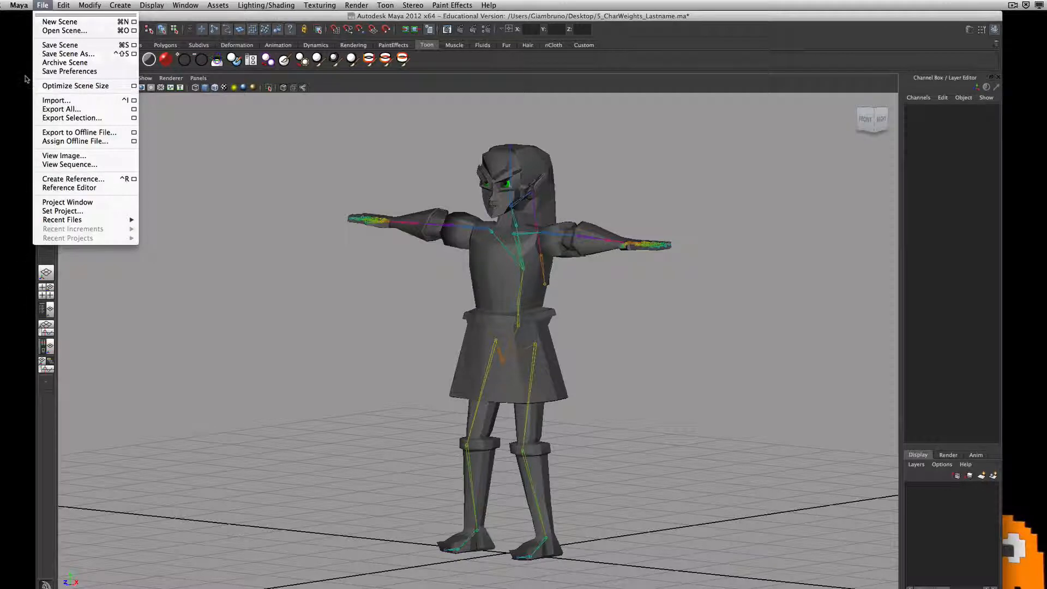
Step: Save the scene to the Desktop under the new name Char_Rig_Start as a Maya ASCII file
click(45, 54)
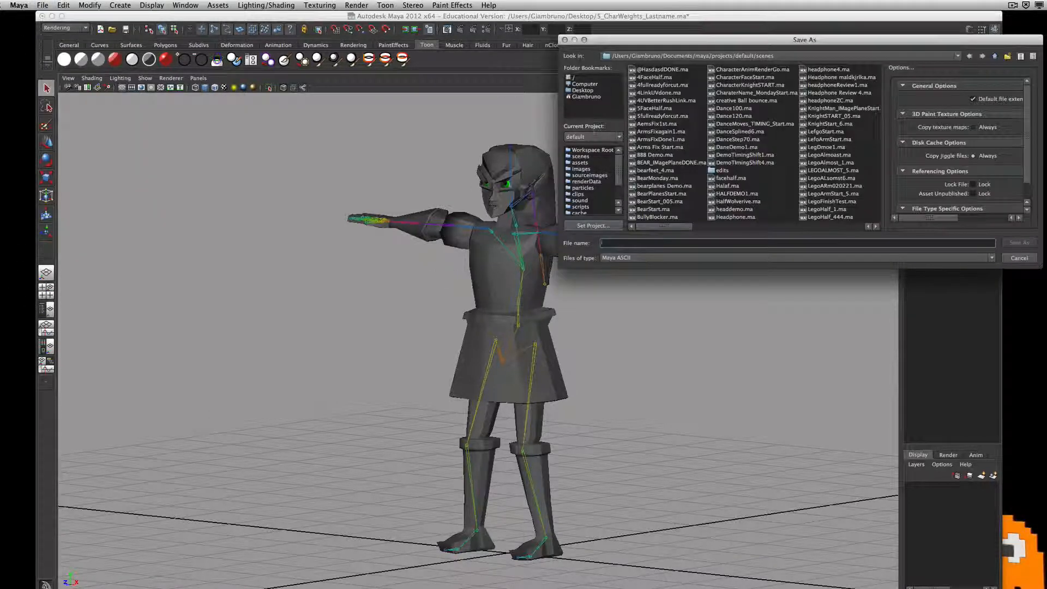
click(582, 91)
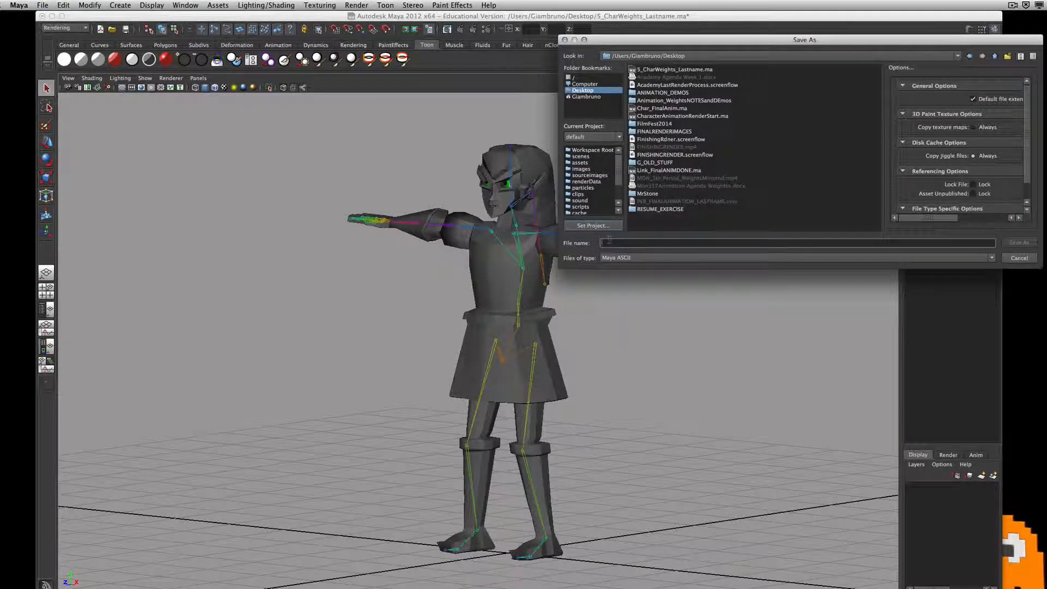
text(Char_)
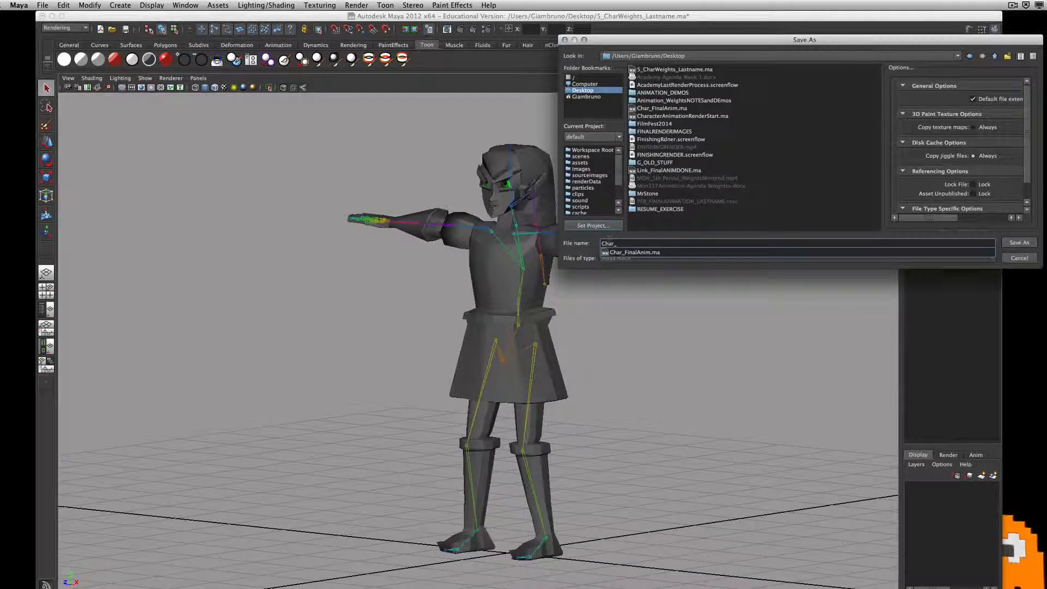
text(Rig_Start)
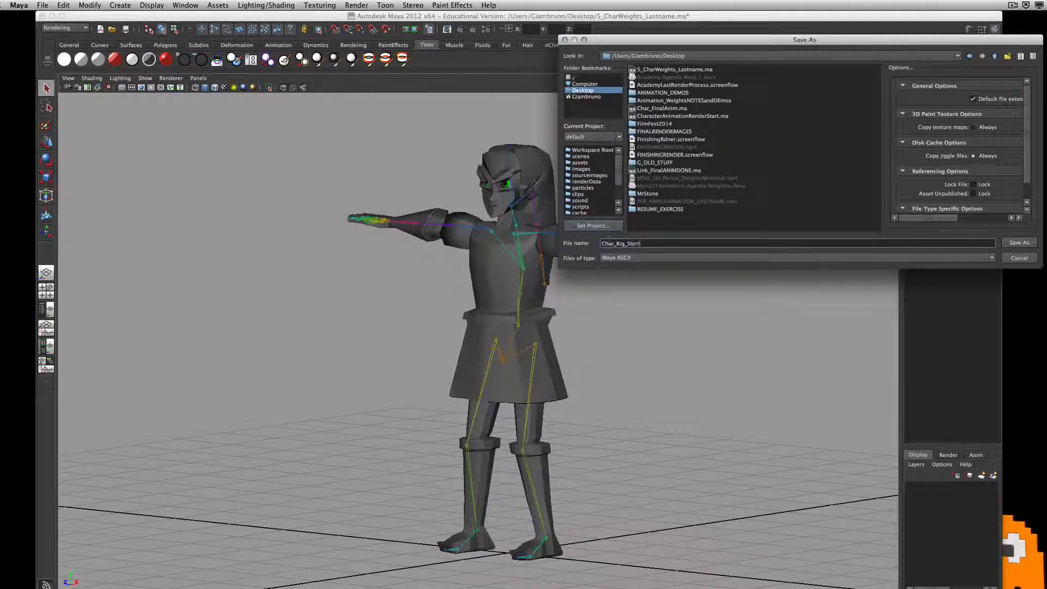
key(Return)
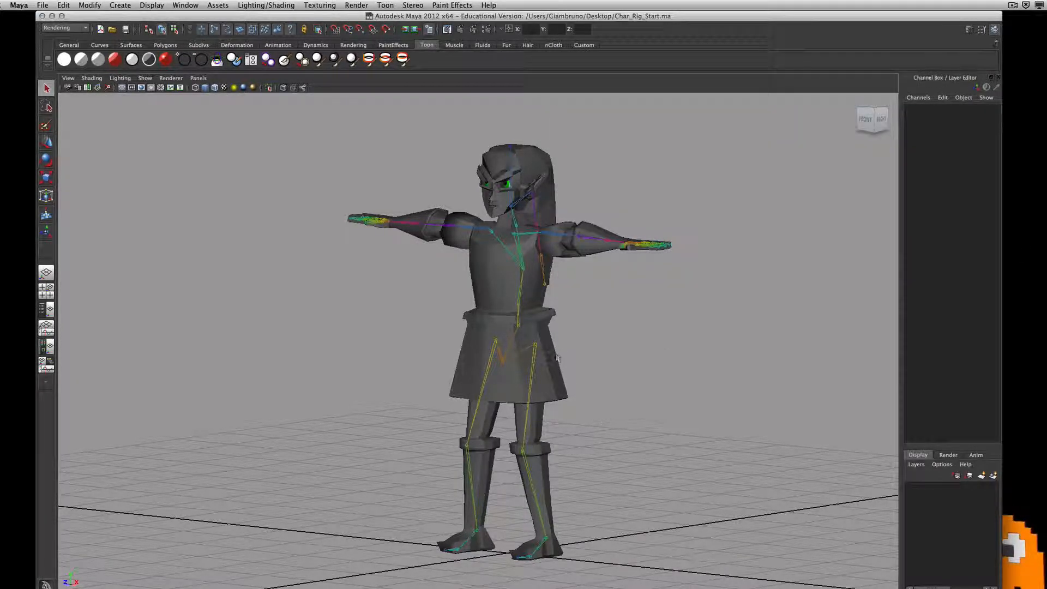
Step: Select the character mesh and switch the active menu set to Polygons
alt+drag(554, 350, 521, 435)
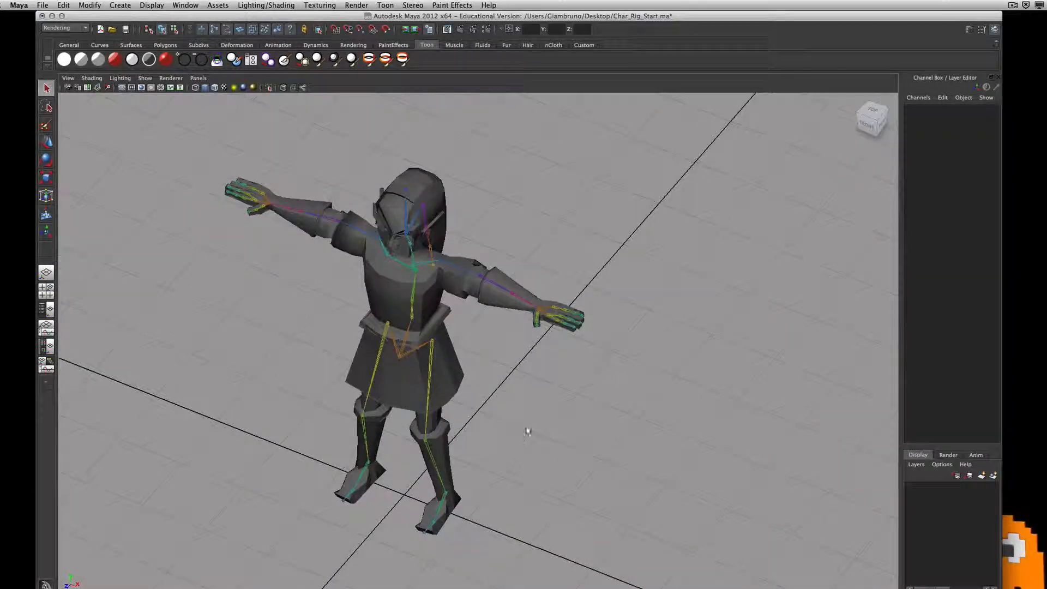
click(436, 357)
alt+drag(522, 408, 535, 386)
alt+right_drag(535, 386, 524, 437)
alt+drag(523, 436, 493, 448)
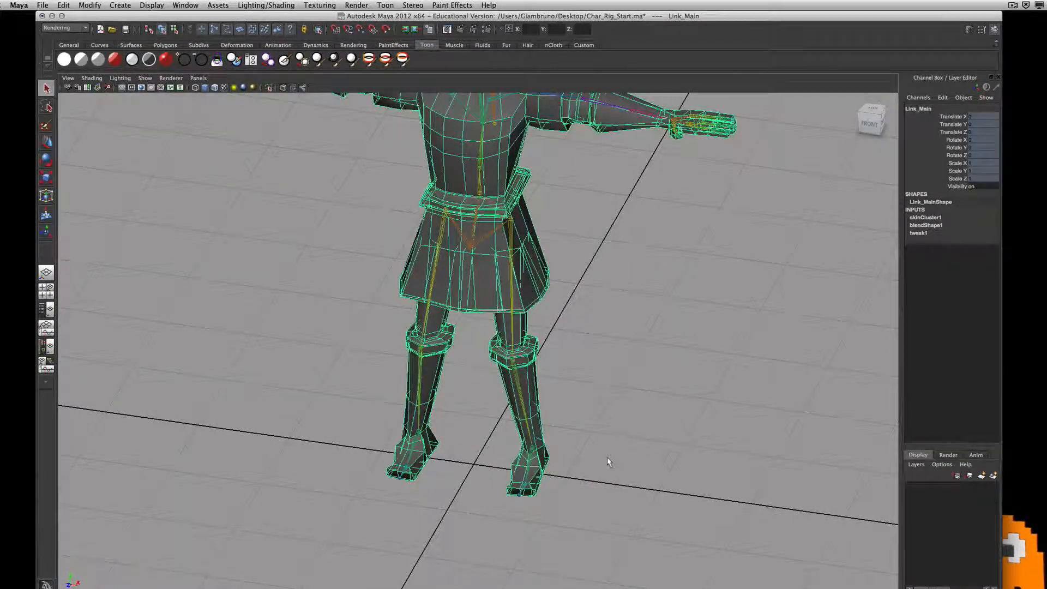
alt+middle_drag(607, 456, 564, 477)
alt+middle_drag(551, 372, 551, 345)
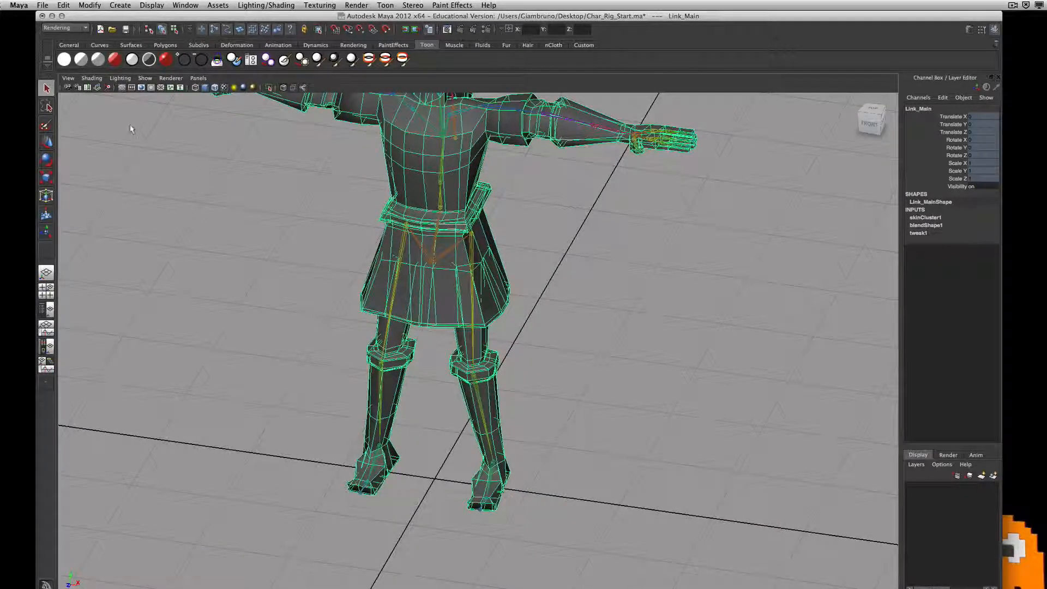
click(65, 27)
click(66, 42)
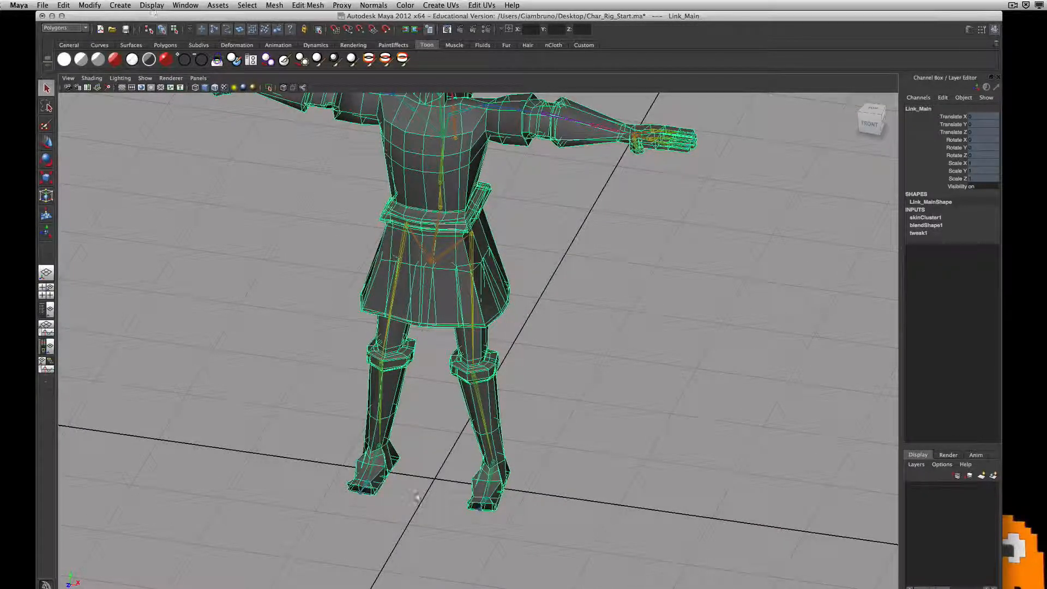
Step: Create a NURBS circle around the character's left foot at about X 0.647, Z 0.17, scaled to about 0.37 in X and 0.627 in Z
click(121, 5)
mouse_move(121, 23)
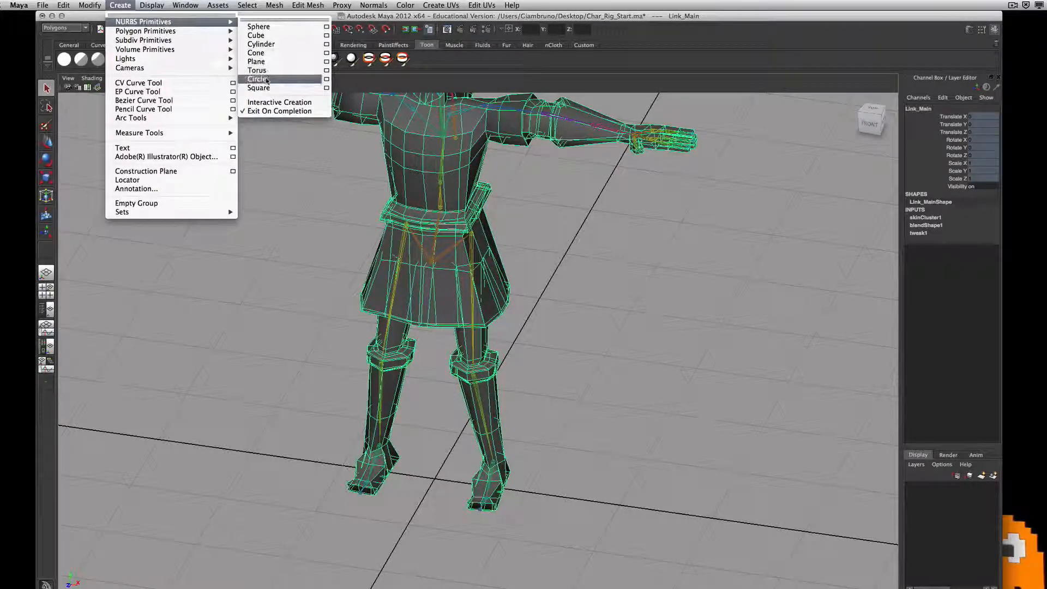
click(266, 80)
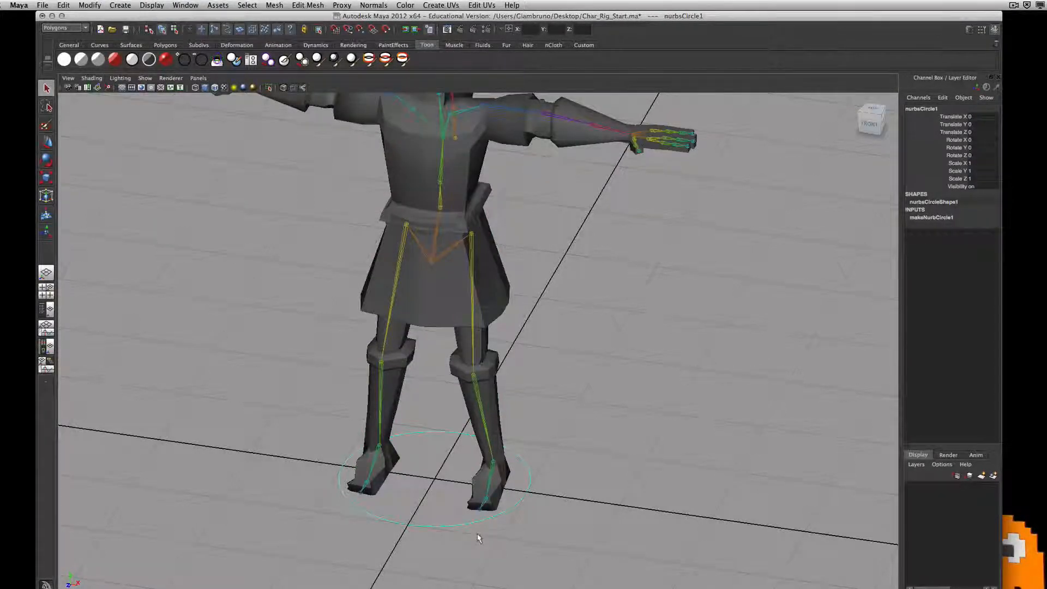
scroll(479, 538, up, 4)
alt+middle_drag(479, 538, 423, 440)
alt+drag(535, 426, 569, 430)
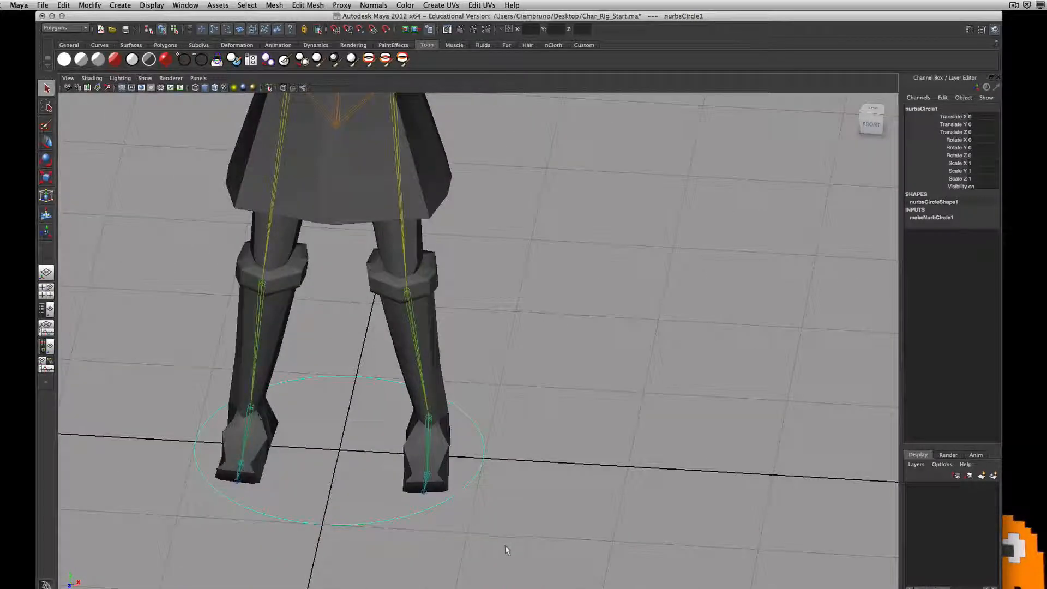
key(w)
drag(369, 452, 535, 489)
key(r)
key(w)
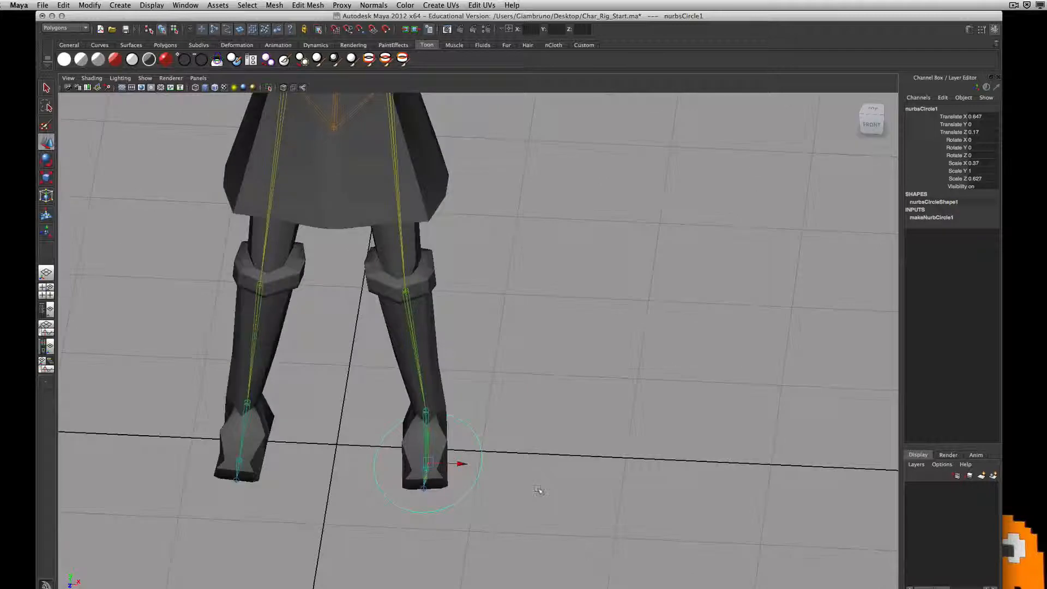
Step: Duplicate the foot circle, move the copy around the character's right foot at about X -0.631, and deselect it
key(ctrl+d)
drag(461, 464, 273, 452)
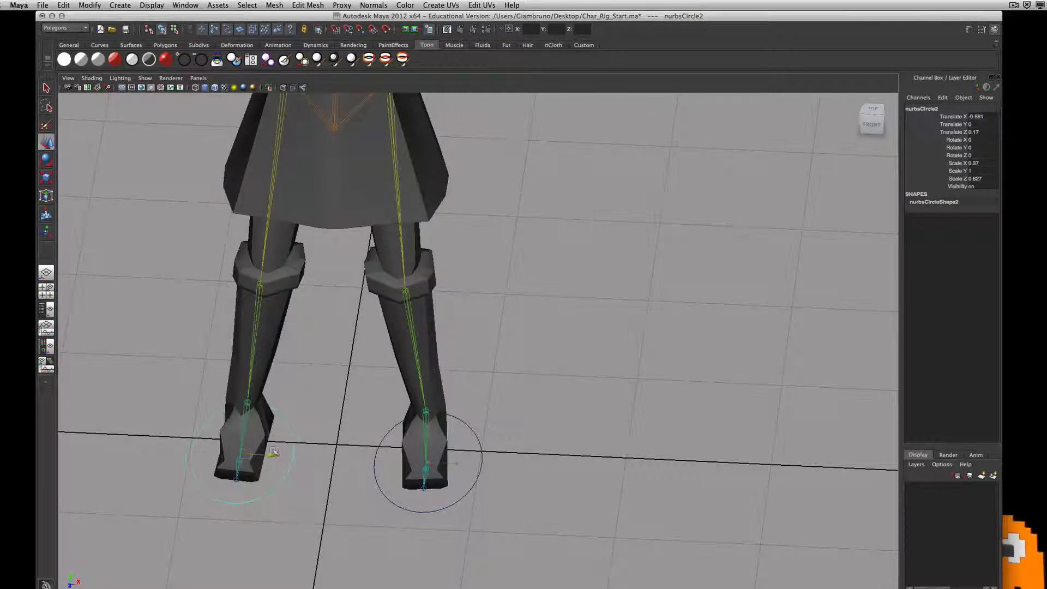
alt+drag(332, 493, 372, 456)
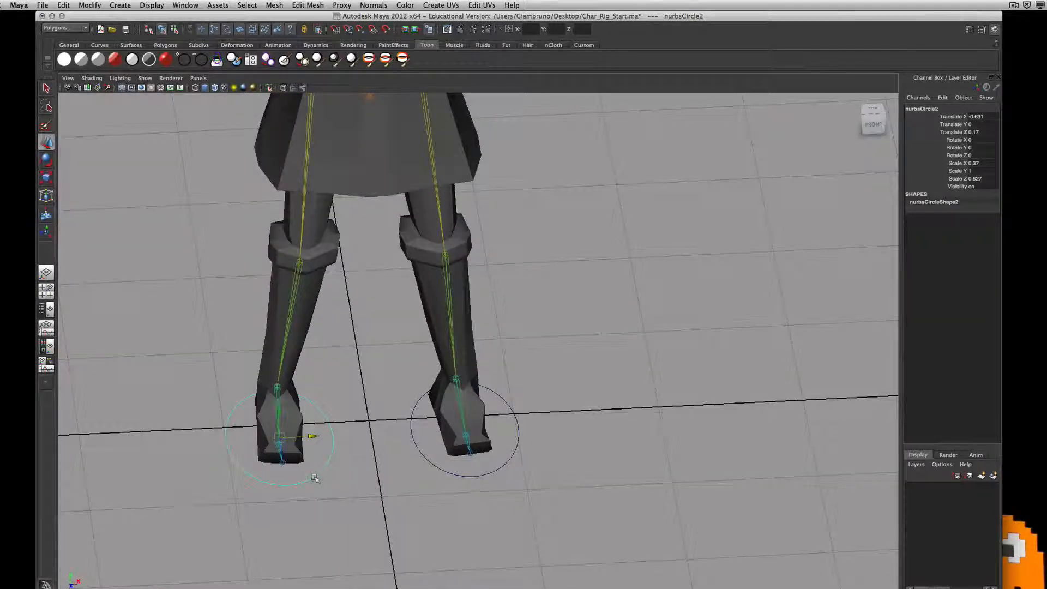
click(415, 491)
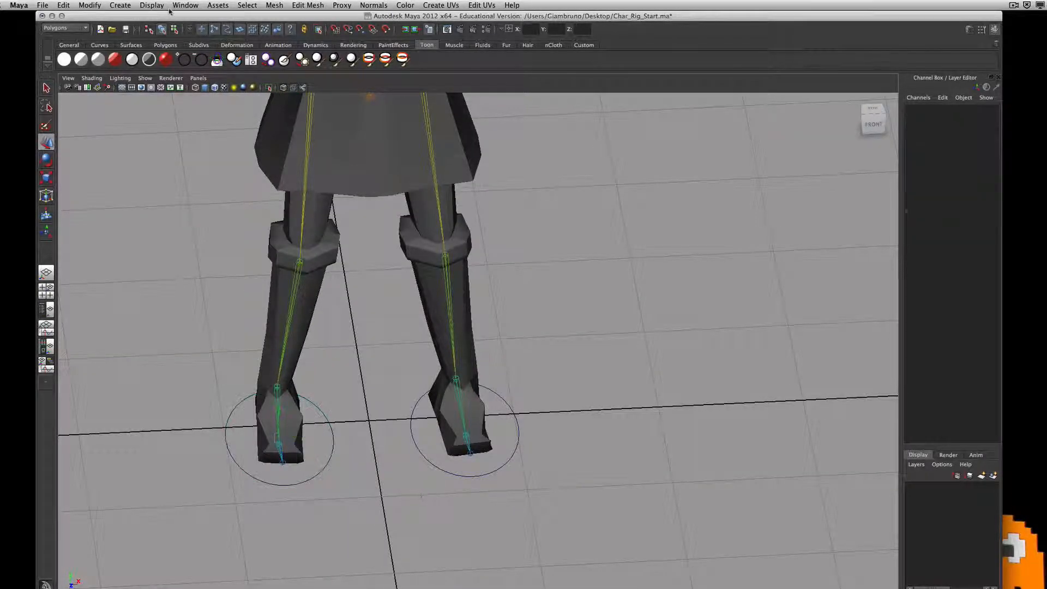
Step: Create a NURBS circle and raise it to the character's hips at about Y 2.844
click(119, 5)
mouse_move(125, 23)
click(254, 81)
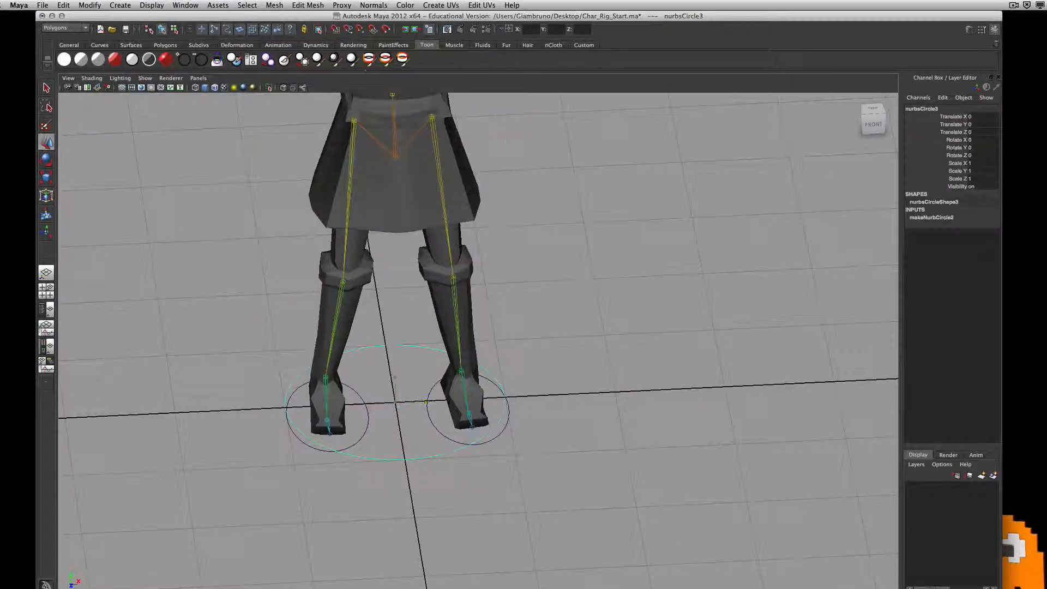
drag(394, 377, 372, 134)
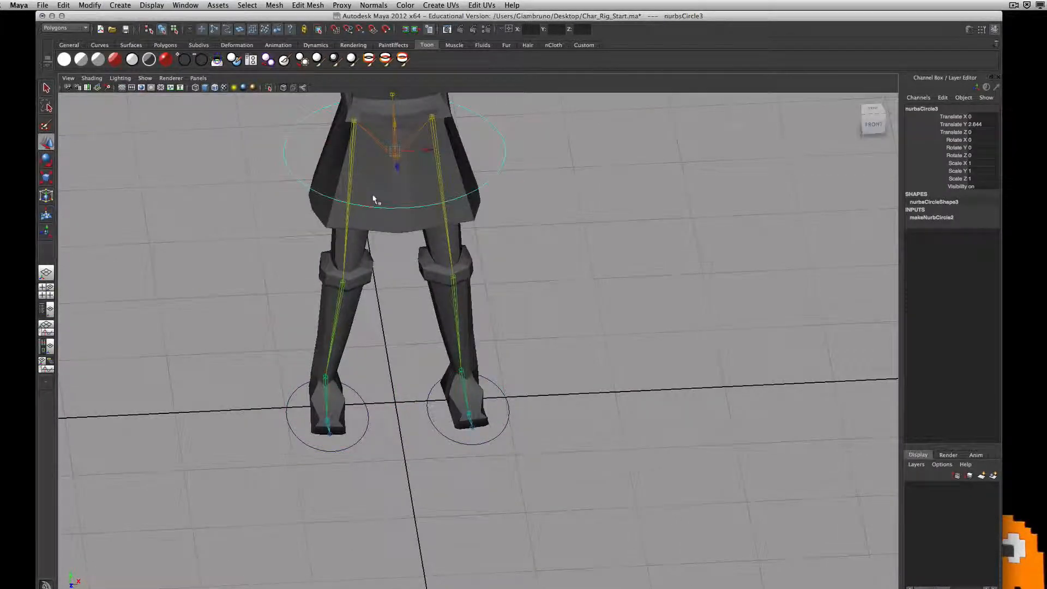
alt+drag(374, 198, 354, 180)
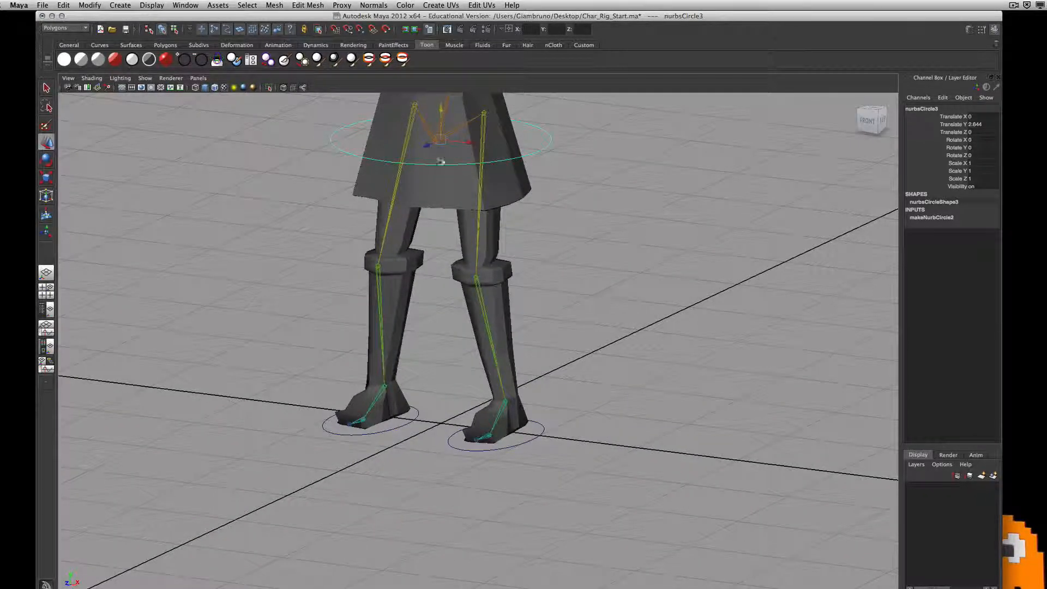
mouse_move(478, 195)
alt+mouse_down()
mouse_move(423, 182)
mouse_move(479, 195)
alt+mouse_up()
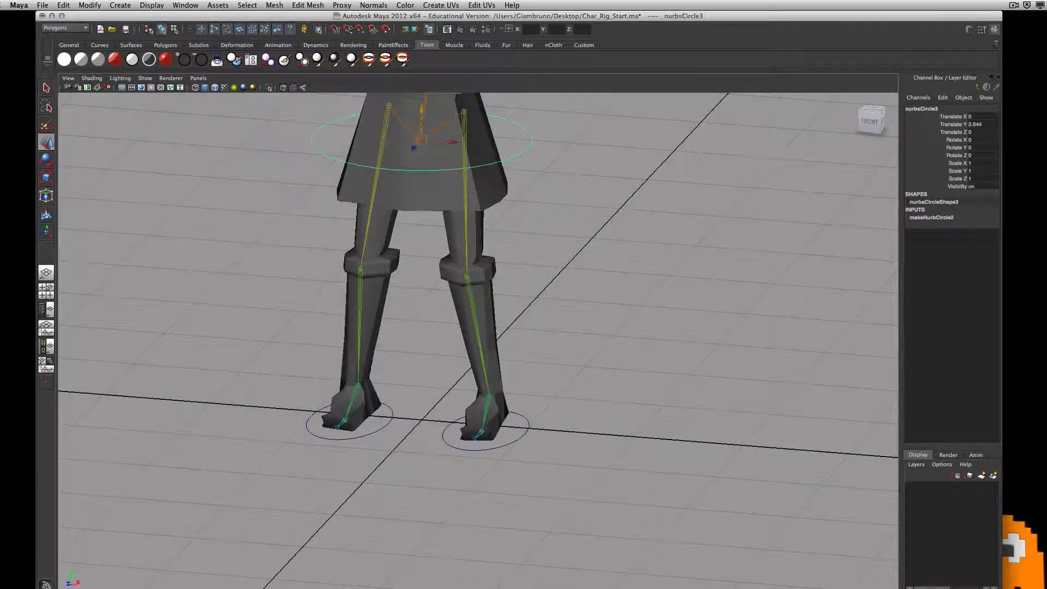
Step: Create a NURBS circle on the ground around the whole character and scale it uniformly to about 3.731
click(119, 5)
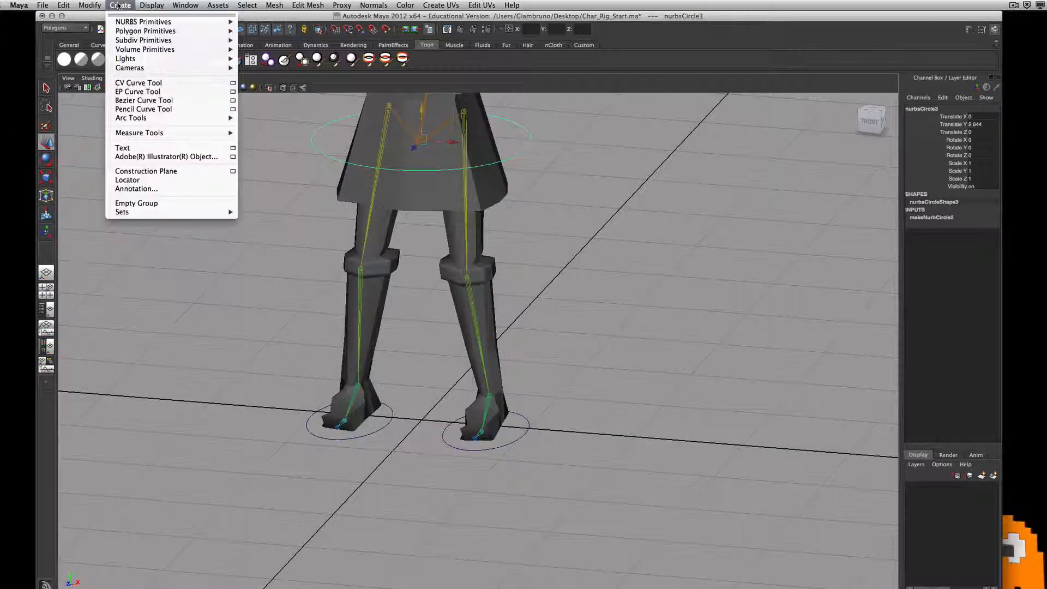
mouse_move(127, 22)
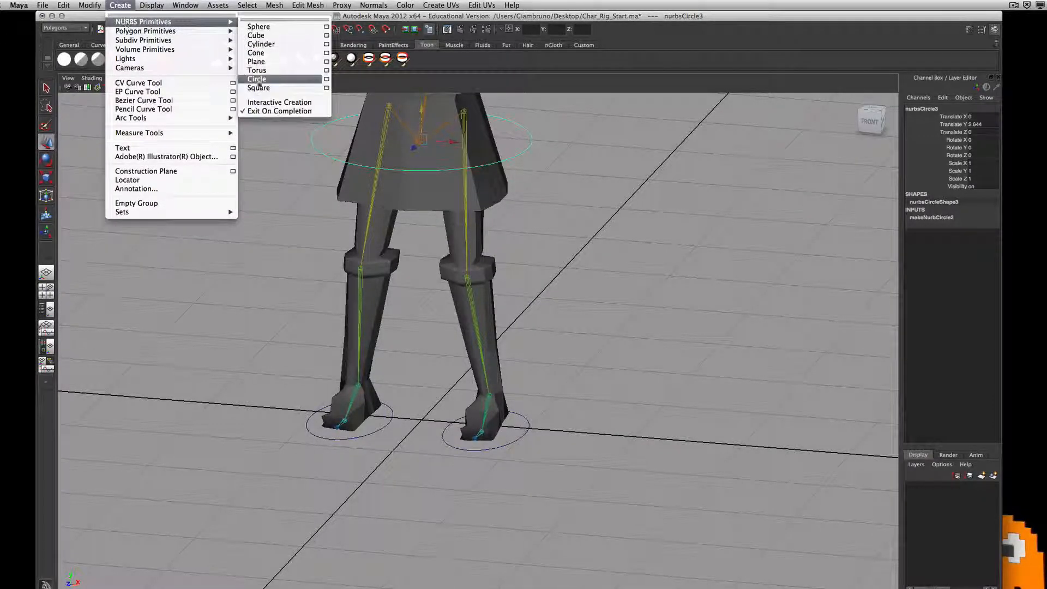
click(257, 79)
key(r)
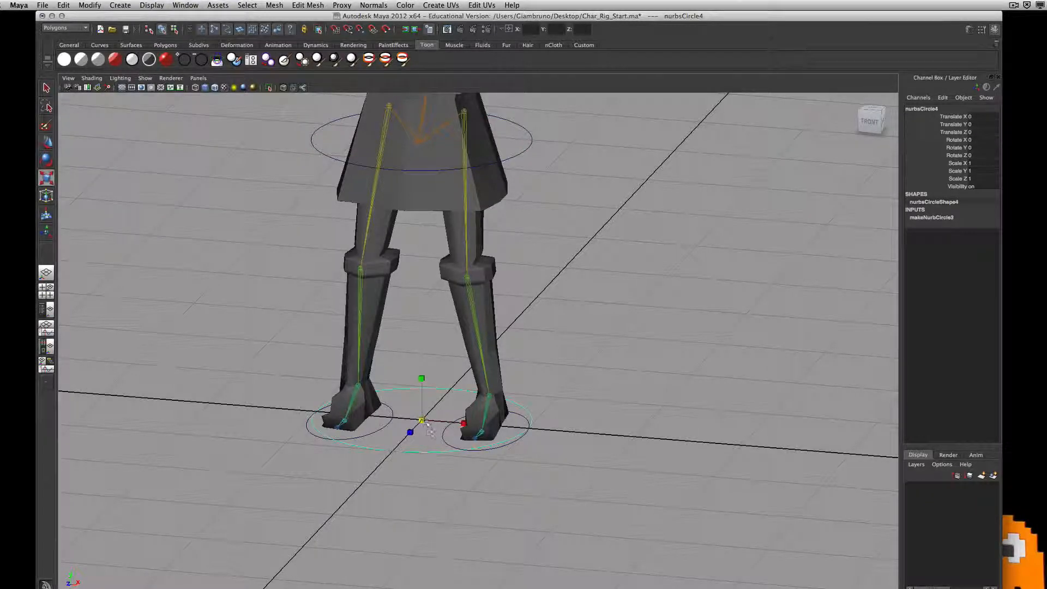
drag(422, 421, 772, 443)
alt+drag(380, 478, 388, 458)
drag(379, 374, 376, 316)
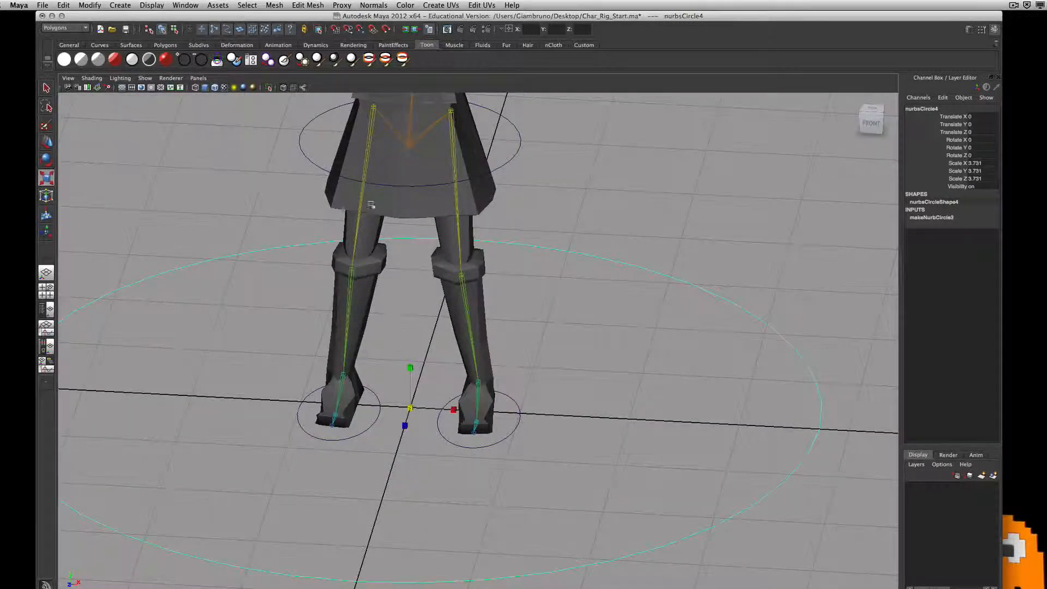
Step: Create a NURBS circle, raise it to knee height at about Y 1.615, and move it forward to about Z 1.065
click(120, 5)
mouse_move(118, 31)
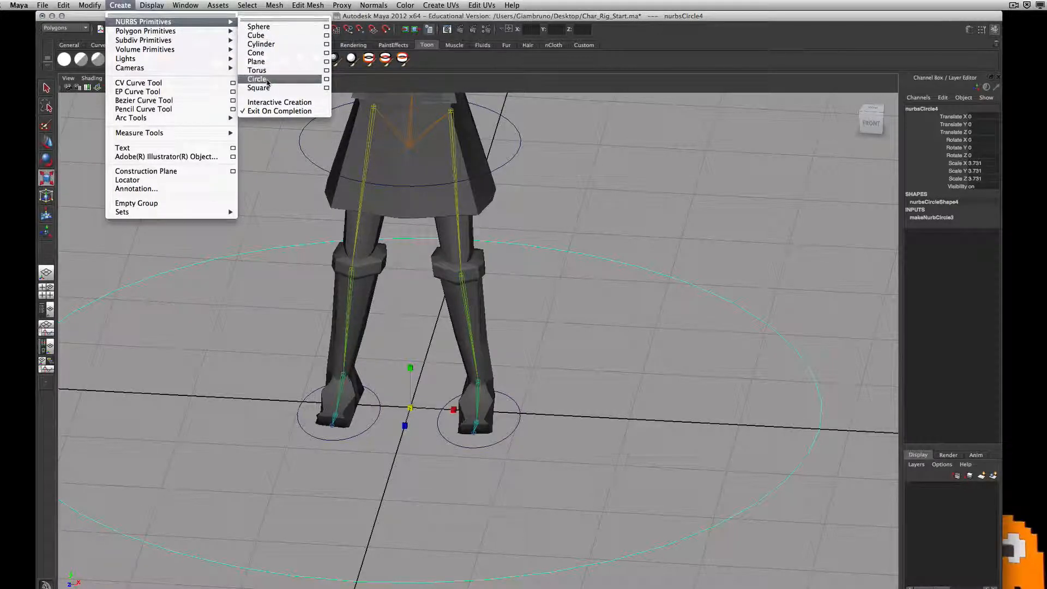
click(261, 80)
key(w)
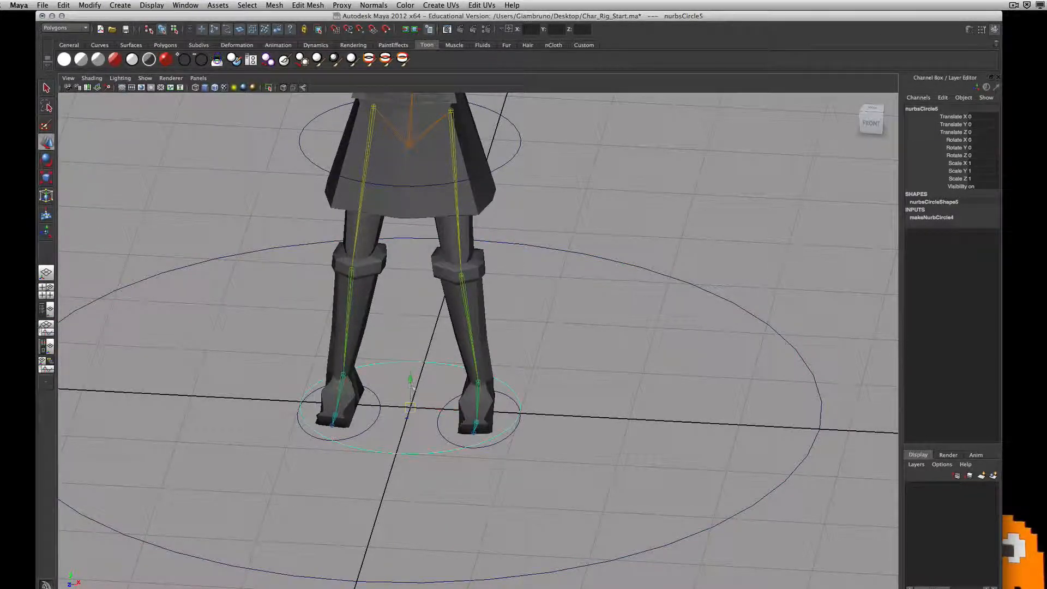
drag(412, 386, 411, 223)
alt+drag(406, 317, 251, 280)
drag(492, 258, 438, 308)
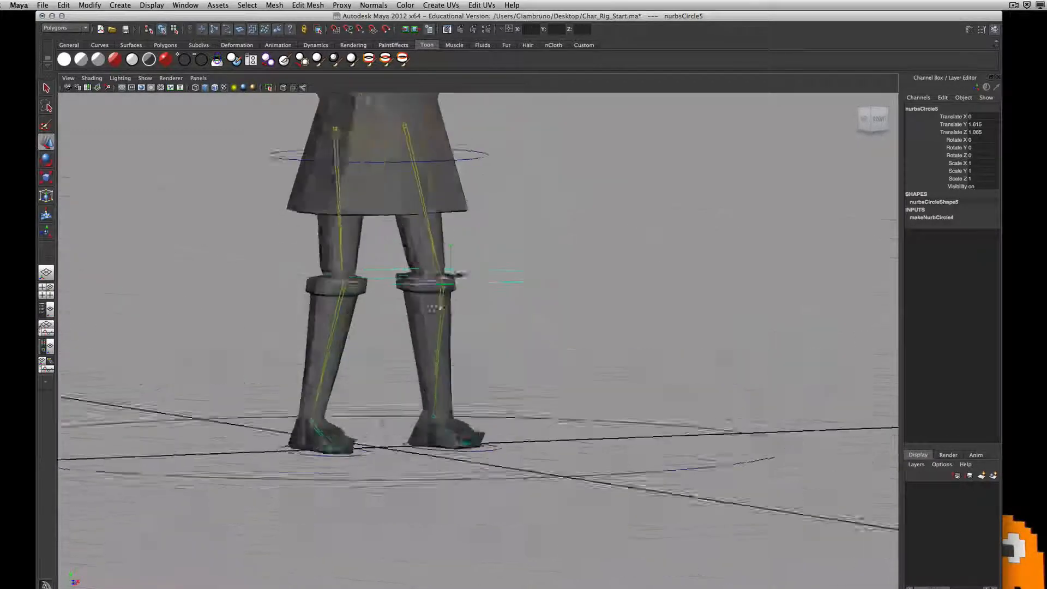
Step: Set the knee-height circle's X rotation to 90 and scale it uniformly down to about 0.128
key(e)
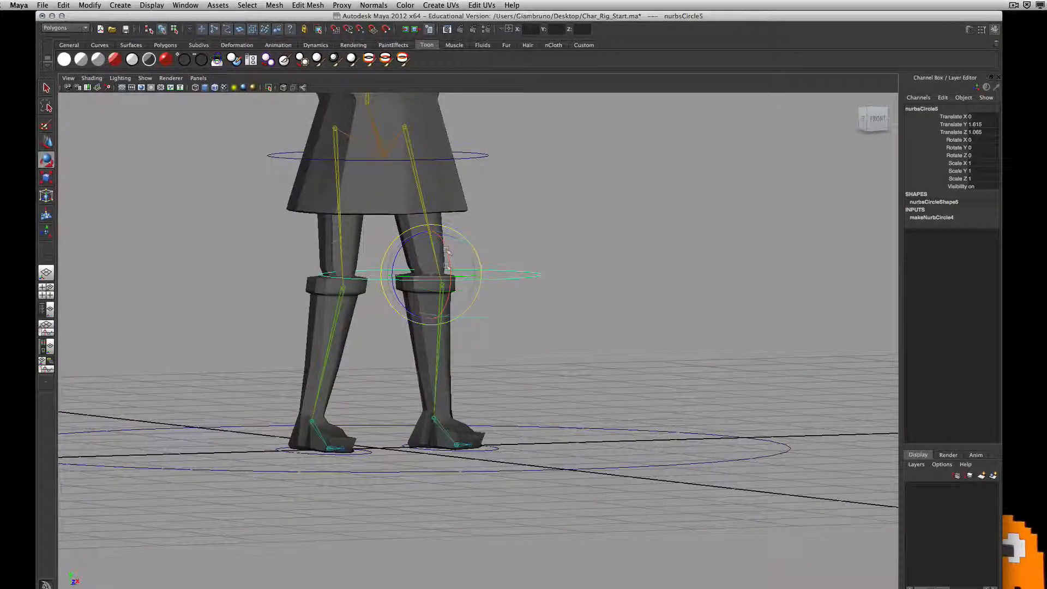
drag(446, 252, 461, 287)
click(978, 139)
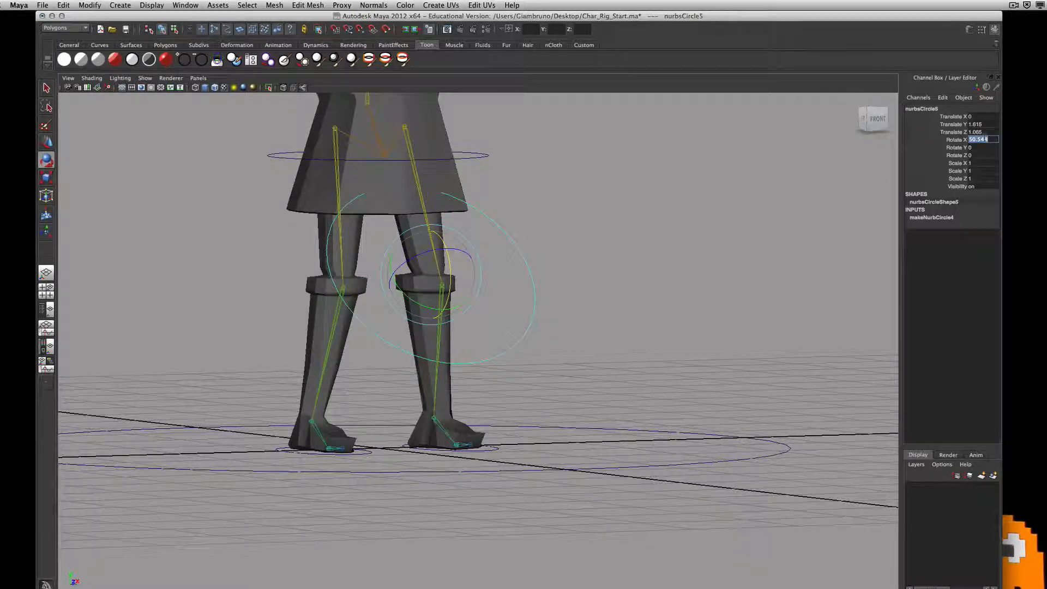
text(90)
key(Return)
alt+drag(476, 362, 247, 309)
key(r)
alt+middle_drag(344, 353, 371, 349)
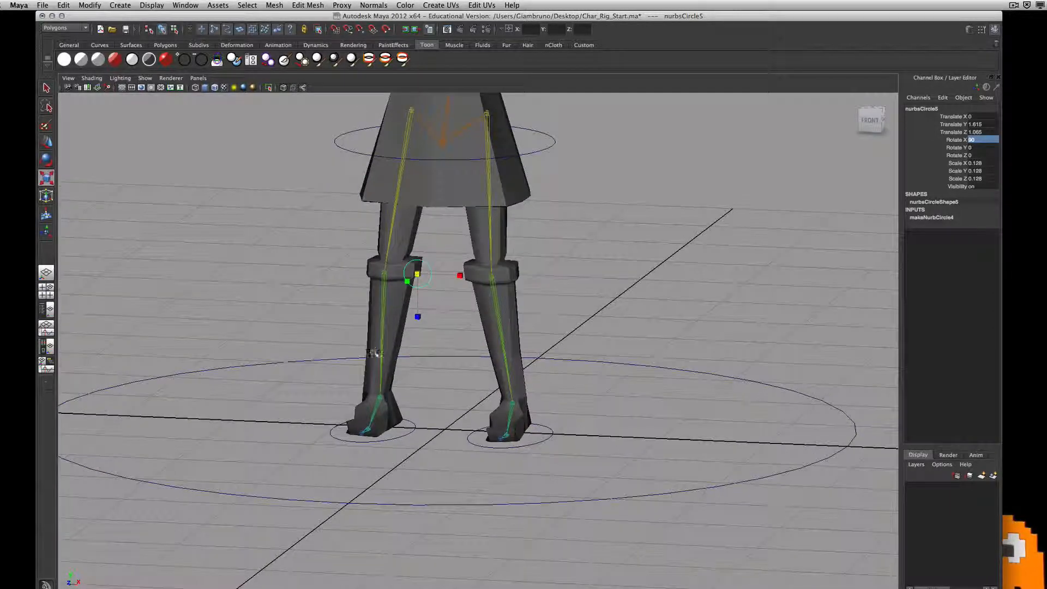
Step: Move the small circle sideways in front of the character's left knee to about X 0.502, refining its position in the four-view layout
key(w)
drag(451, 277, 526, 281)
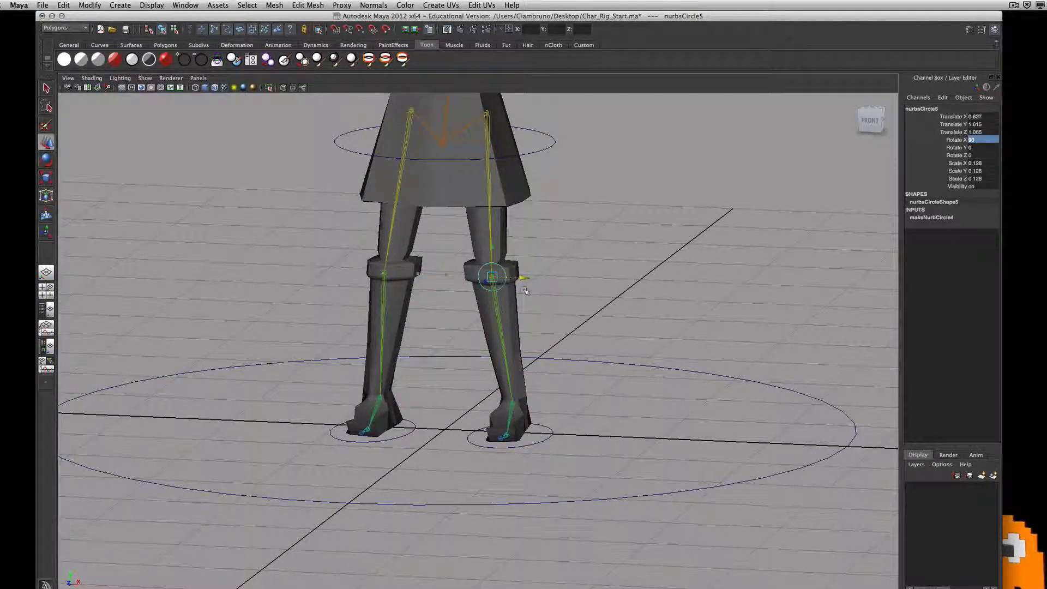
click(47, 292)
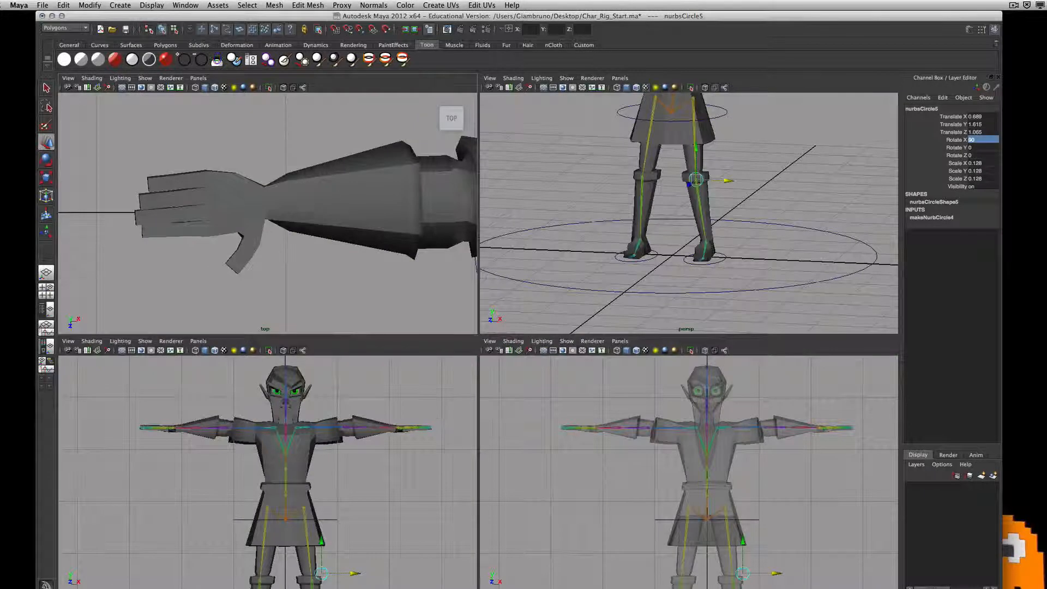
alt+middle_drag(605, 519, 576, 402)
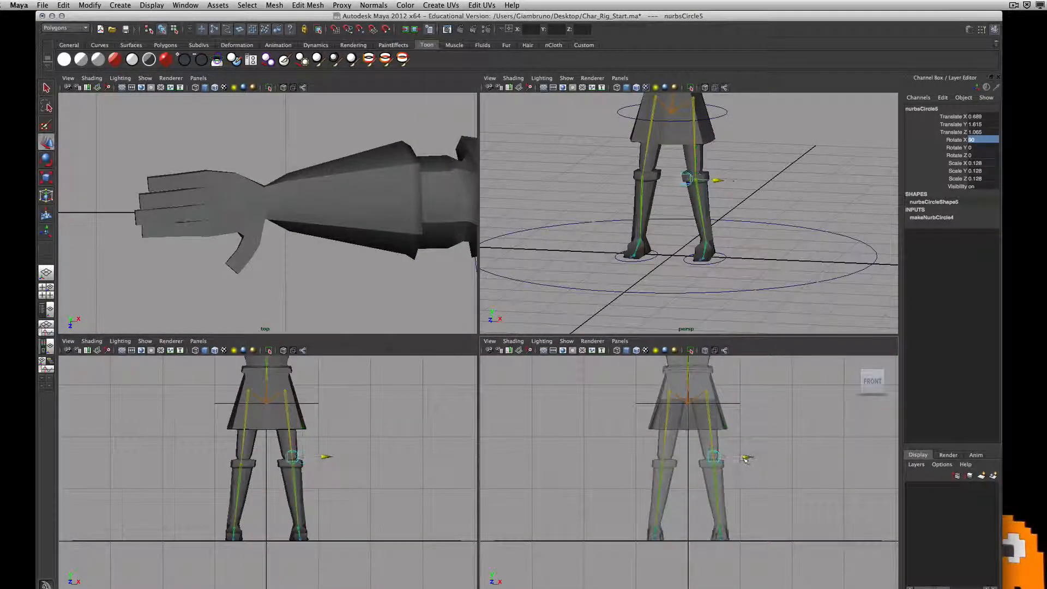
Step: In a side view, lower the small knee circle to about Y 1.51 and move it forward to about Z 1.443
click(861, 380)
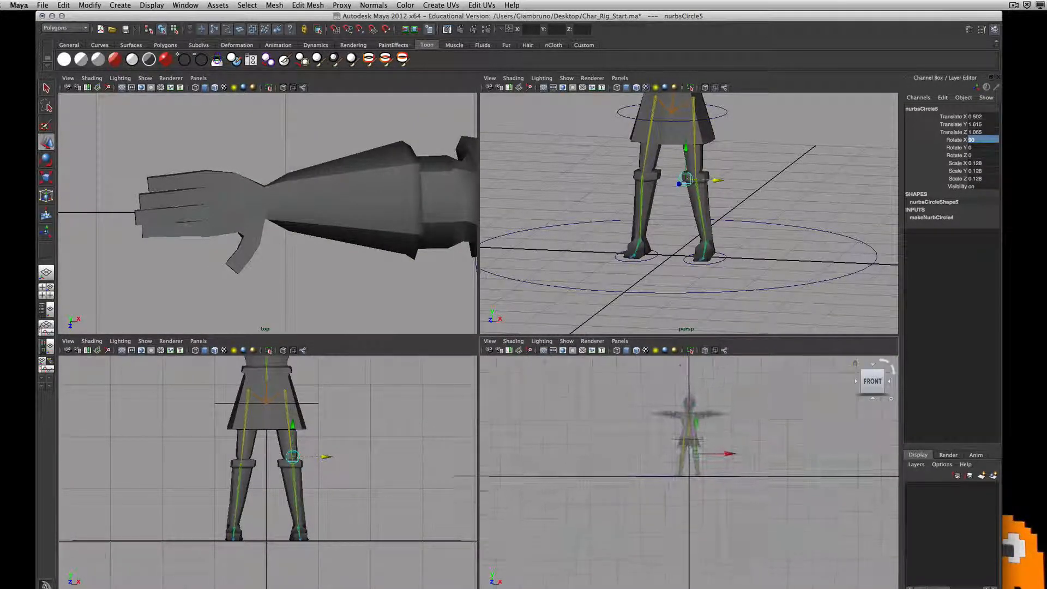
click(620, 341)
mouse_move(648, 369)
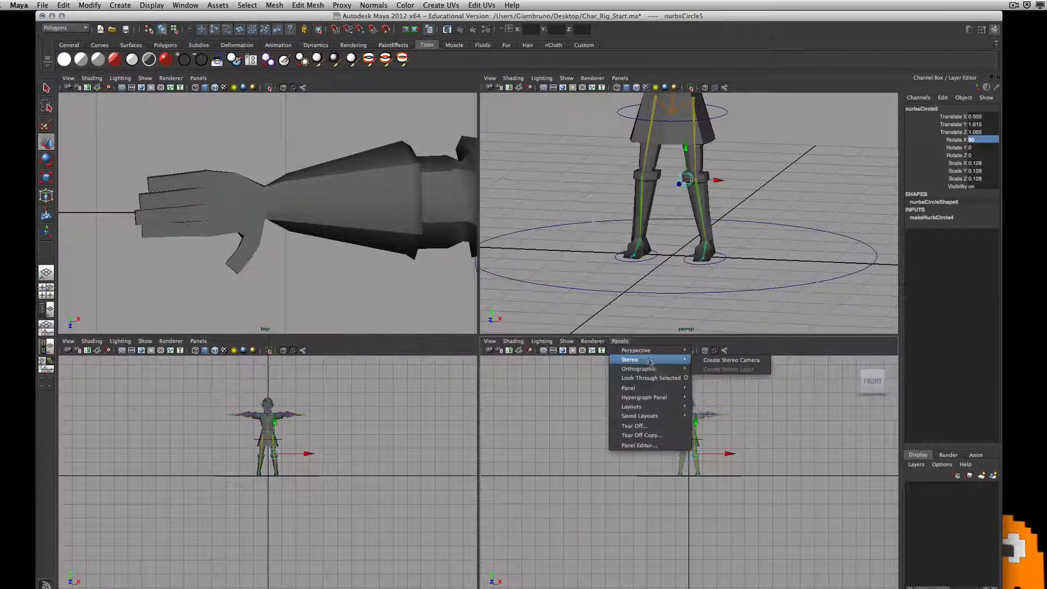
click(708, 380)
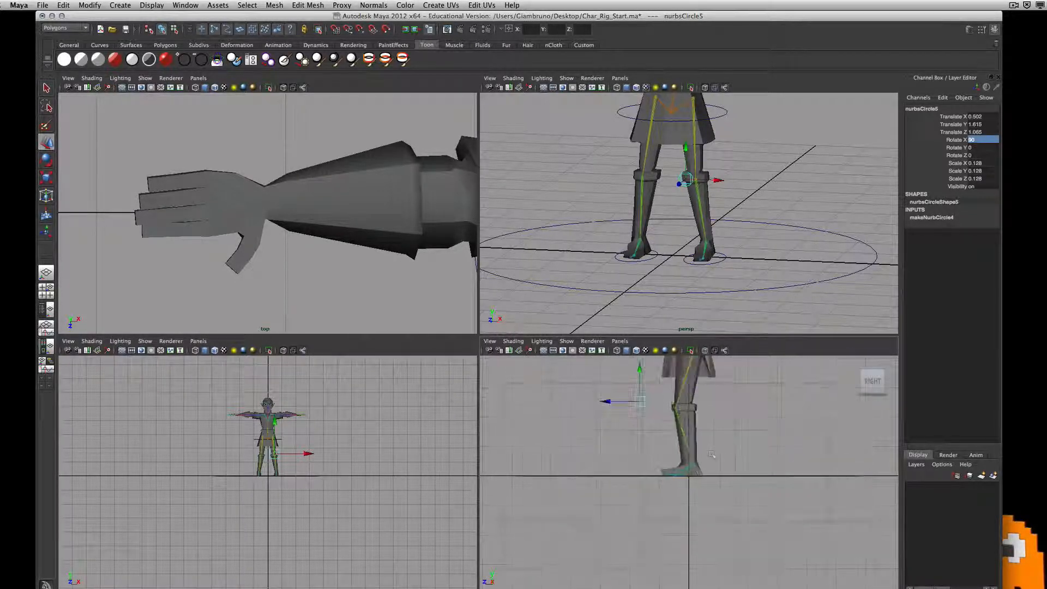
drag(649, 395, 647, 400)
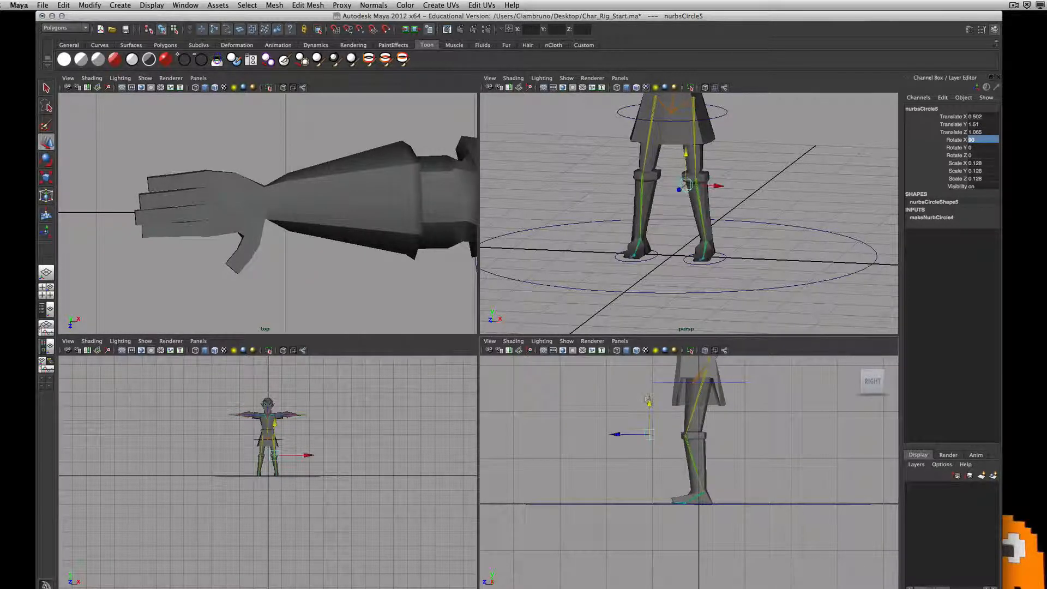
drag(616, 435, 599, 434)
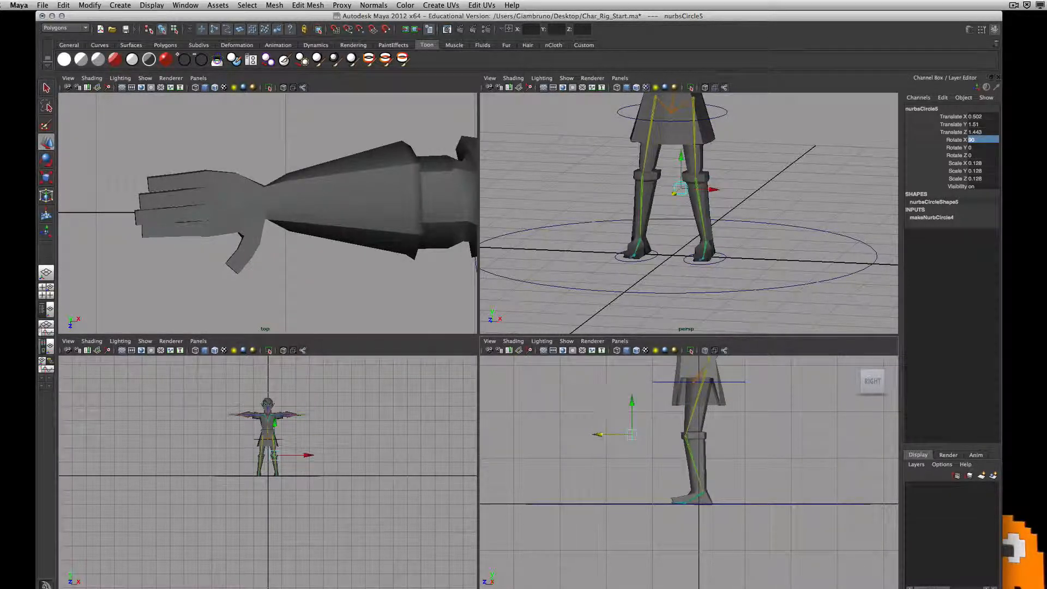
Step: Show the control vertices of the small circle in front of the left knee in an enlarged perspective view
drag(621, 284, 627, 295)
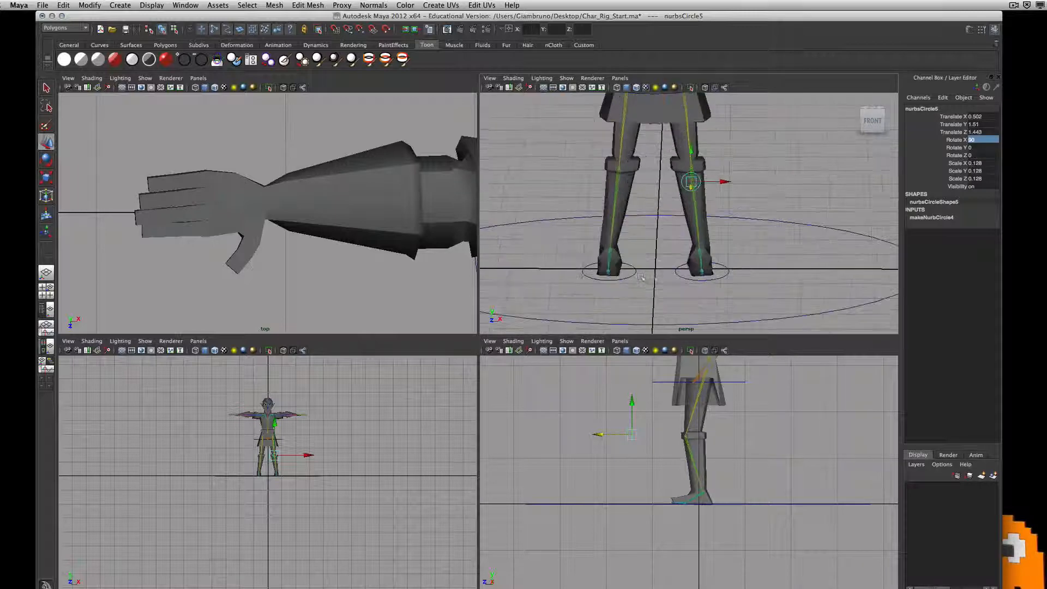
key(space)
alt+drag(490, 334, 581, 334)
scroll(581, 333, up, 5)
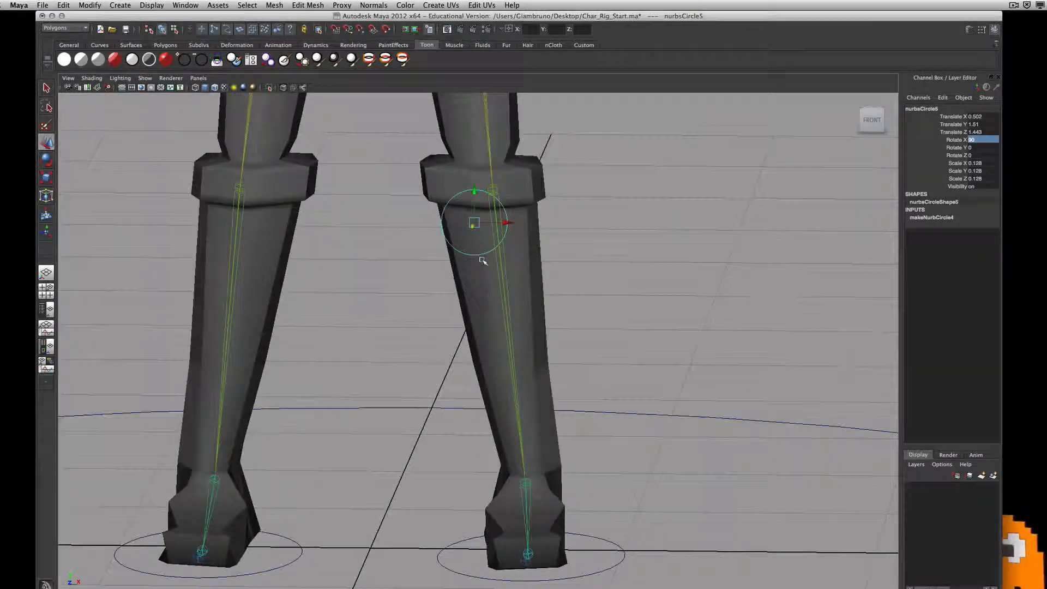
right_click(478, 255)
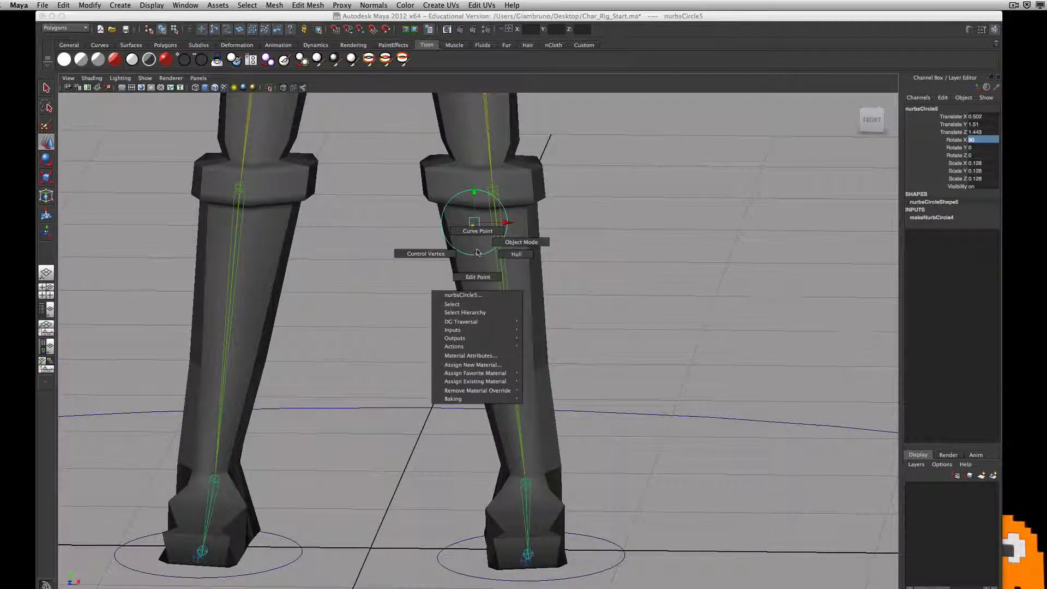
click(431, 254)
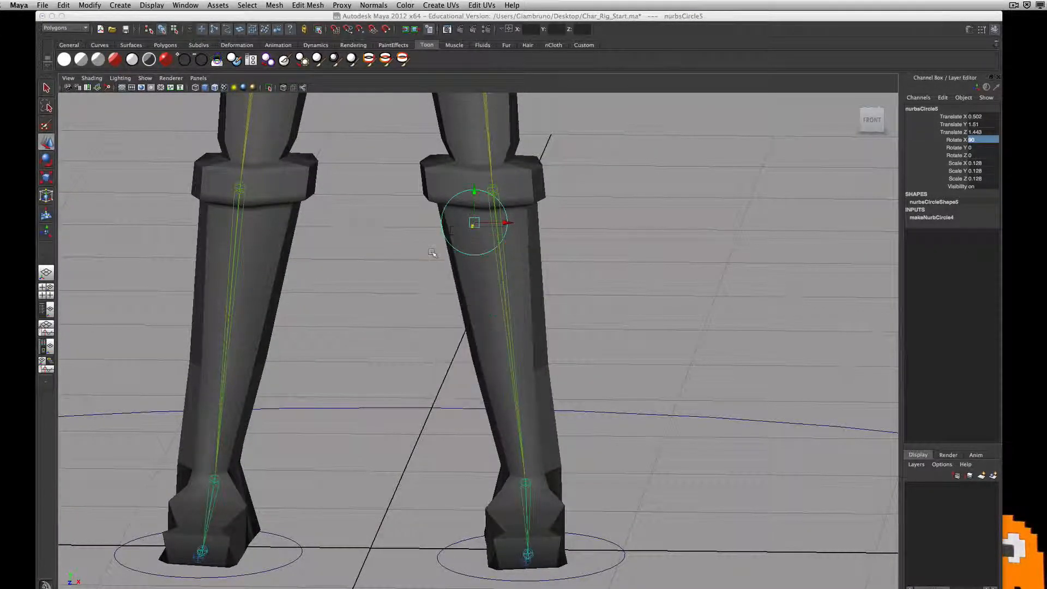
Step: Select the circle's four diagonal control vertices and scale them inward to turn the circle into a diamond
click(448, 198)
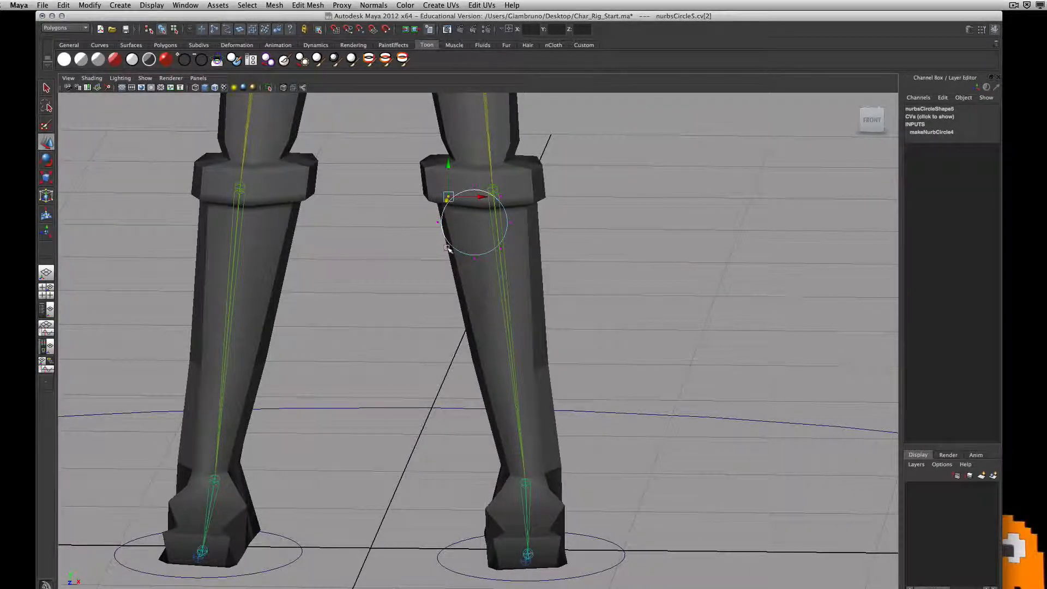
shift+click(449, 248)
click(501, 204)
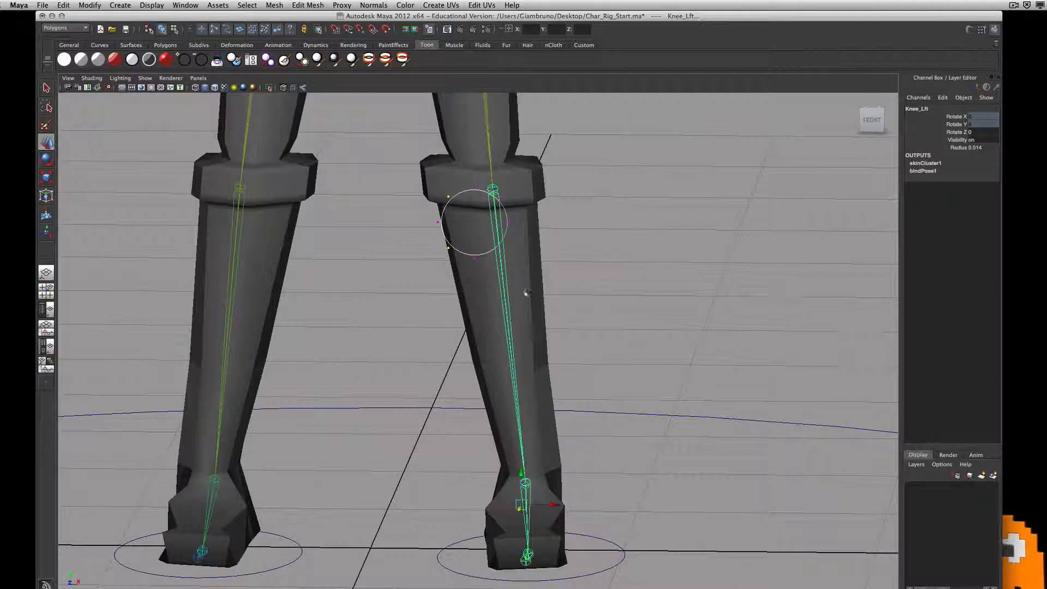
click(527, 293)
alt+drag(507, 264, 489, 276)
click(444, 255)
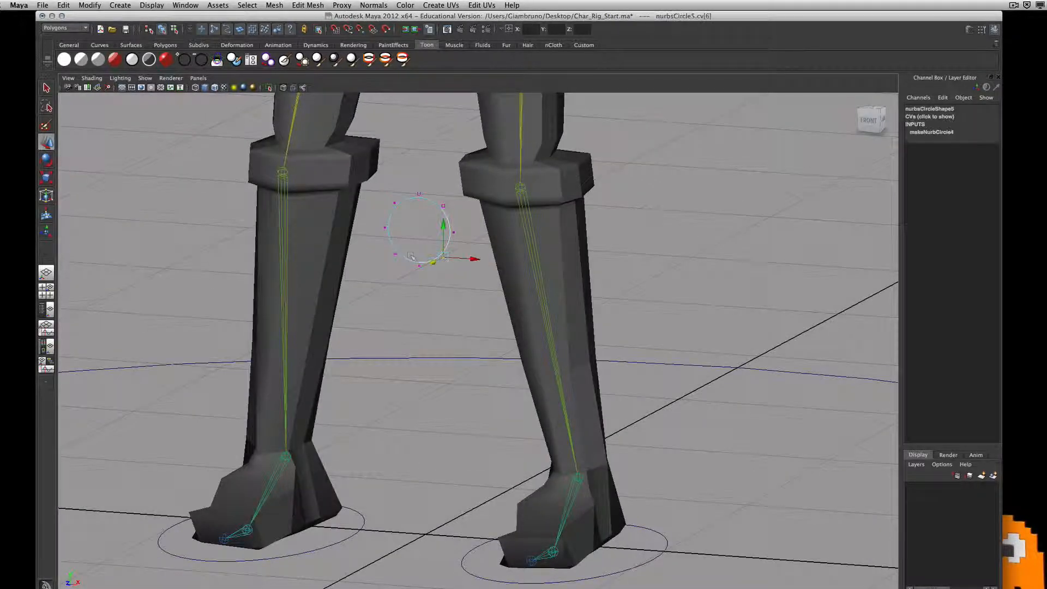
shift+click(393, 254)
shift+click(394, 203)
shift+click(442, 206)
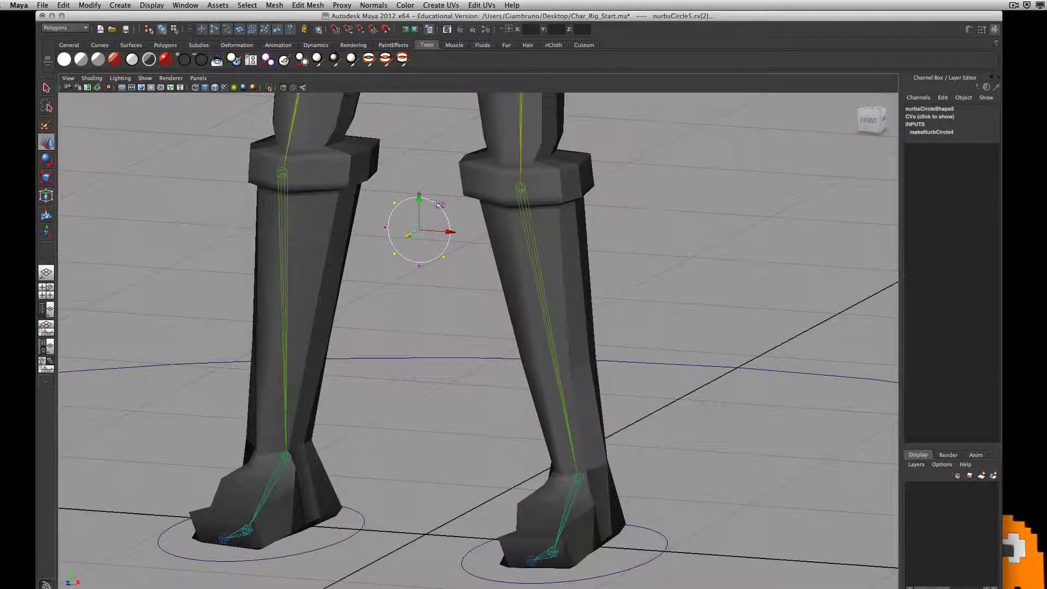
key(e)
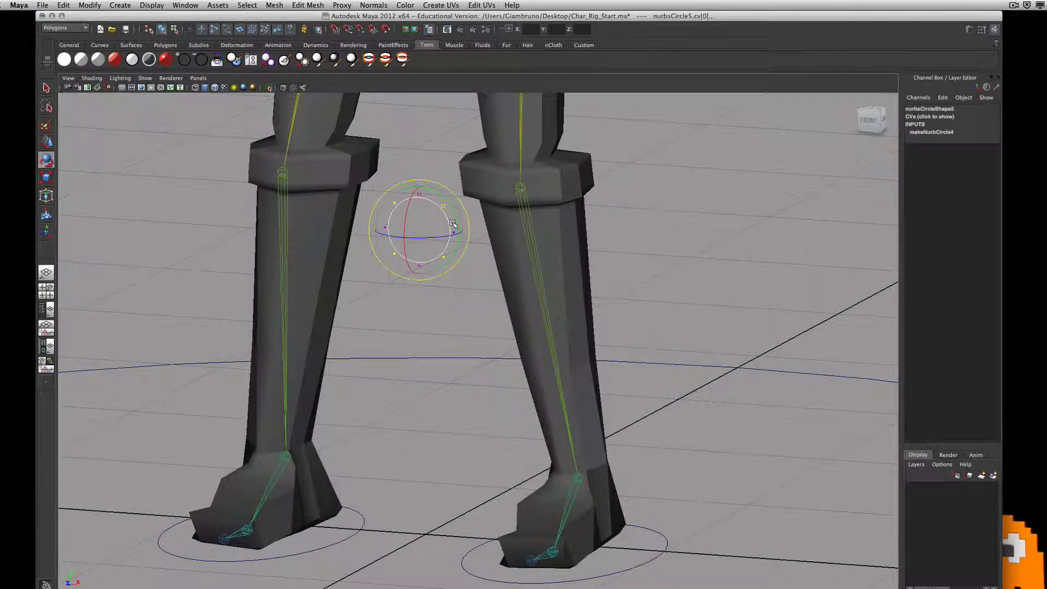
key(r)
drag(418, 230, 395, 243)
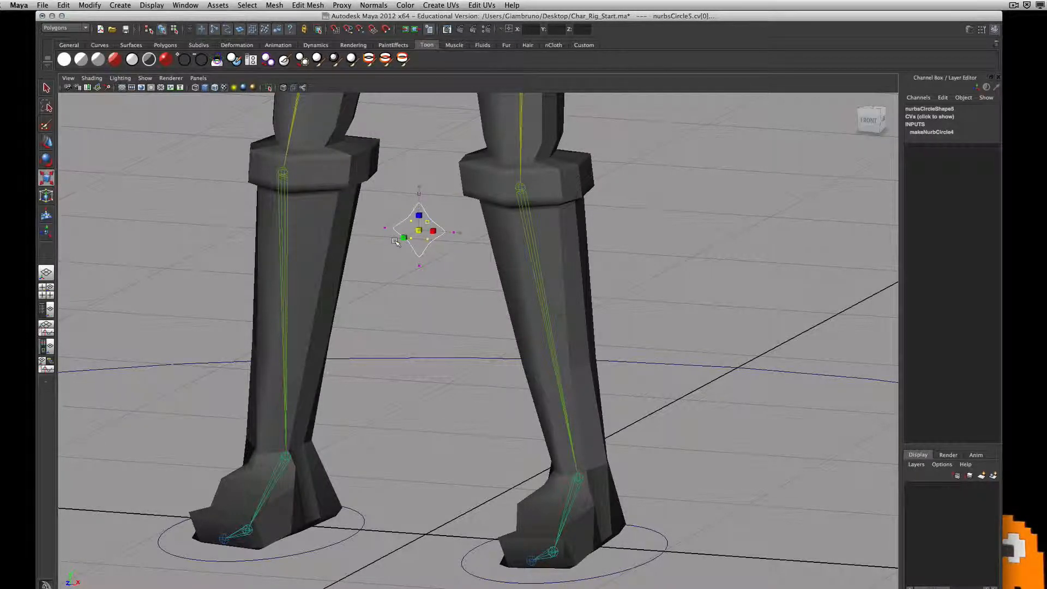
Step: Move the four selected control vertices forward, away from the knee, to give the diamond depth
alt+drag(444, 319, 410, 316)
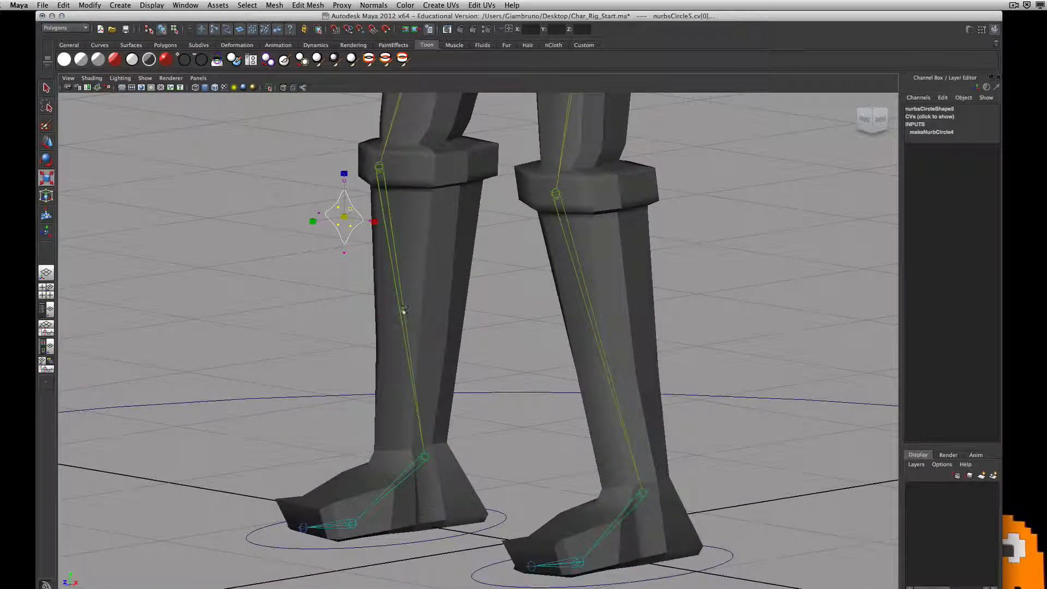
key(w)
drag(317, 224, 284, 228)
alt+drag(292, 261, 296, 291)
Step: Try moving the selected control vertices back in line with the diamond's outer points, and undo that move
mouse_move(207, 209)
mouse_down()
mouse_move(257, 206)
mouse_move(218, 210)
mouse_up()
alt+drag(223, 265, 237, 214)
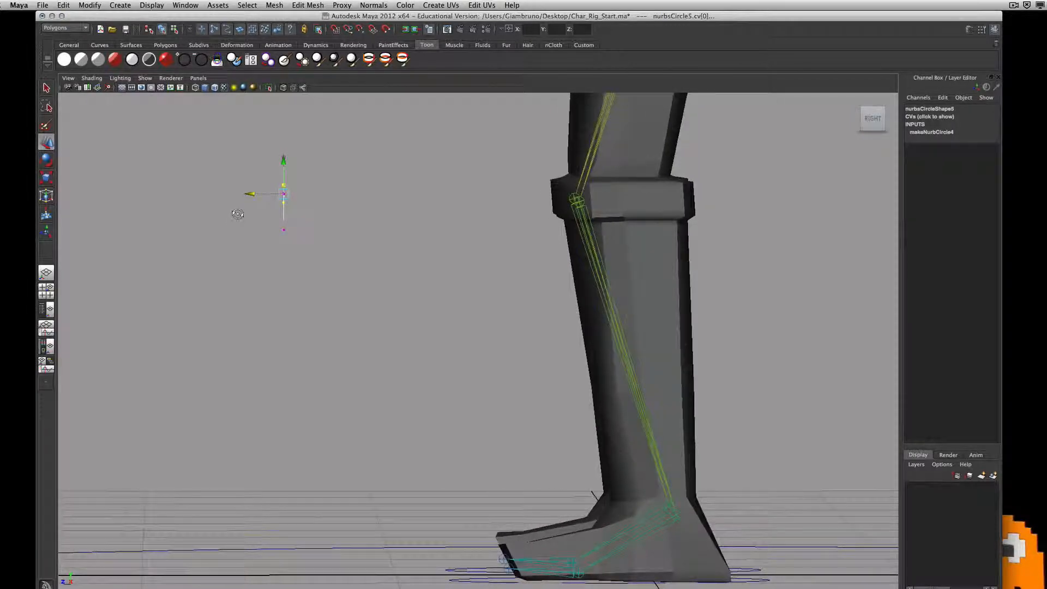
click(238, 214)
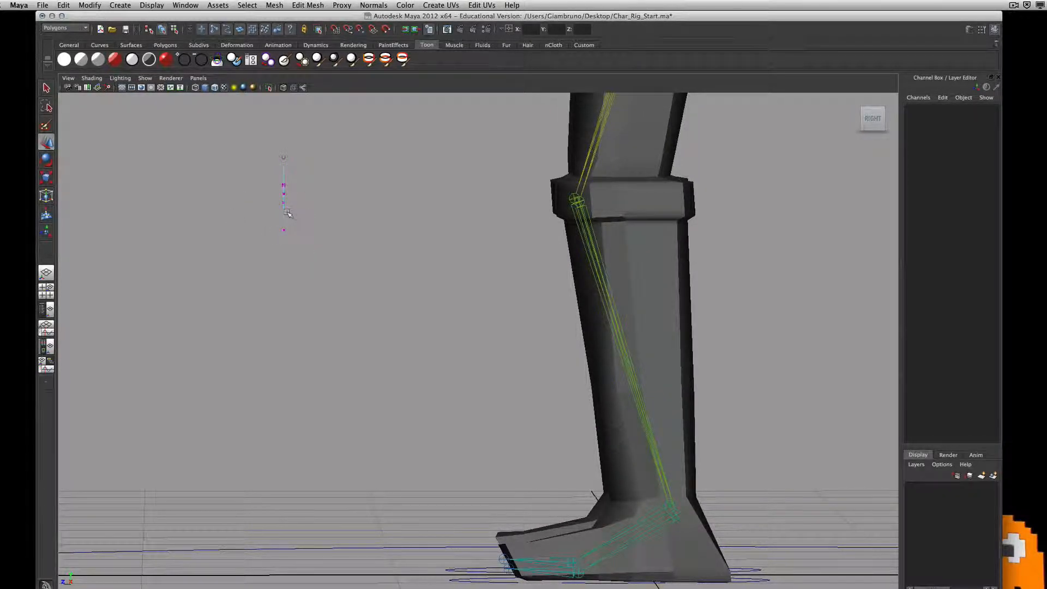
key(ctrl+z)
key(ctrl+z)
Step: Return the diamond curve to object mode so that it is selected as a whole
alt+drag(262, 248, 452, 236)
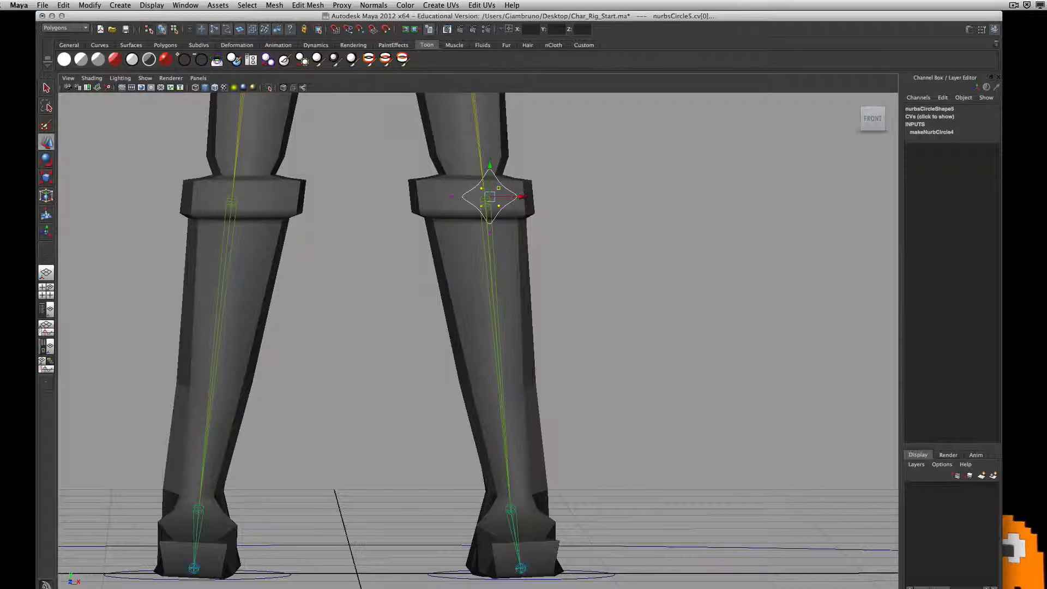
click(641, 252)
right_drag(502, 211, 469, 210)
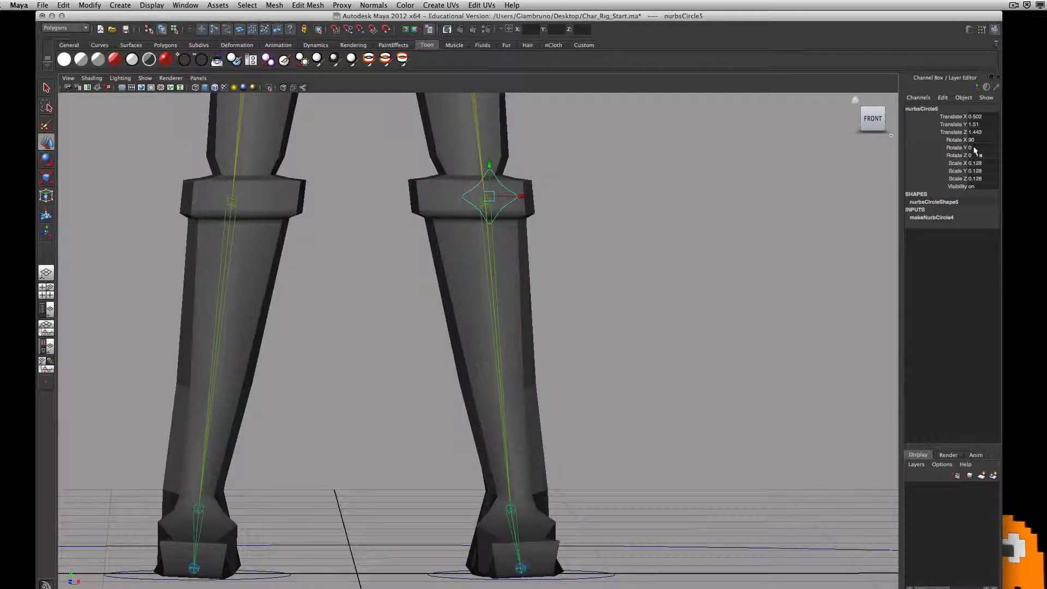
Step: Try rotating the diamond 45 degrees in Y and 45 degrees in Z, and reset its Y rotation to 0
click(971, 148)
key(Return)
click(972, 156)
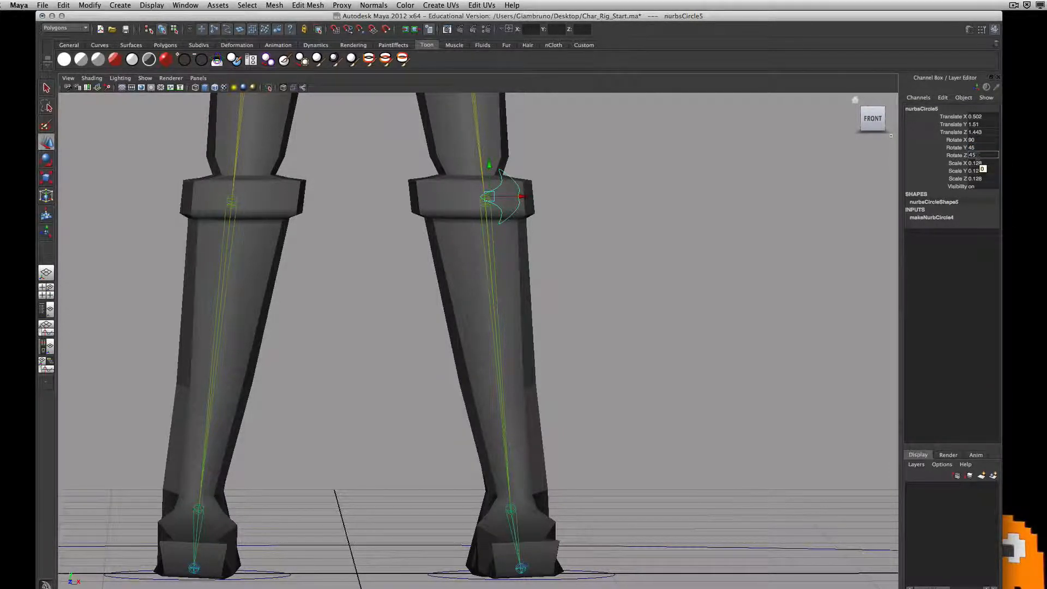
key(Return)
drag(979, 148, 955, 150)
text(0)
key(Return)
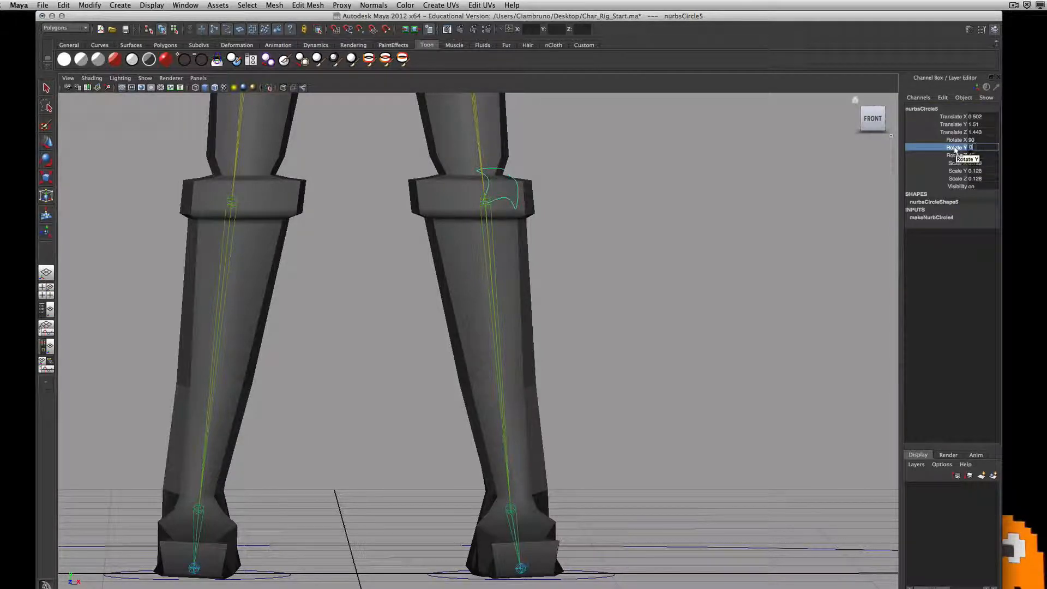
Step: Inspect the rotated diamond from an angle and from the front, and set its Z rotation back to 0
alt+drag(631, 304, 326, 213)
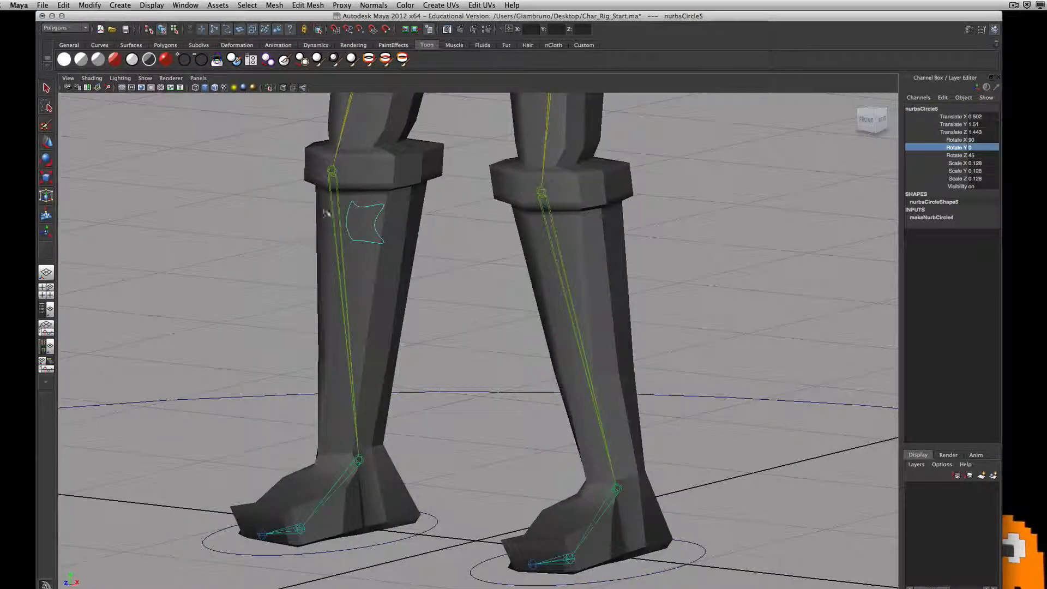
click(379, 268)
click(373, 229)
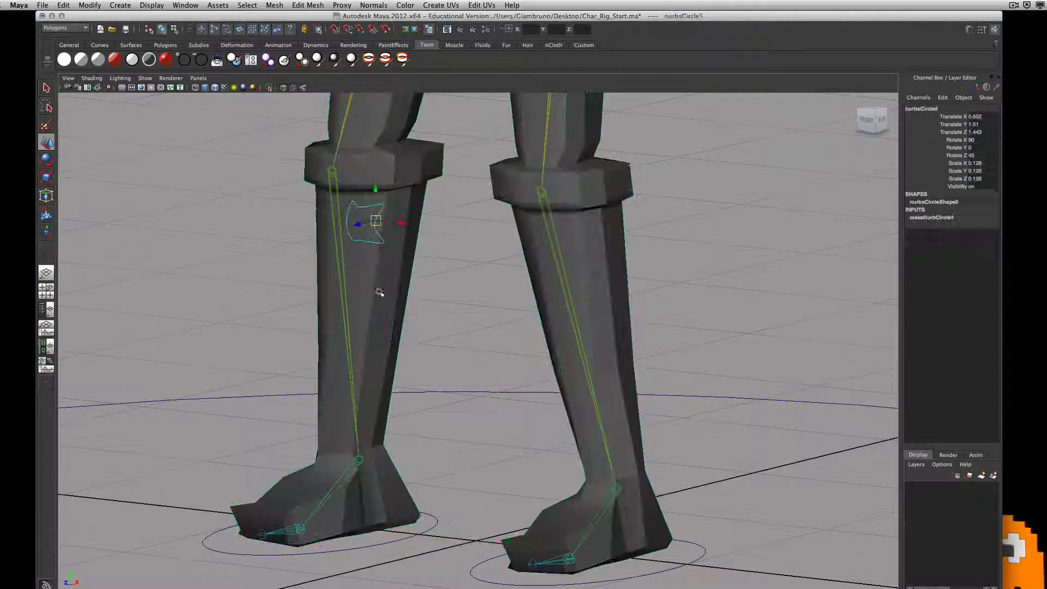
alt+drag(378, 290, 427, 308)
key(space)
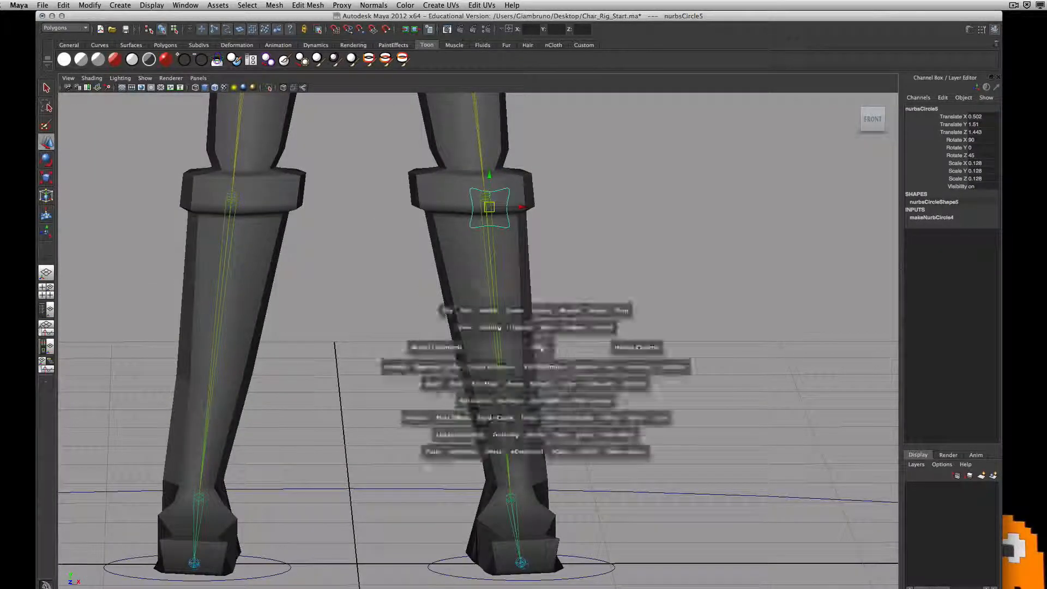
double_click(973, 156)
text(0)
key(Return)
Step: Duplicate the left knee's diamond control and move the copy in front of the right knee to about X -0.496
click(715, 146)
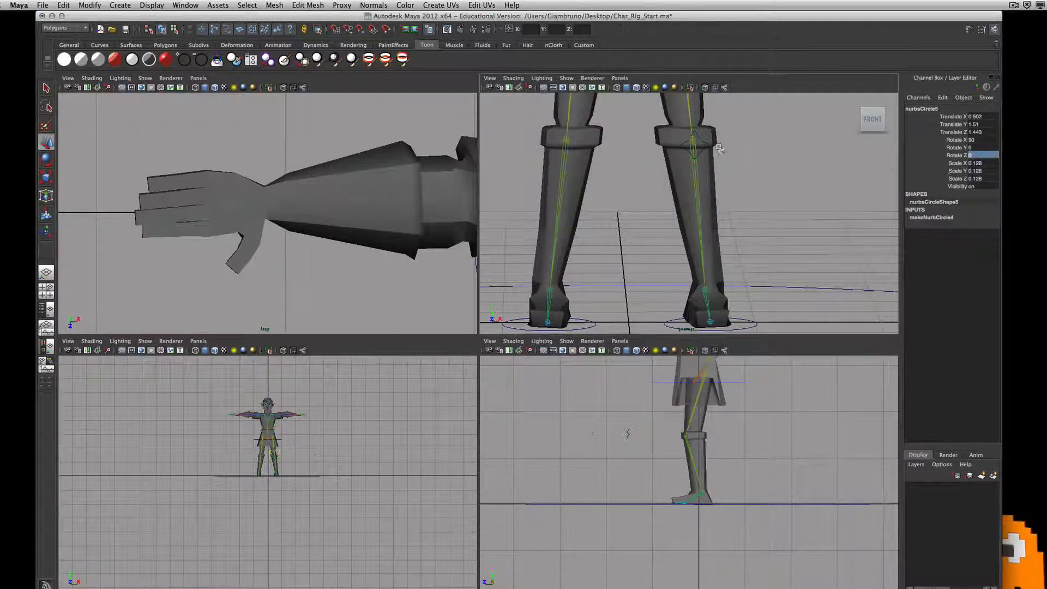
click(706, 142)
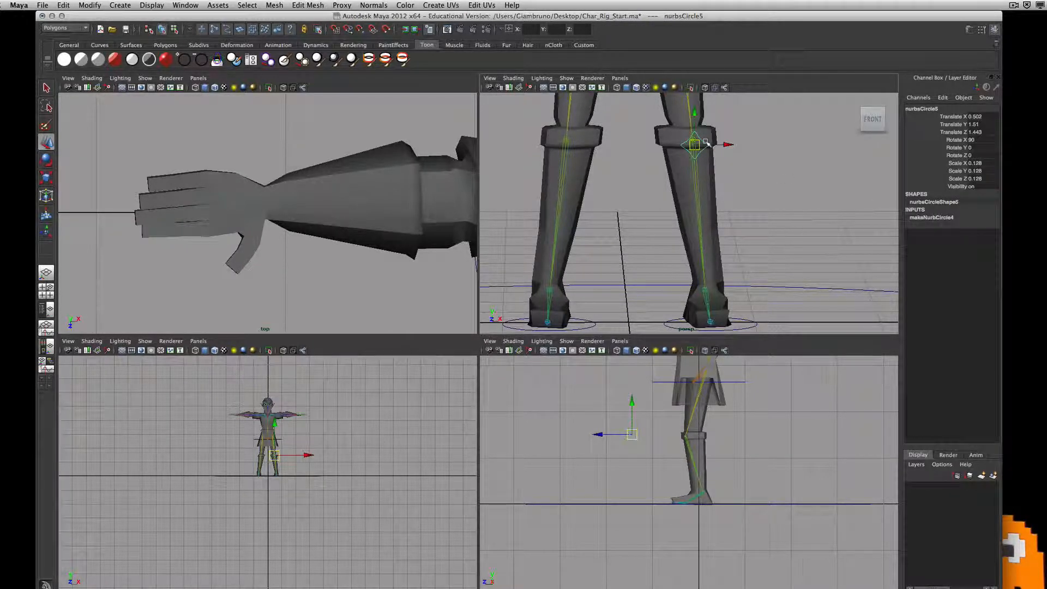
key(ctrl+d)
drag(728, 144, 600, 142)
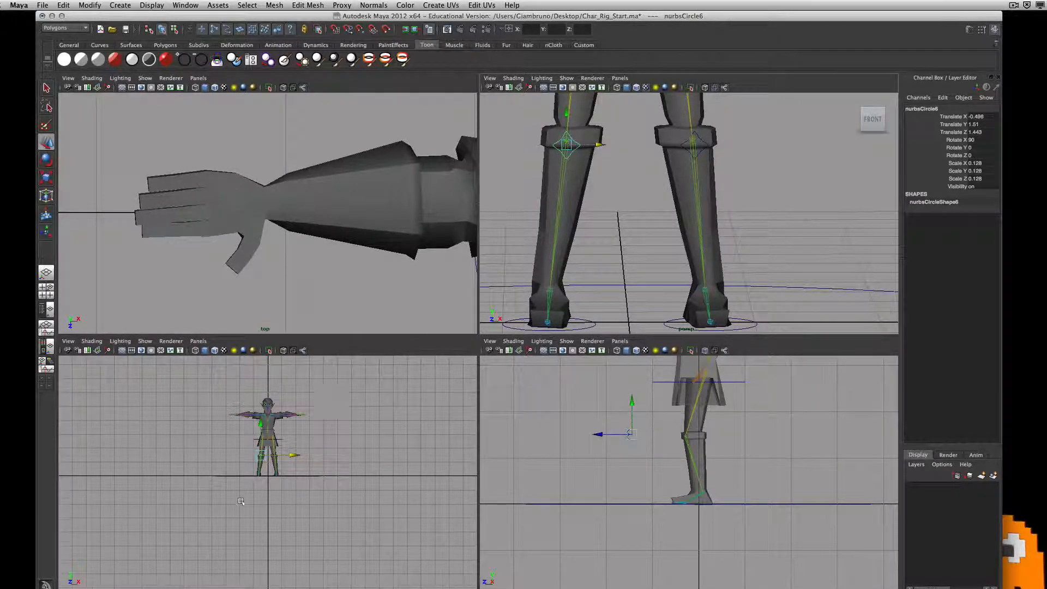
scroll(242, 502, up, 8)
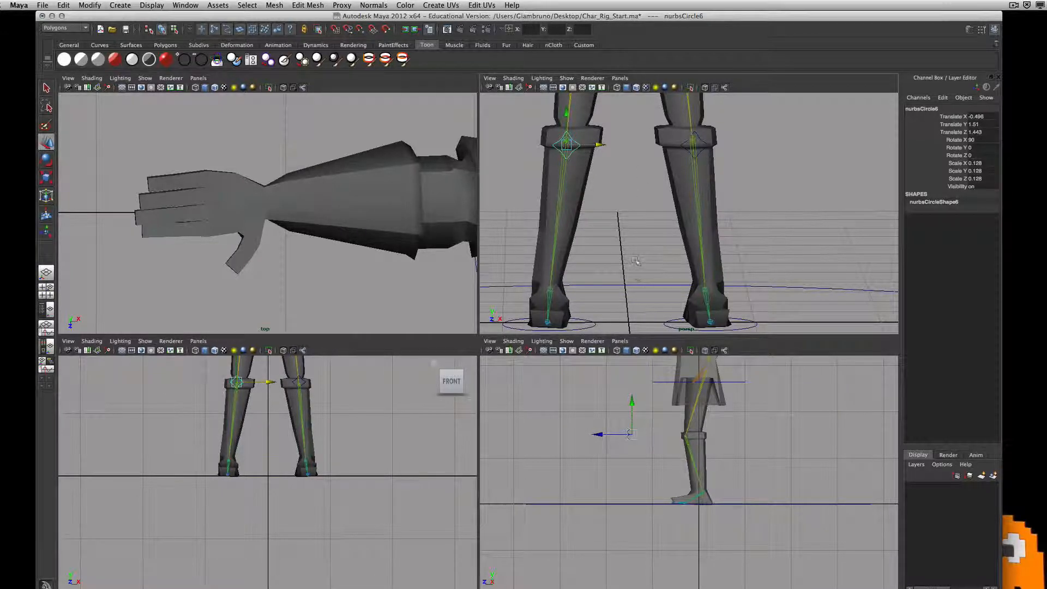
Step: Create a NURBS circle and raise it toward the head to about Y 5.447 in an enlarged perspective view
alt+drag(636, 260, 635, 292)
click(635, 293)
click(635, 294)
scroll(635, 293, down, 6)
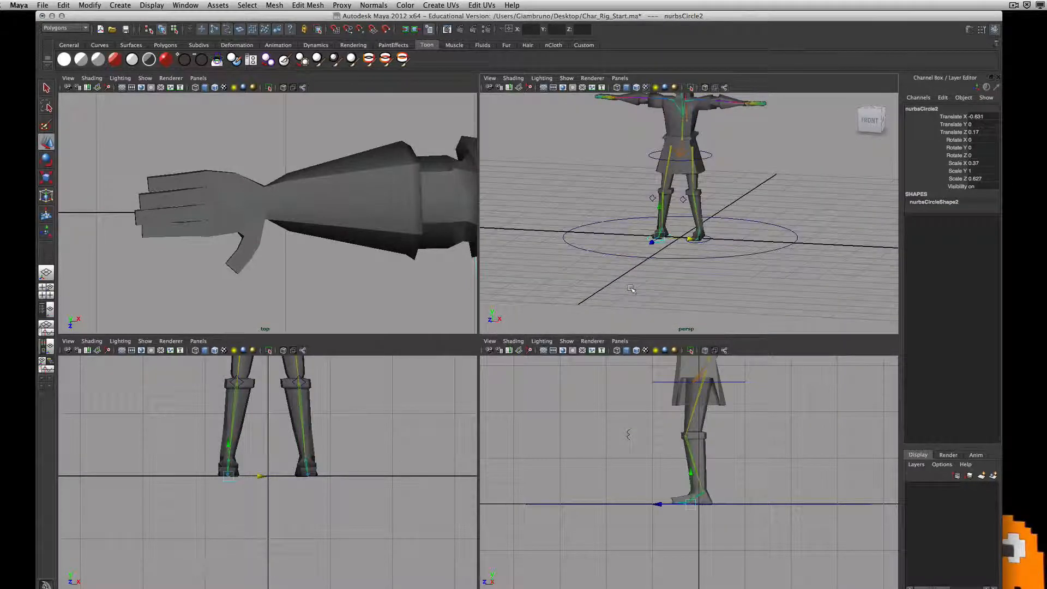
key(space)
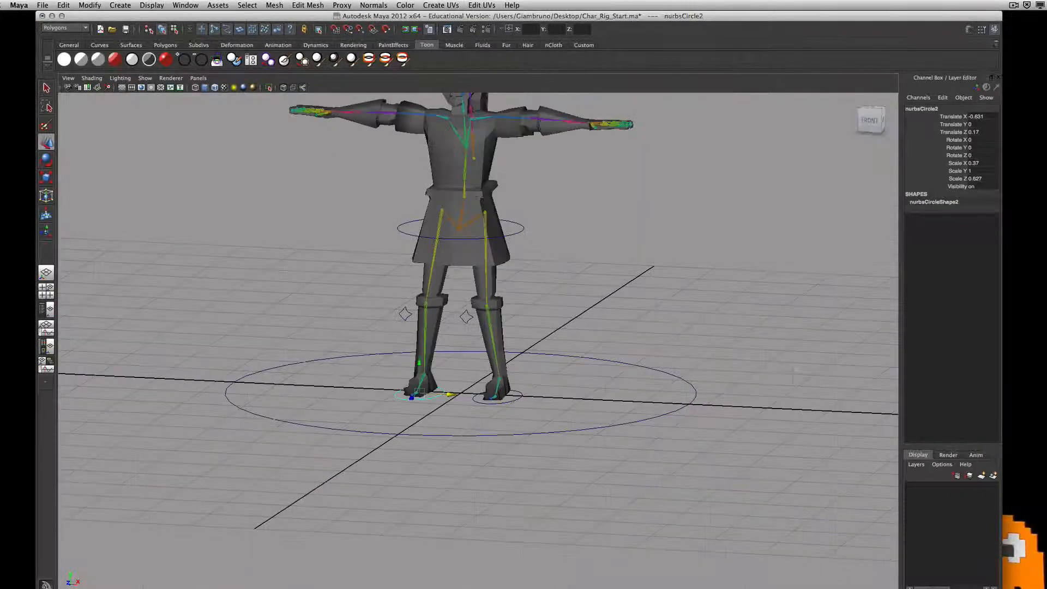
click(113, 5)
mouse_move(218, 31)
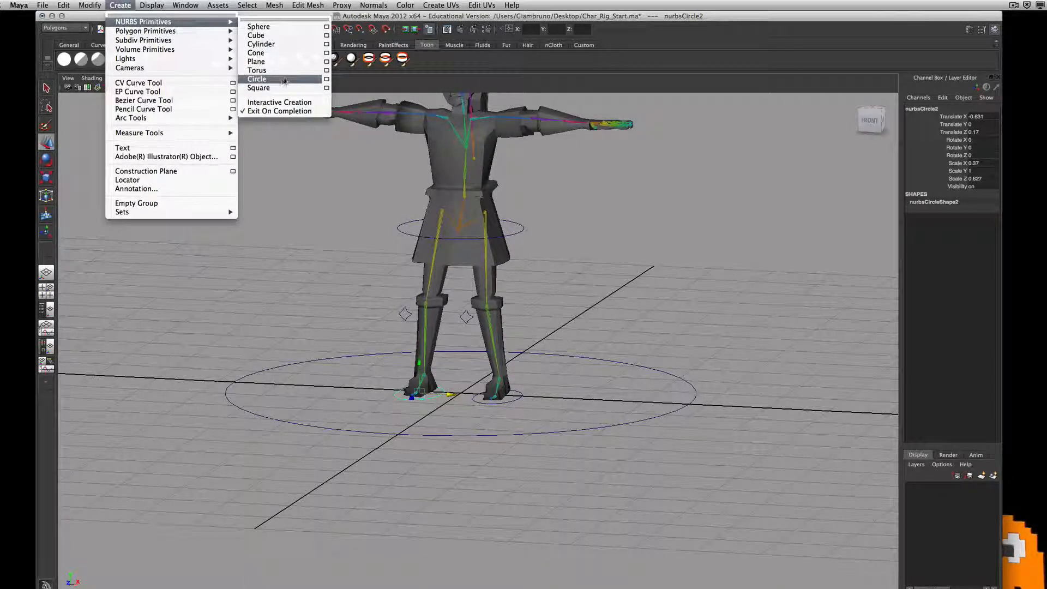
click(284, 81)
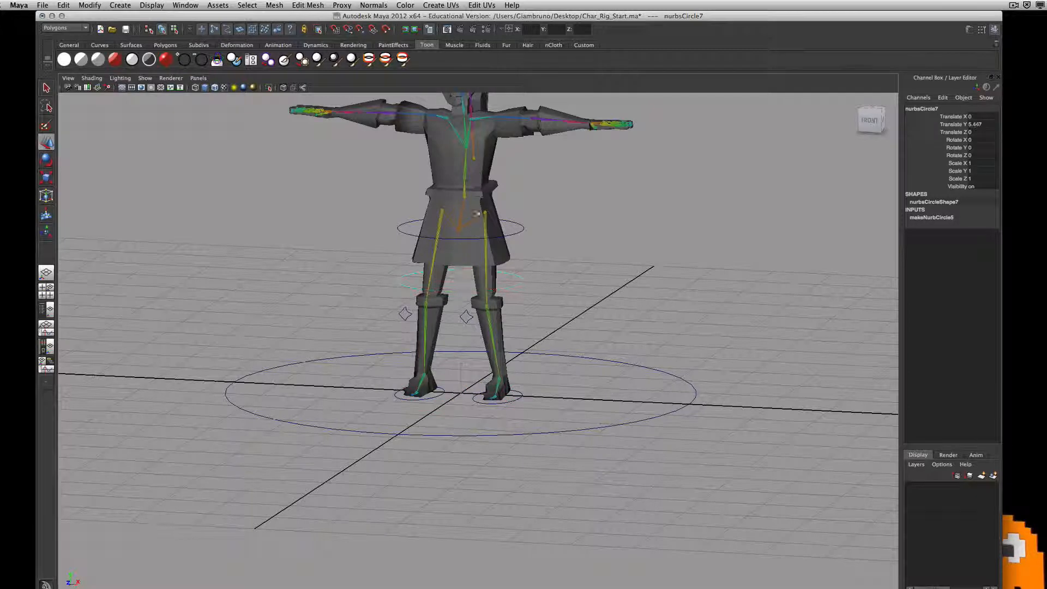
Step: Set the new circle's X rotation to 90 and move it forward in front of the face to about Z 0.818
alt+right_drag(476, 213, 479, 240)
alt+drag(479, 240, 417, 261)
drag(469, 134, 433, 140)
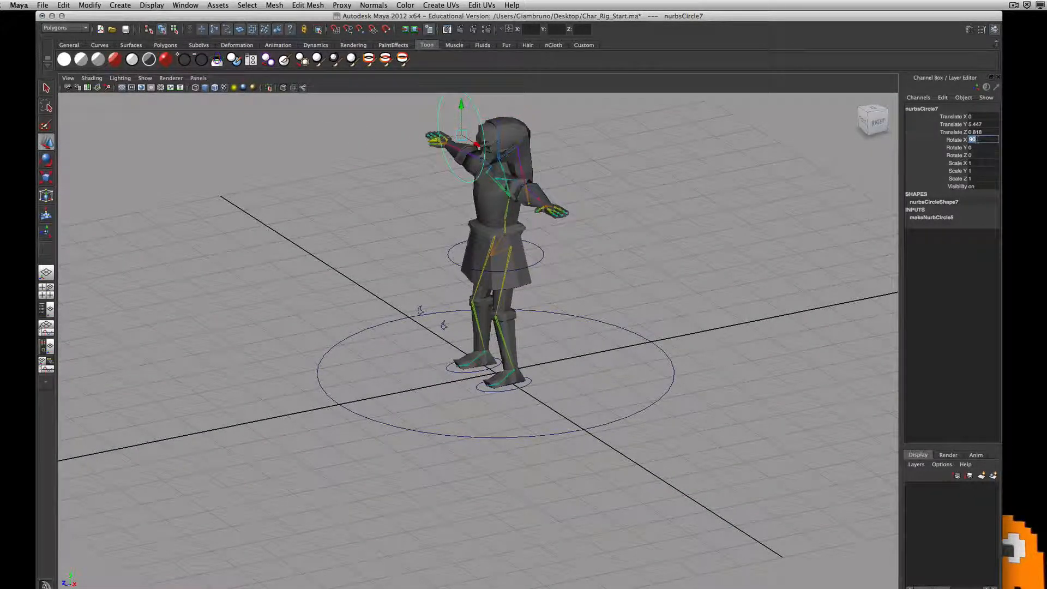
Step: Scale the head's circle uniformly to about 0.281 and move it forward of the face to about Z 2.09
alt+drag(379, 184, 438, 179)
alt+middle_drag(439, 178, 441, 234)
key(r)
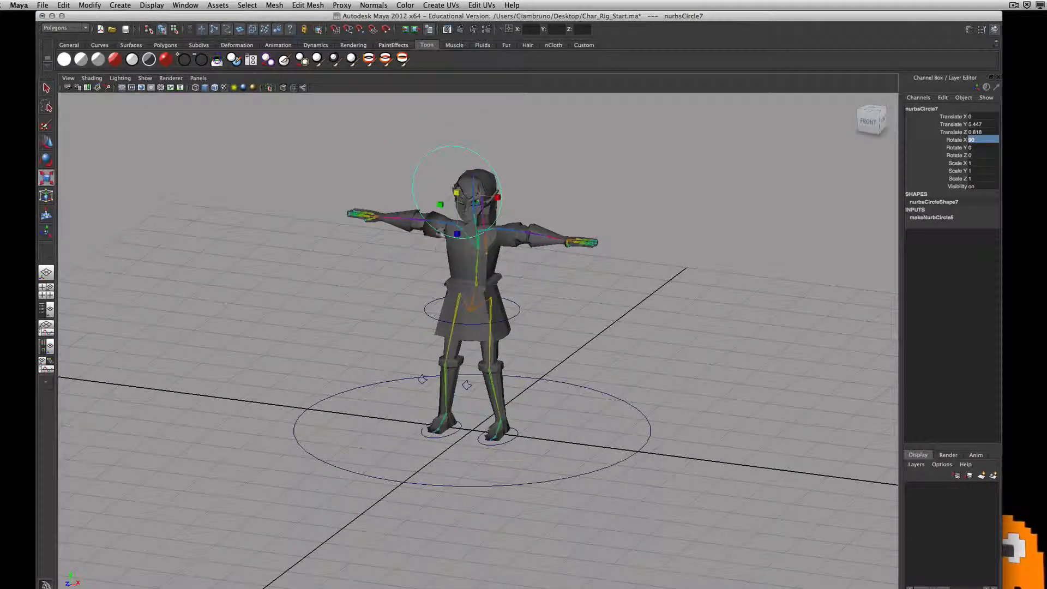
drag(458, 194, 406, 197)
key(w)
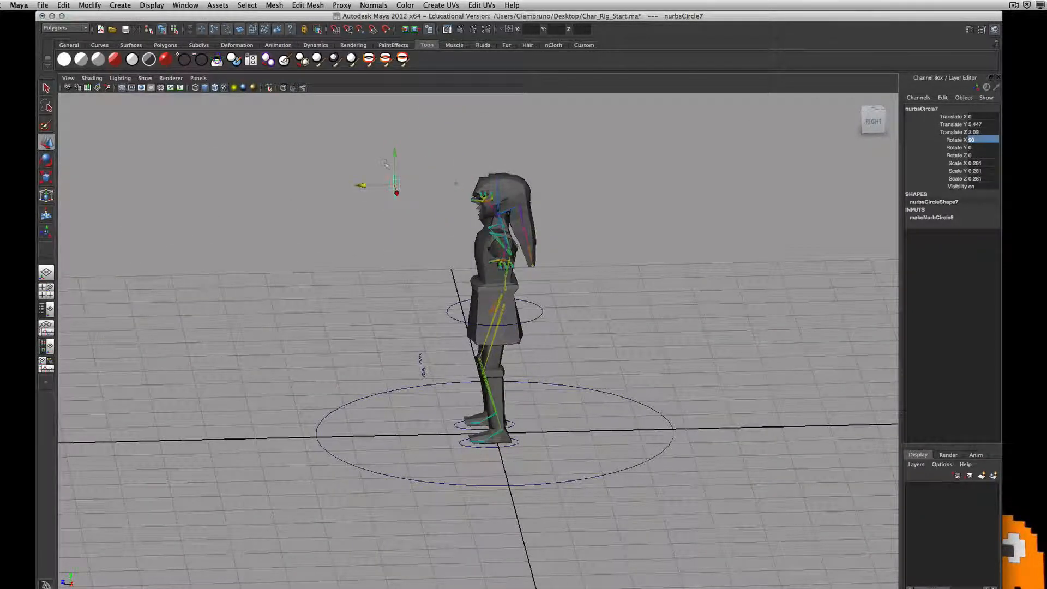
Step: Lower the small circle to eye level at about Y 5.088 and move it farther forward to about Z 4.019
alt+right_drag(385, 229, 404, 247)
alt+drag(392, 251, 474, 265)
key(space)
alt+middle_drag(305, 361, 291, 587)
drag(253, 371, 253, 374)
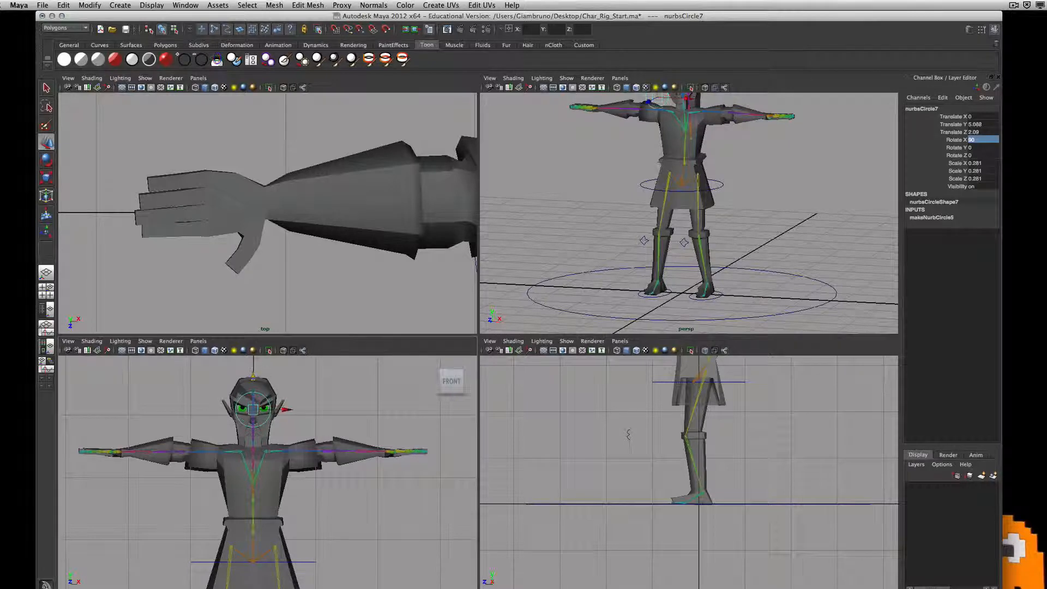
alt+right_drag(709, 503, 705, 443)
drag(619, 389, 580, 389)
alt+middle_drag(731, 183, 641, 249)
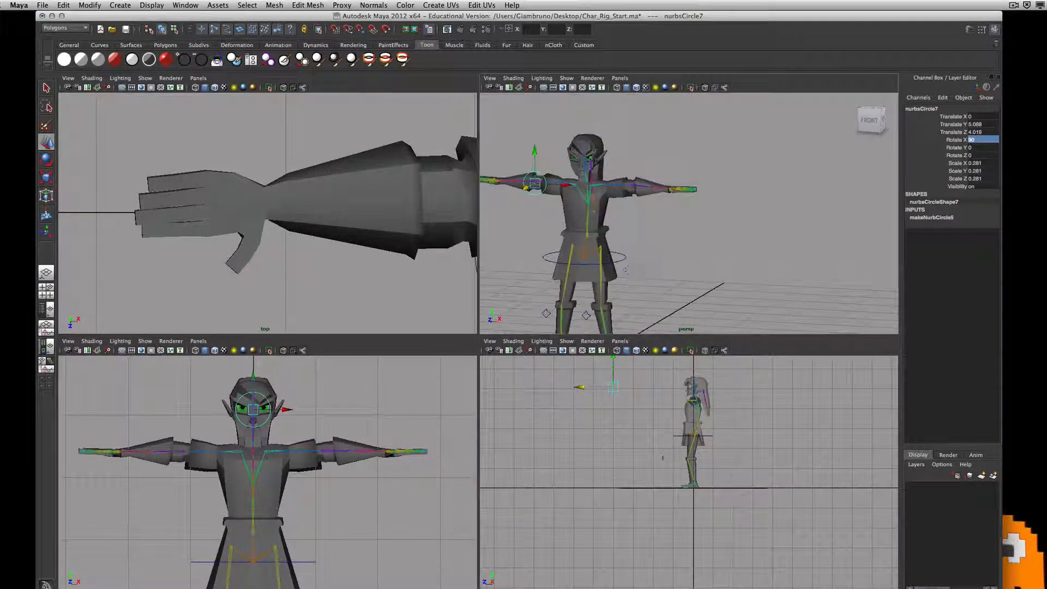
alt+drag(640, 250, 719, 262)
alt+right_drag(721, 247, 723, 257)
alt+drag(723, 258, 684, 248)
right_drag(655, 219, 615, 219)
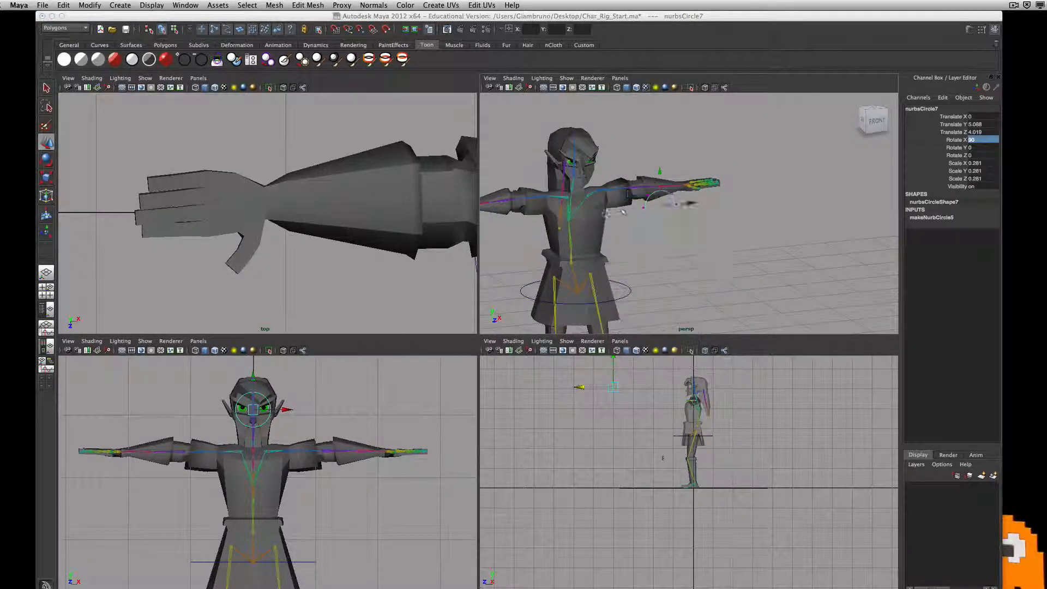
alt+drag(686, 235, 658, 227)
click(580, 162)
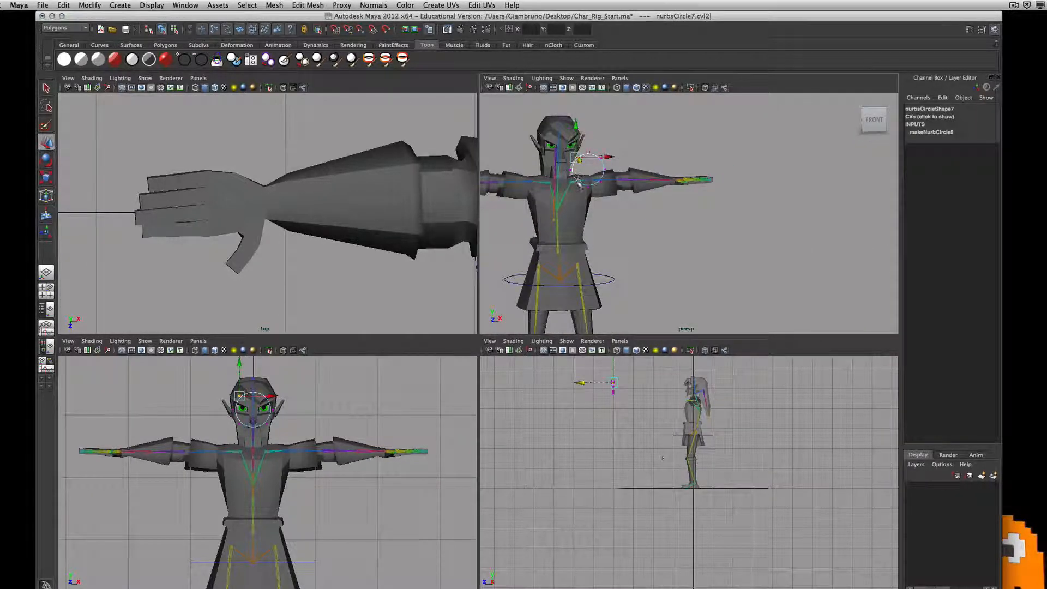
click(577, 181)
alt+drag(600, 204, 635, 211)
click(645, 203)
click(645, 191)
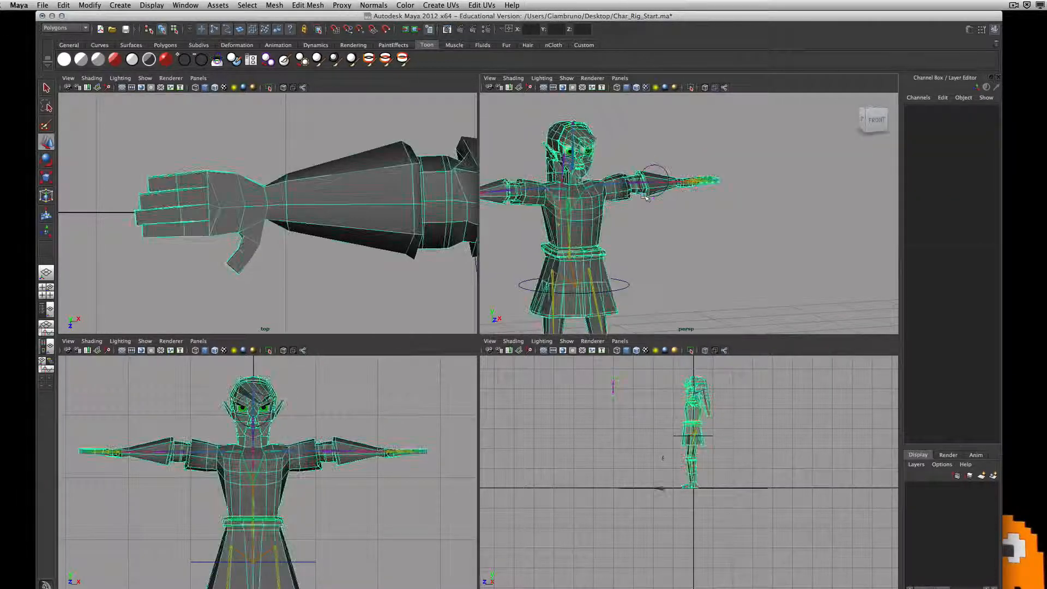
right_drag(653, 200, 652, 185)
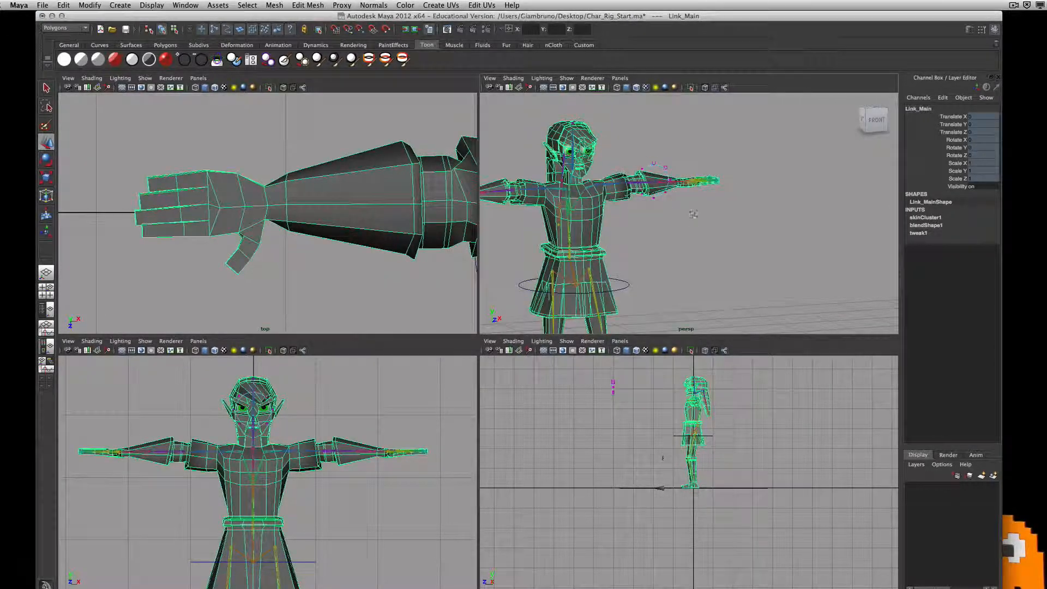
Step: Scale the eye circle's four diagonal control vertices inward through their centre to form crossing loops around a small middle ring
key(space)
click(383, 272)
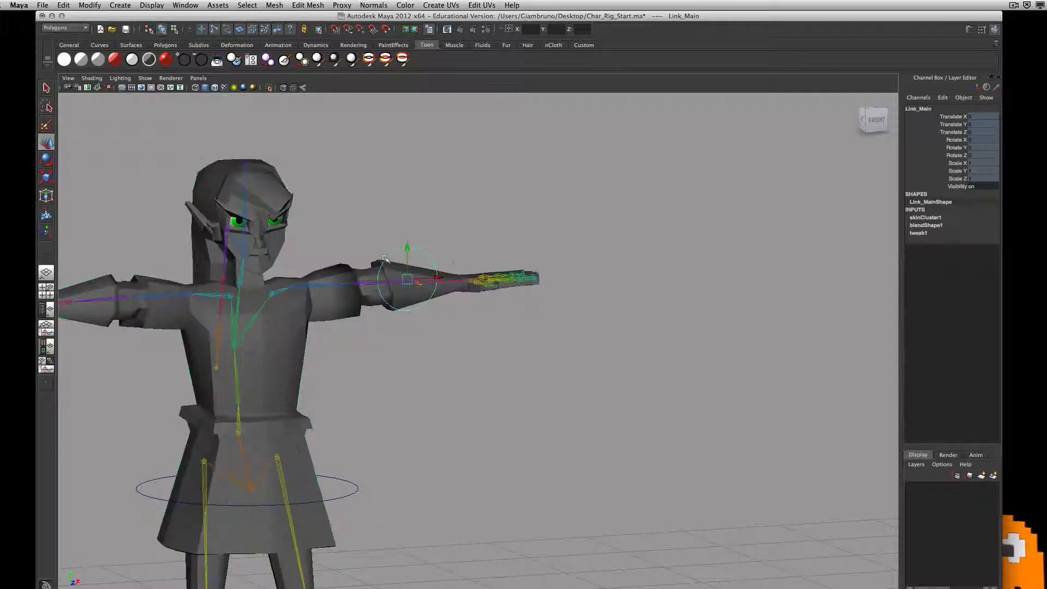
right_drag(385, 257, 357, 260)
alt+drag(367, 297, 377, 282)
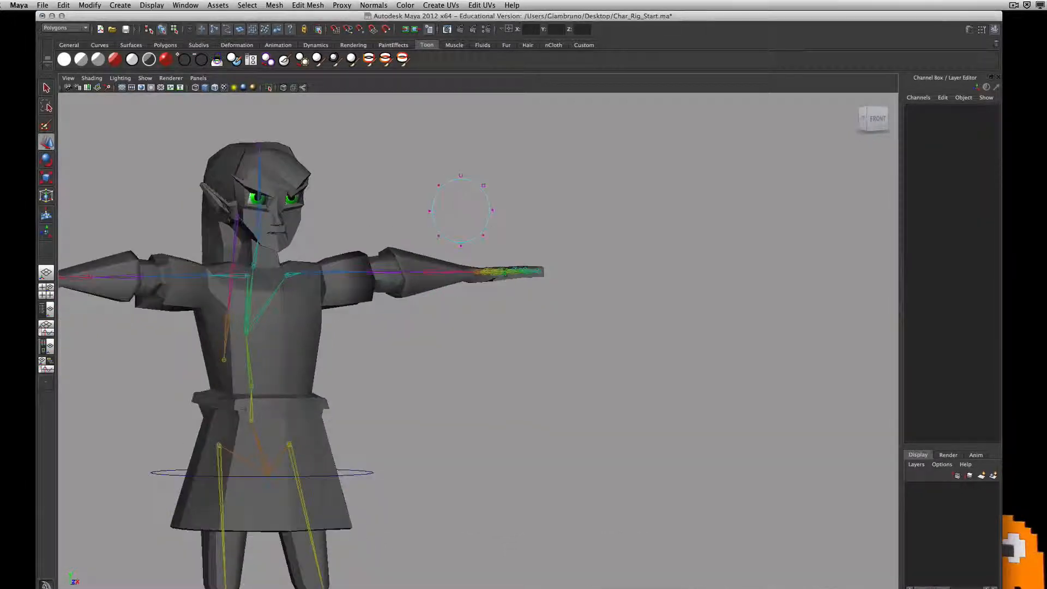
click(439, 187)
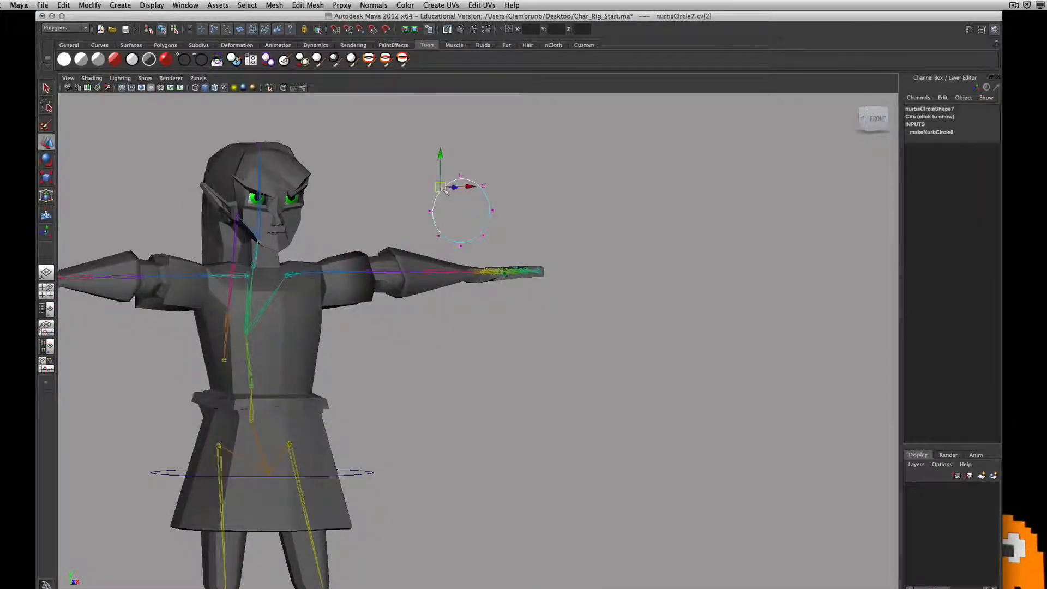
key(z)
shift+click(438, 236)
shift+click(483, 236)
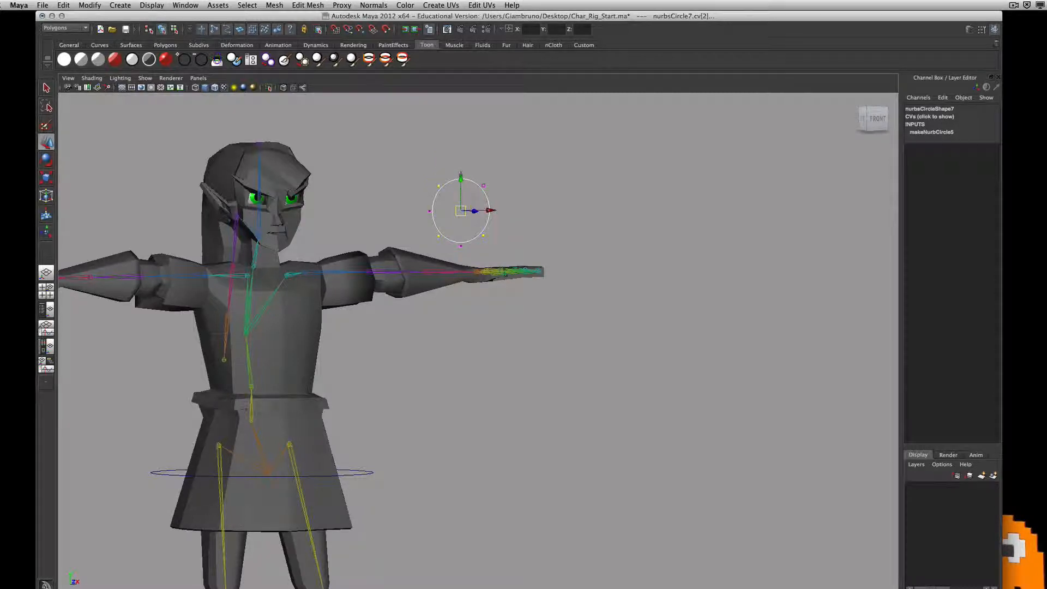
key(r)
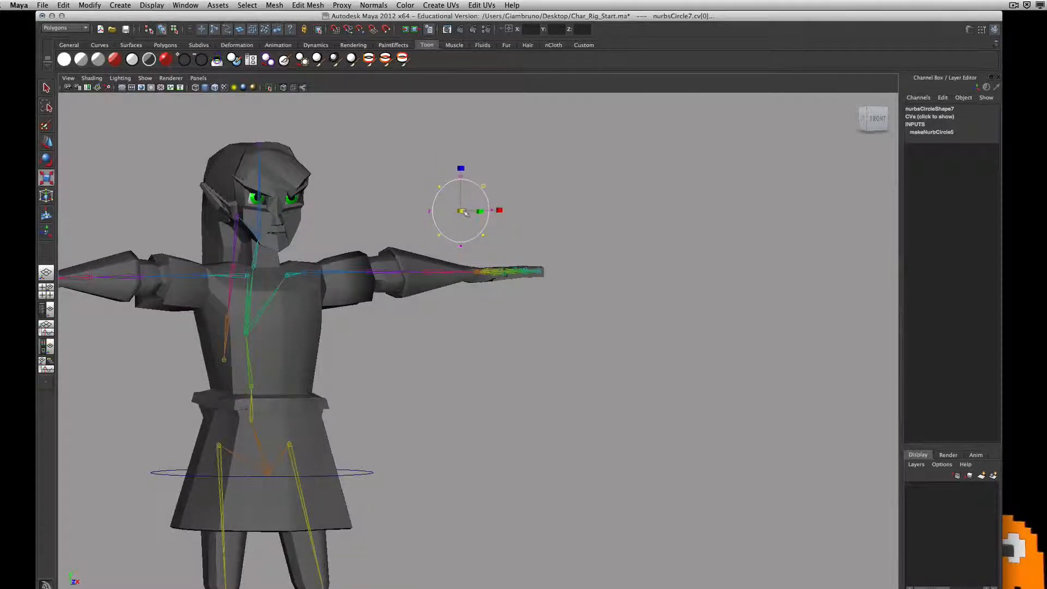
drag(465, 212, 407, 217)
middle_drag(406, 217, 368, 210)
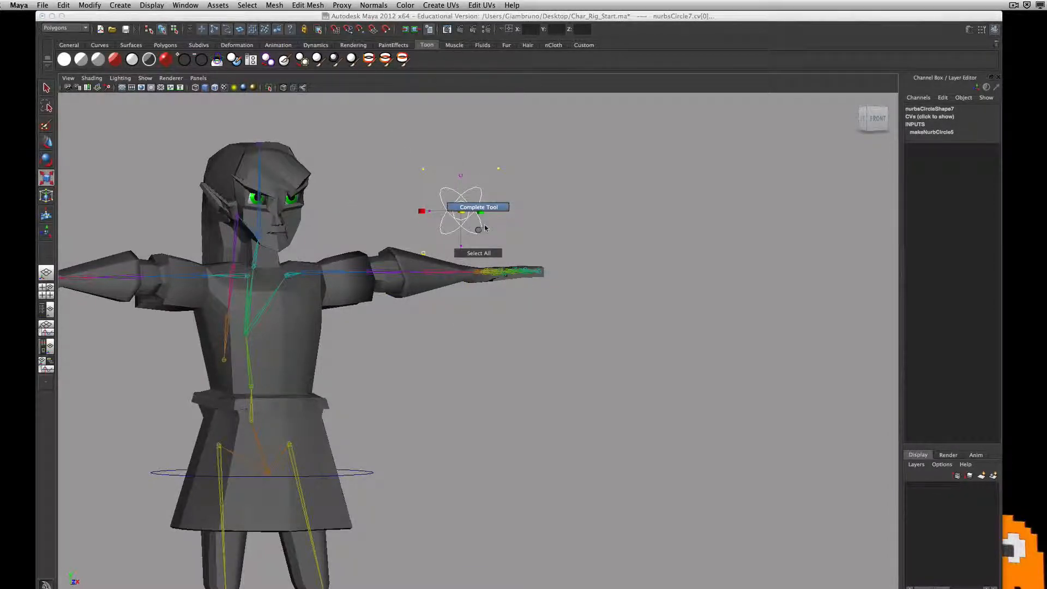
Step: Return the looped eye control to object mode and stretch it to about 0.538 in scale X and 0.221 in scale Z
mouse_move(471, 222)
right_down()
mouse_move(472, 245)
mouse_move(461, 224)
mouse_move(422, 223)
mouse_move(491, 218)
right_up()
click(601, 262)
click(460, 223)
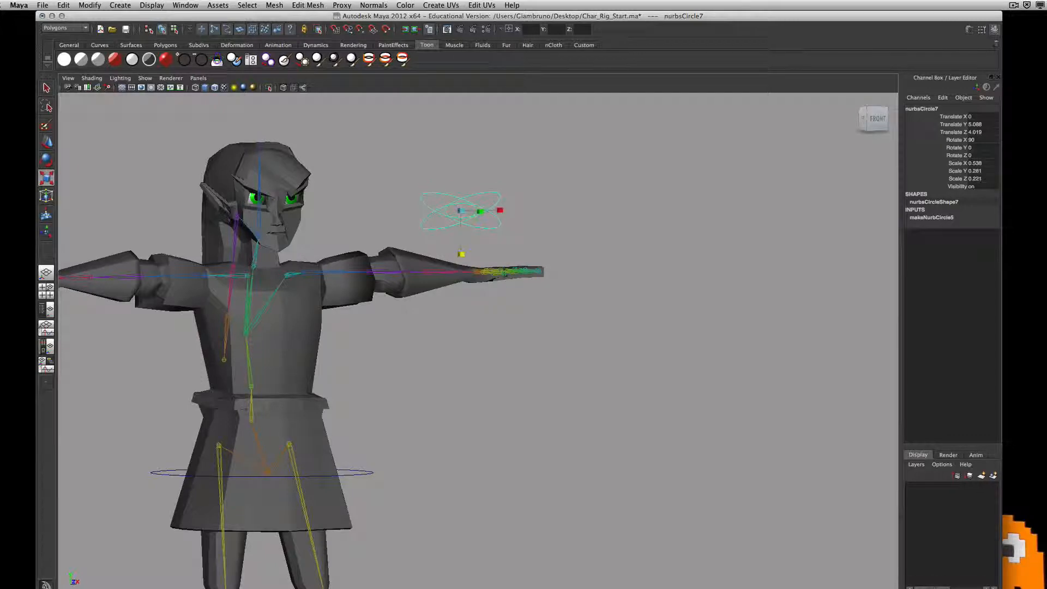
mouse_move(441, 265)
alt+mouse_down()
mouse_move(458, 269)
mouse_move(447, 267)
alt+mouse_up()
right_drag(544, 235, 543, 237)
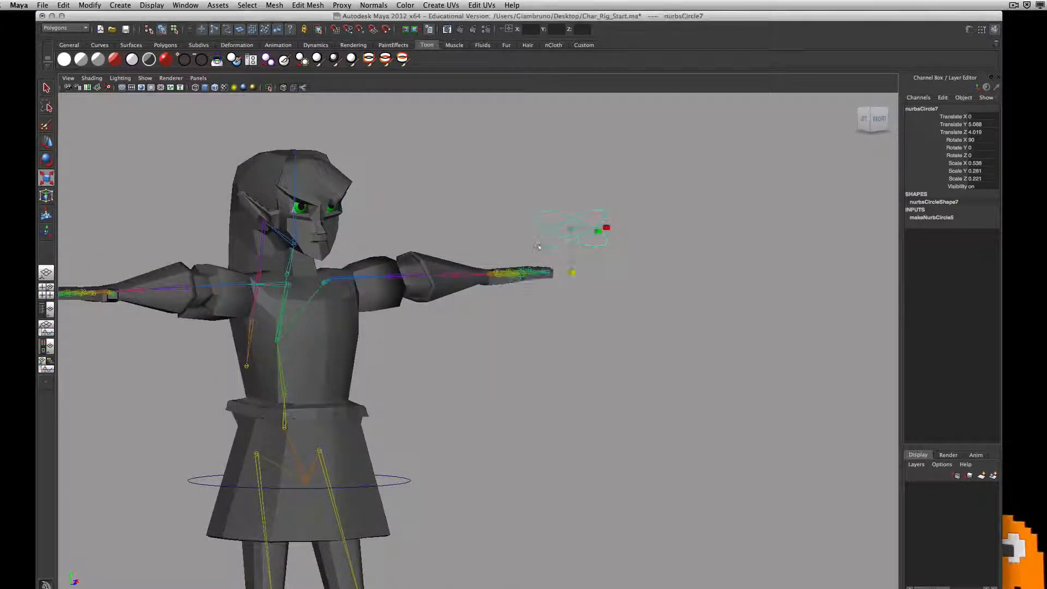
alt+drag(545, 237, 518, 257)
click(604, 257)
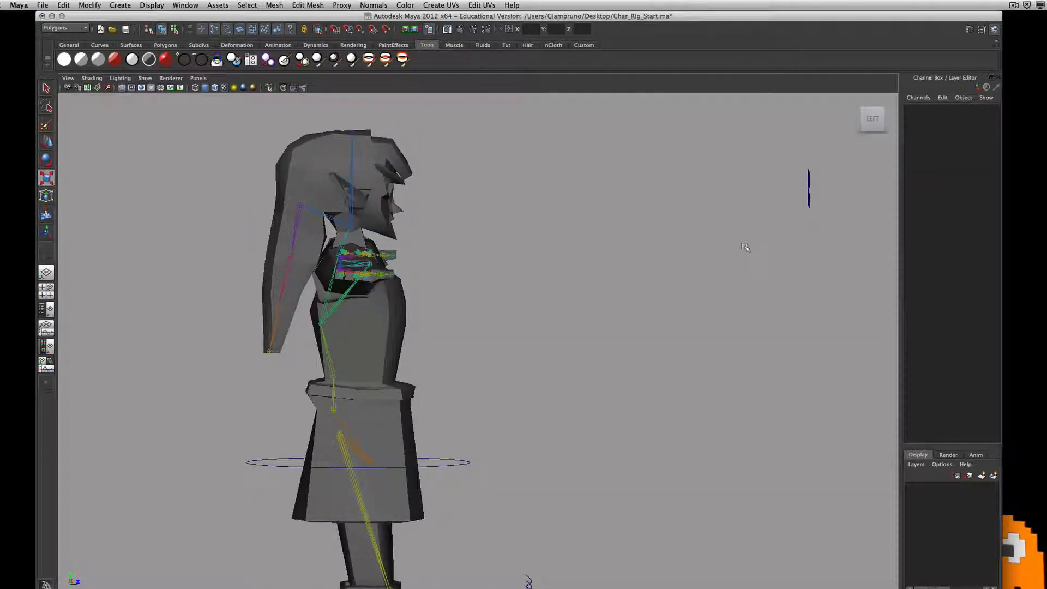
Step: Move the eye control's four non-diagonal control vertices forward to bend the flat curve in depth
alt+drag(745, 247, 609, 178)
right_drag(609, 179, 551, 182)
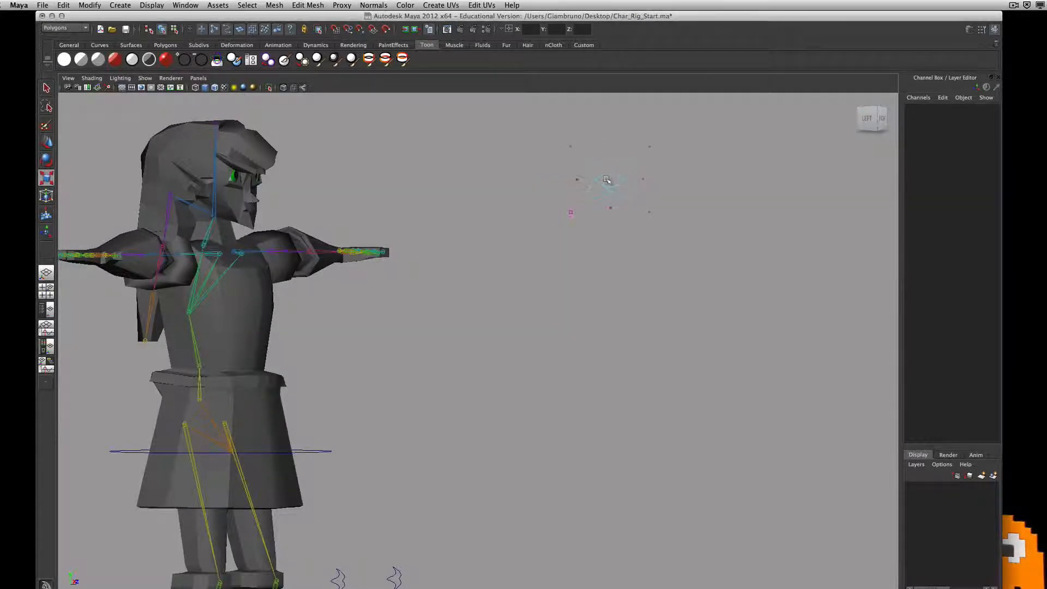
click(575, 180)
shift+click(643, 179)
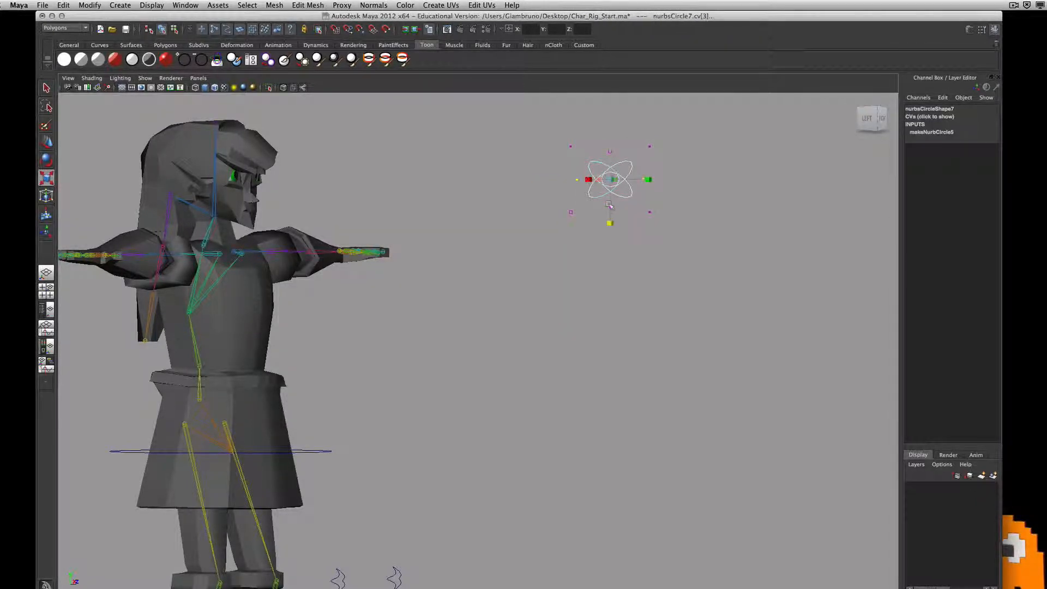
key(q)
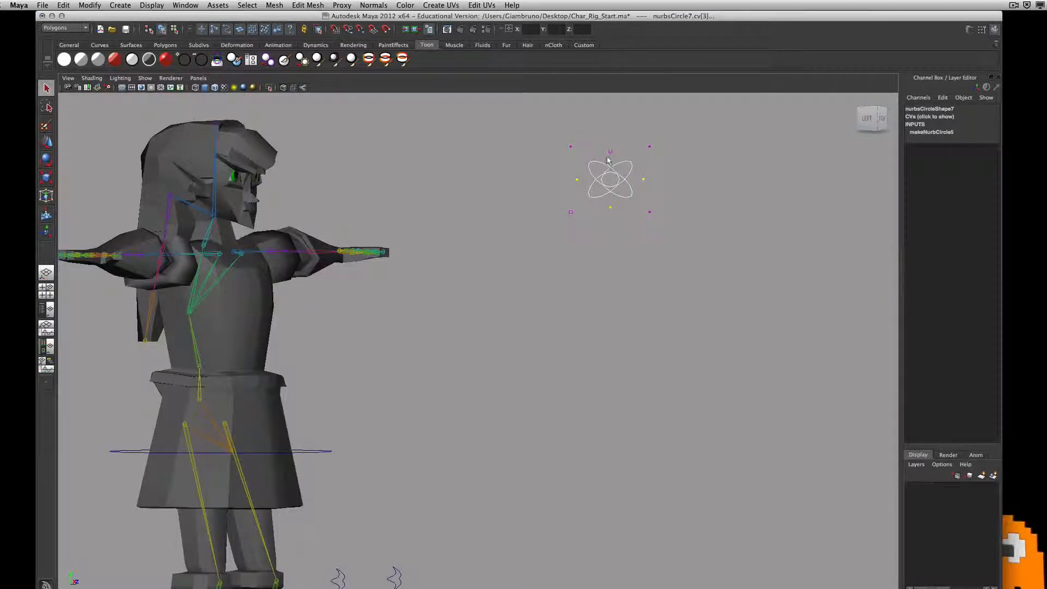
alt+drag(608, 250, 706, 255)
key(w)
alt+middle_drag(706, 255, 612, 311)
drag(688, 196, 651, 224)
drag(411, 205, 371, 210)
alt+drag(306, 252, 272, 253)
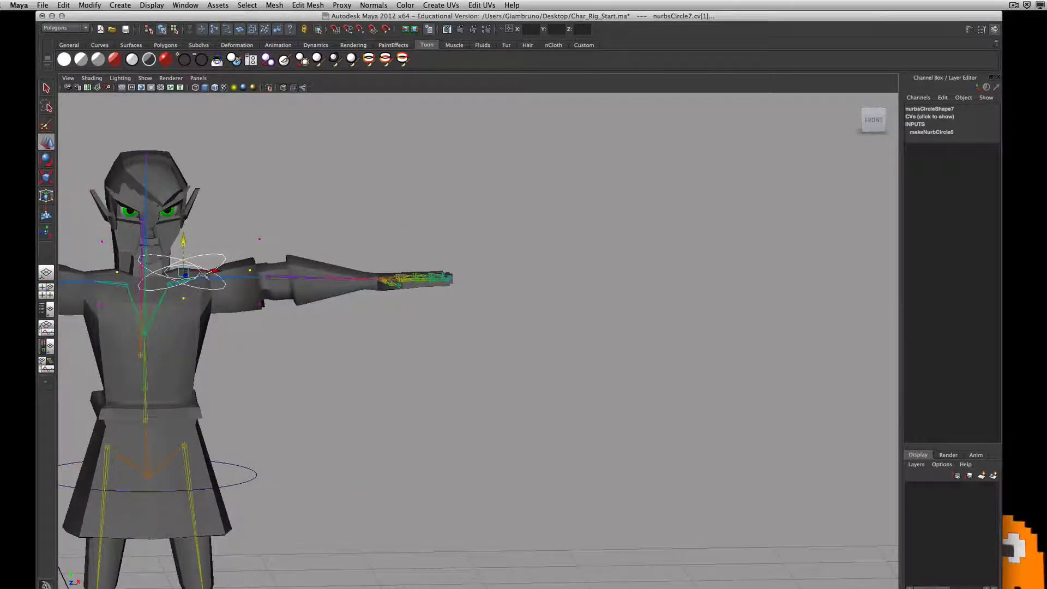
mouse_move(205, 275)
right_down()
mouse_move(242, 271)
mouse_move(220, 276)
right_up()
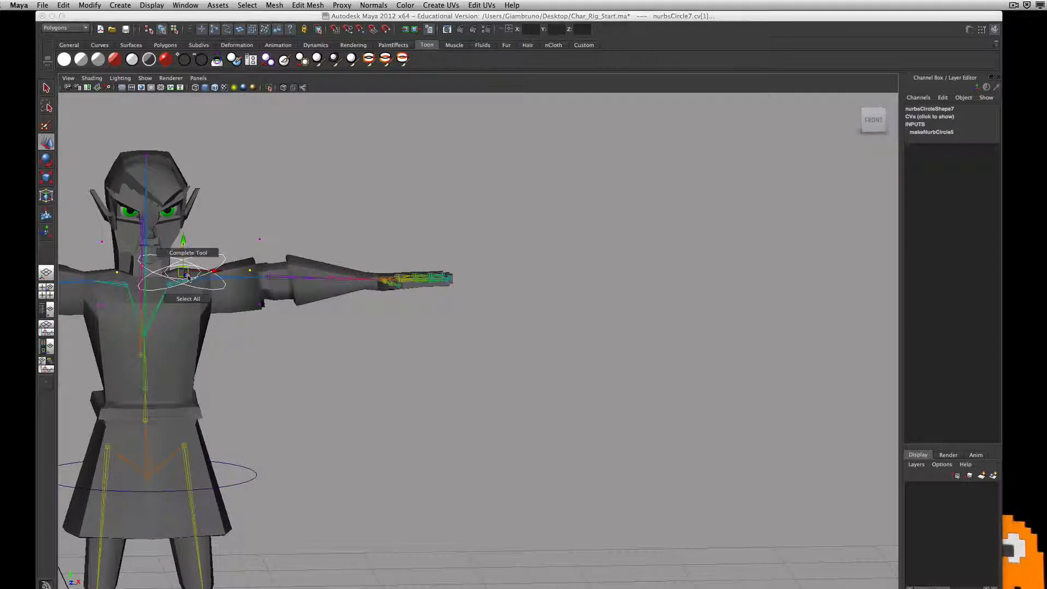
Step: Move the hip circle's four diagonal control vertices down to the skirt's hem to give the circle a wavy shape
alt+middle_drag(275, 318, 437, 227)
alt+drag(436, 227, 412, 373)
click(481, 396)
alt+drag(479, 417, 464, 441)
right_click(476, 337)
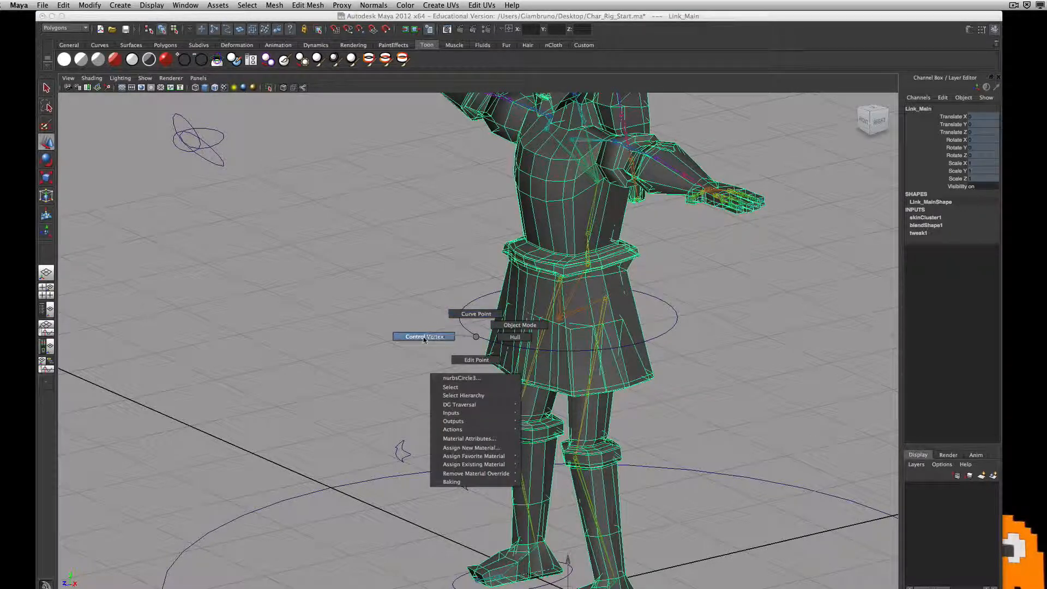
click(428, 337)
click(470, 339)
alt+drag(462, 355, 528, 347)
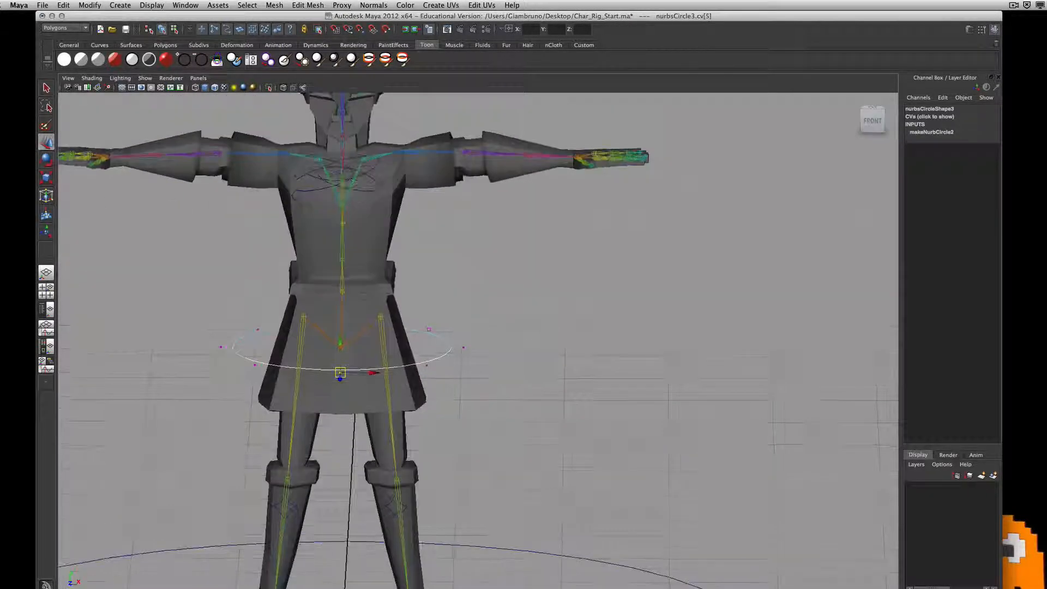
alt+drag(455, 396, 434, 378)
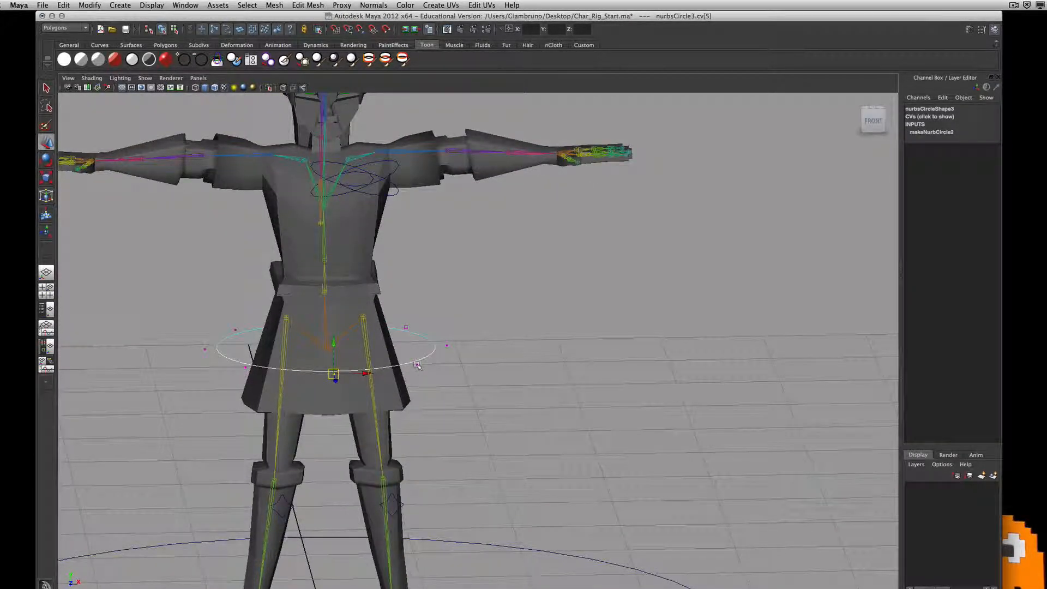
click(418, 365)
click(246, 368)
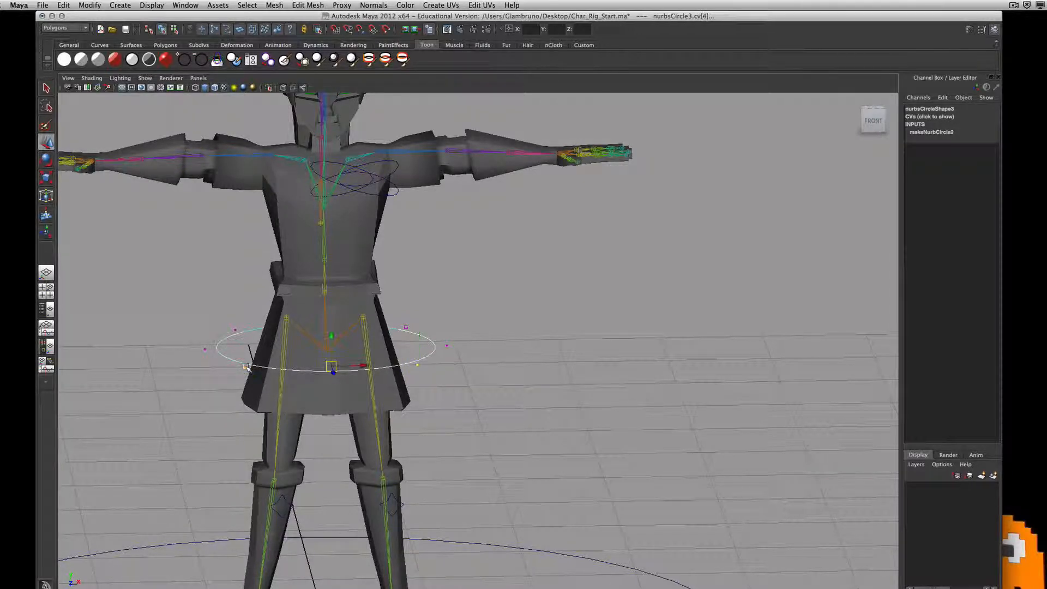
alt+drag(246, 368, 206, 310)
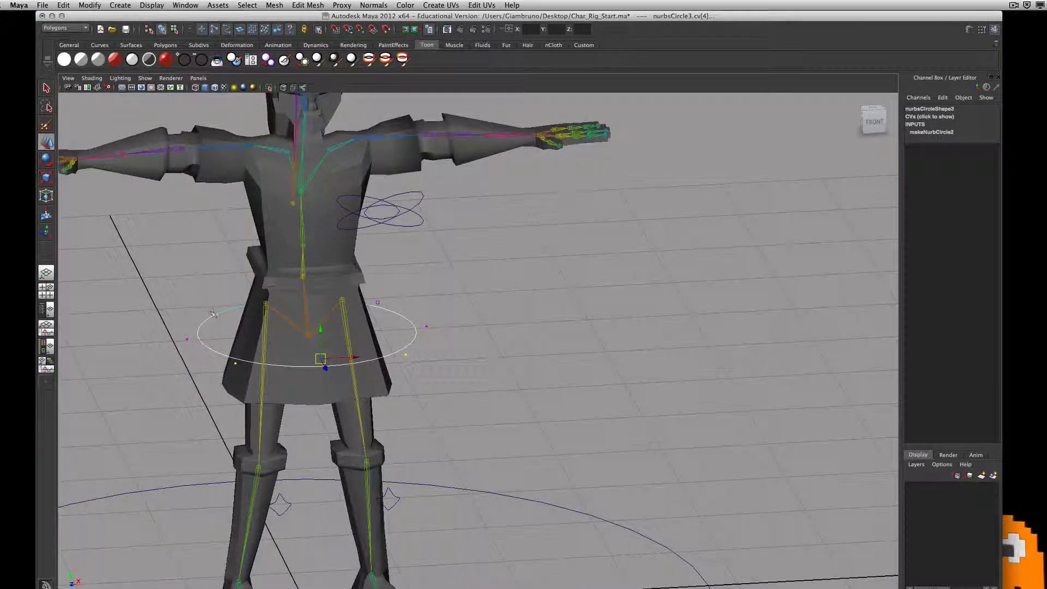
alt+drag(335, 335, 519, 323)
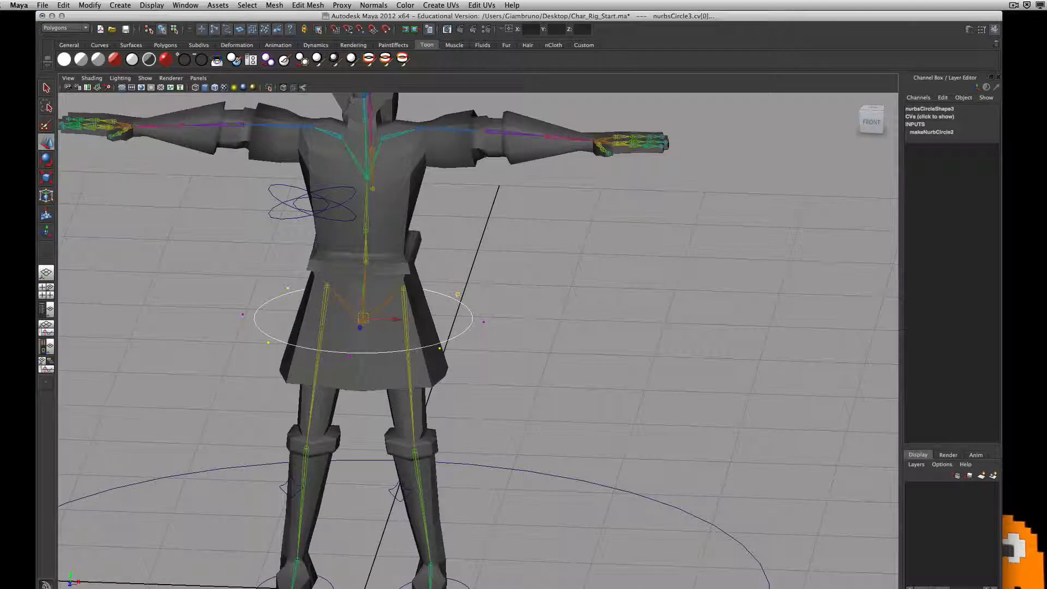
drag(367, 294, 371, 361)
alt+drag(336, 401, 349, 377)
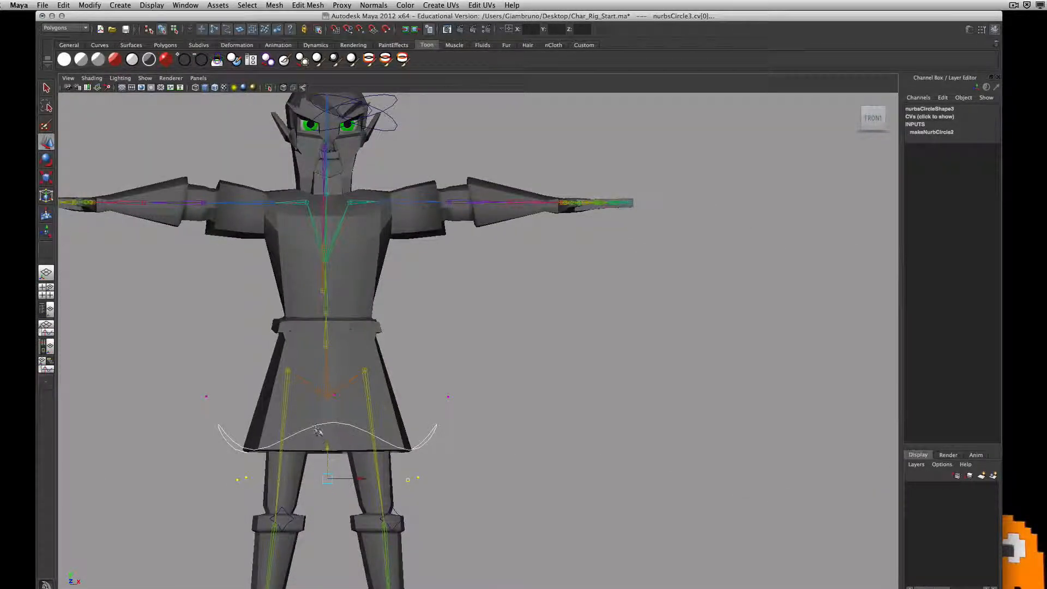
Step: Return the wavy hip control to object mode and raise the whole curve to about Y 3.047
right_click(312, 428)
right_drag(312, 427, 352, 417)
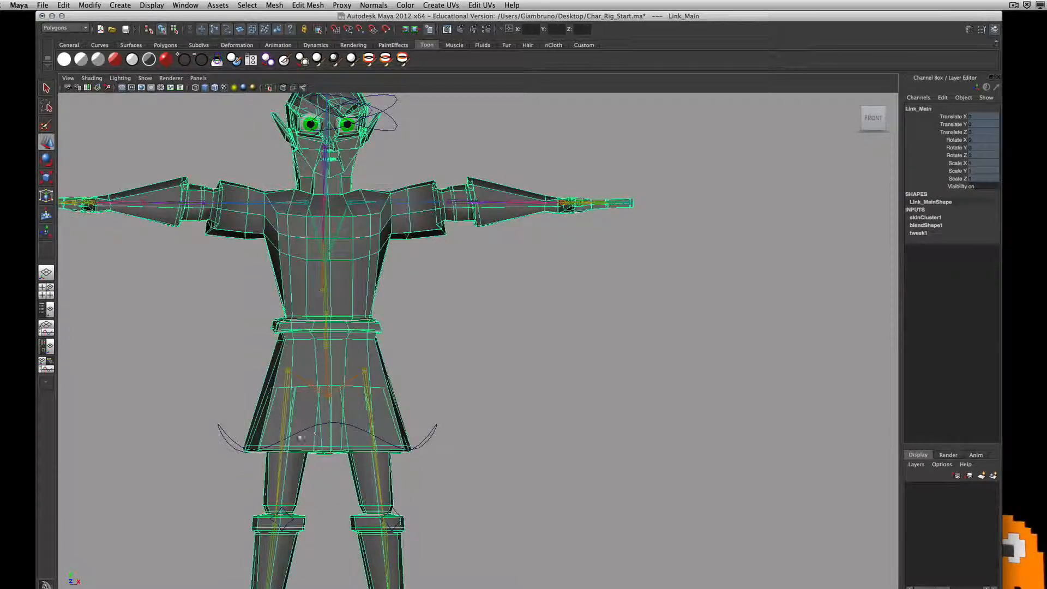
click(232, 435)
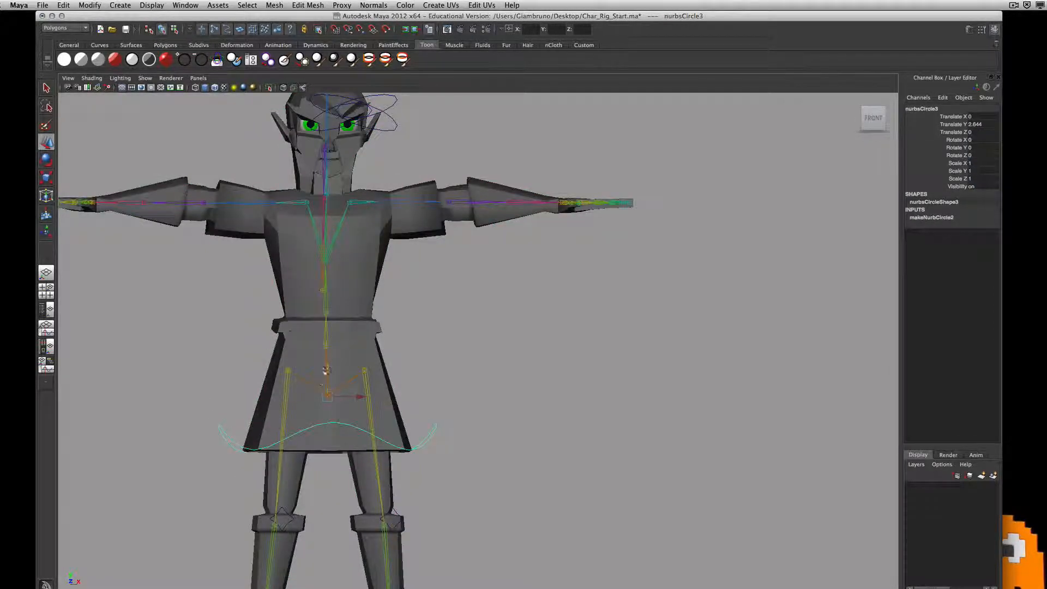
click(325, 372)
key(ctrl+z)
drag(333, 365, 334, 320)
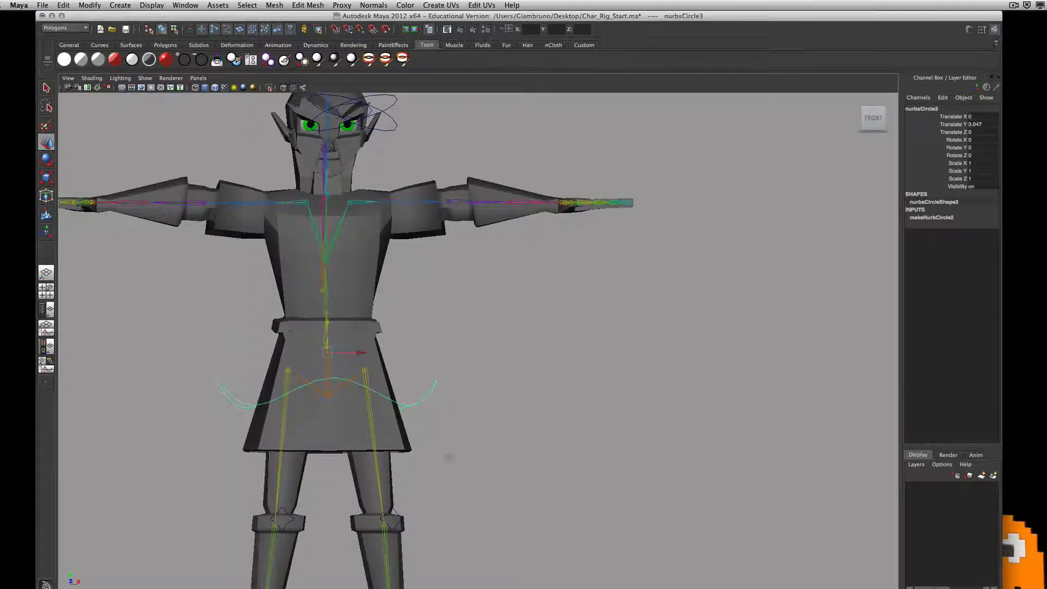
Step: Move the left foot curve's inner front control vertex forward past the toes
alt+middle_drag(449, 458, 479, 335)
alt+drag(515, 369, 490, 469)
alt+right_drag(464, 414, 503, 414)
alt+drag(503, 414, 400, 428)
right_drag(401, 428, 370, 413)
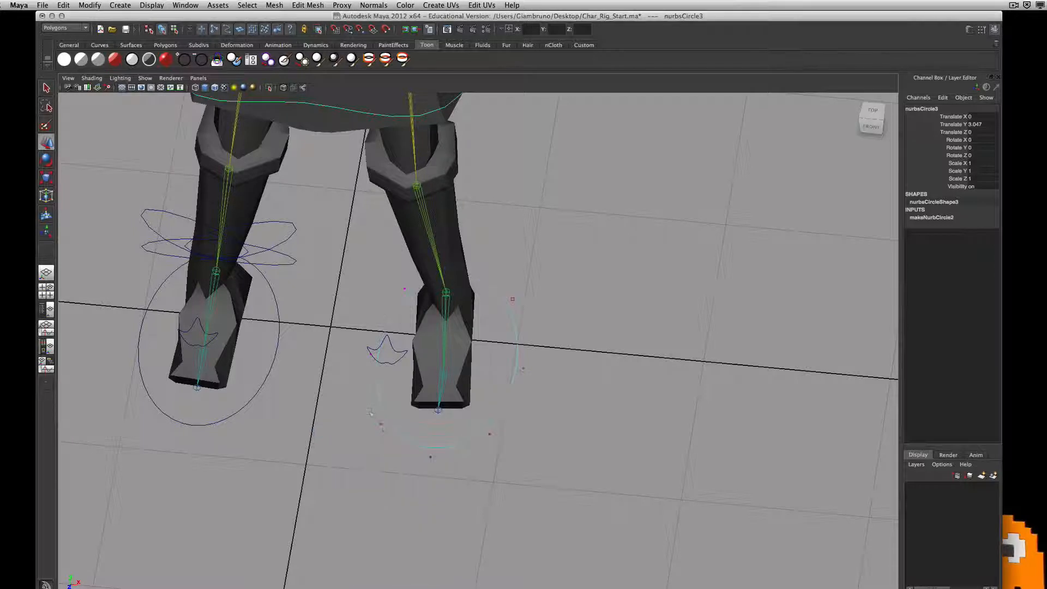
drag(370, 413, 370, 501)
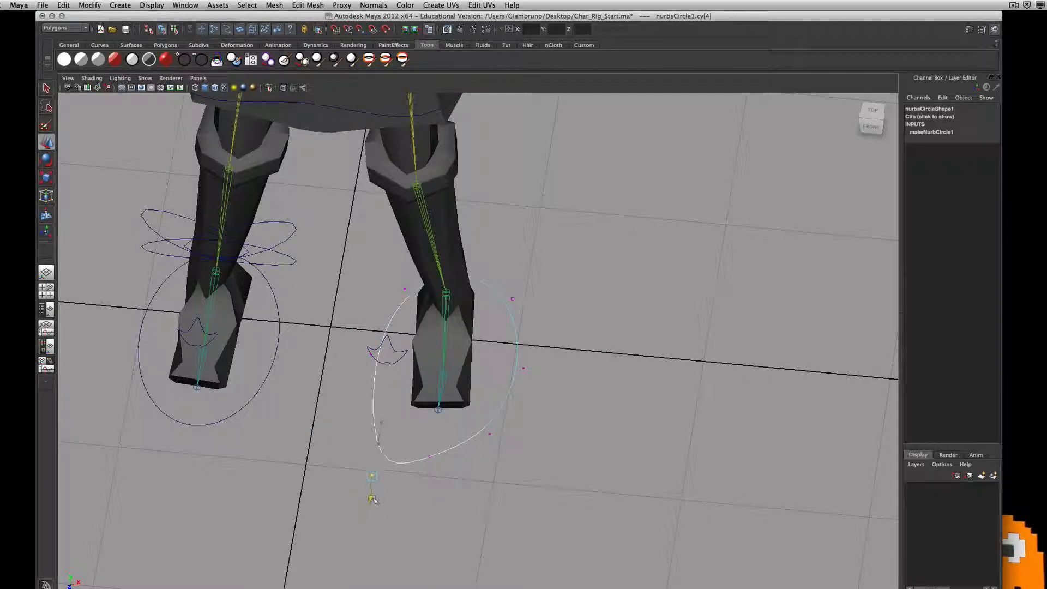
drag(362, 408, 516, 503)
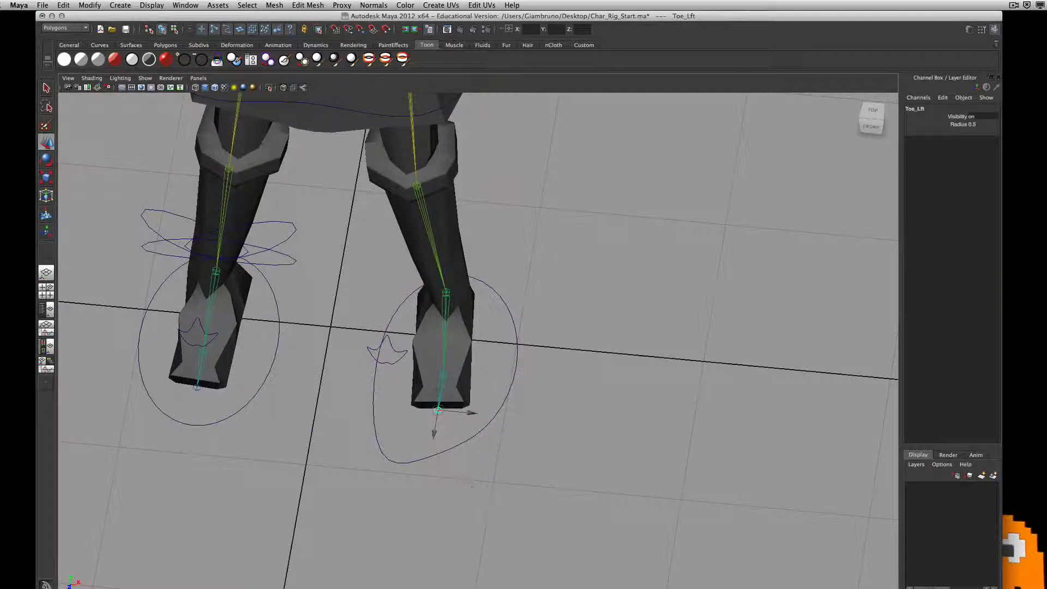
Step: Select the three front control vertices of the left foot curve and move them back slightly toward the toes
right_drag(387, 455, 354, 457)
drag(510, 510, 509, 510)
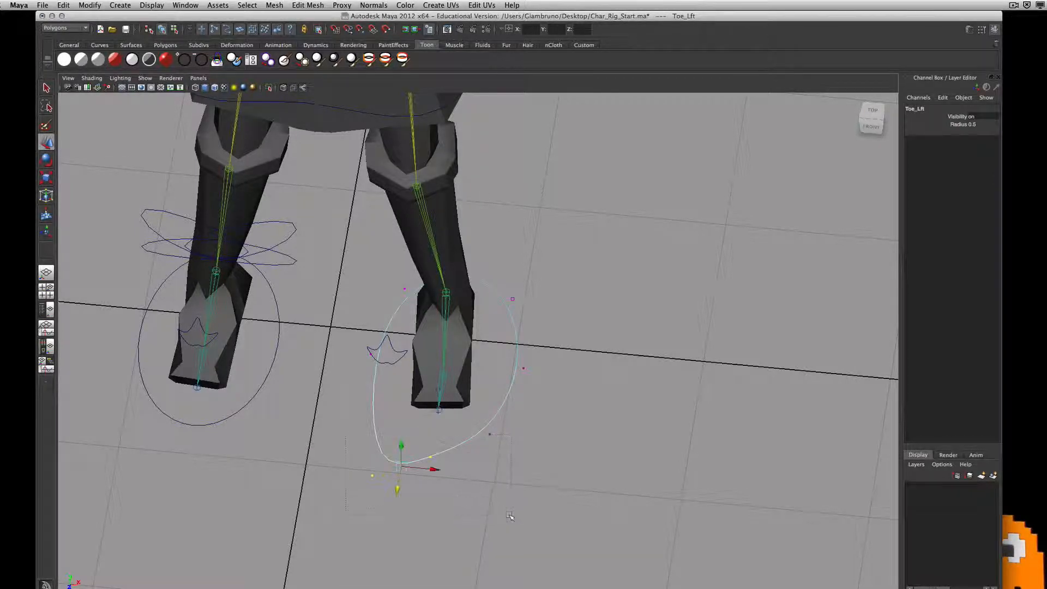
drag(431, 481, 431, 455)
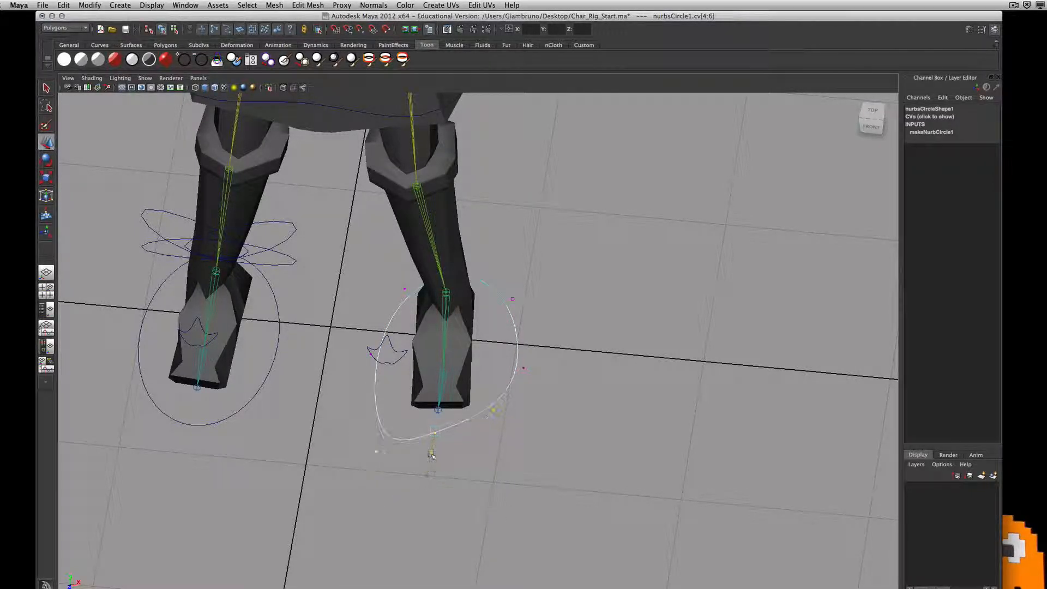
Step: Move the left foot curve's middle side control vertices closer to the foot and adjust its heel vertices to fit the outline
click(371, 354)
alt+drag(350, 452, 386, 444)
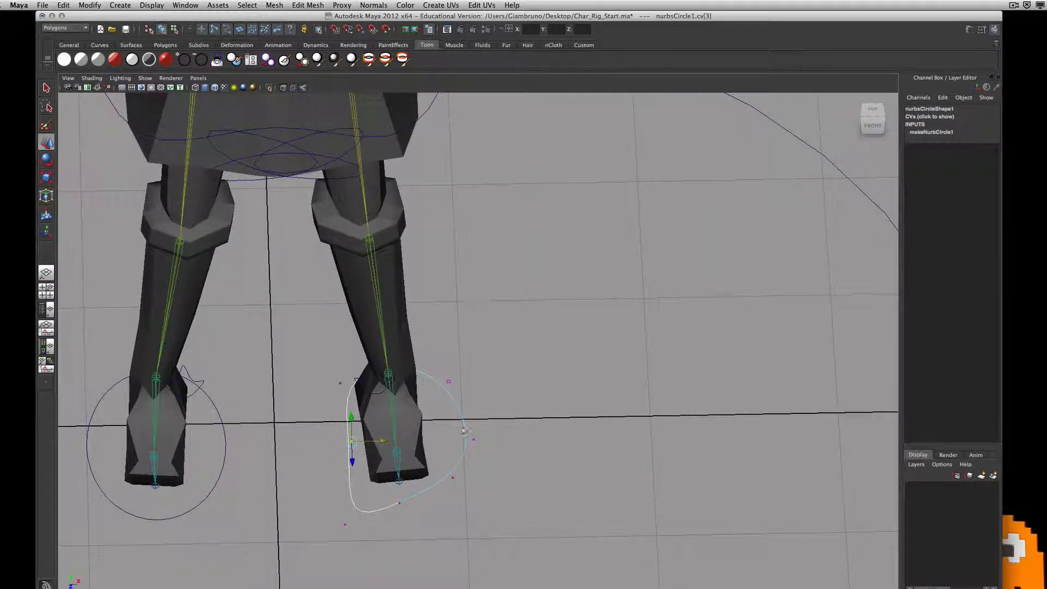
click(473, 440)
drag(498, 438, 518, 430)
drag(683, 405, 777, 472)
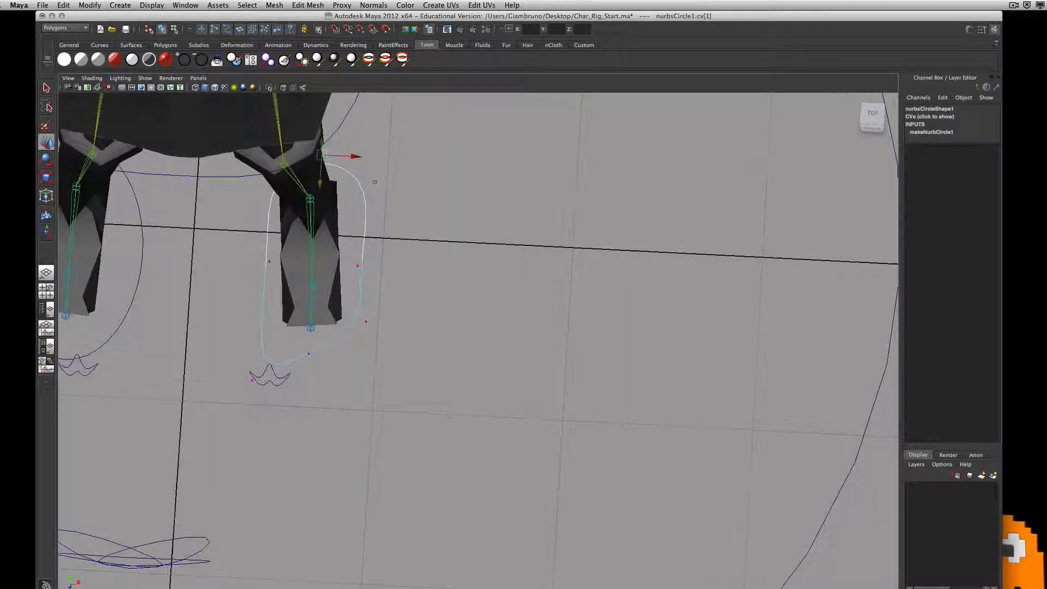
alt+middle_drag(338, 346, 670, 343)
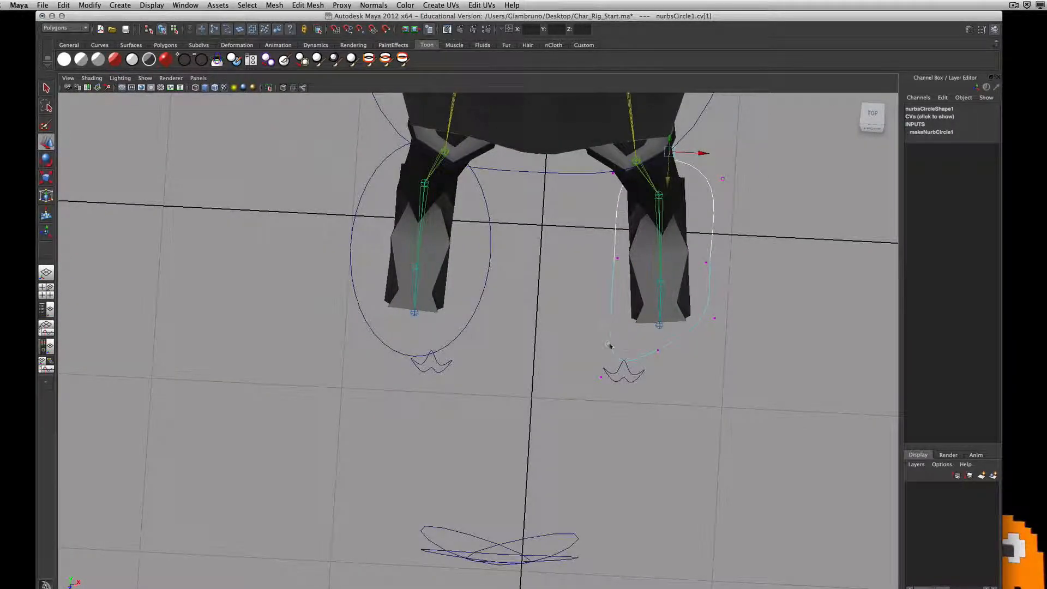
Step: Return the left foot curve to object mode and make a mirrored copy using Duplicate Special with Scale X -1
right_drag(610, 344, 647, 314)
click(466, 336)
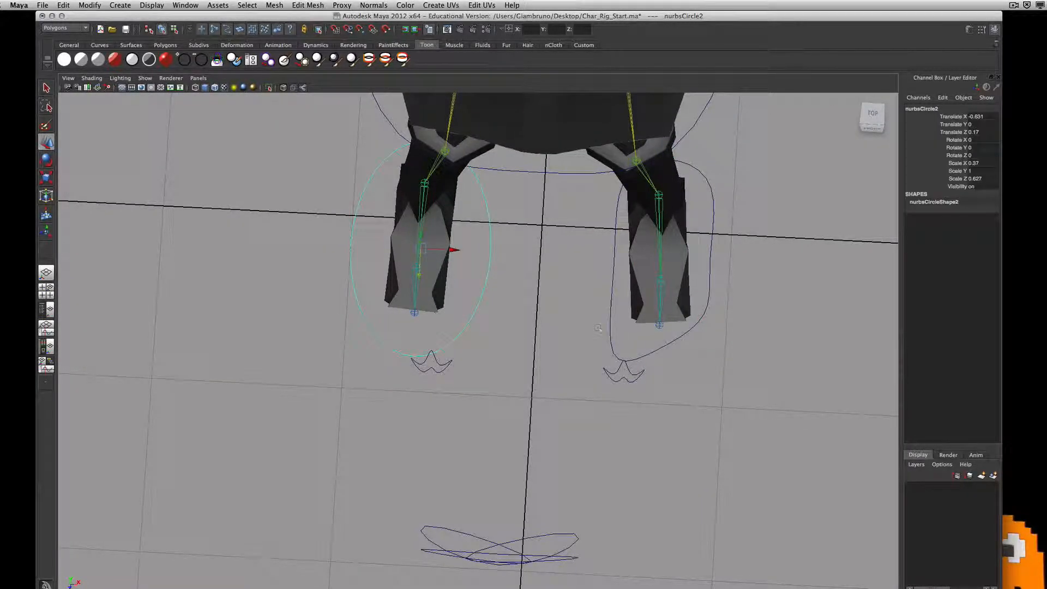
click(617, 343)
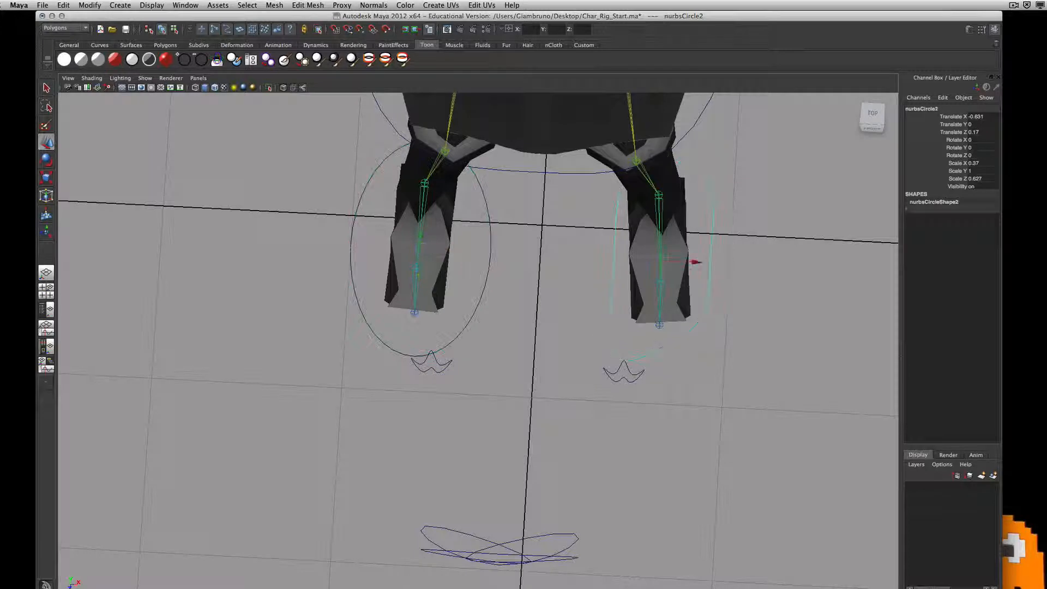
click(63, 5)
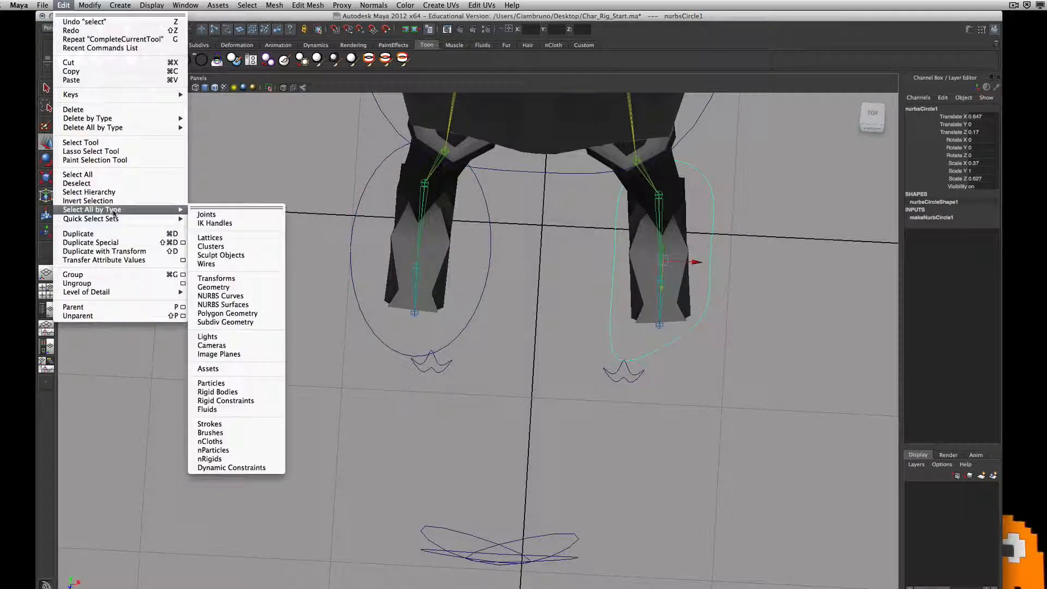
click(183, 243)
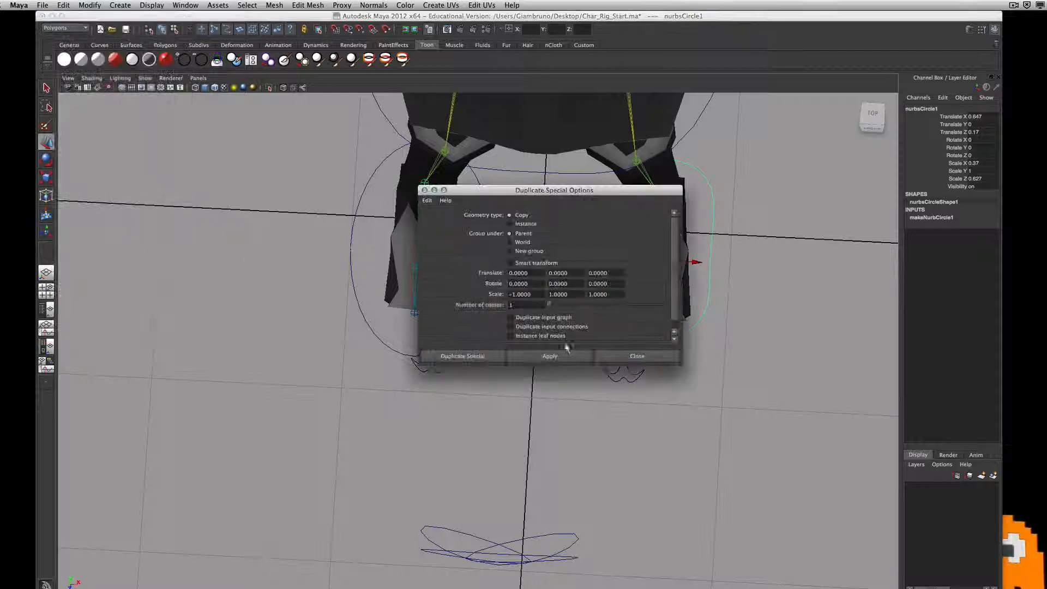
click(468, 355)
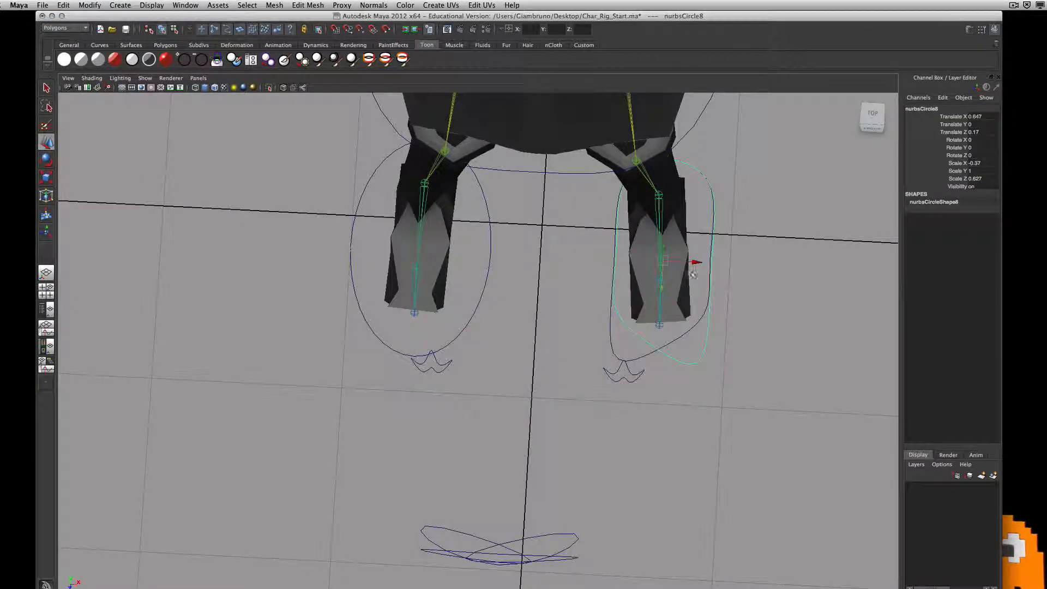
Step: Place the mirrored foot curve around the right foot at Translate X -0.647 and delete the old oval curve there
drag(664, 263, 501, 275)
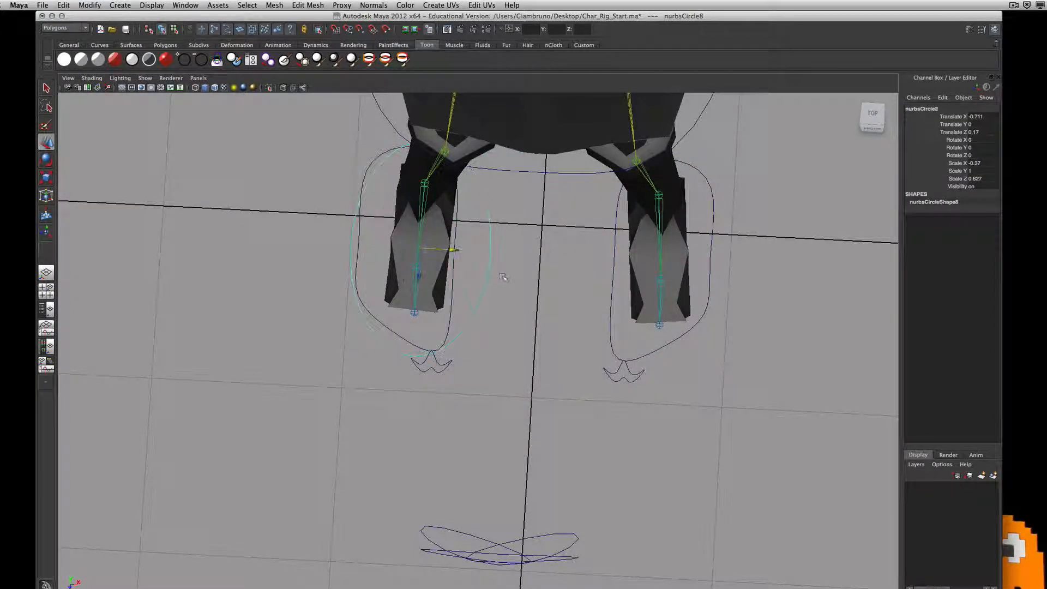
click(503, 278)
click(448, 326)
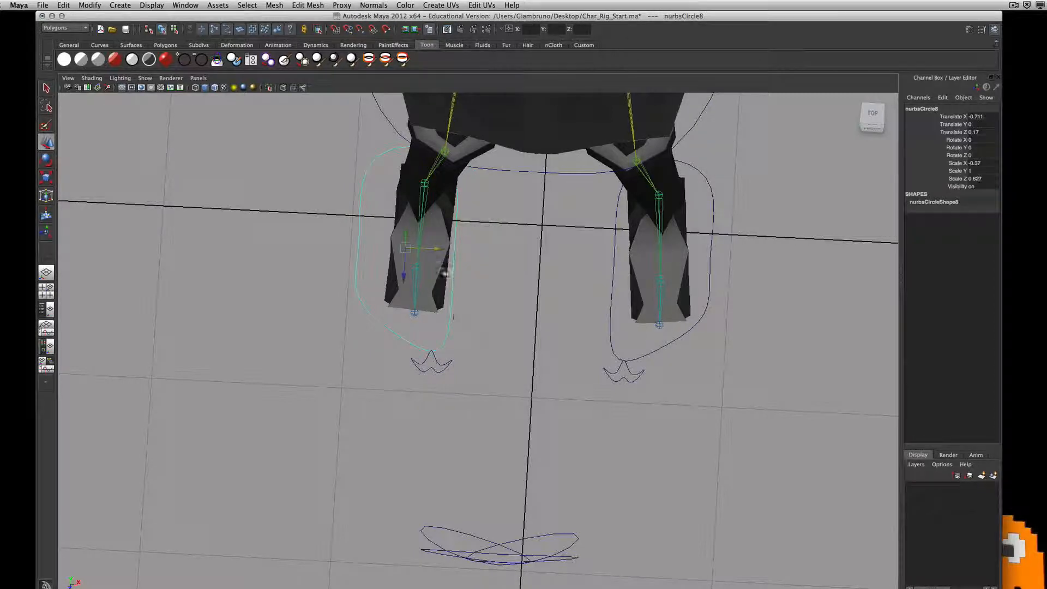
drag(437, 247, 556, 303)
Step: Lower the two middle side control vertices of the left foot curve to bend its outline downward at the sides
right_click(555, 286)
right_drag(555, 286, 504, 285)
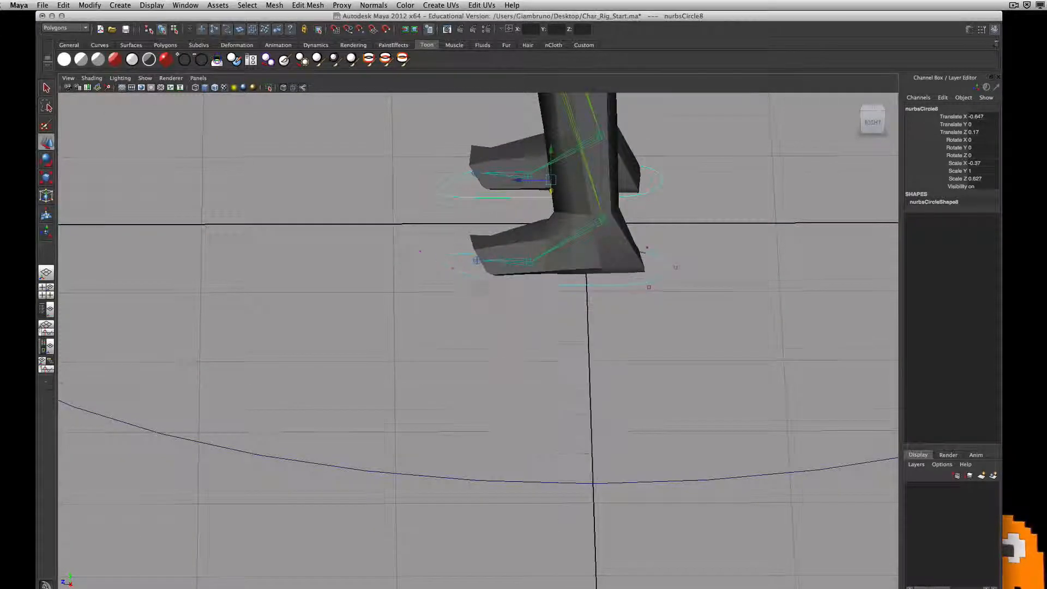
alt+drag(510, 291, 518, 275)
click(553, 281)
alt+drag(454, 263, 597, 312)
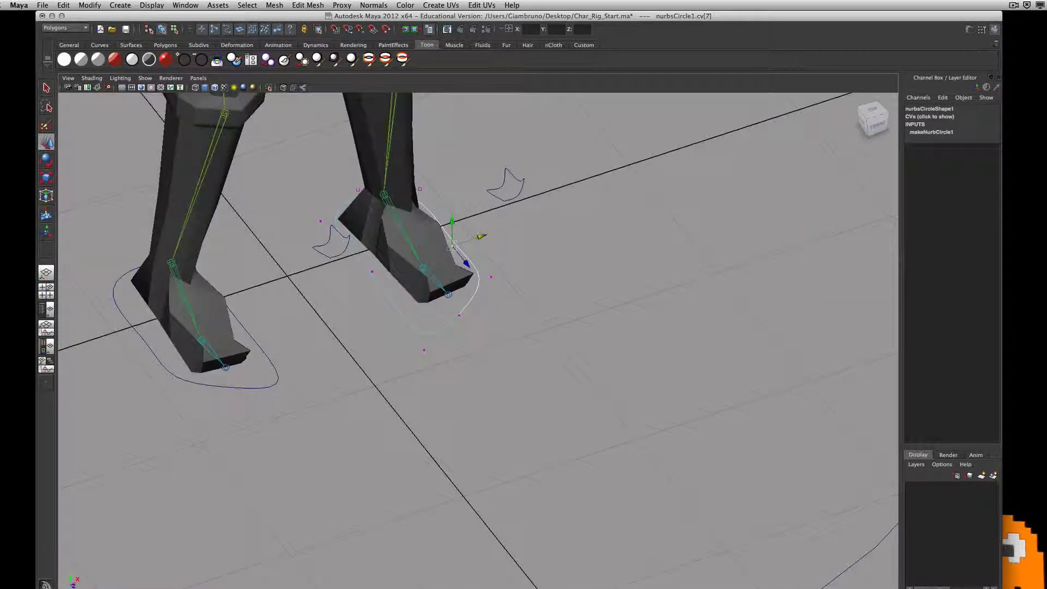
shift+click(372, 272)
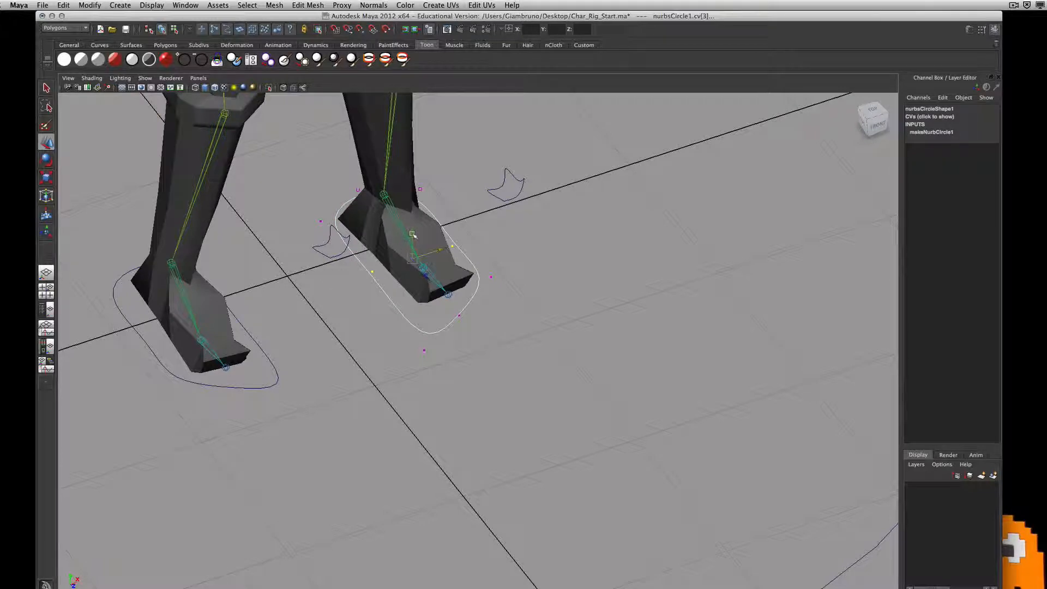
drag(413, 236, 414, 257)
Step: Lower the two middle side control vertices of the right foot curve to match the left foot curve
mouse_move(504, 327)
alt+mouse_down()
mouse_move(488, 314)
mouse_move(567, 276)
mouse_move(498, 319)
mouse_move(437, 302)
mouse_move(463, 276)
mouse_move(498, 335)
alt+mouse_up()
click(246, 285)
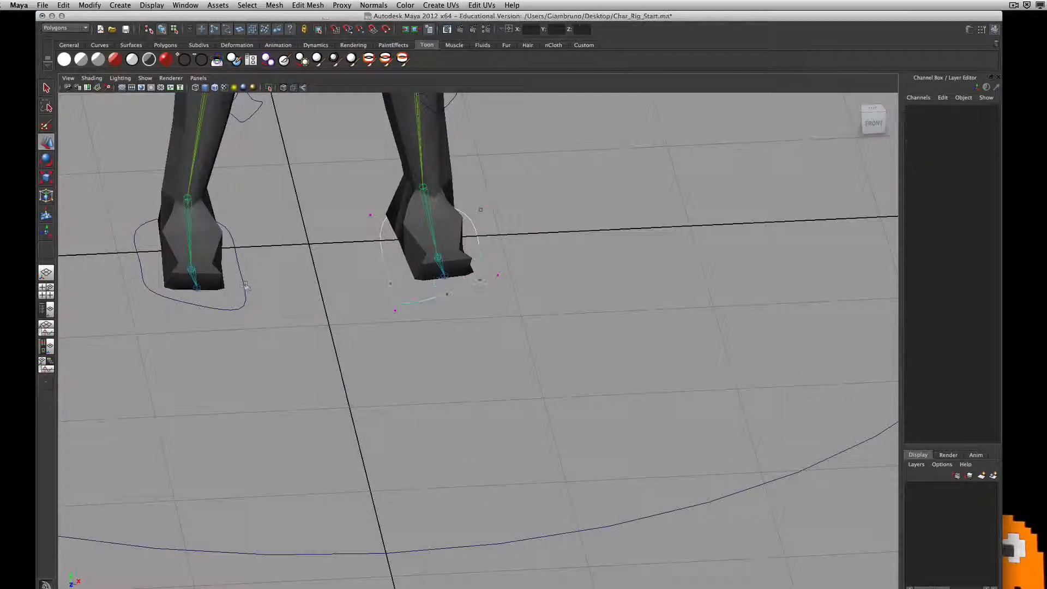
click(246, 286)
mouse_move(243, 284)
right_down()
mouse_move(242, 276)
mouse_move(228, 283)
right_up()
click(234, 261)
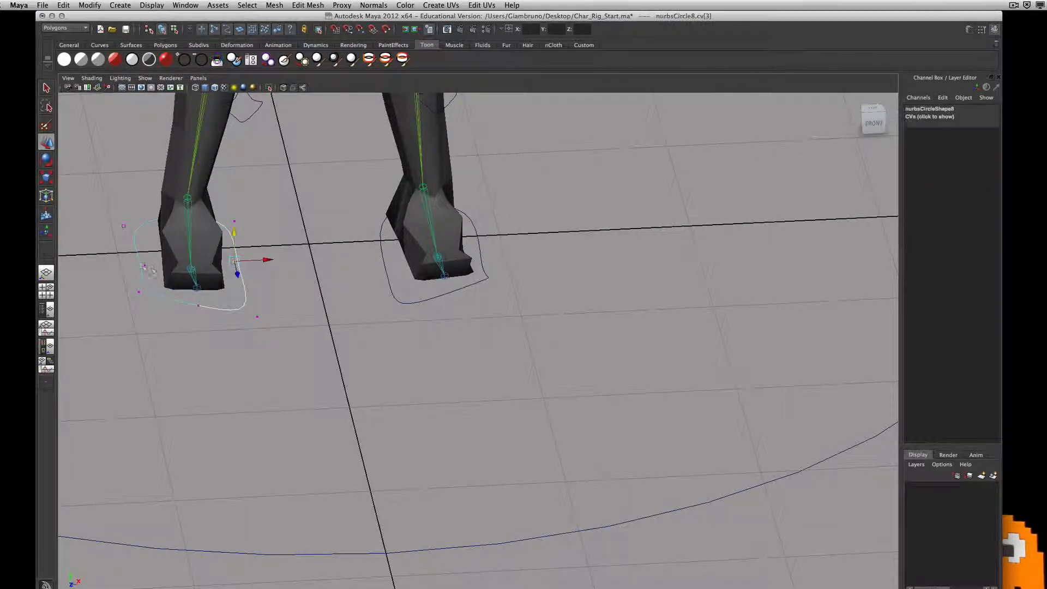
shift+click(142, 264)
drag(189, 236, 189, 260)
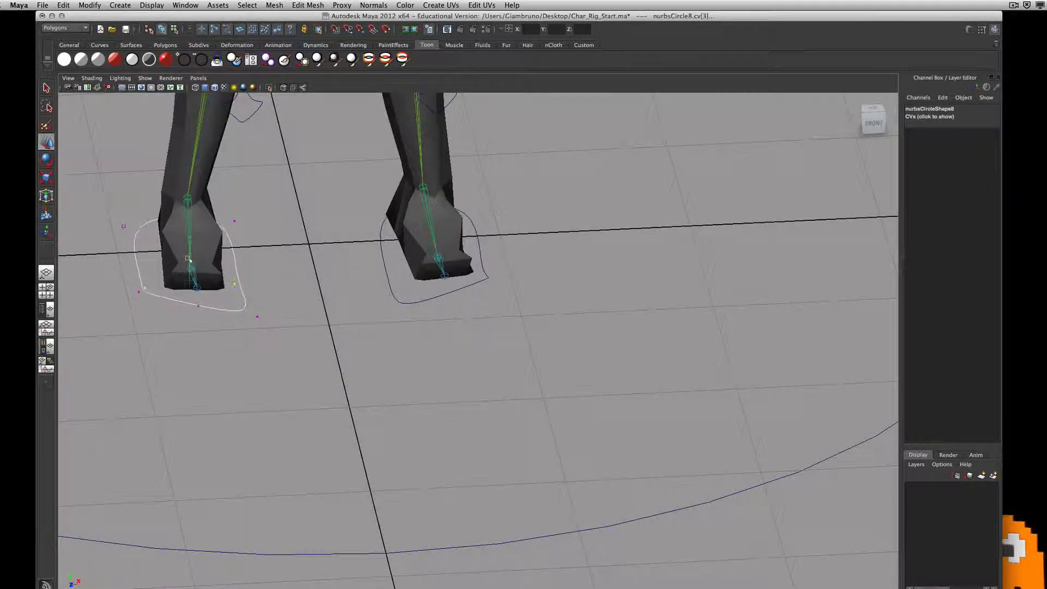
Step: Return the right foot curve to object mode
click(294, 349)
scroll(305, 360, down, 3)
alt+drag(311, 370, 412, 337)
scroll(564, 369, down, 3)
alt+drag(578, 361, 506, 358)
scroll(531, 358, down, 5)
alt+drag(598, 336, 524, 353)
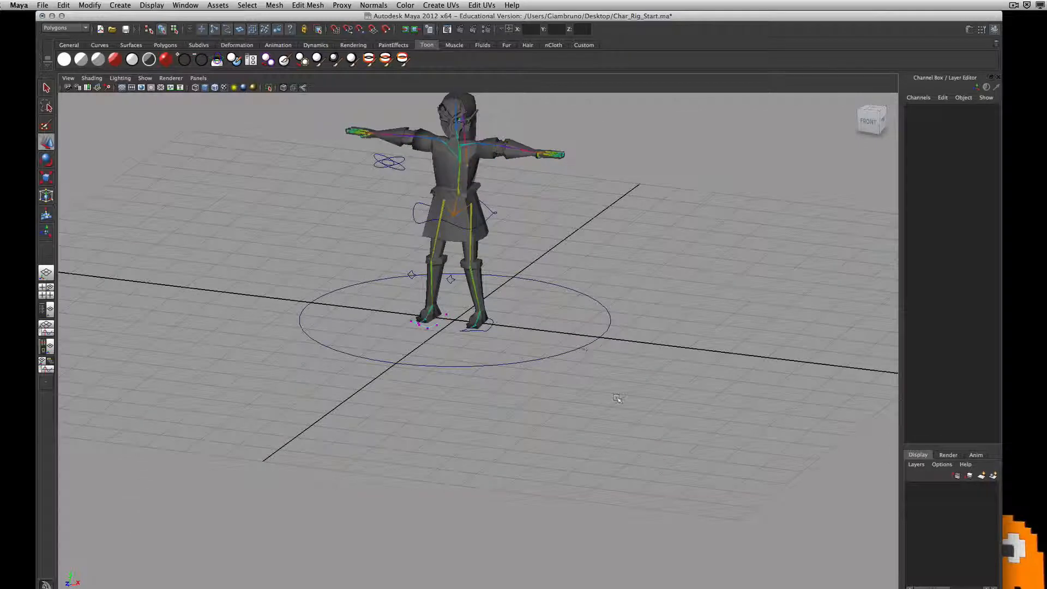
right_click(433, 331)
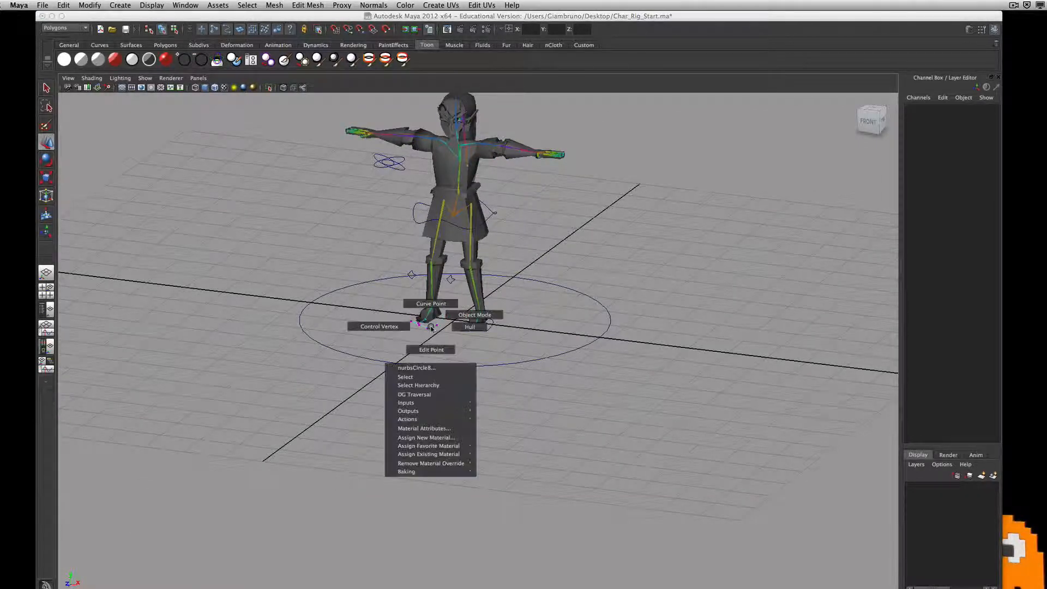
click(428, 326)
click(430, 326)
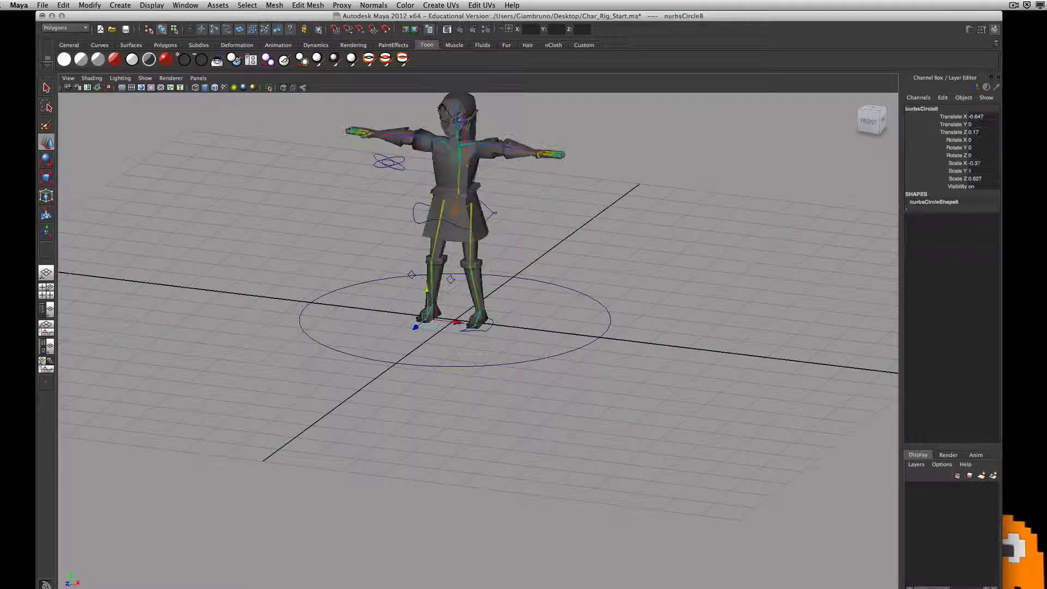
click(499, 367)
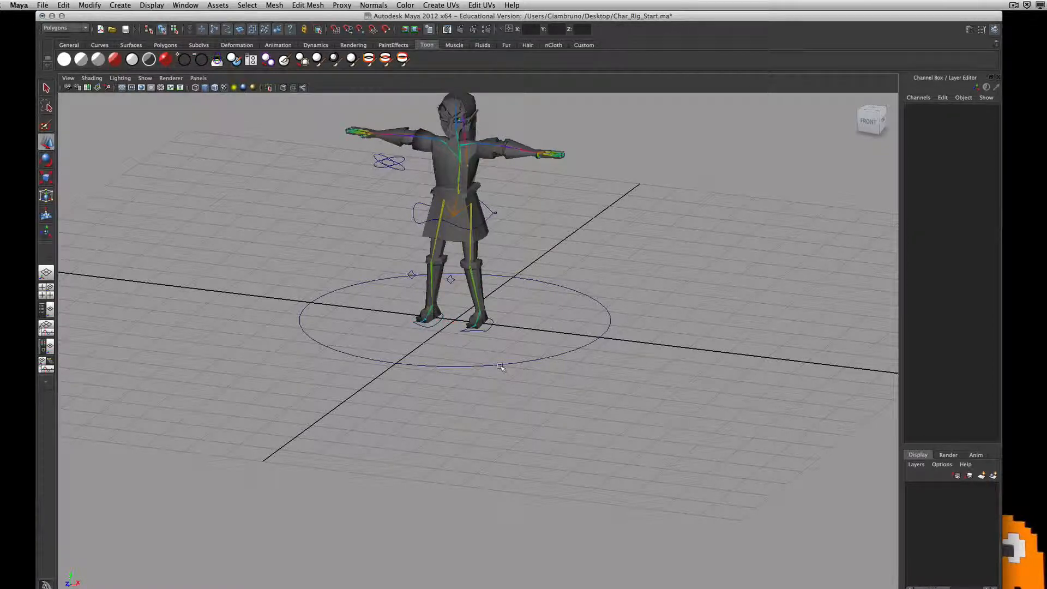
click(498, 365)
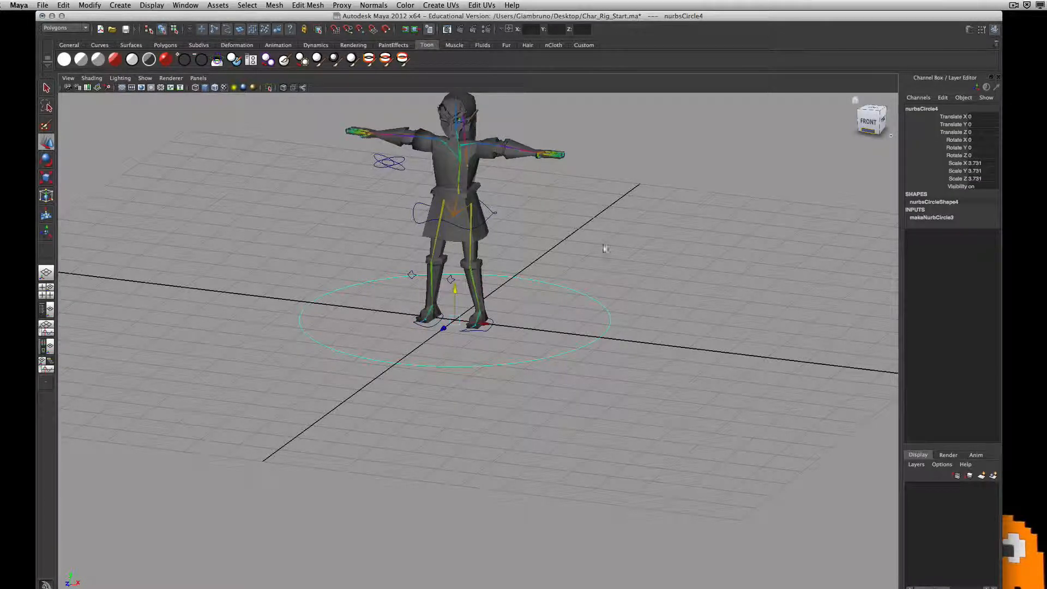
click(495, 212)
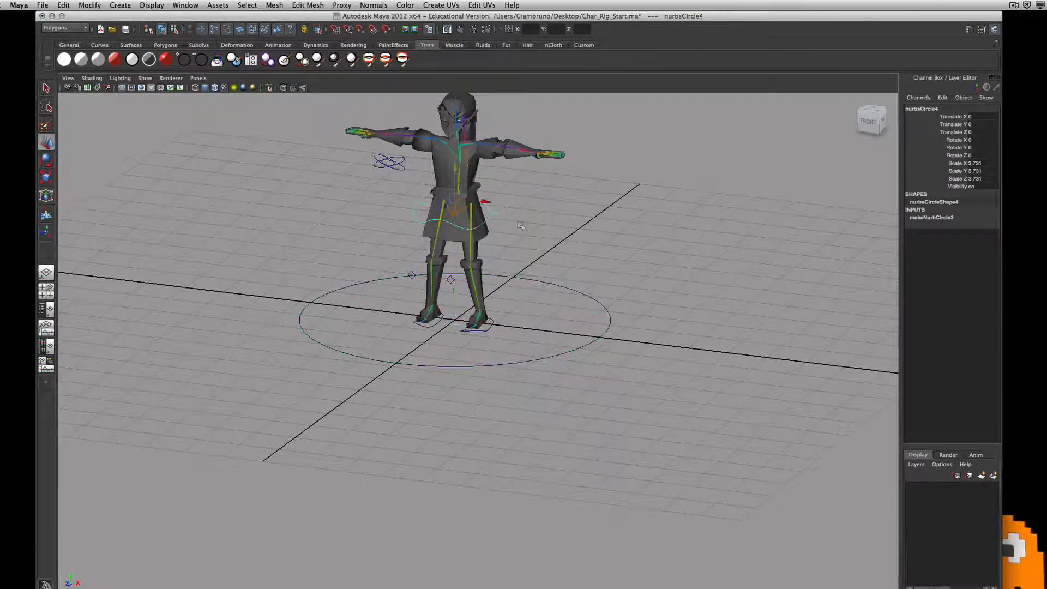
click(500, 137)
Step: Rename the shape node of the eye control curve as EYES
click(969, 29)
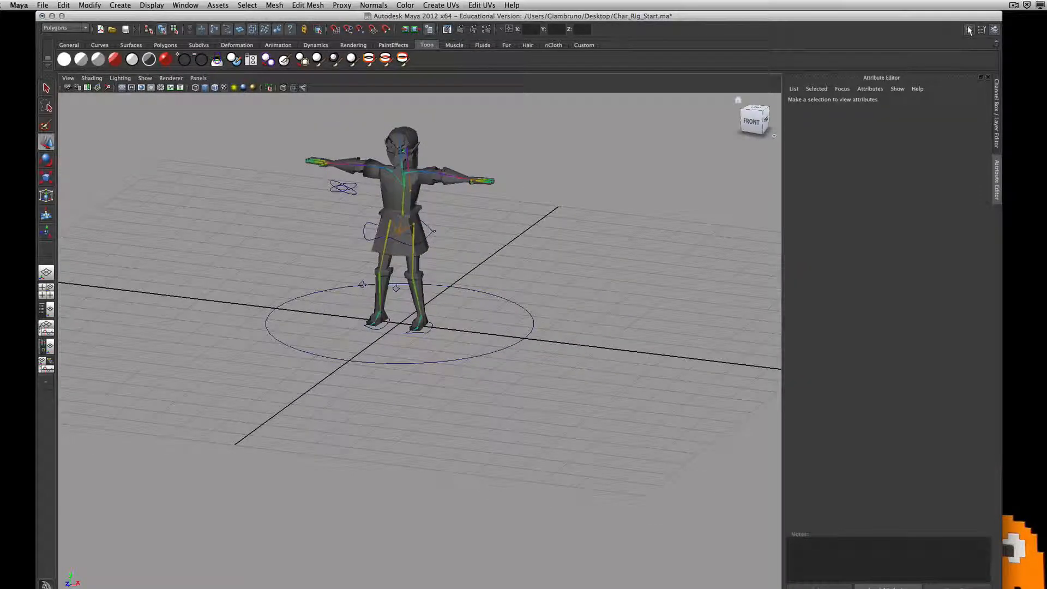
click(345, 192)
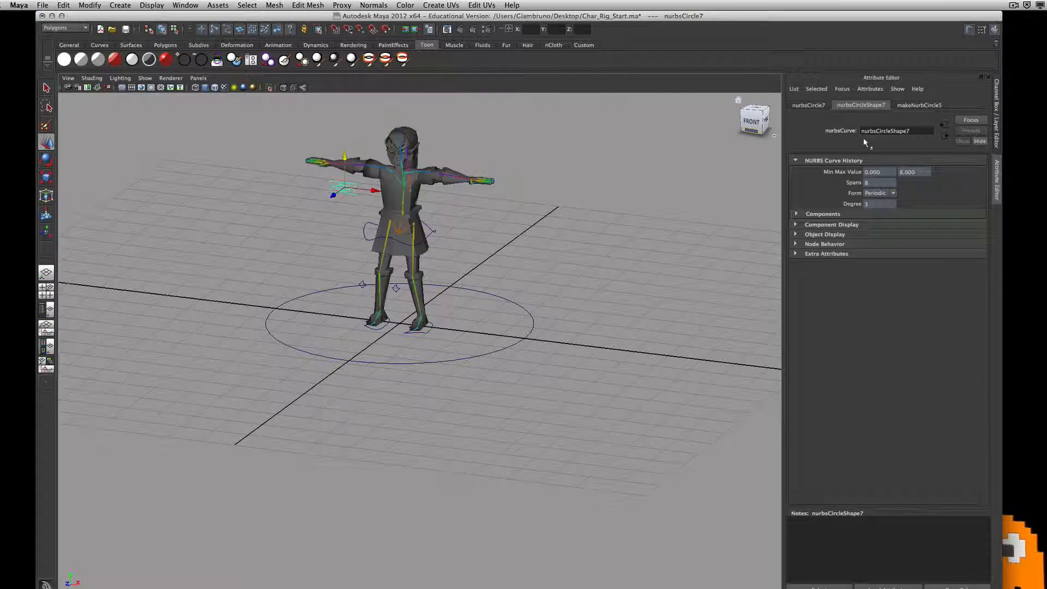
drag(920, 132, 800, 132)
text(EYES)
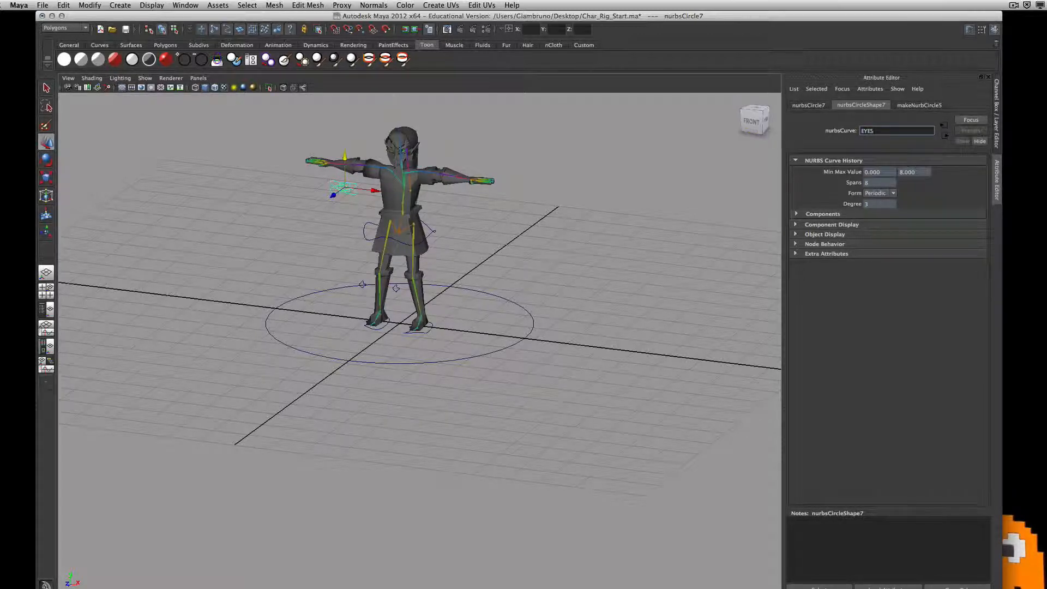
key(Return)
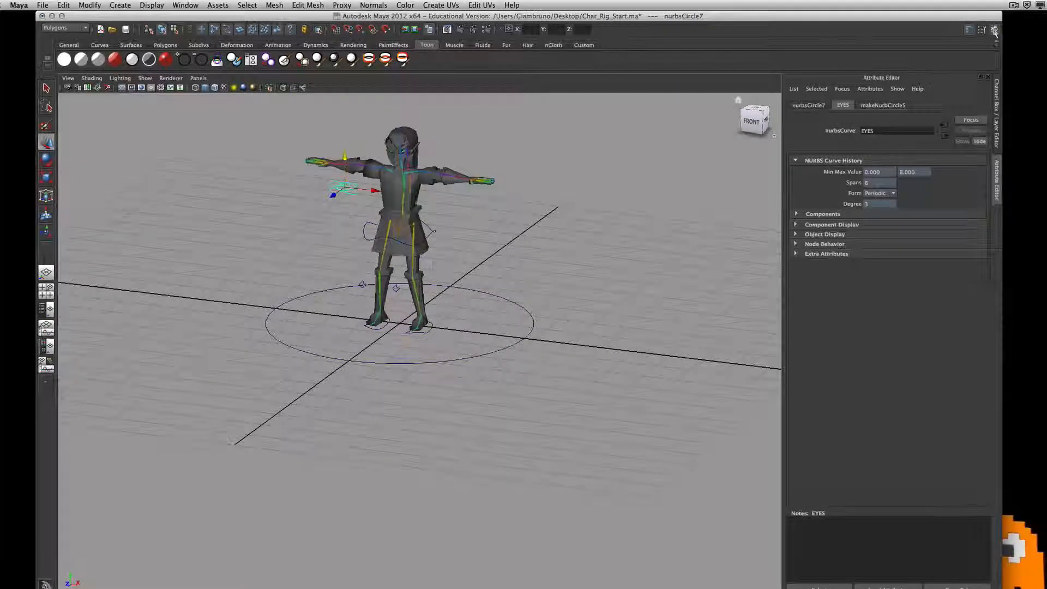
Step: Rename the eye control curve's transform node as EYES to match its shape node
click(994, 30)
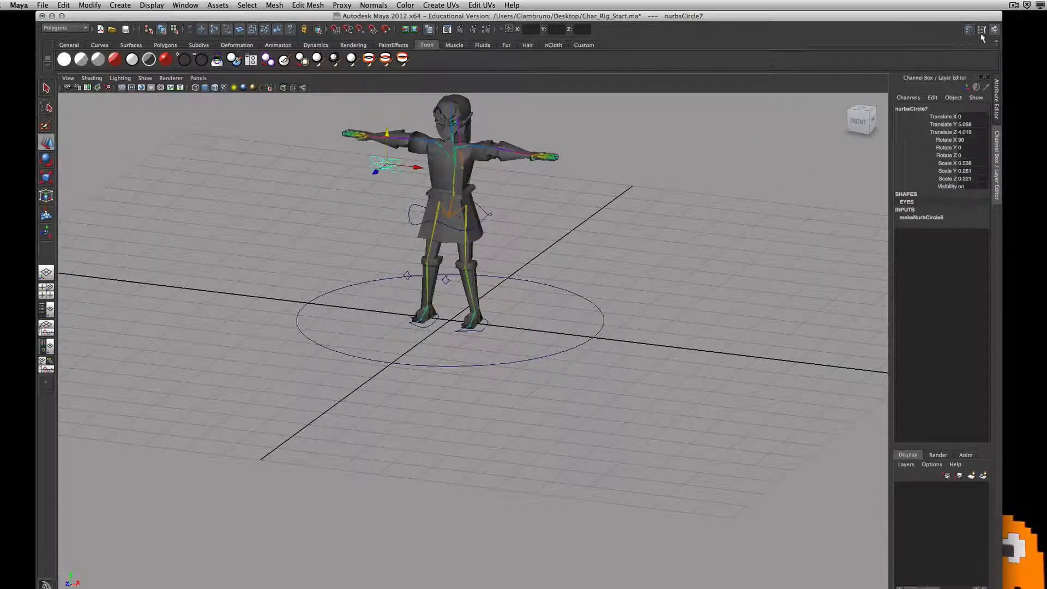
double_click(934, 109)
click(960, 111)
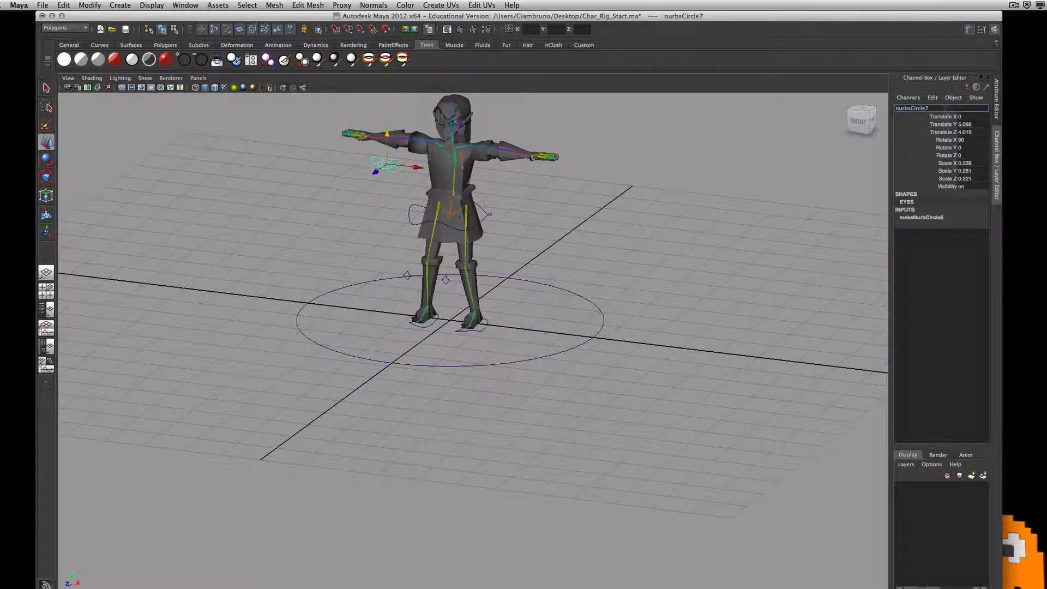
click(930, 110)
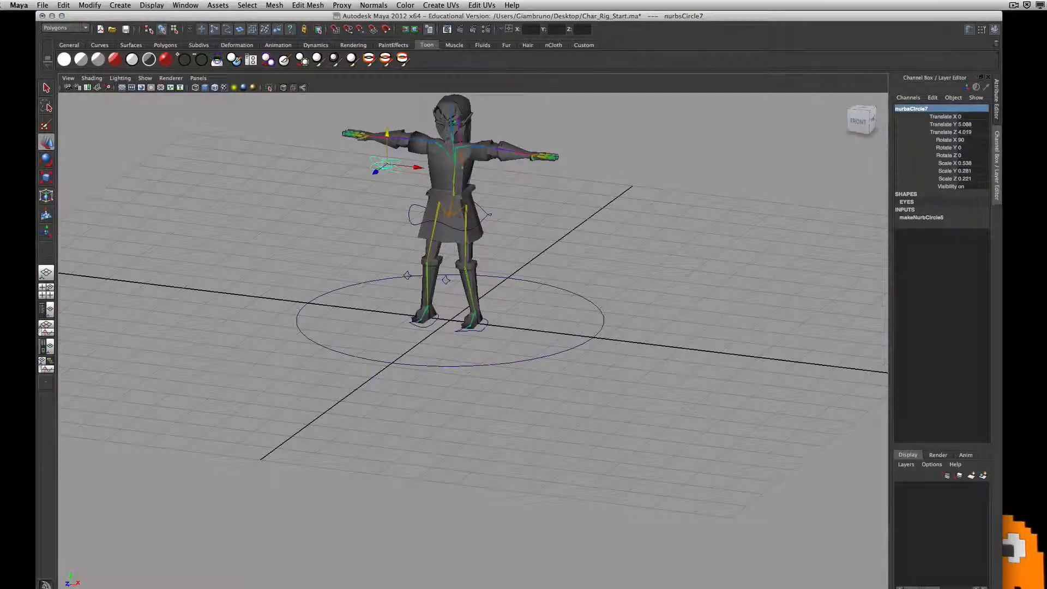
double_click(933, 111)
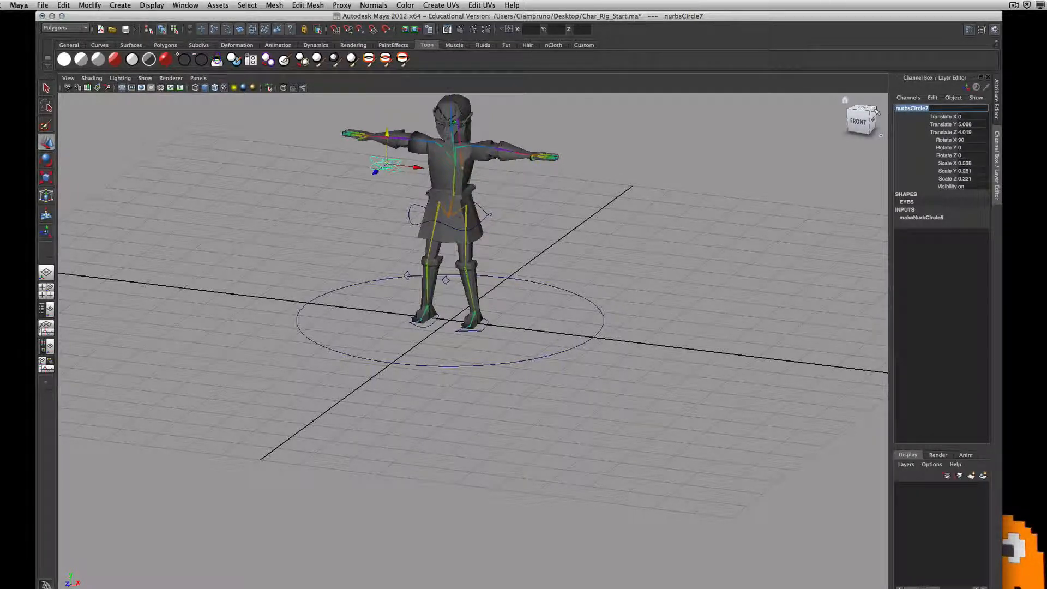
text(EYES)
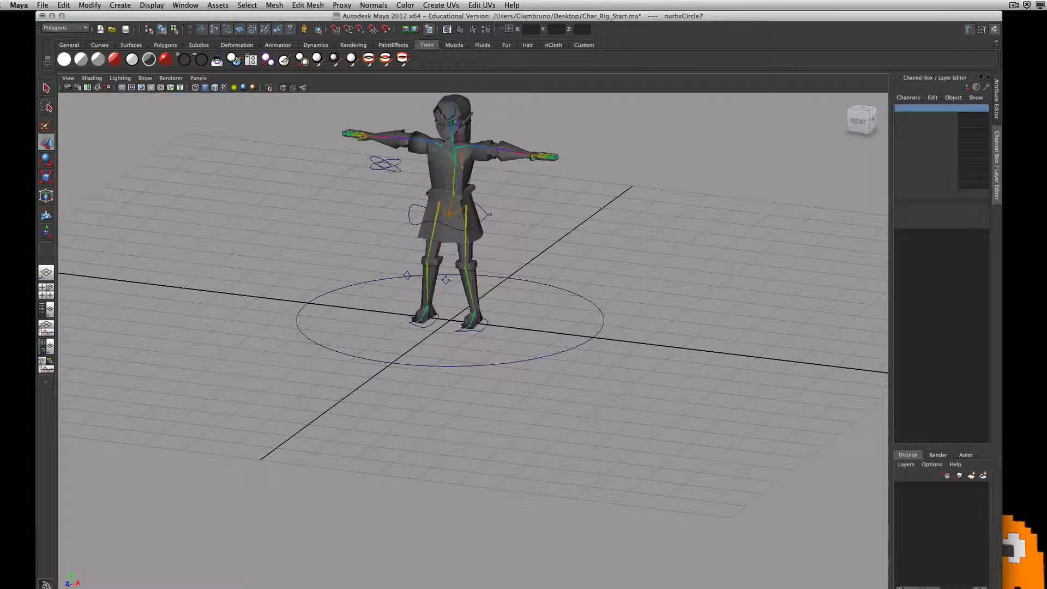
key(Return)
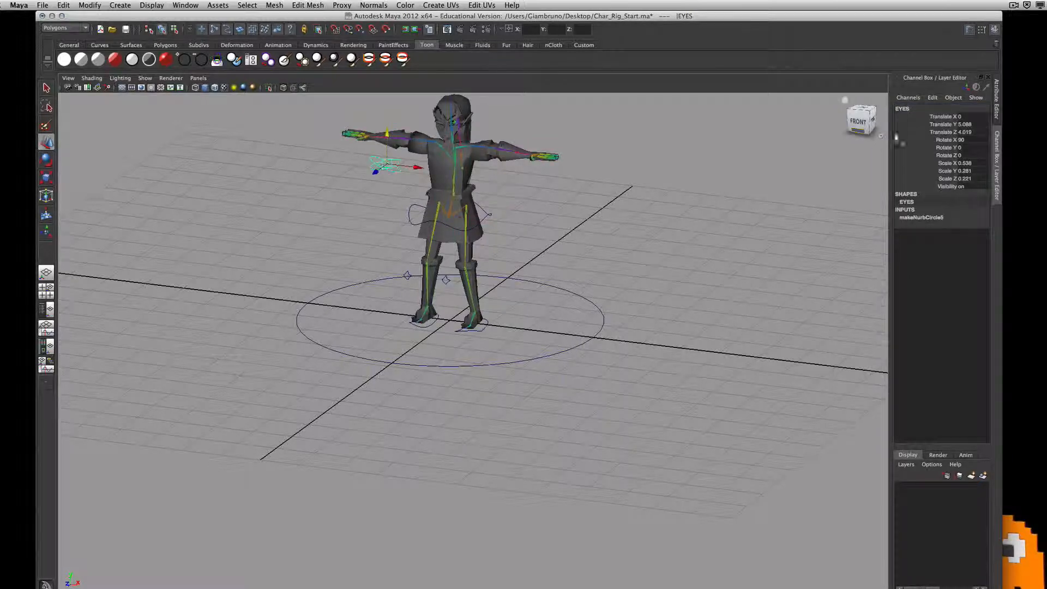
Step: Enable drawing overrides on the EYES curve's shape and set its override color to magenta
click(970, 29)
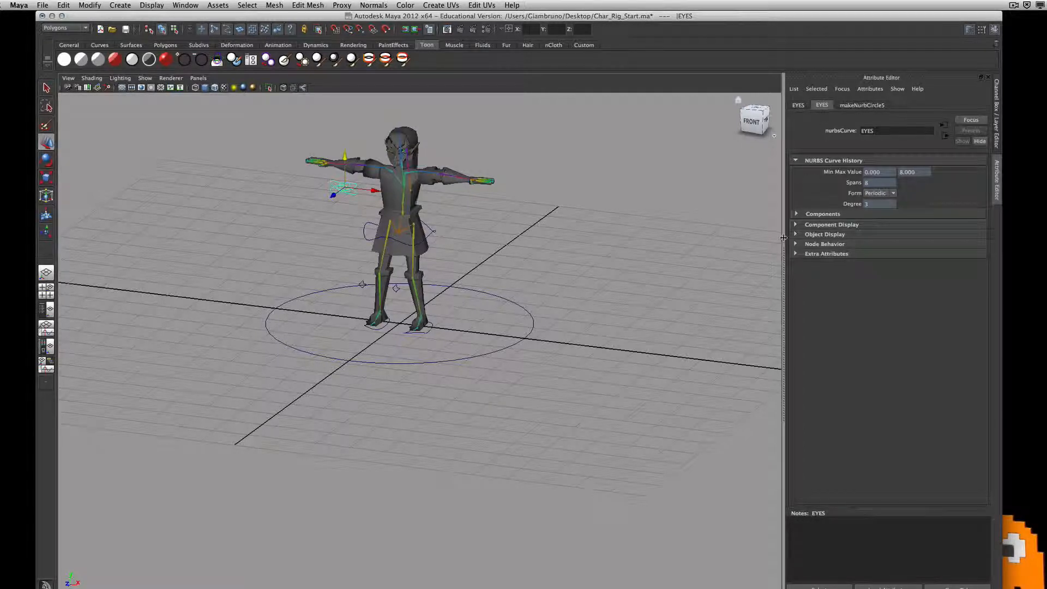
click(796, 235)
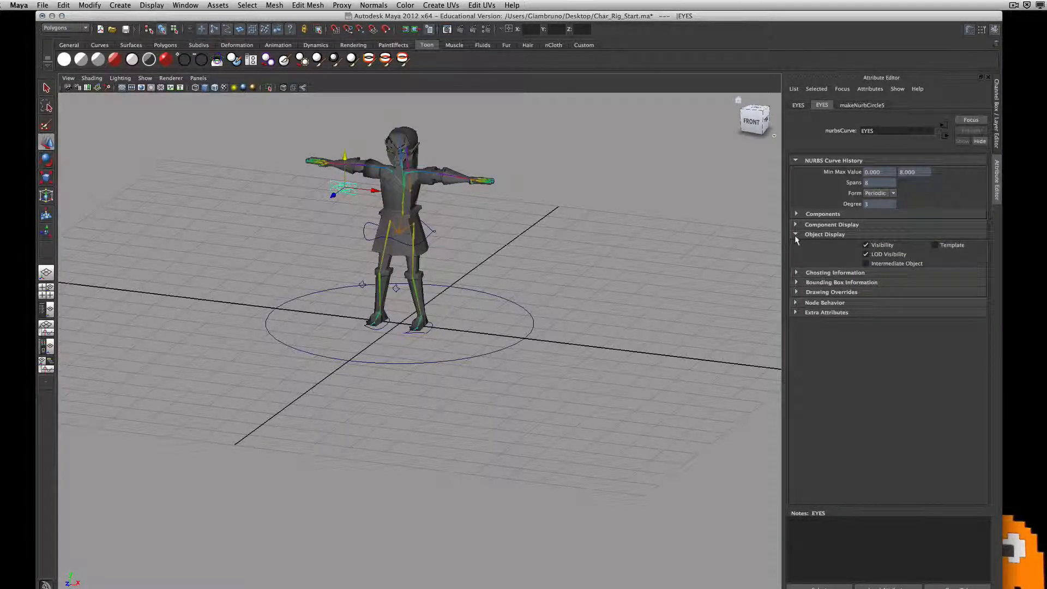
click(796, 234)
click(795, 235)
click(797, 293)
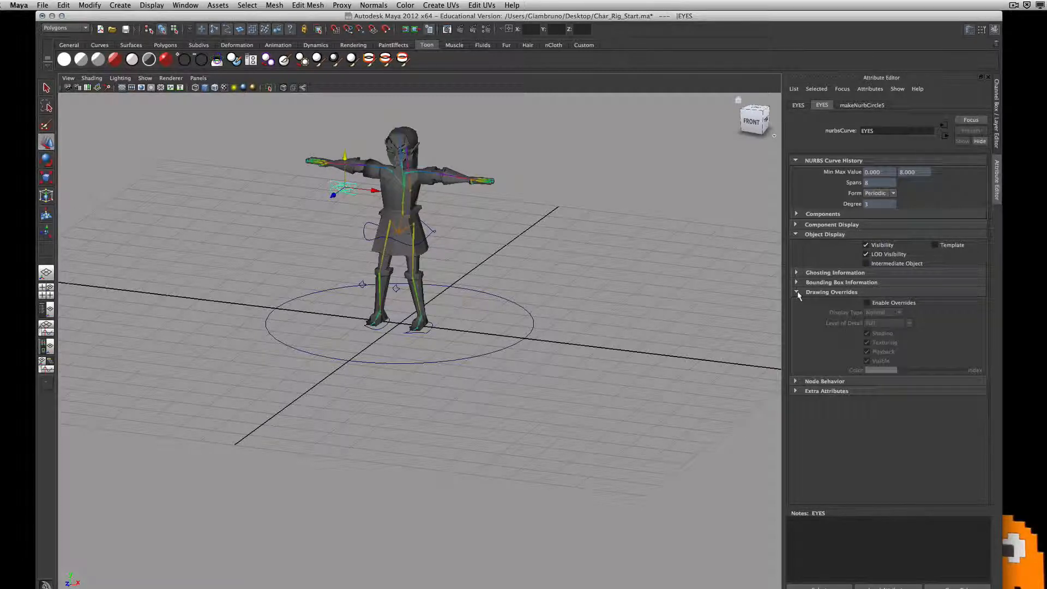
click(868, 304)
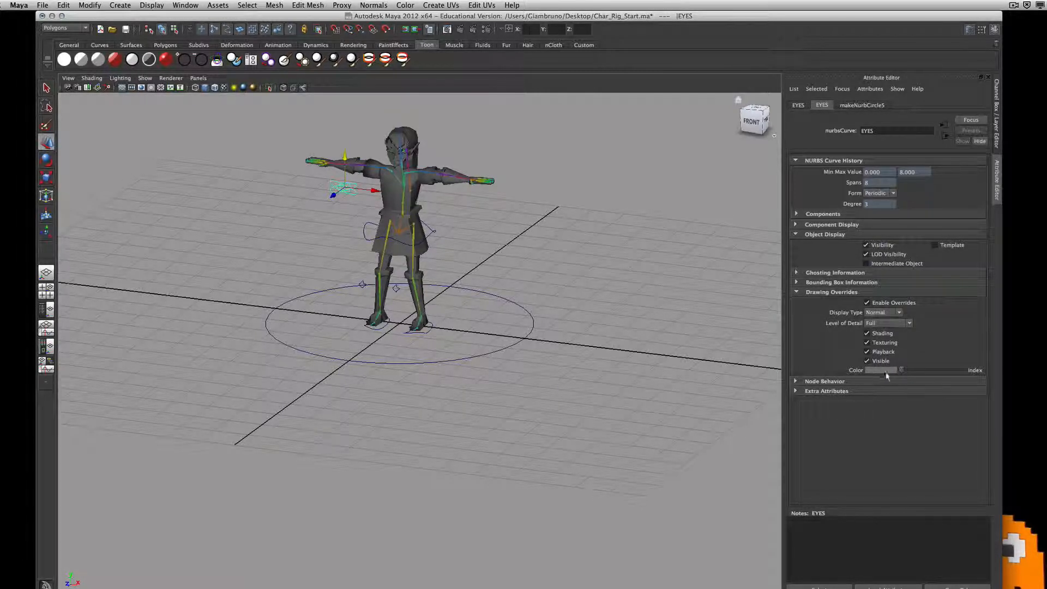
drag(903, 371, 920, 374)
click(457, 208)
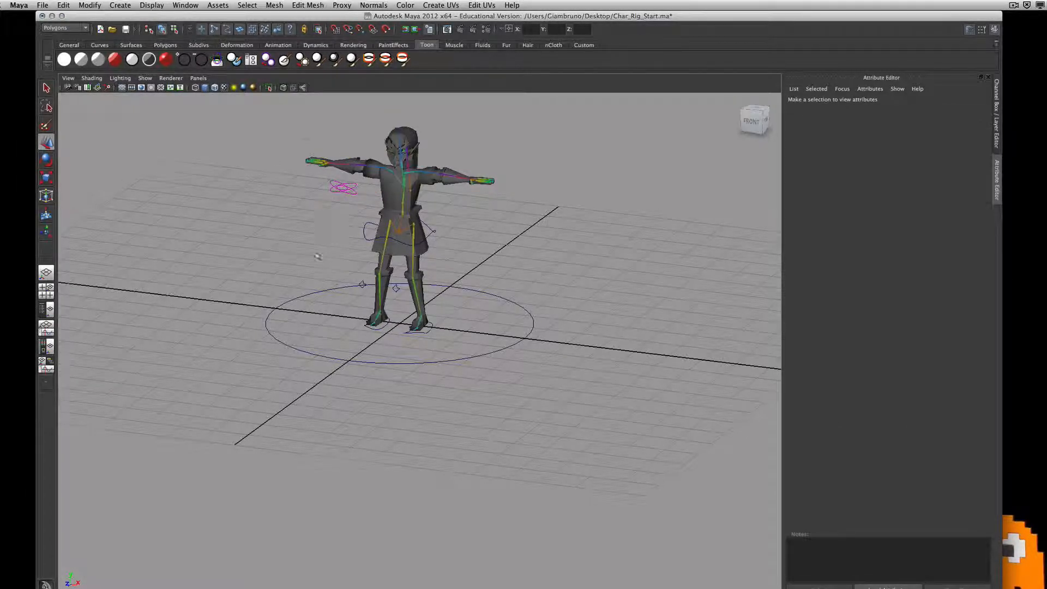
Step: Enable drawing overrides on the hip control curve and set its color to the same magenta as the eye curve
alt+drag(318, 256, 304, 191)
click(388, 231)
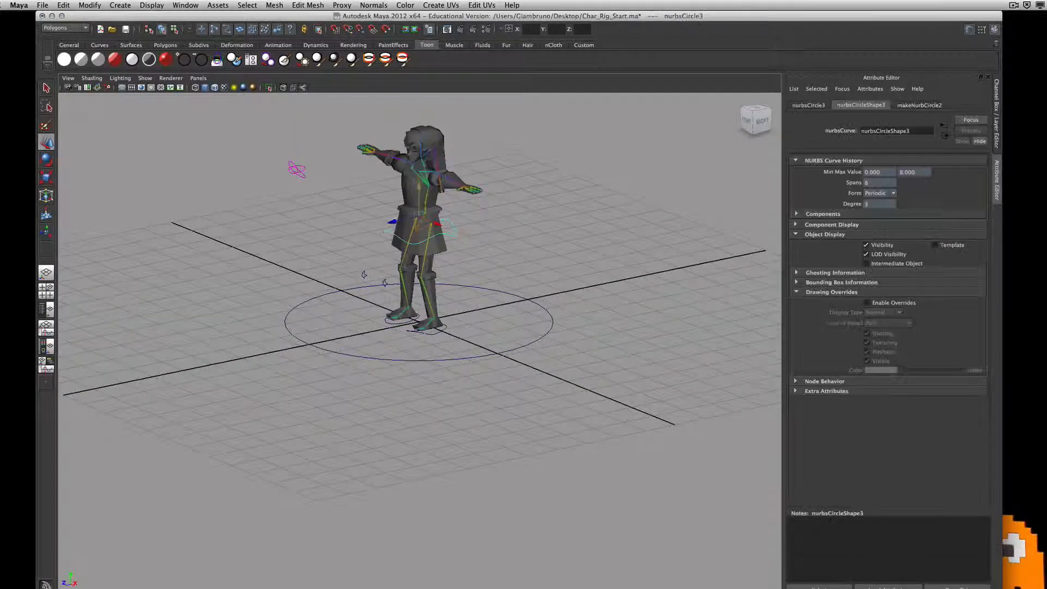
click(866, 303)
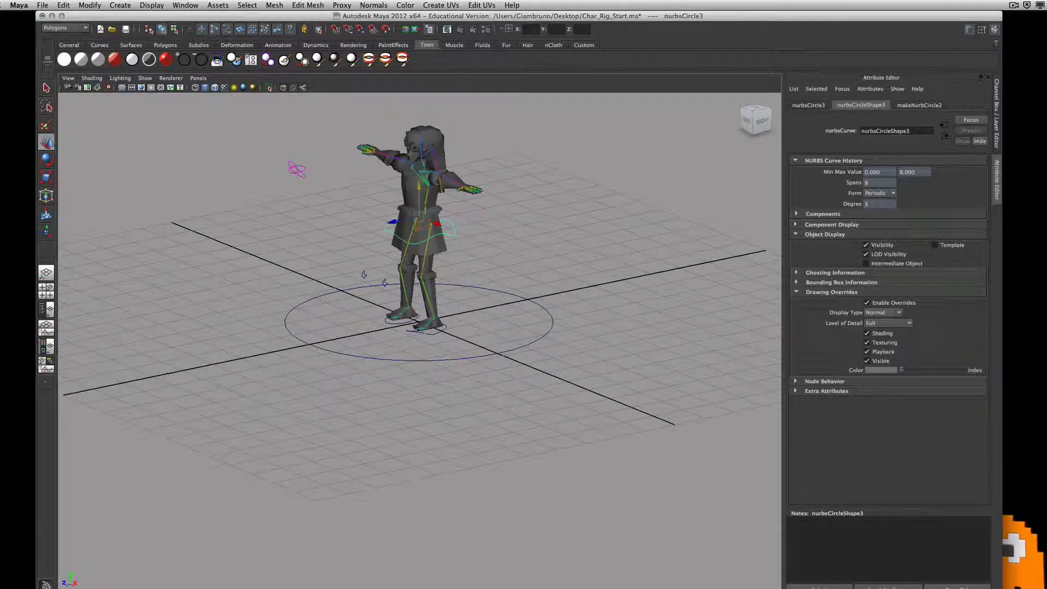
drag(902, 370, 919, 371)
click(479, 240)
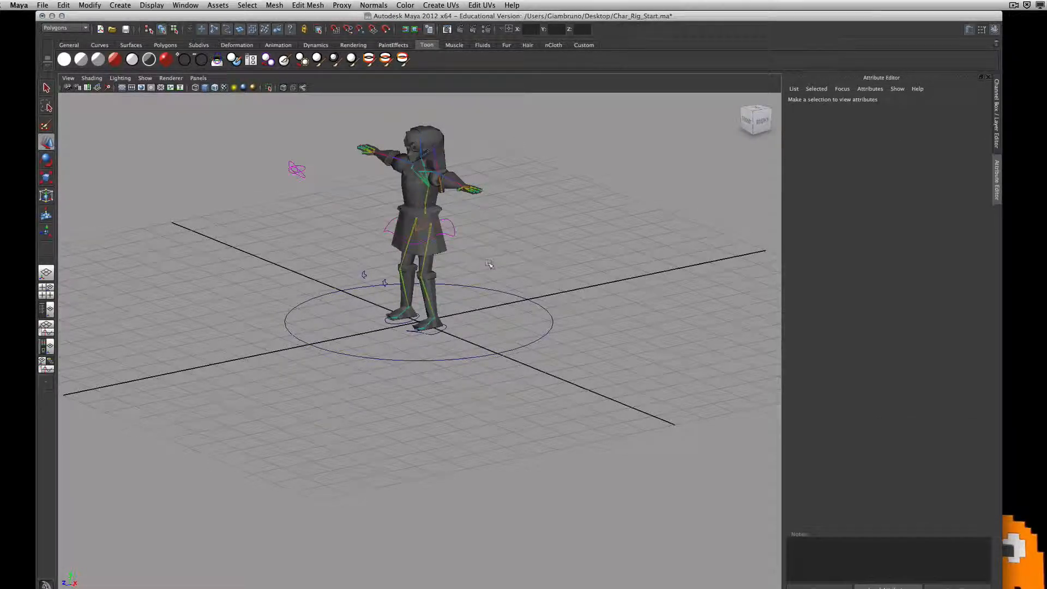
Step: Enable drawing overrides on the large whole-body circle on the ground and set its color to yellow
alt+drag(490, 264, 361, 279)
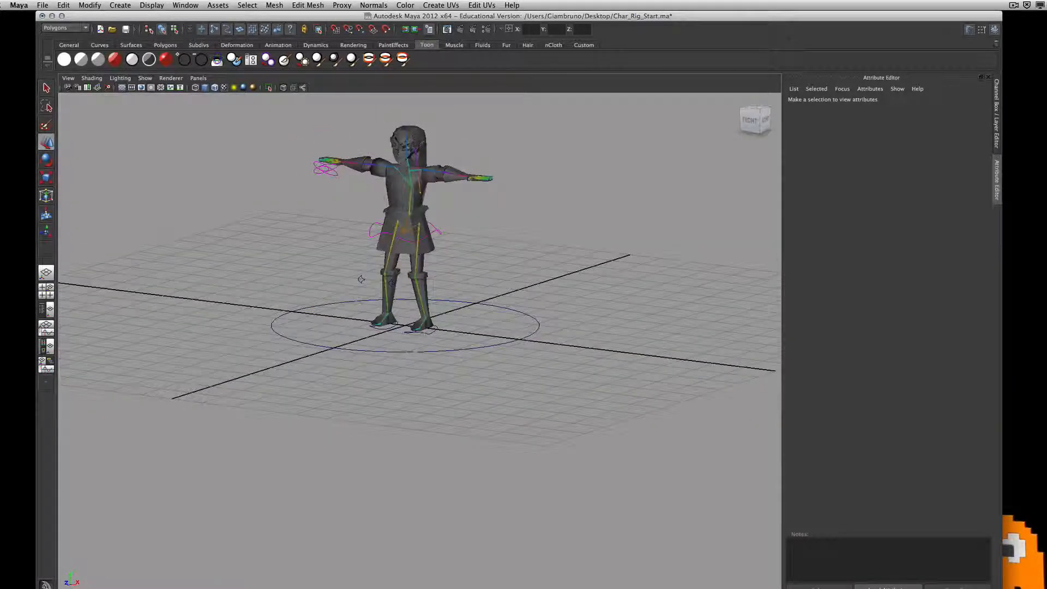
click(425, 350)
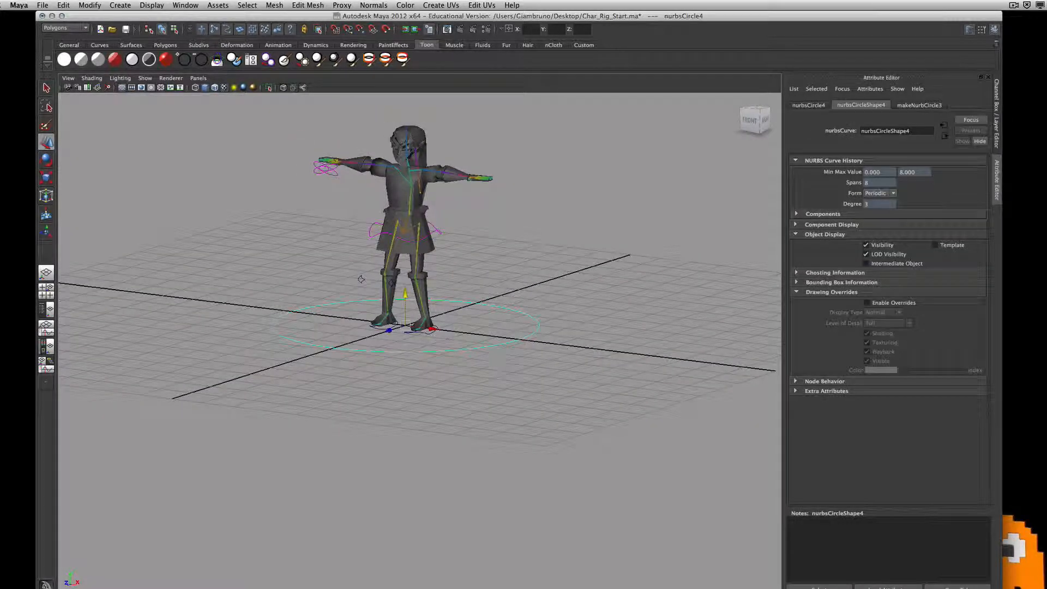
click(867, 303)
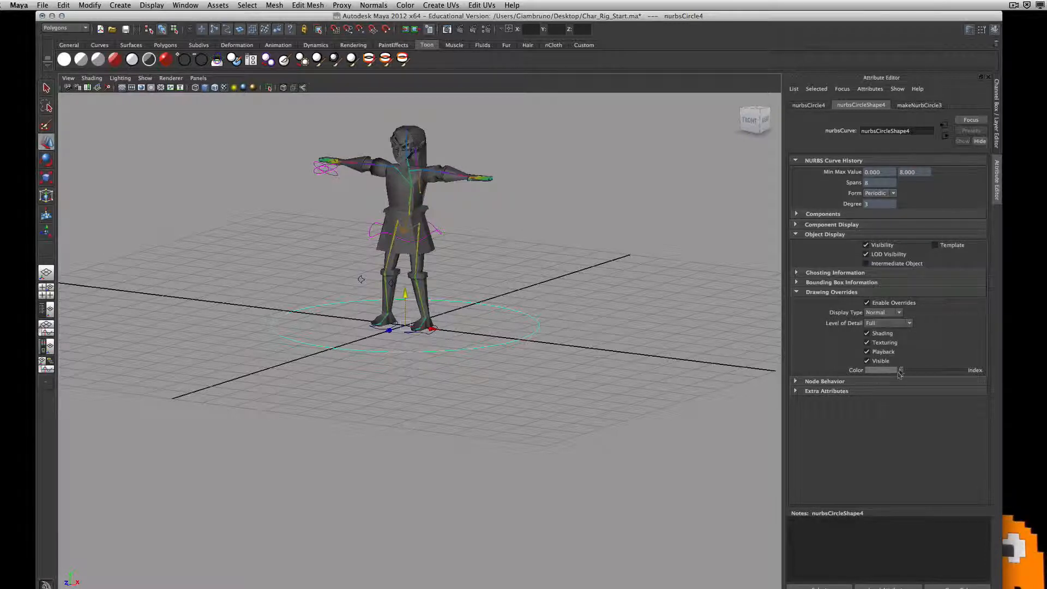
drag(901, 371, 947, 372)
click(703, 343)
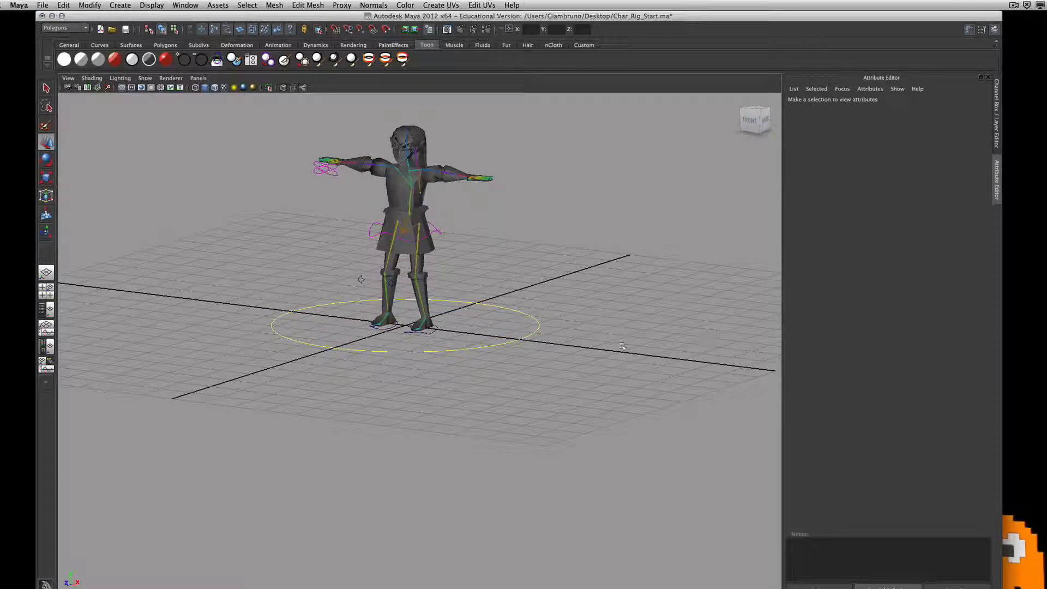
alt+drag(617, 346, 493, 381)
click(524, 406)
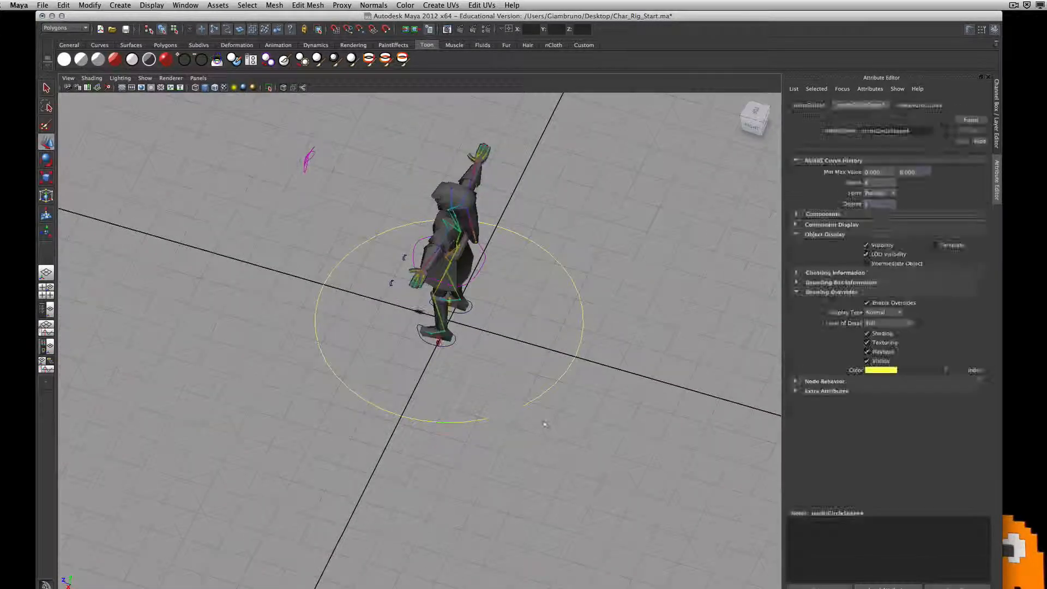
mouse_move(947, 371)
mouse_down()
mouse_move(937, 371)
mouse_move(967, 373)
mouse_move(947, 373)
mouse_up()
click(662, 431)
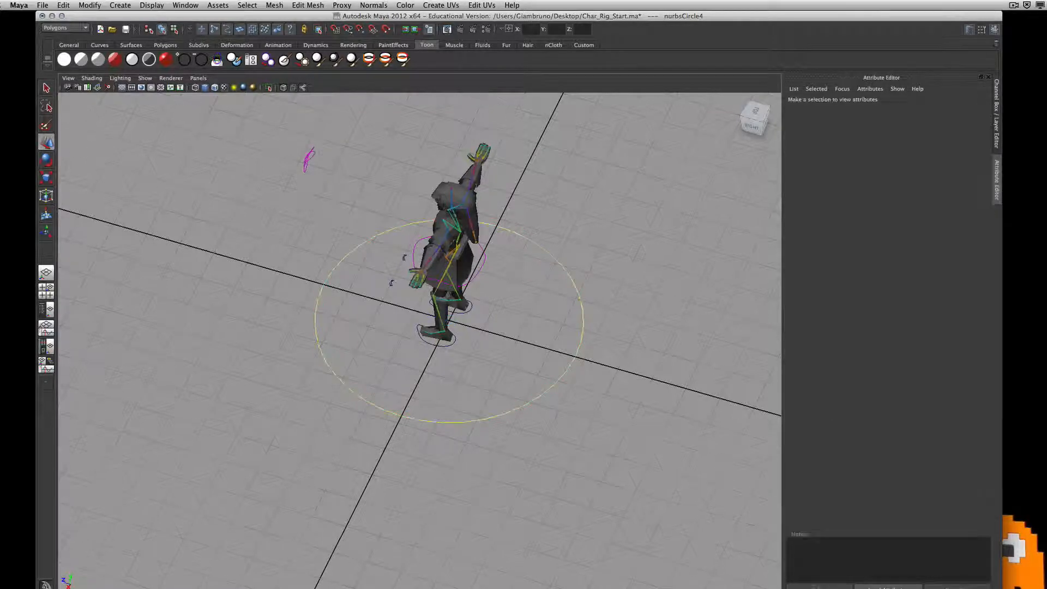
Step: Enable drawing overrides on the character's right foot and right knee control curves and color both red
alt+drag(661, 432, 764, 360)
scroll(454, 403, up, 5)
alt+drag(455, 403, 284, 339)
scroll(286, 340, down, 5)
alt+drag(436, 339, 377, 332)
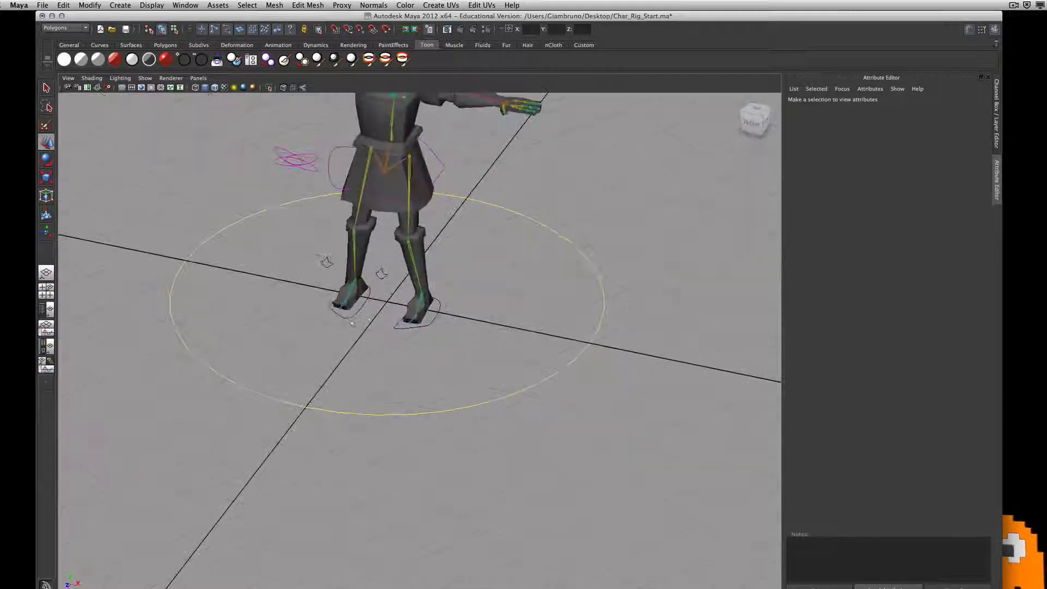
click(360, 313)
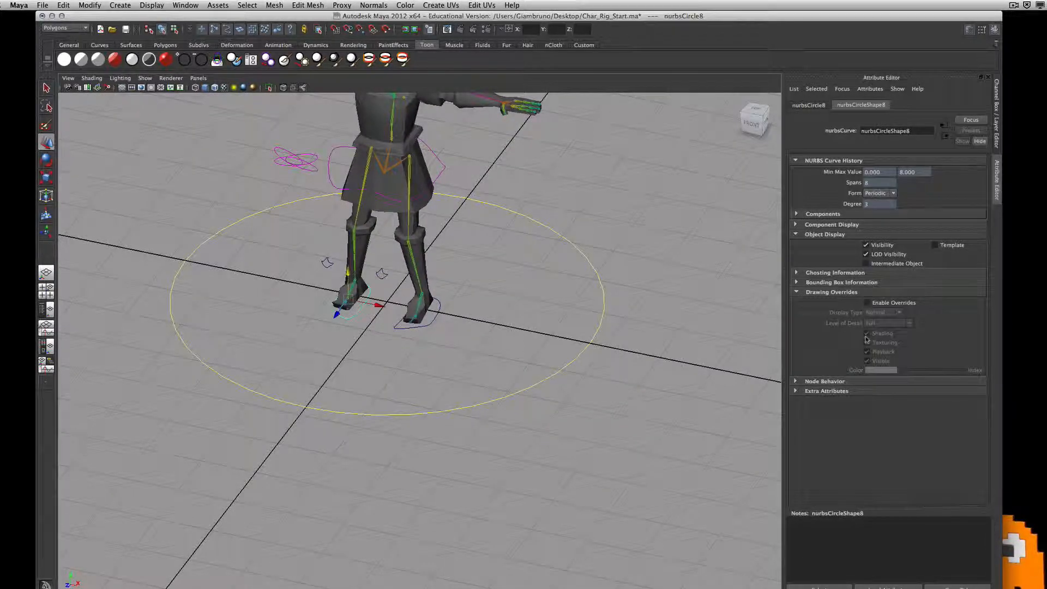
click(867, 303)
drag(902, 372, 929, 370)
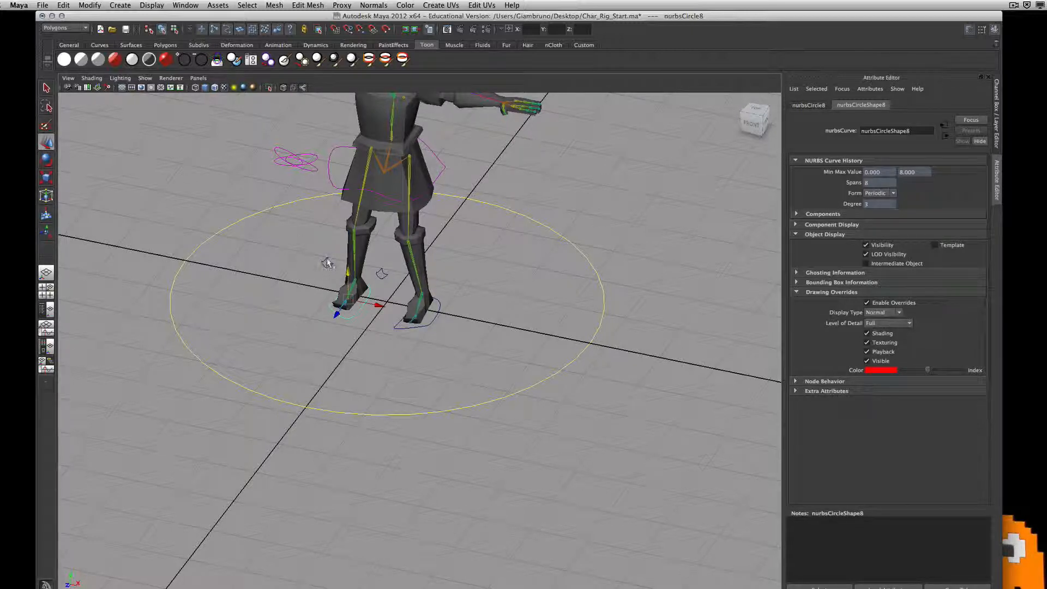
click(334, 301)
drag(901, 370, 929, 373)
Step: Enable drawing overrides on the character's left foot control curve and set its color to blue
click(437, 317)
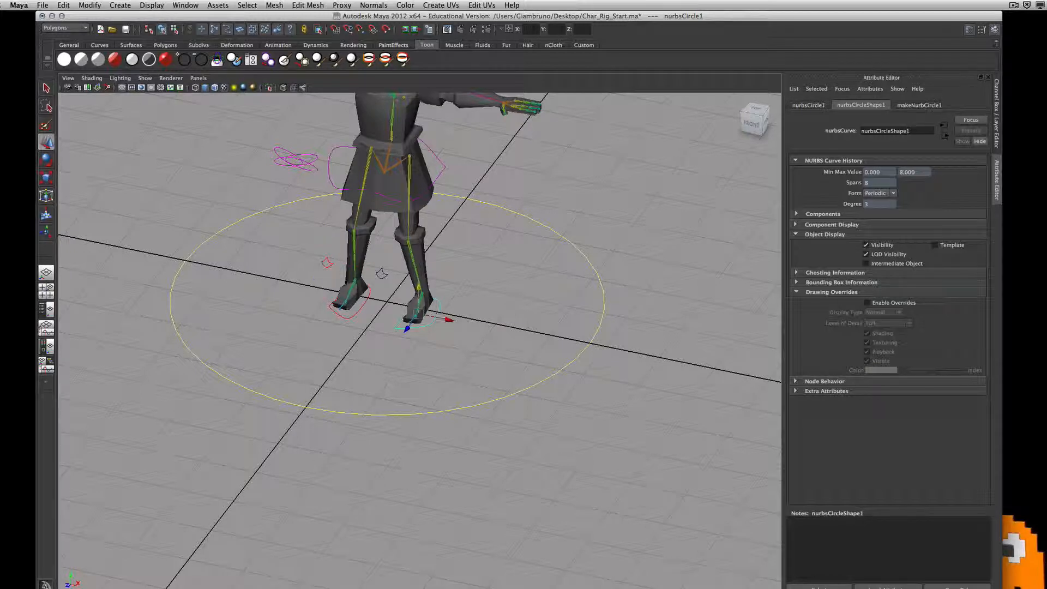
click(867, 303)
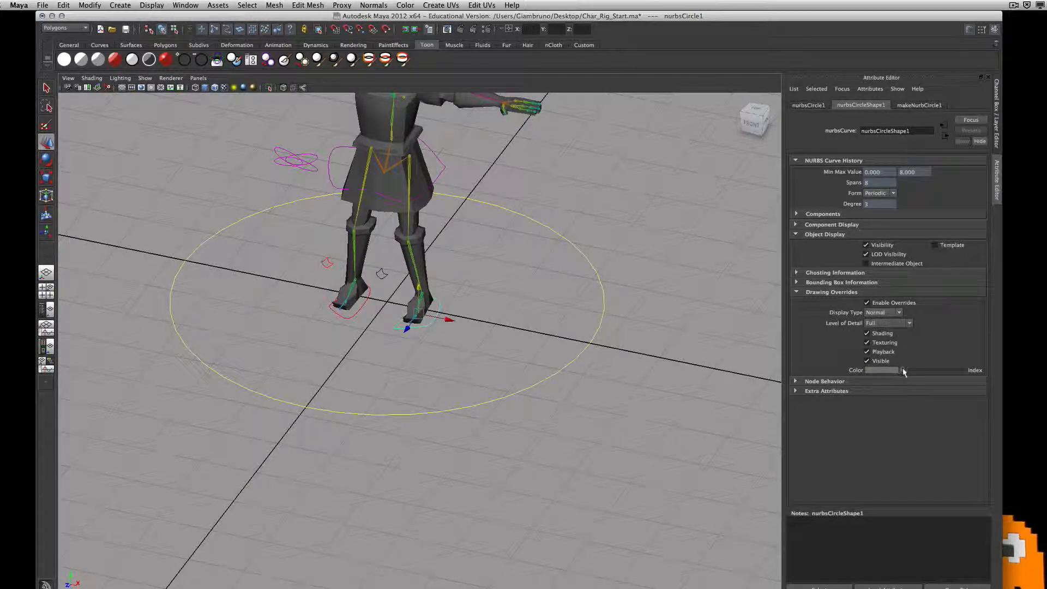
drag(903, 372, 914, 372)
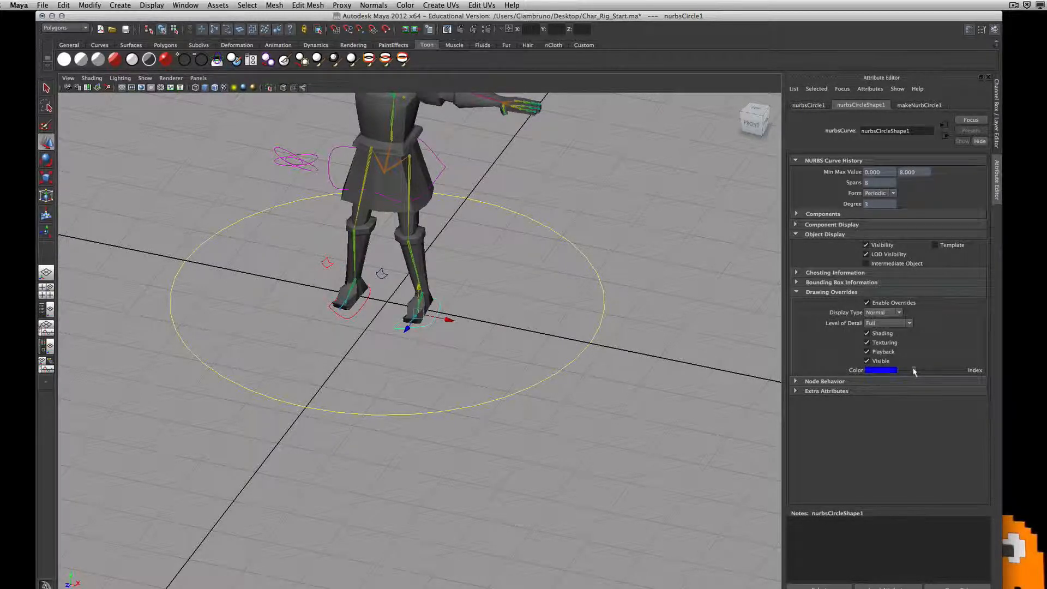
click(579, 319)
Step: Enable drawing overrides on the left knee control curve and color it blue like the left foot curve
click(383, 273)
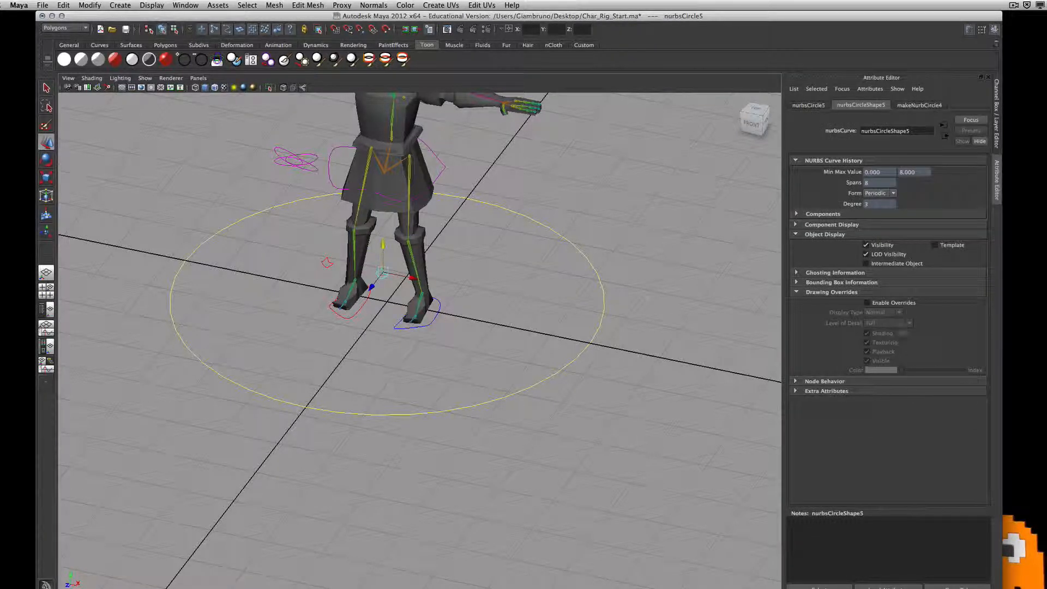
click(868, 304)
drag(904, 372, 914, 373)
click(498, 293)
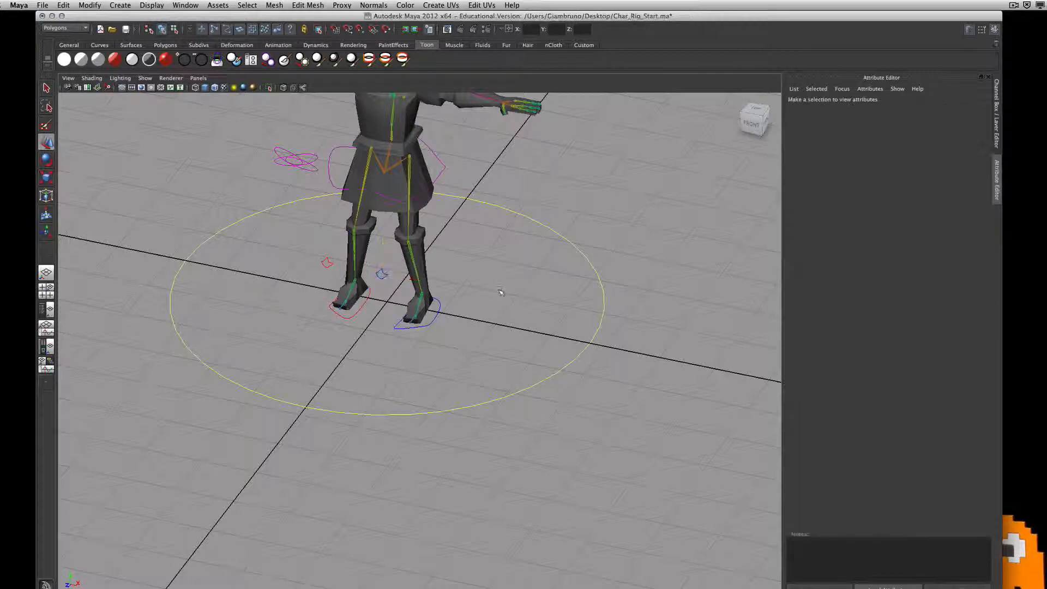
Step: Rename the hip control curve around the waist as CoG
alt+drag(498, 293, 548, 326)
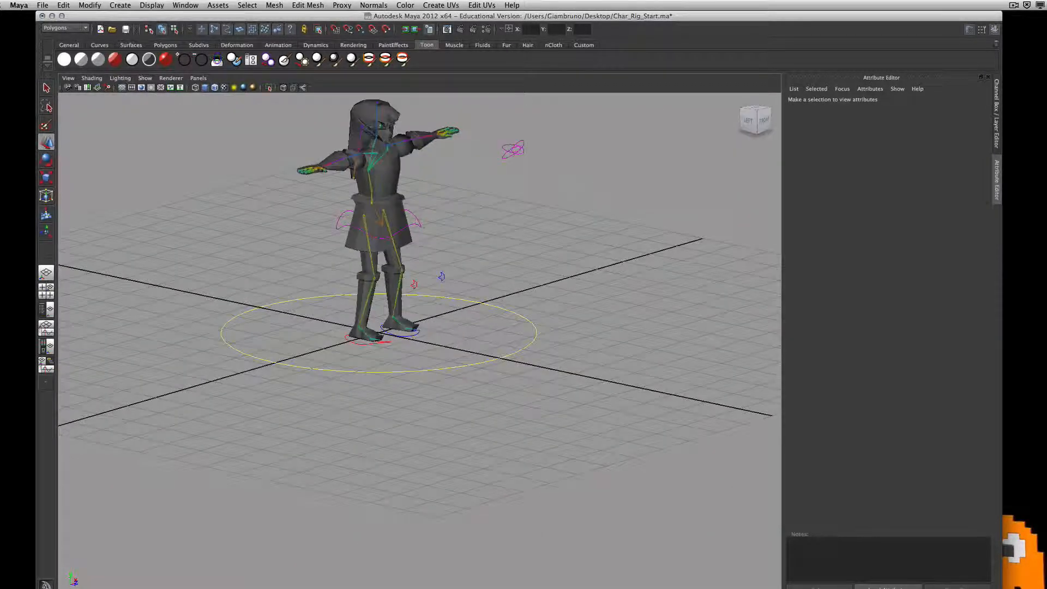
click(518, 147)
click(969, 29)
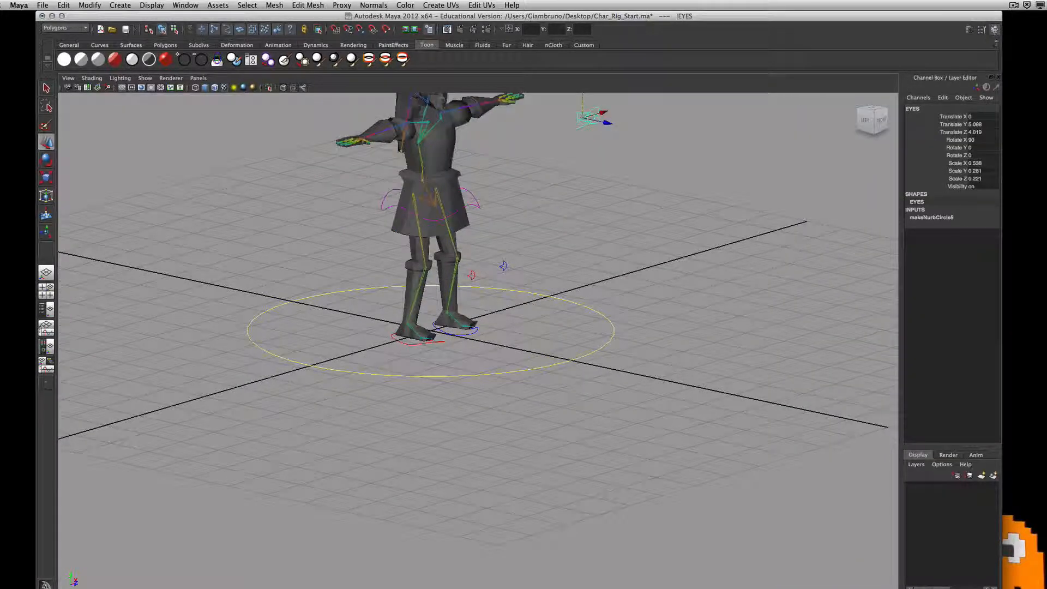
click(472, 208)
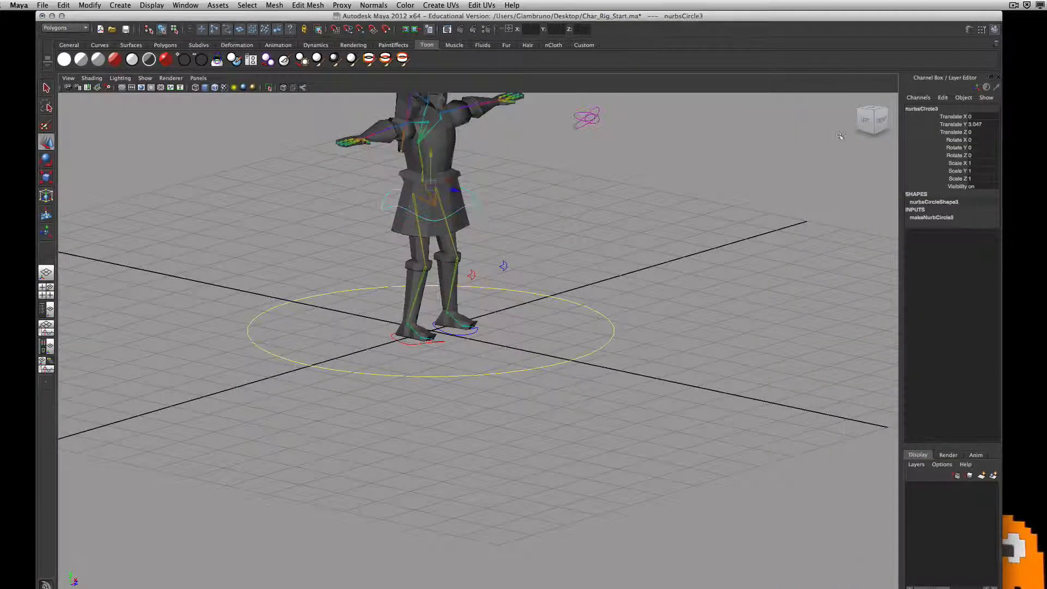
click(933, 108)
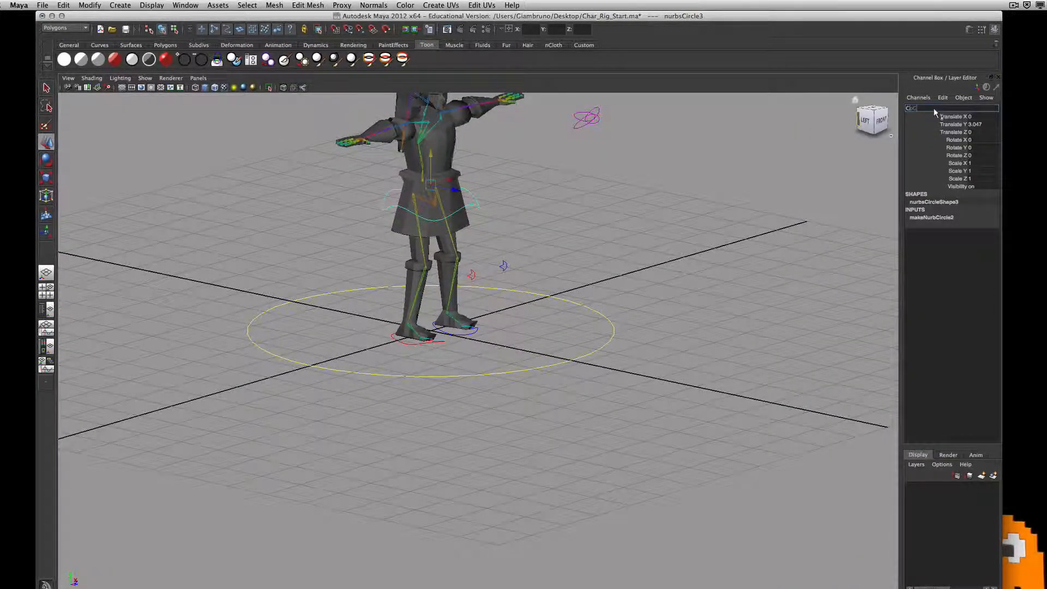
text(CoG)
Step: Rename the blue knee control curve as Left_Knee
click(502, 266)
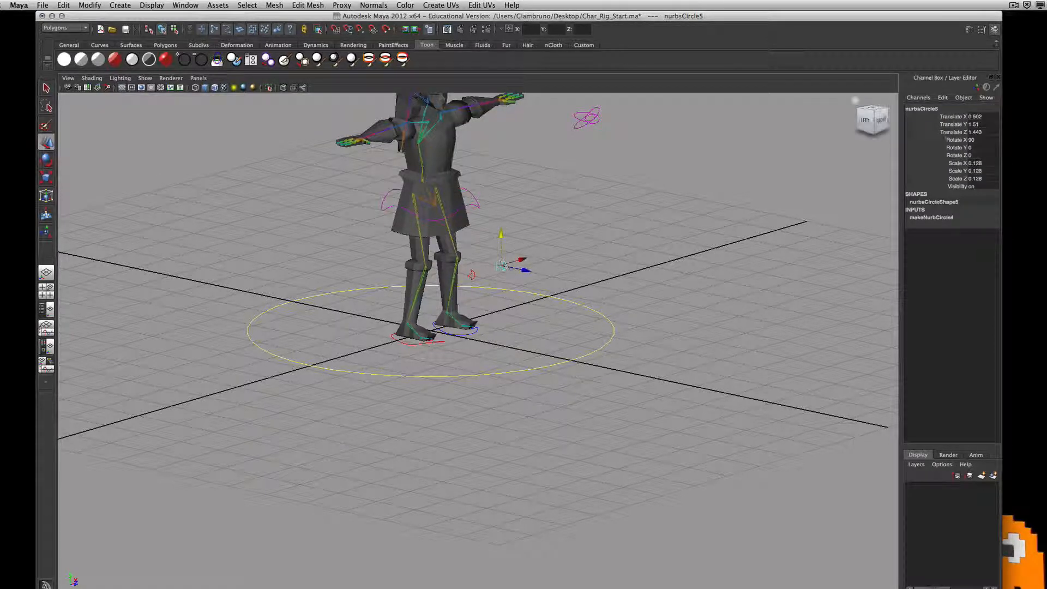
click(929, 108)
text(Left)
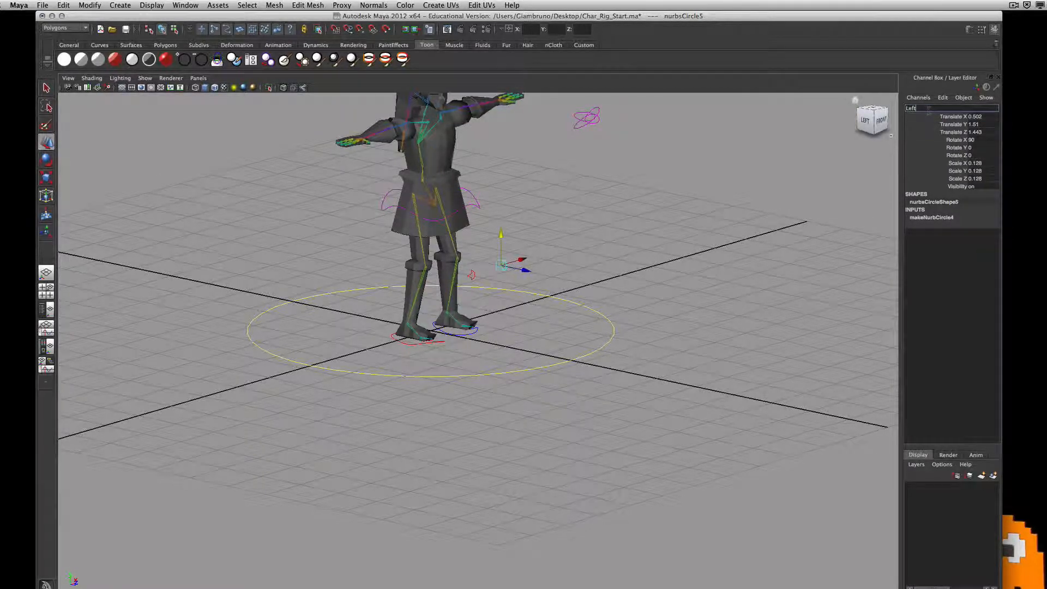
text(_Knee)
Step: Rename the blue control curve around the left foot as Left_Foot
click(470, 332)
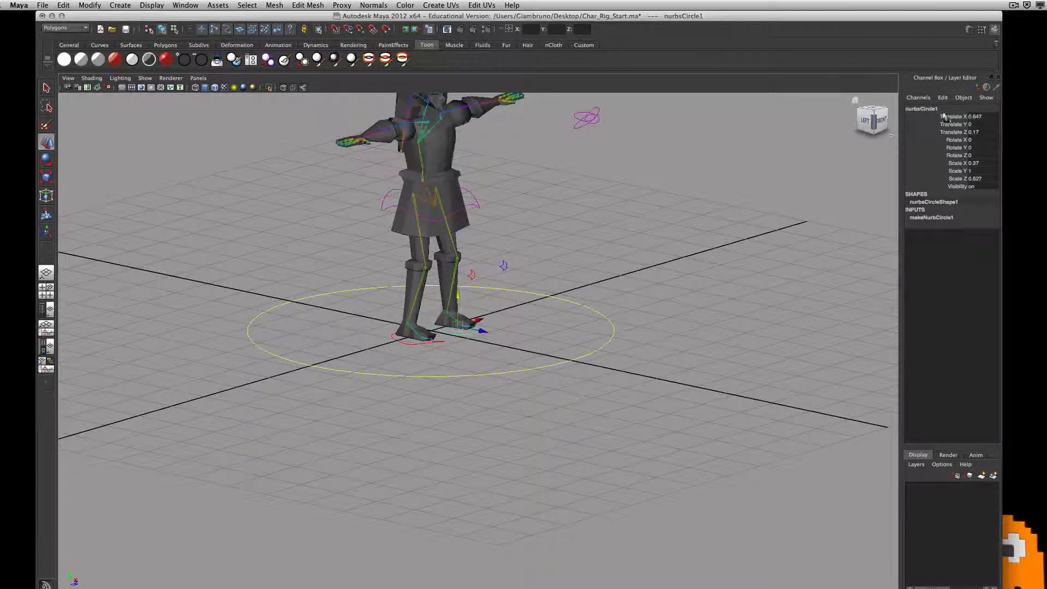
click(928, 109)
text(Le)
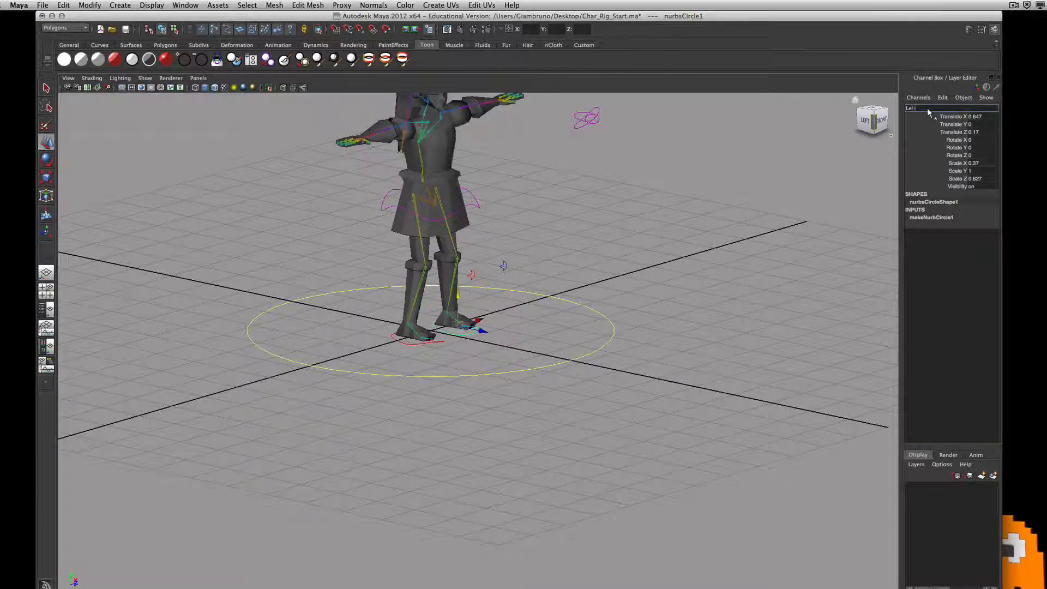
text(ft_Foot)
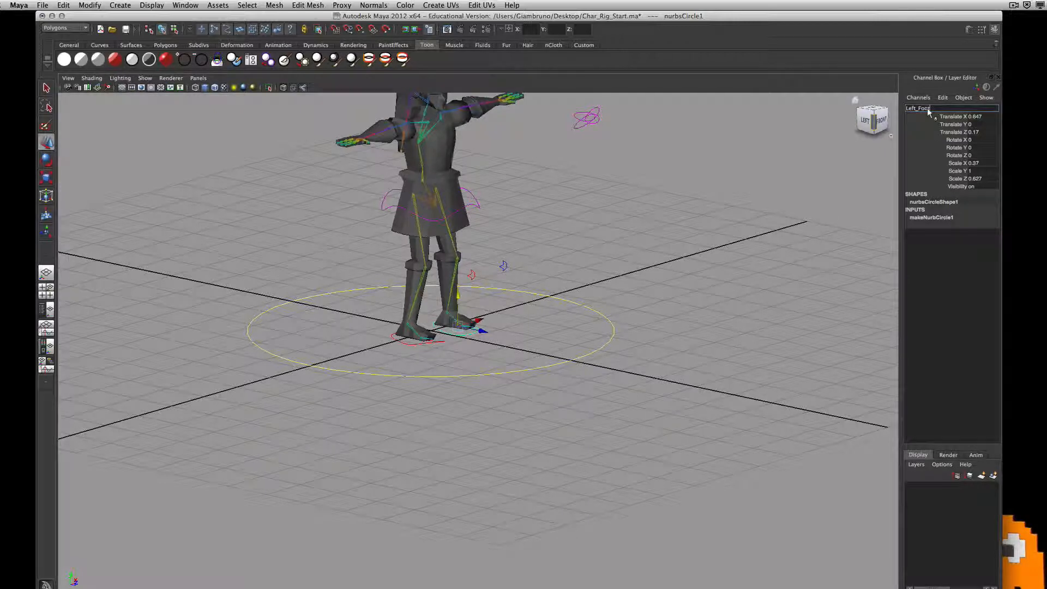
Step: Rename the red control curve around the right foot as Right_Foot
click(428, 341)
click(968, 109)
text(Right)
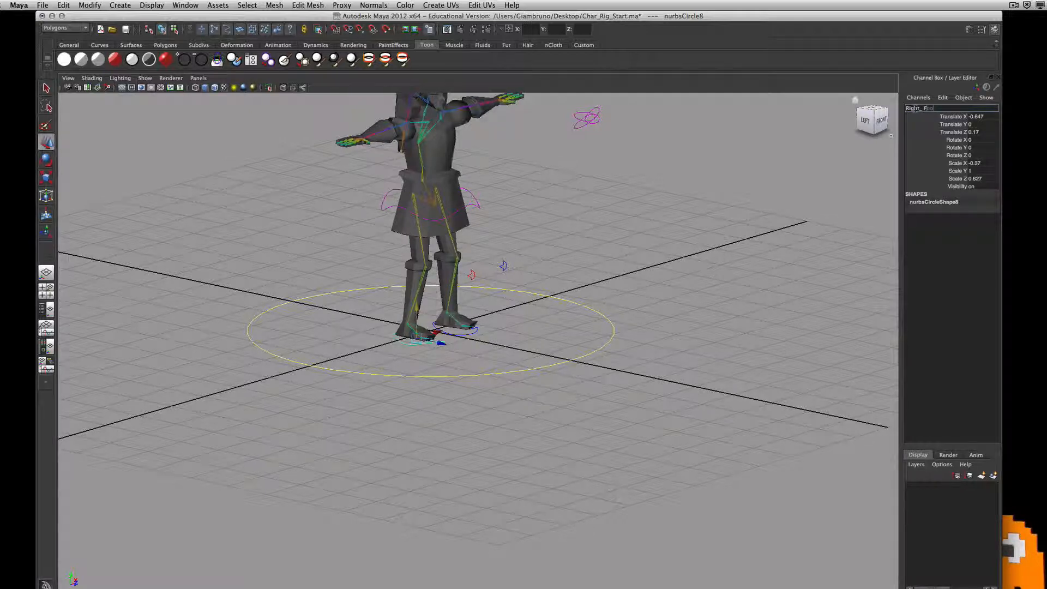
key(Return)
Step: Rename the red knee control curve as Right_Knee
click(472, 275)
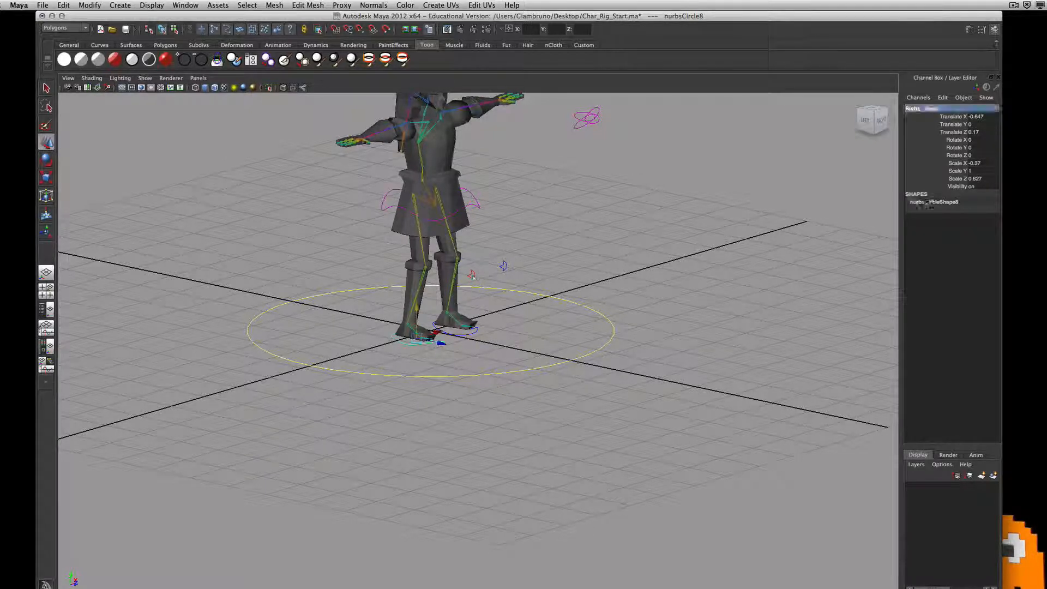
click(920, 109)
text(Right)
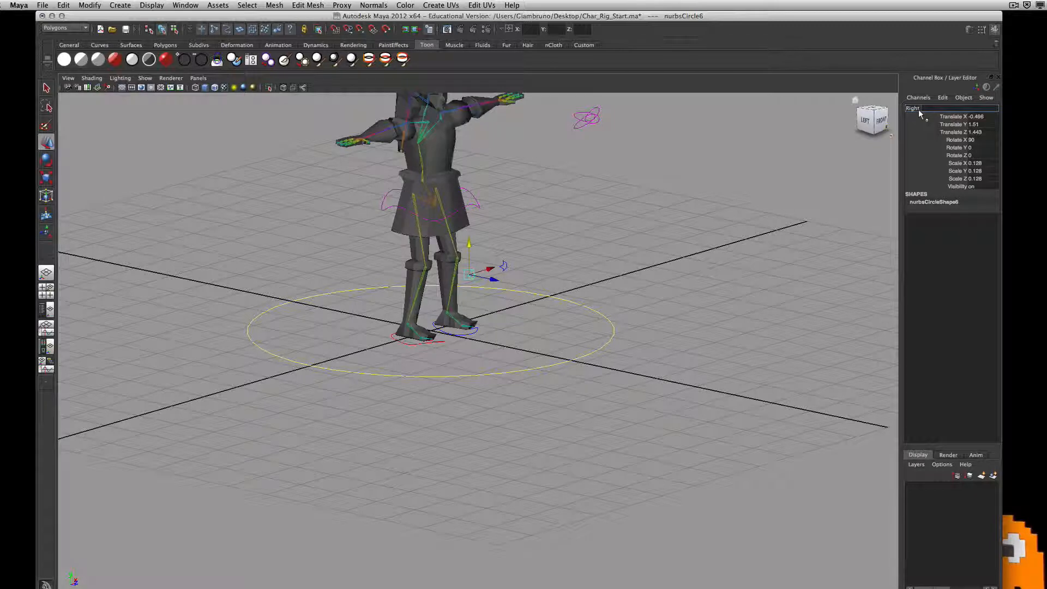
text( Knee)
key(Return)
Step: Rename the large yellow circle on the ground as Ground_Control
click(551, 229)
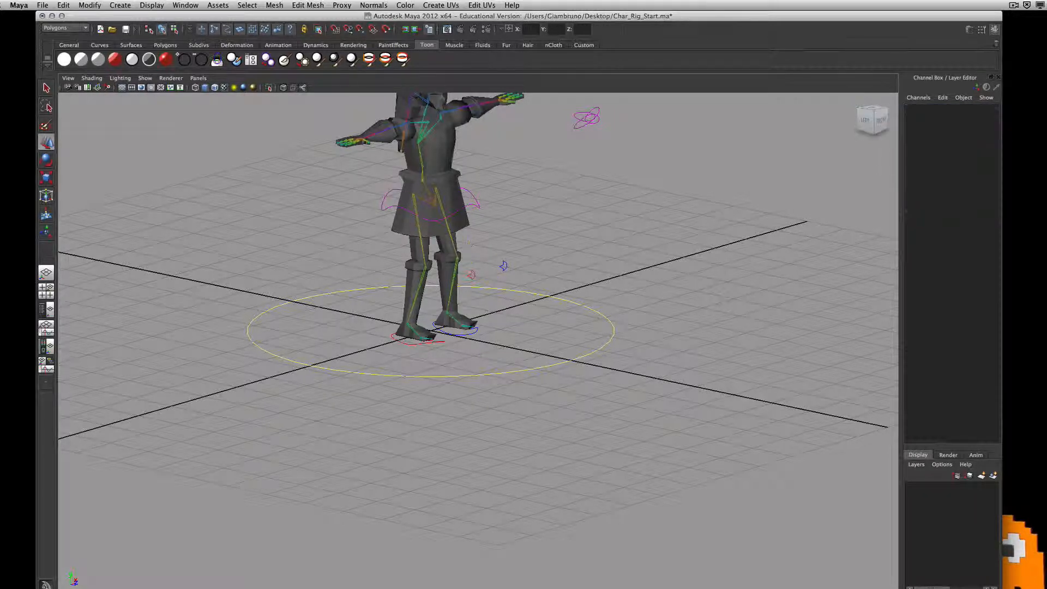
click(479, 205)
click(585, 302)
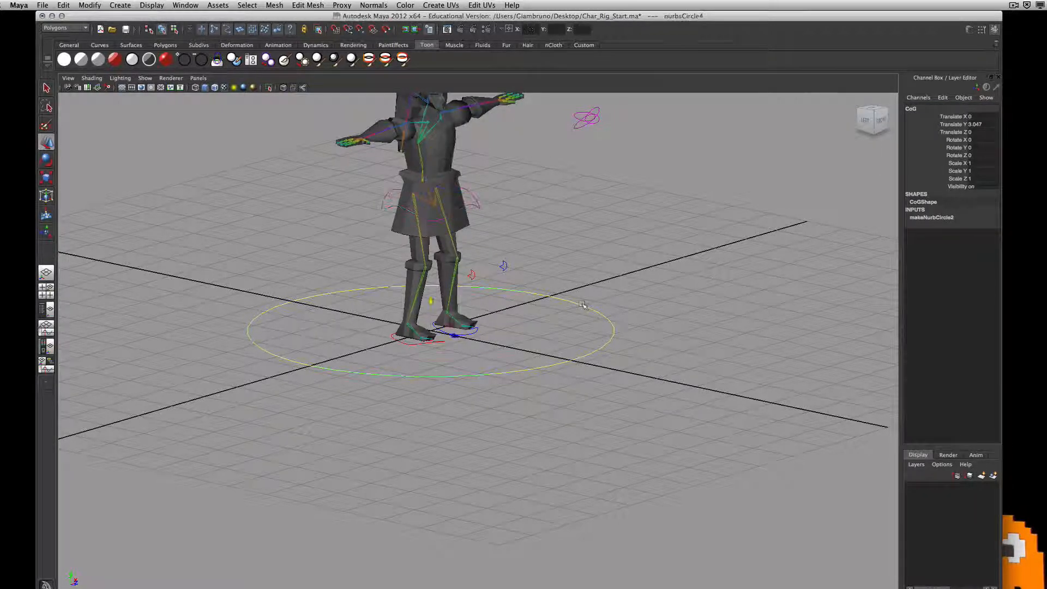
click(919, 109)
text(Ground C)
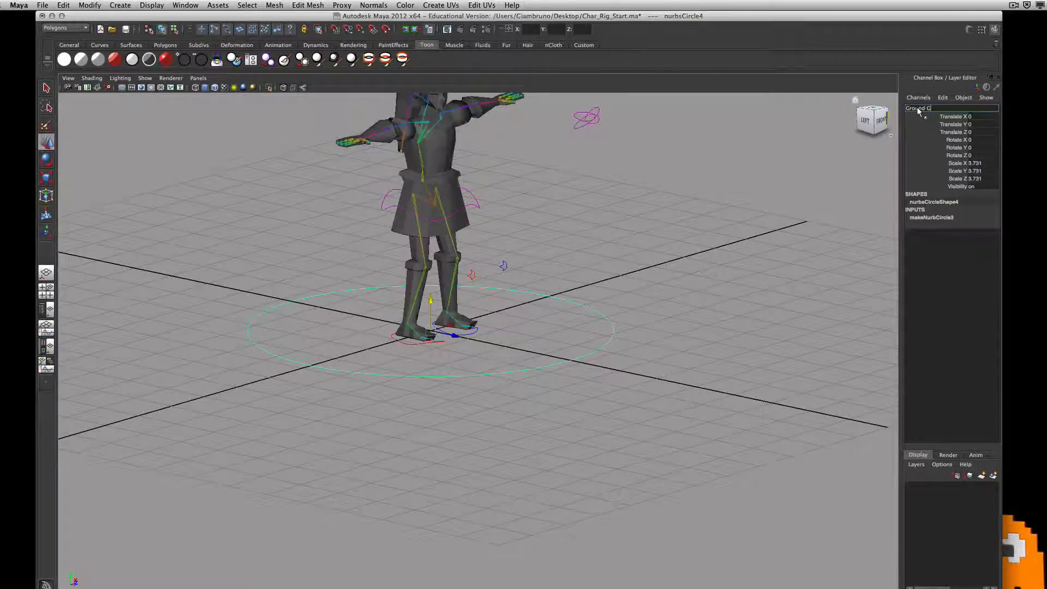
text(ontrol)
key(Return)
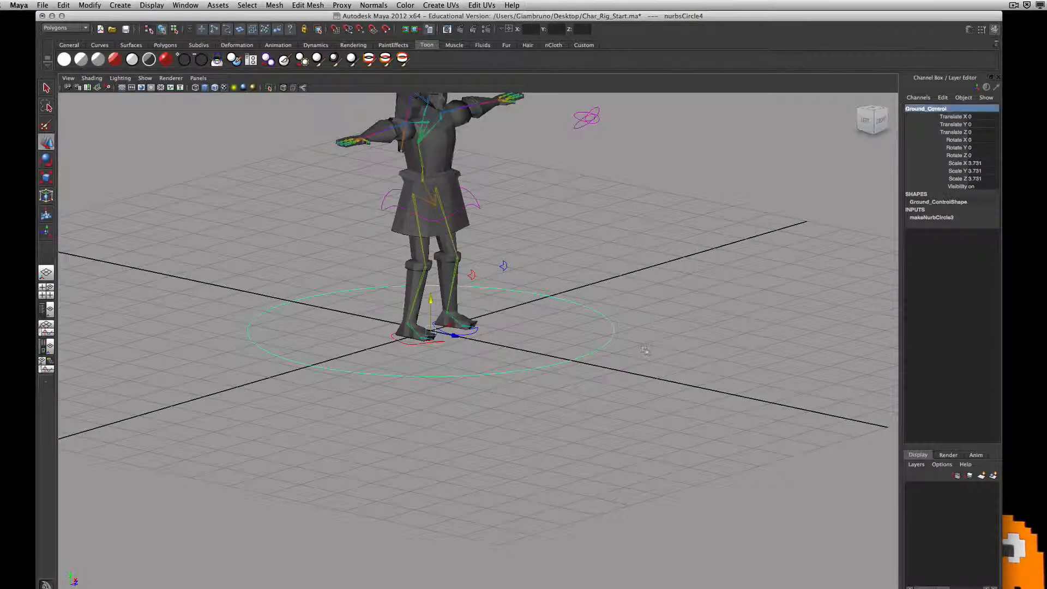
Step: Examine the finished hip, eye, knee, foot and ground controls around the character from several angles
click(695, 224)
alt+drag(695, 223, 509, 239)
click(513, 209)
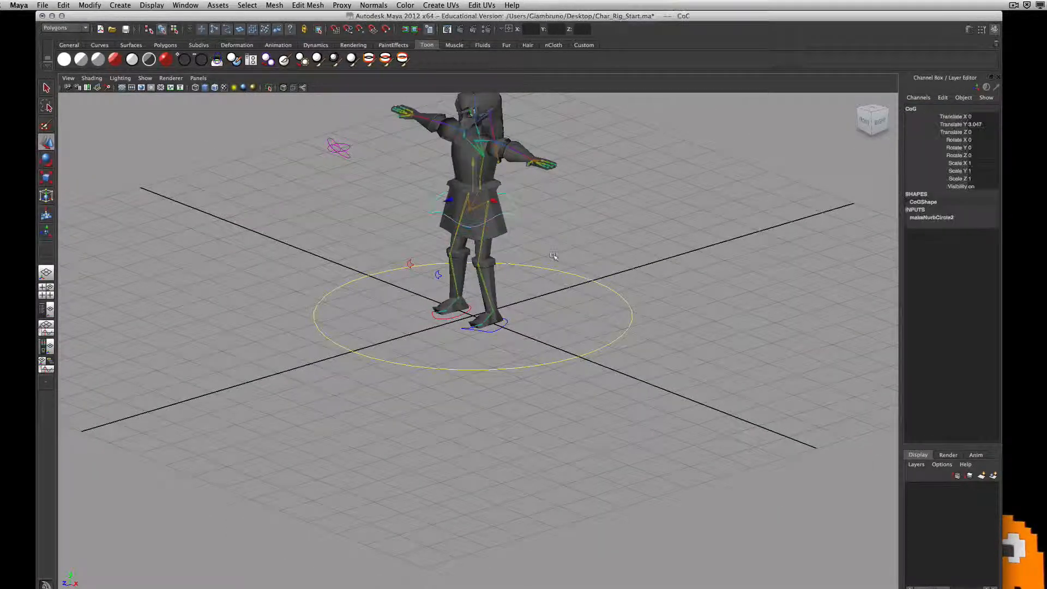
alt+middle_drag(643, 262, 613, 395)
alt+drag(625, 395, 448, 426)
alt+right_drag(447, 425, 494, 425)
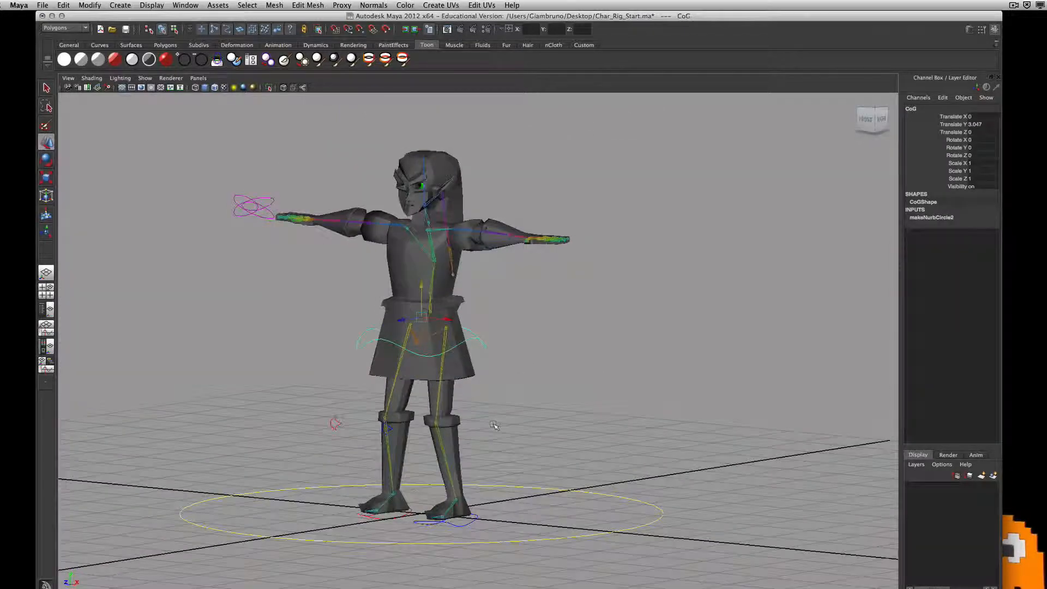
alt+middle_drag(537, 420, 594, 418)
mouse_move(663, 387)
alt+mouse_down()
mouse_move(624, 370)
mouse_move(661, 384)
alt+mouse_up()
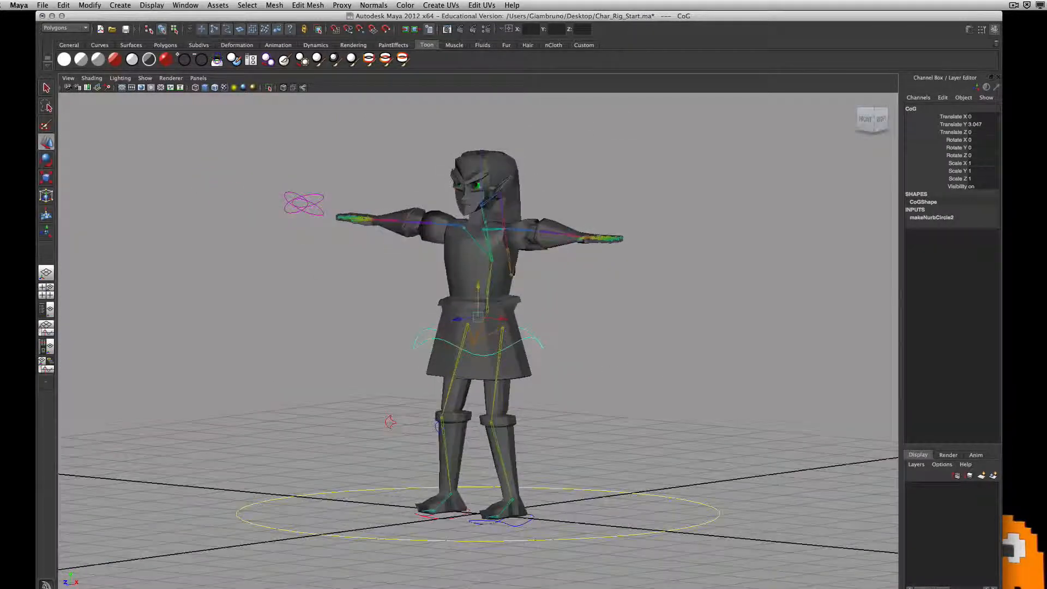
click(287, 209)
click(287, 208)
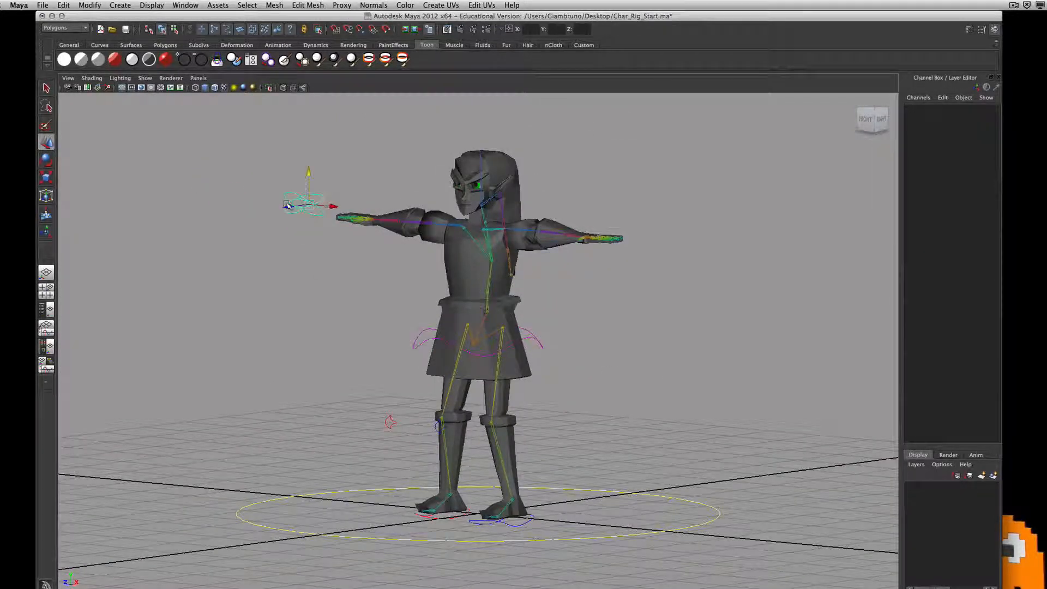
click(440, 340)
click(345, 464)
click(387, 423)
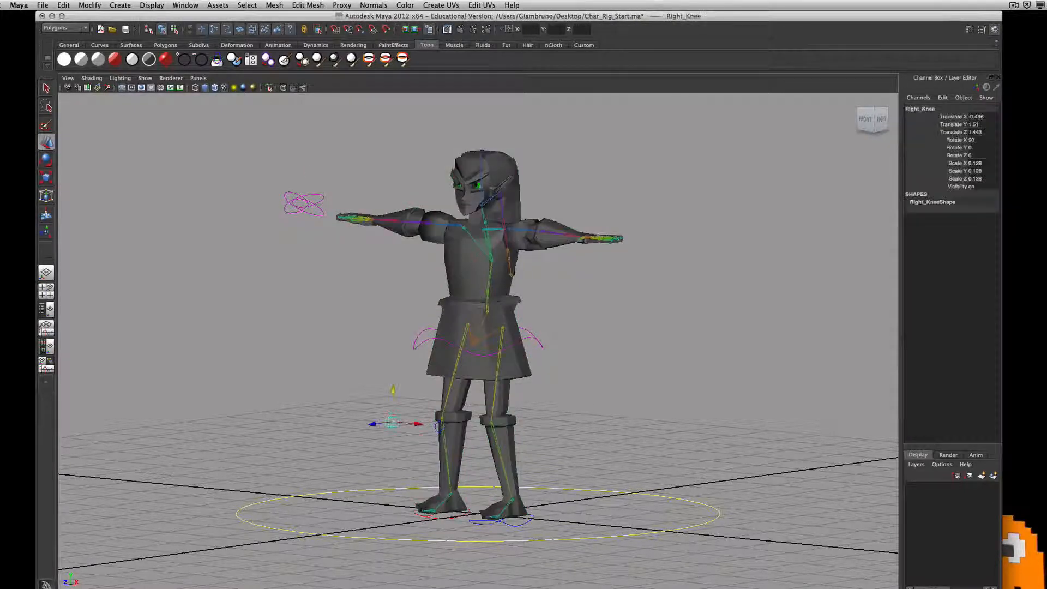
click(377, 541)
mouse_move(373, 422)
alt+mouse_down()
mouse_move(278, 469)
mouse_move(442, 445)
mouse_move(410, 425)
mouse_move(385, 434)
alt+mouse_up()
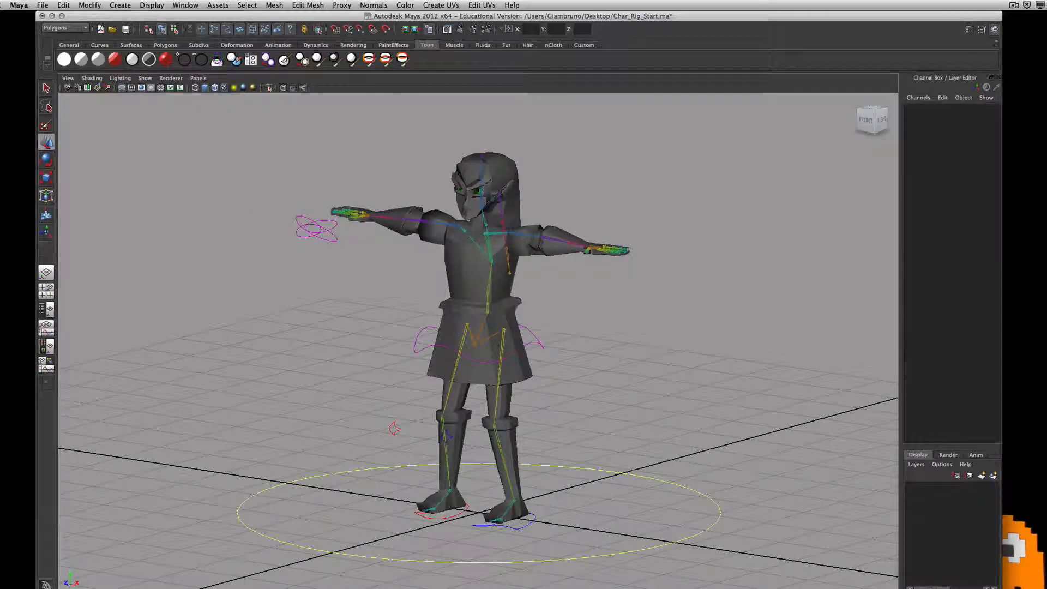
alt+drag(546, 511, 516, 273)
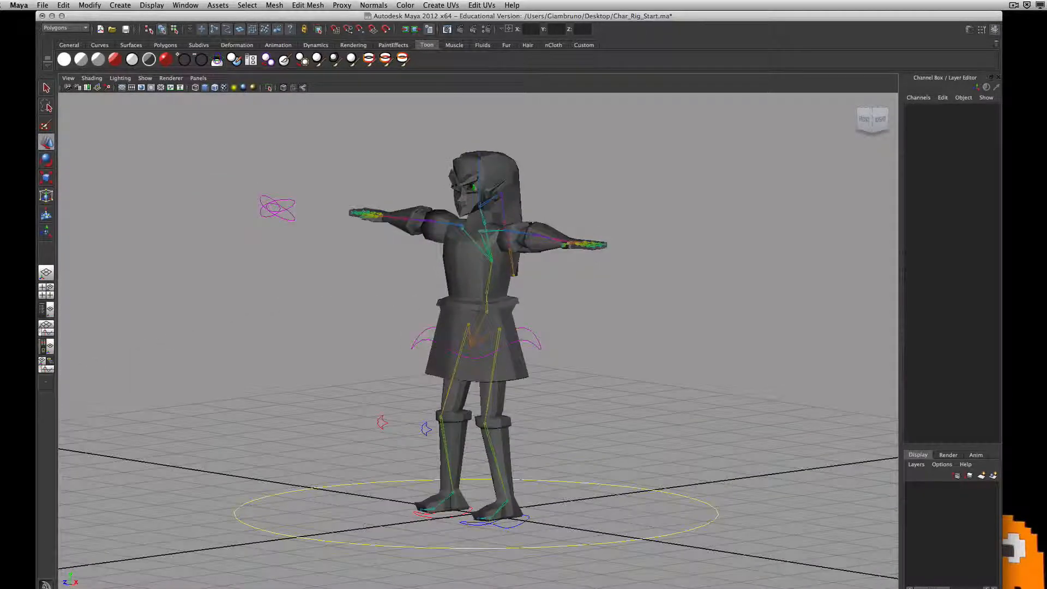
Step: Hide polygon objects in the viewport so that only the skeleton and control curves are displayed
click(463, 270)
click(145, 78)
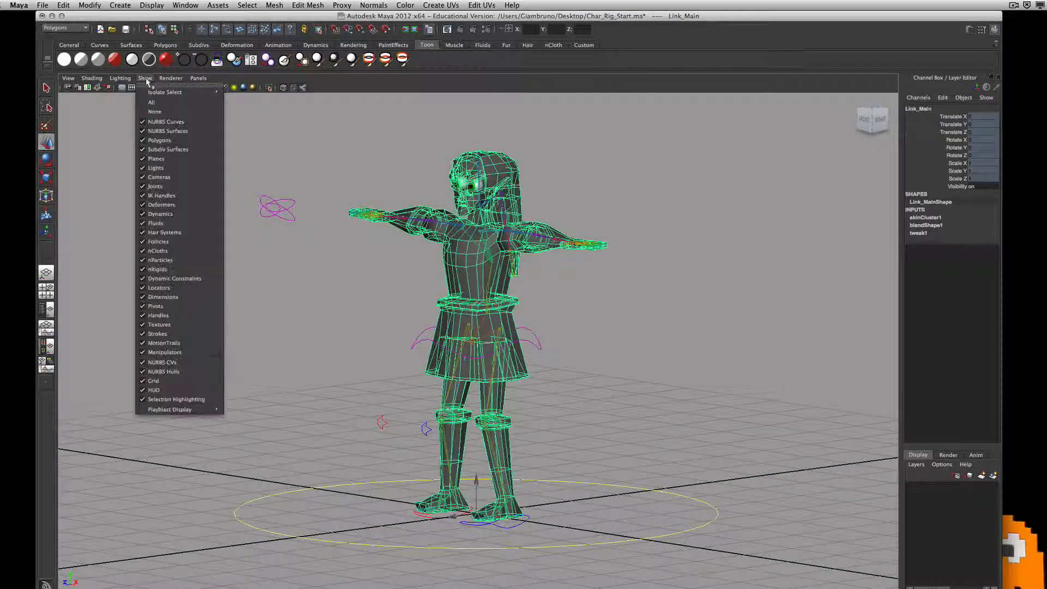
click(148, 141)
alt+drag(526, 388, 556, 386)
Step: Enlarge the joint display scale to 0.51 for the whole skeleton
click(153, 6)
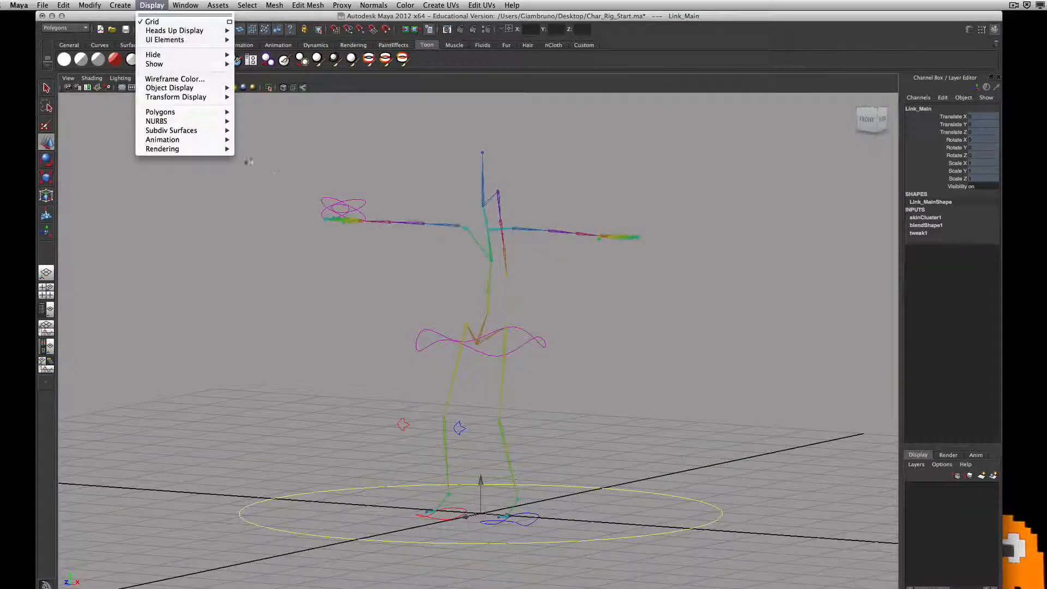
mouse_move(178, 141)
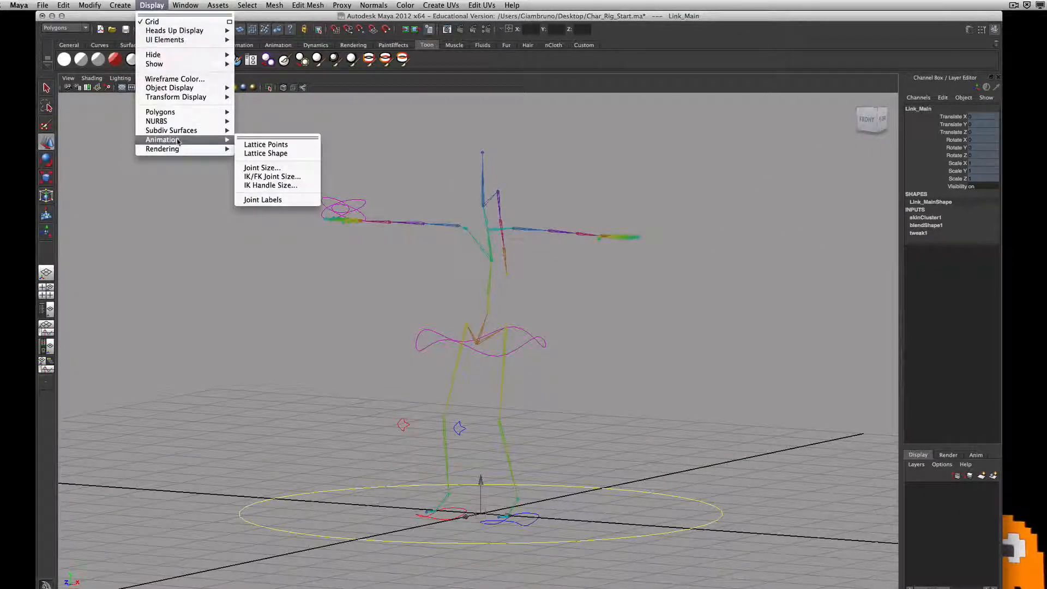
click(262, 168)
drag(256, 204, 261, 205)
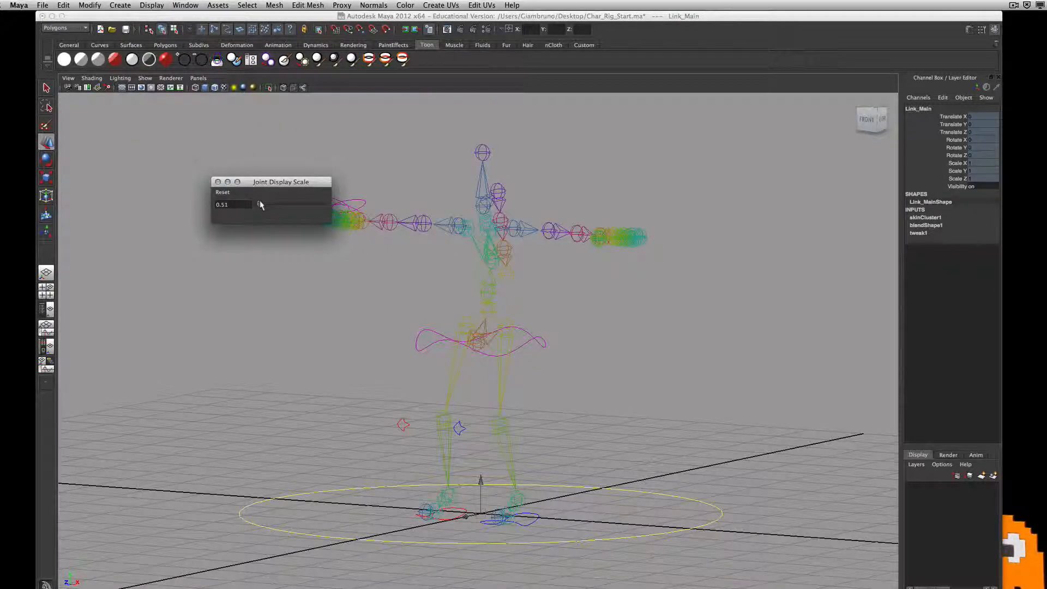
click(218, 182)
Step: Select the left hip joint and examine the left leg's joint chain from hip to foot
scroll(617, 447, up, 5)
alt+middle_drag(618, 447, 589, 292)
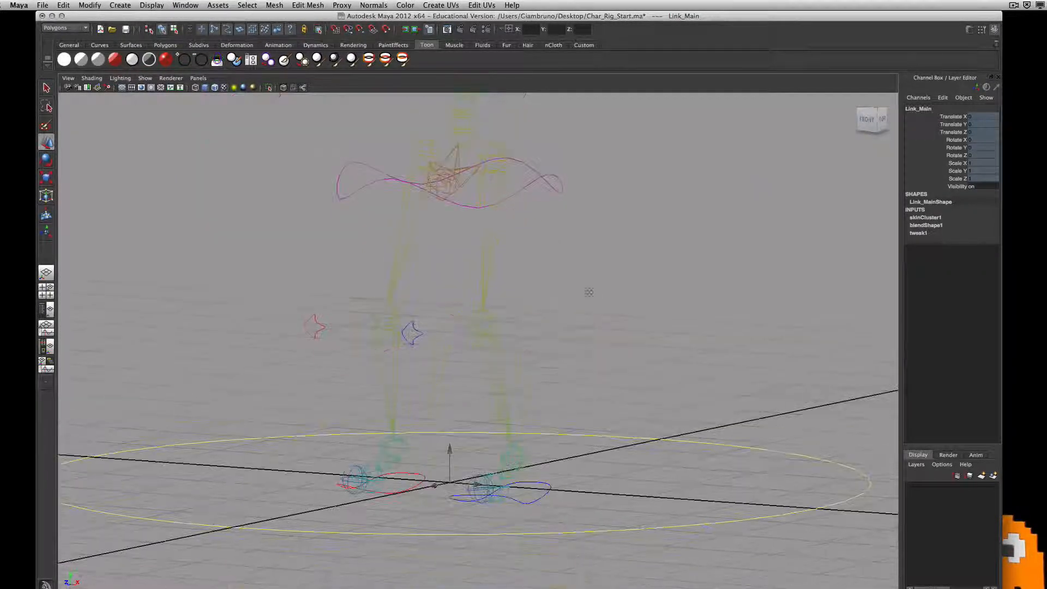
alt+drag(589, 293, 559, 305)
click(489, 162)
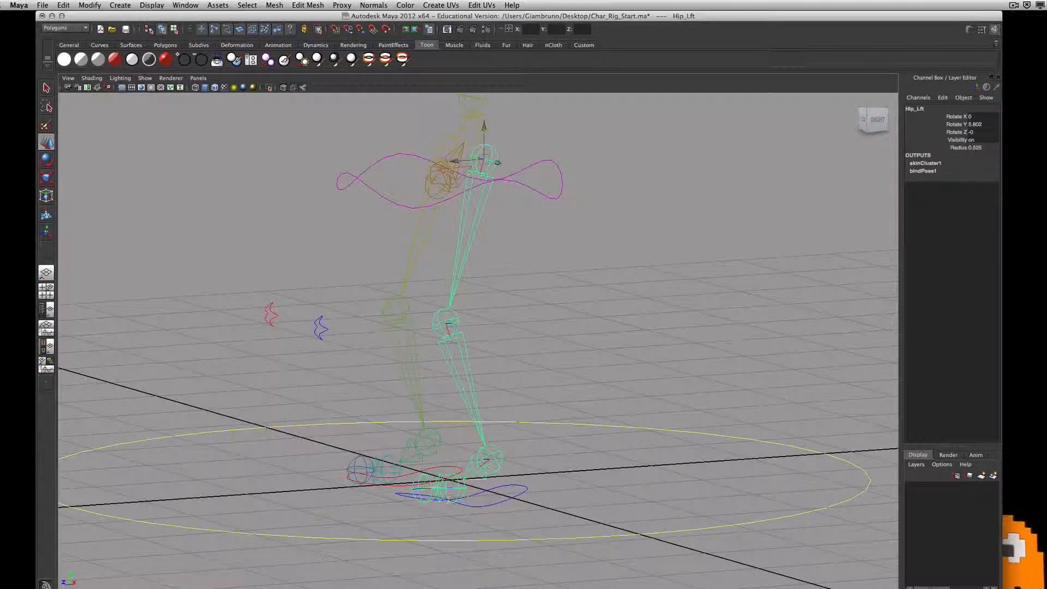
key(f)
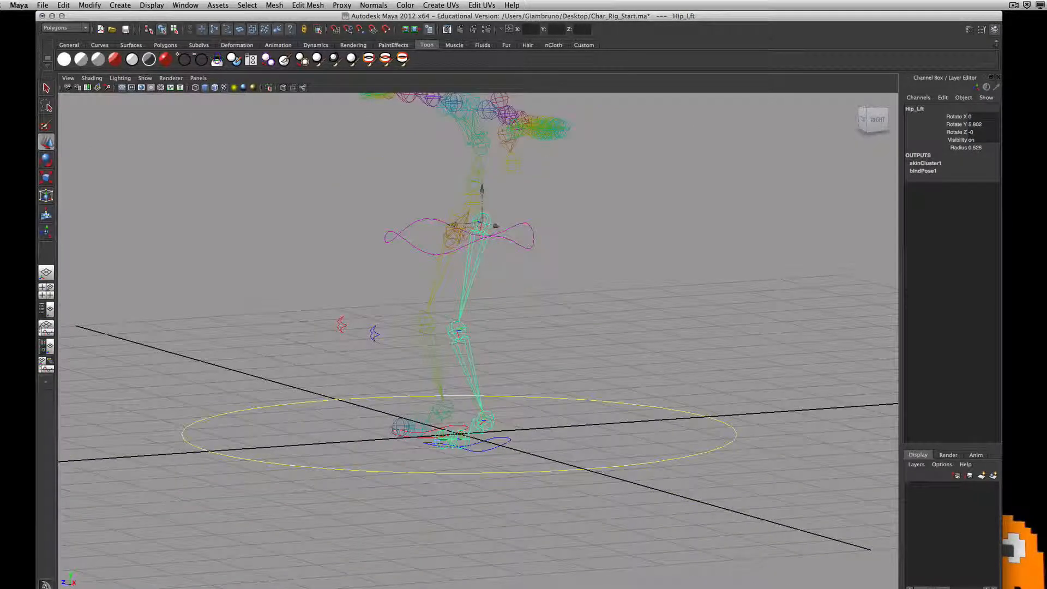
mouse_move(527, 180)
alt+mouse_down()
mouse_move(503, 157)
mouse_move(540, 183)
alt+mouse_up()
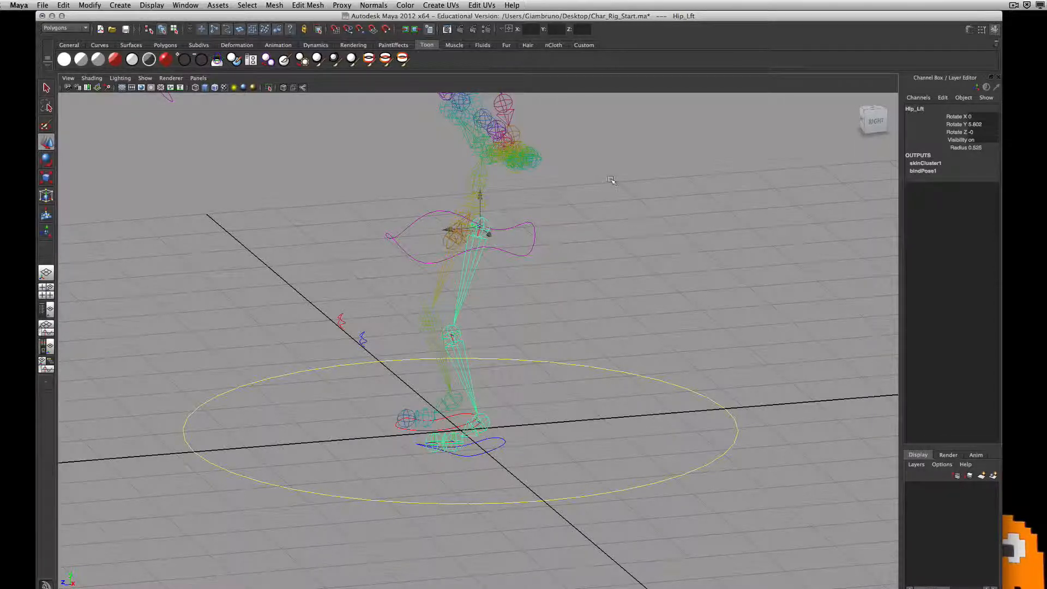
alt+drag(552, 261, 516, 153)
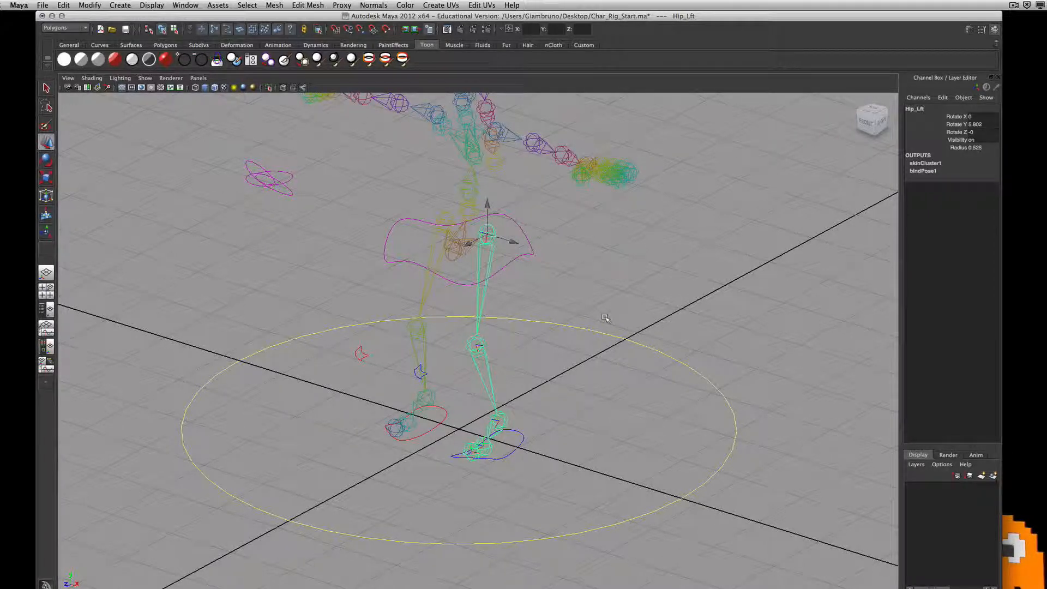
alt+drag(582, 292, 541, 295)
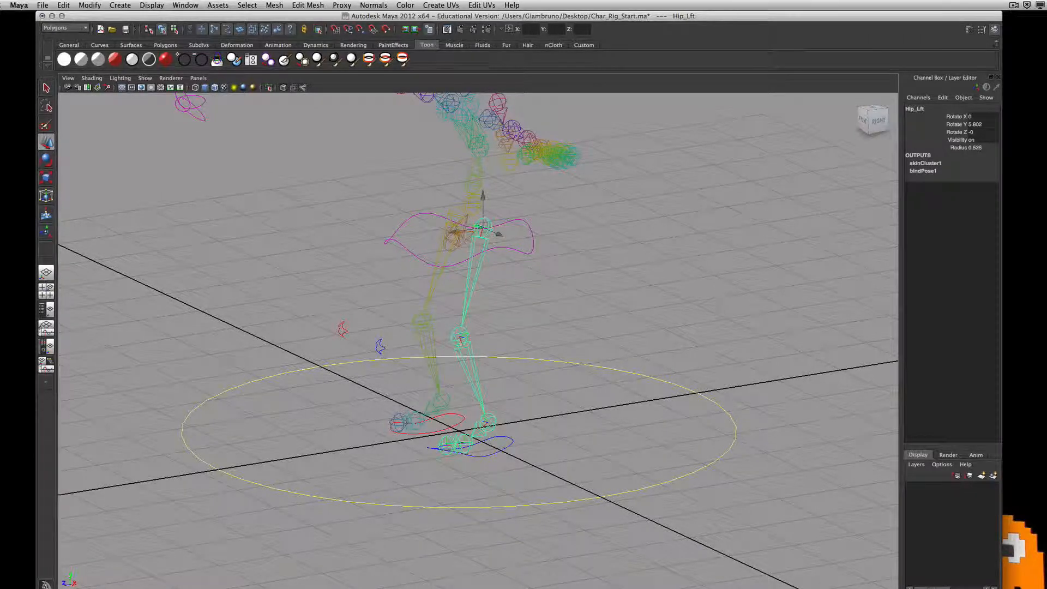
Step: Switch to the Animation menu set and set the IK Handle tool's current solver to ikRPsolver
click(65, 28)
click(55, 37)
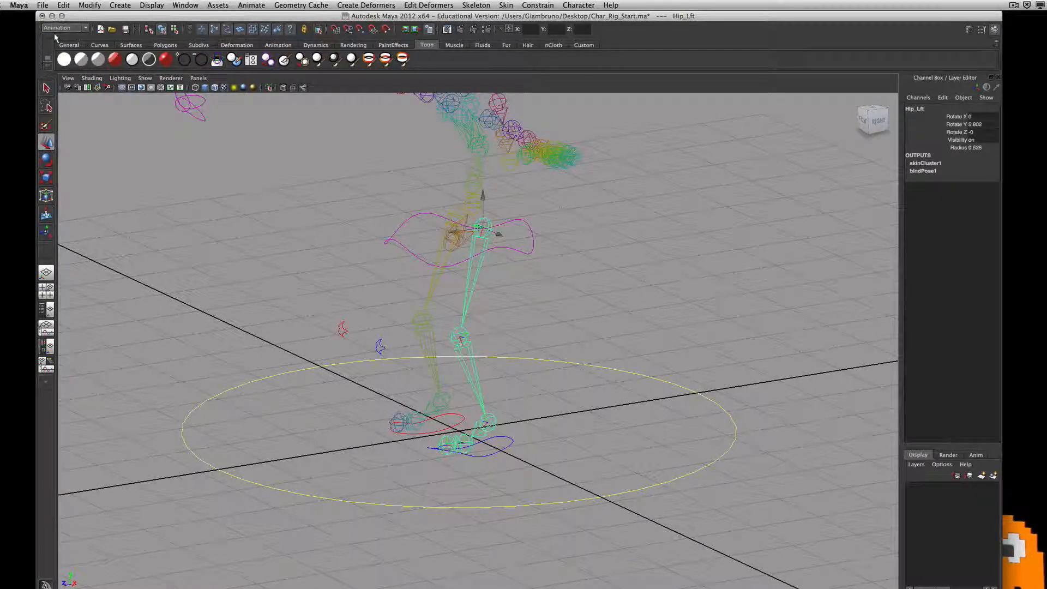
click(480, 5)
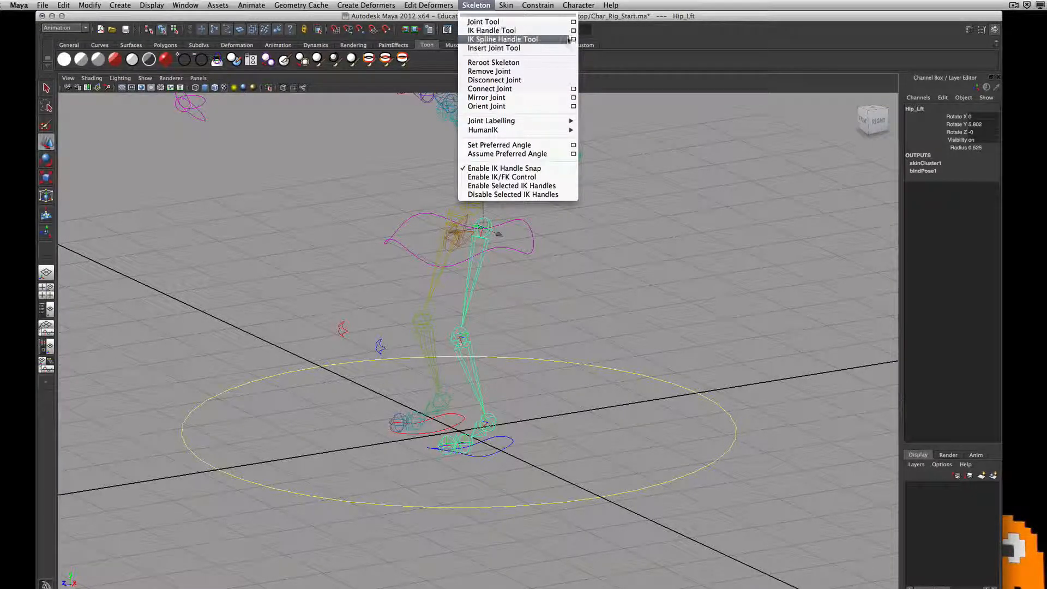
click(572, 31)
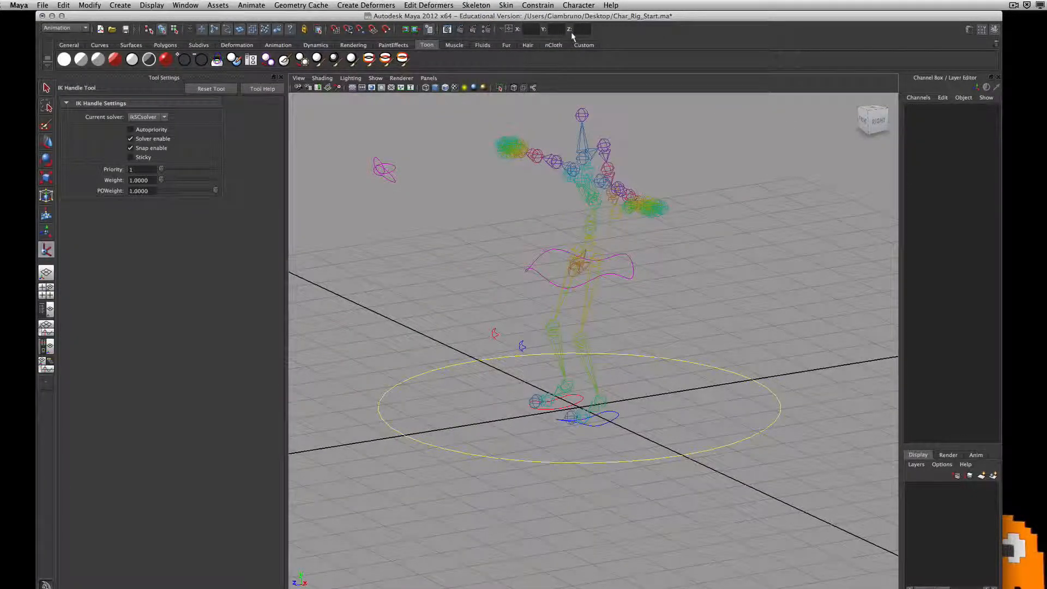
click(143, 117)
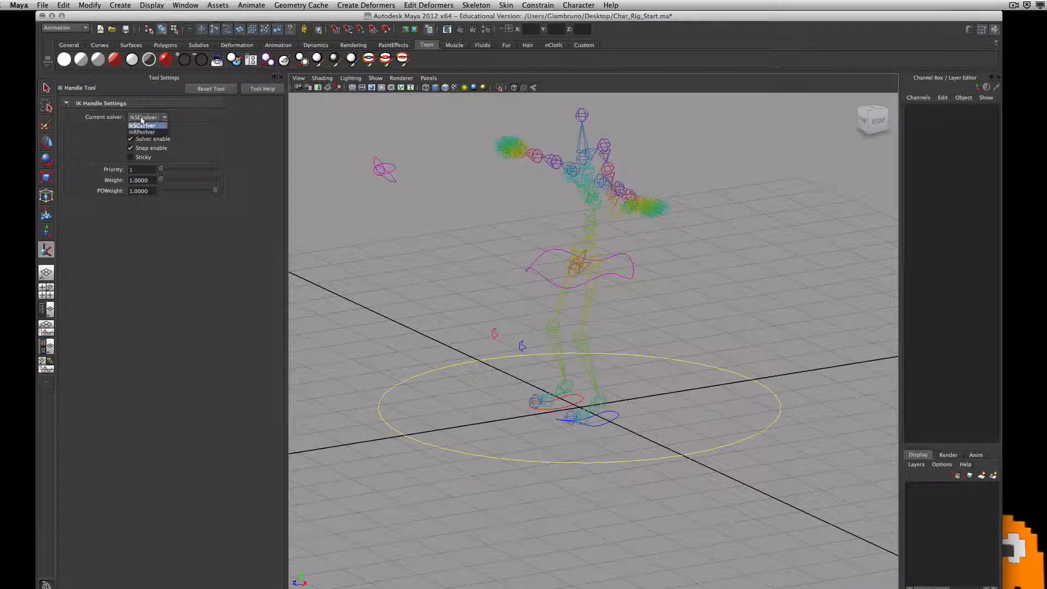
click(145, 133)
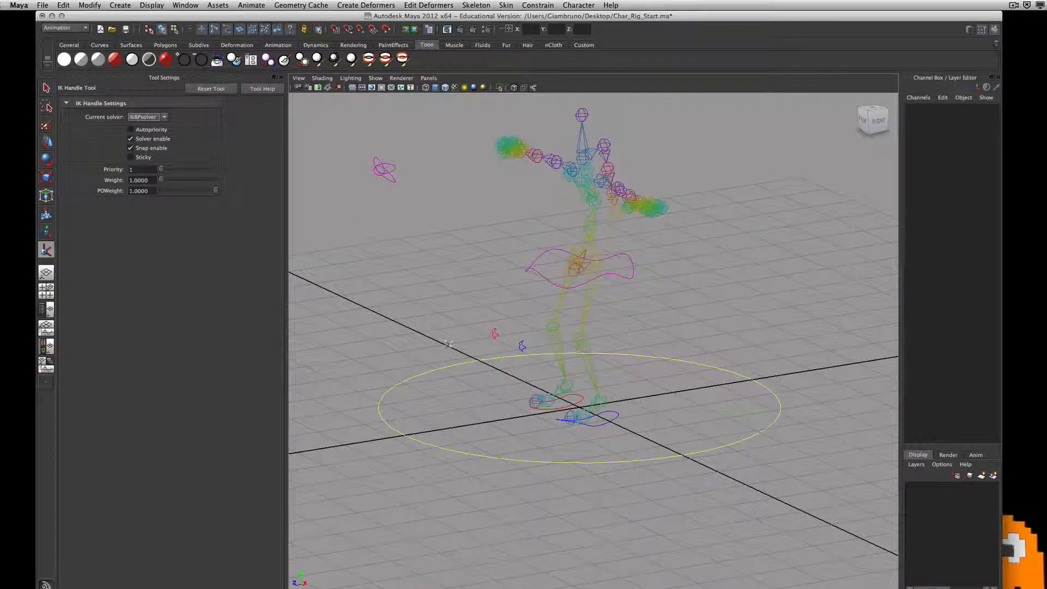
Step: Create an IK handle from the left hip joint to the left ankle joint, then activate the Move tool
scroll(594, 359, up, 6)
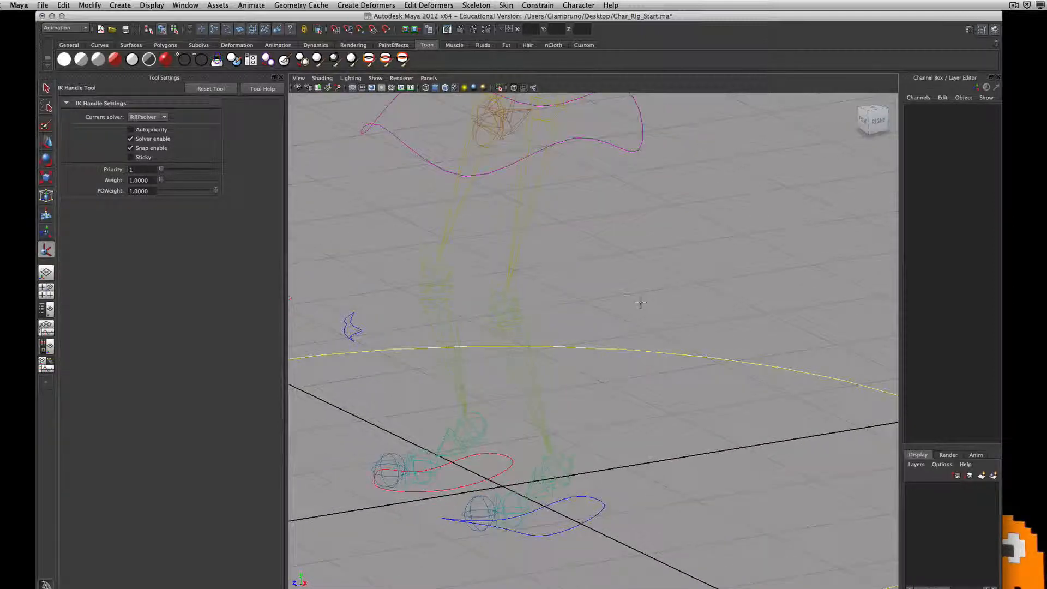
alt+drag(641, 302, 594, 269)
click(531, 116)
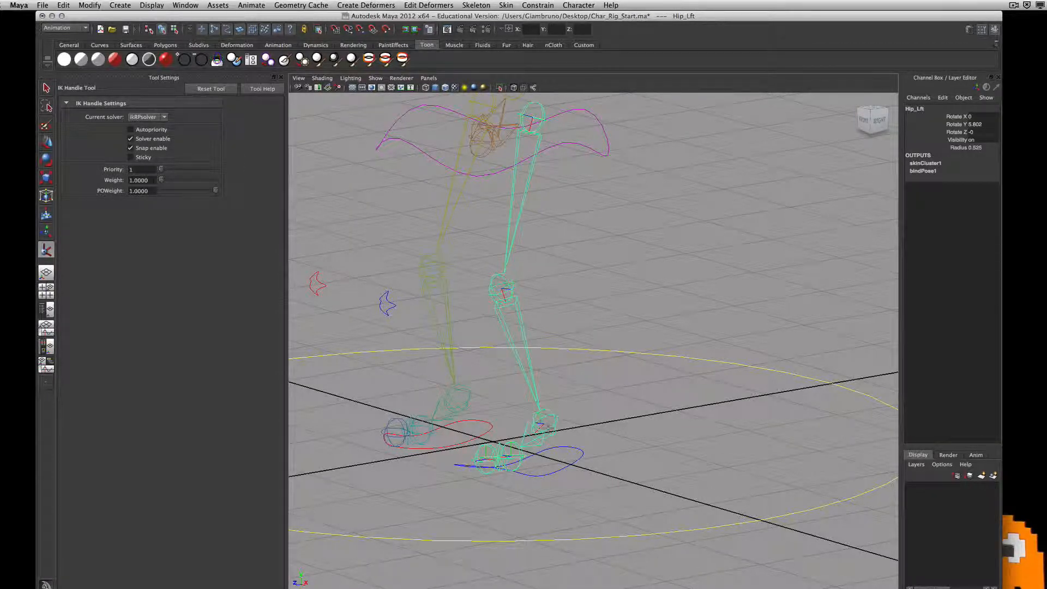
click(545, 427)
key(w)
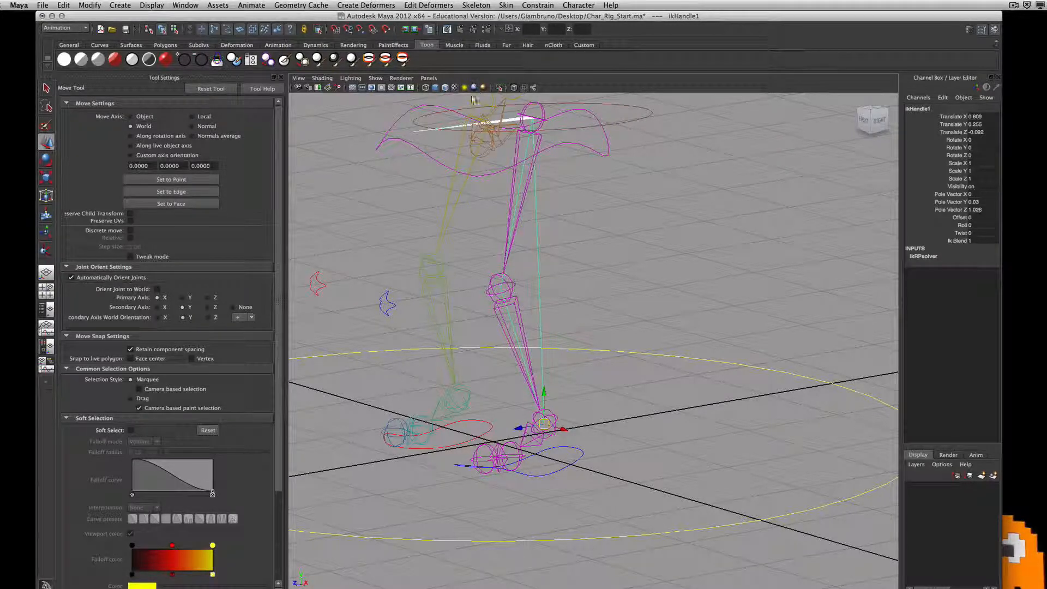
Step: Enlarge the display scale of the IK handle at the left ankle
alt+drag(474, 100, 485, 226)
alt+drag(544, 175, 541, 112)
drag(545, 422, 607, 435)
click(619, 430)
click(557, 422)
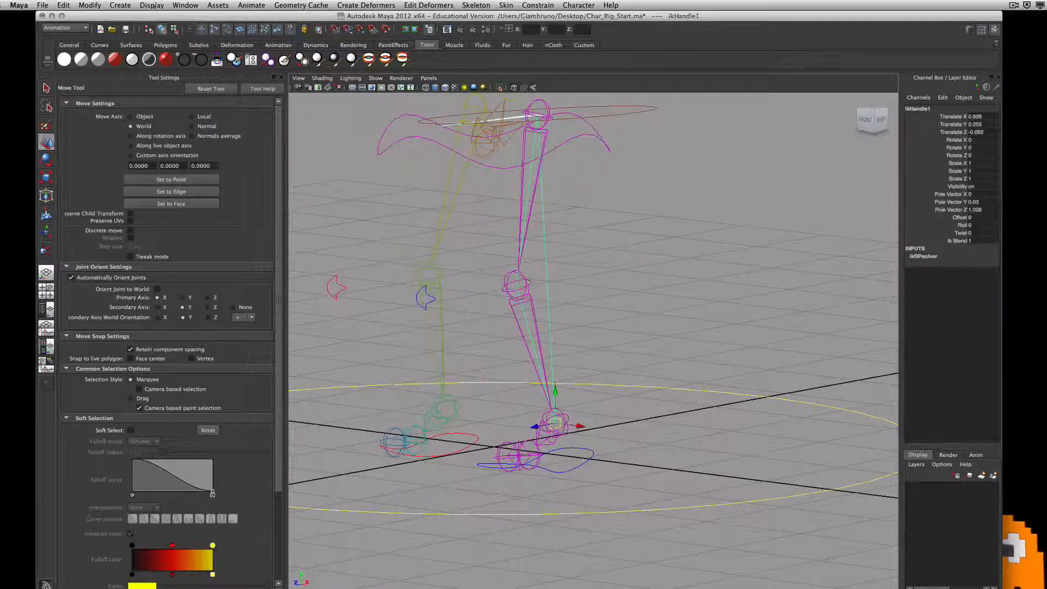
click(151, 5)
mouse_move(180, 140)
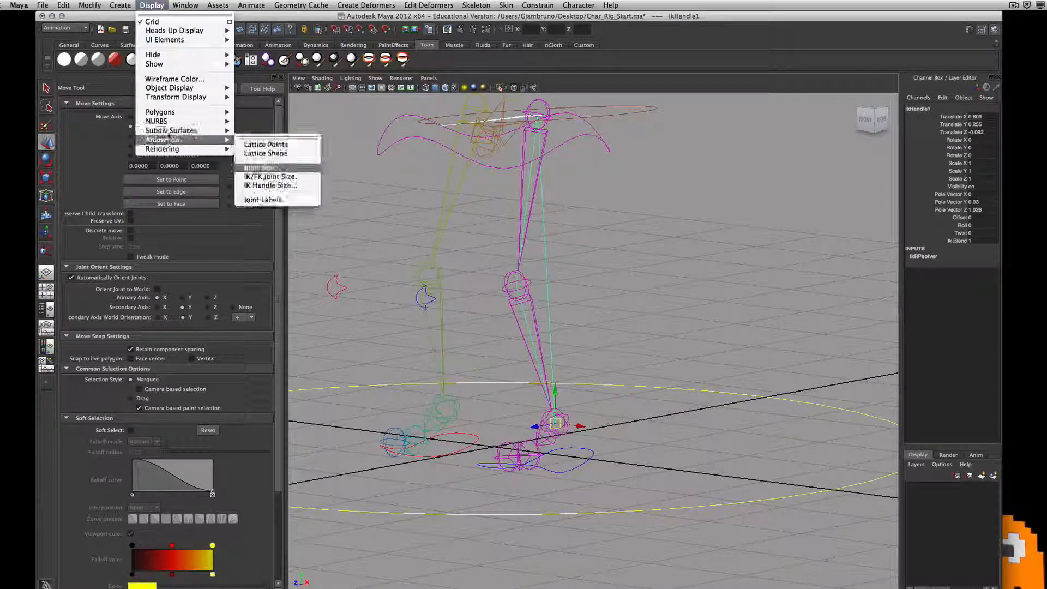
click(281, 186)
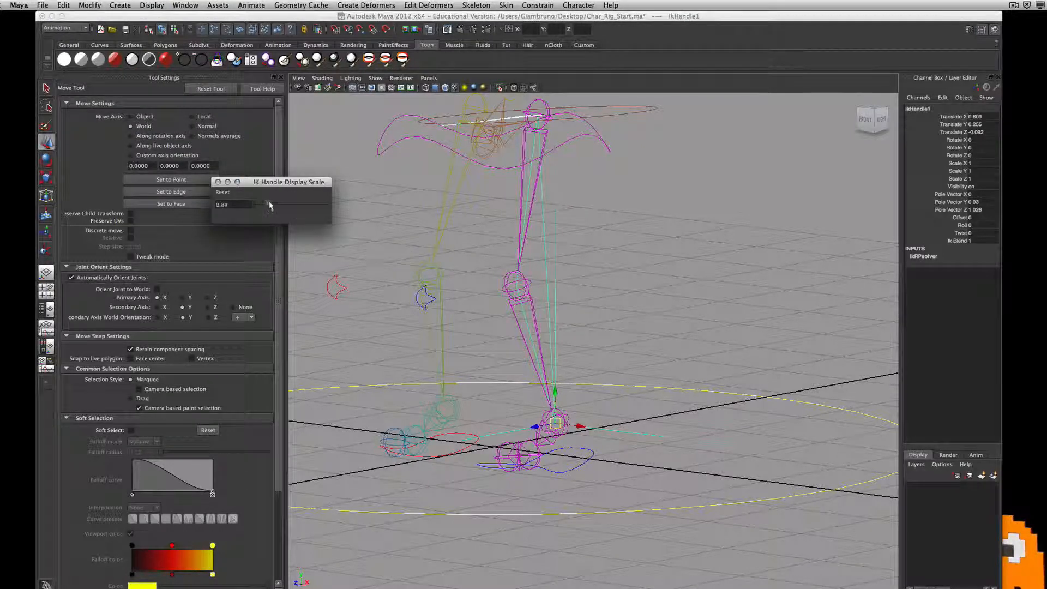
click(217, 182)
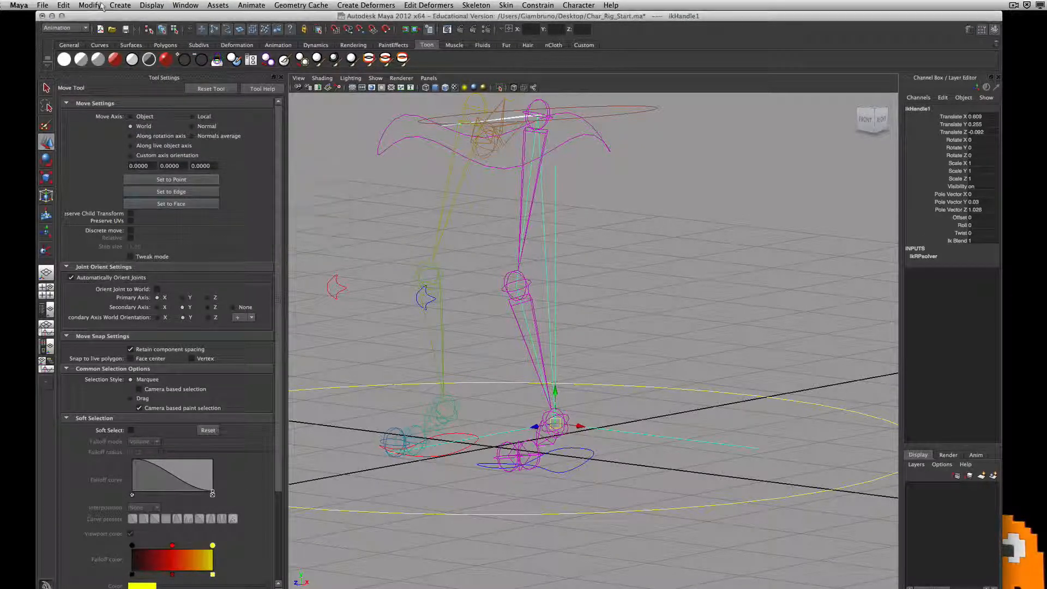
Step: Set the IK handle display scale to 0.51
click(151, 5)
mouse_move(180, 140)
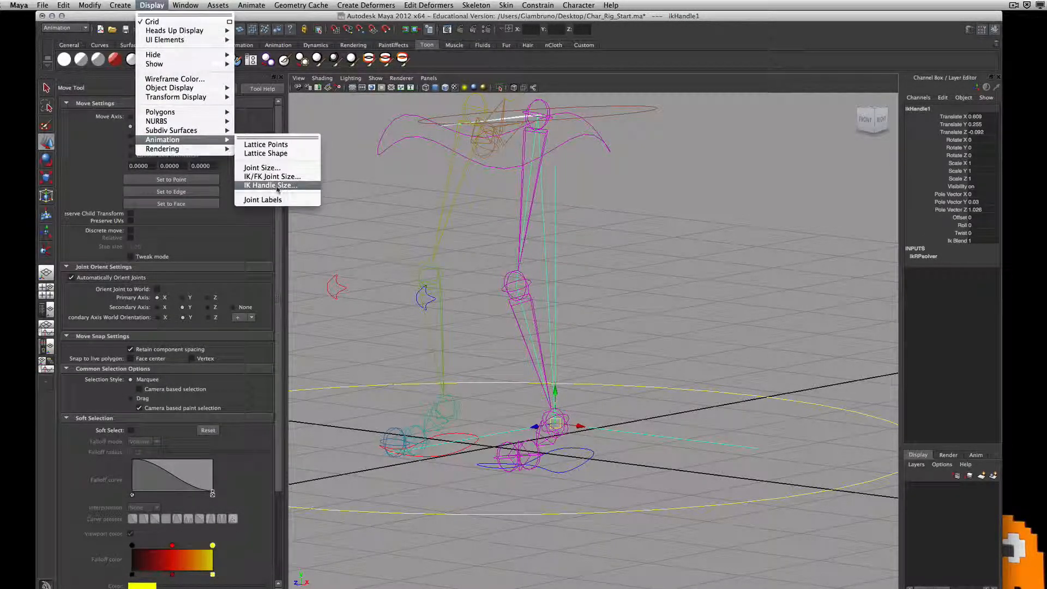
click(276, 186)
drag(271, 204, 260, 205)
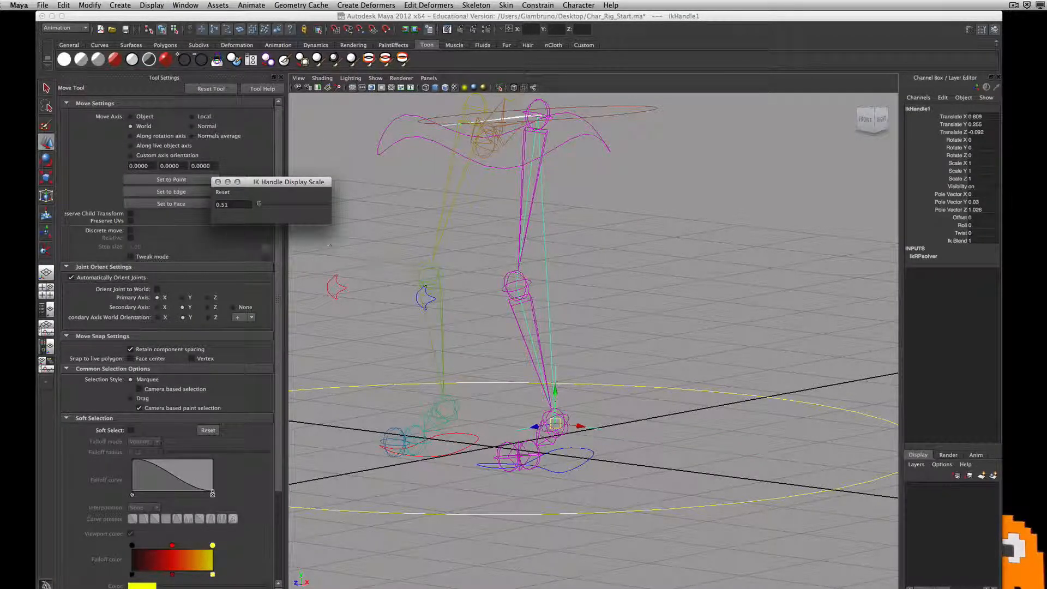
click(218, 182)
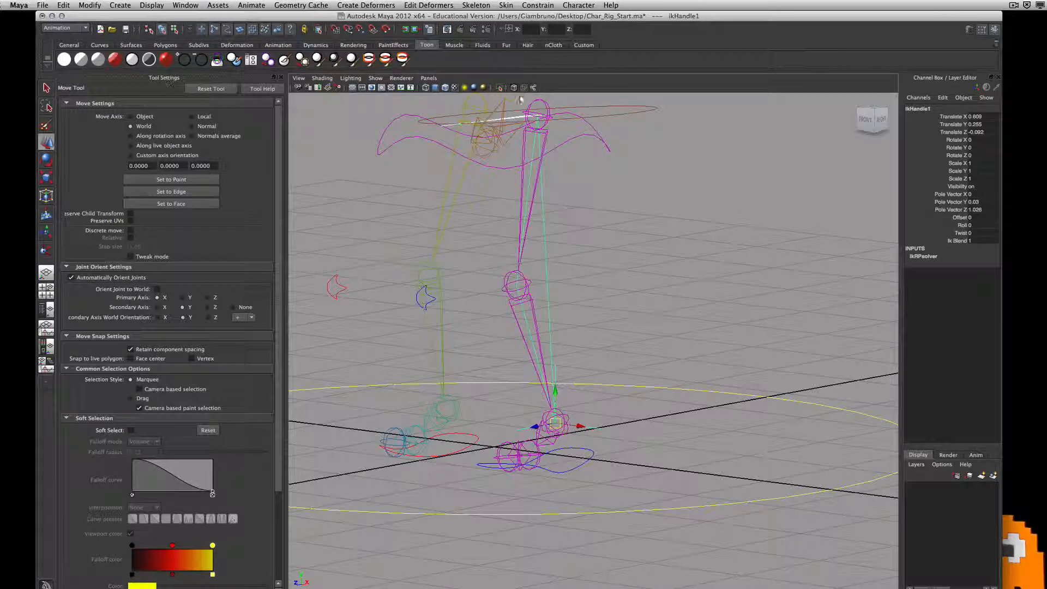
Step: Create an IK handle from the right hip joint to the right ankle joint using the ikRPsolver
alt+drag(630, 246, 515, 408)
click(499, 403)
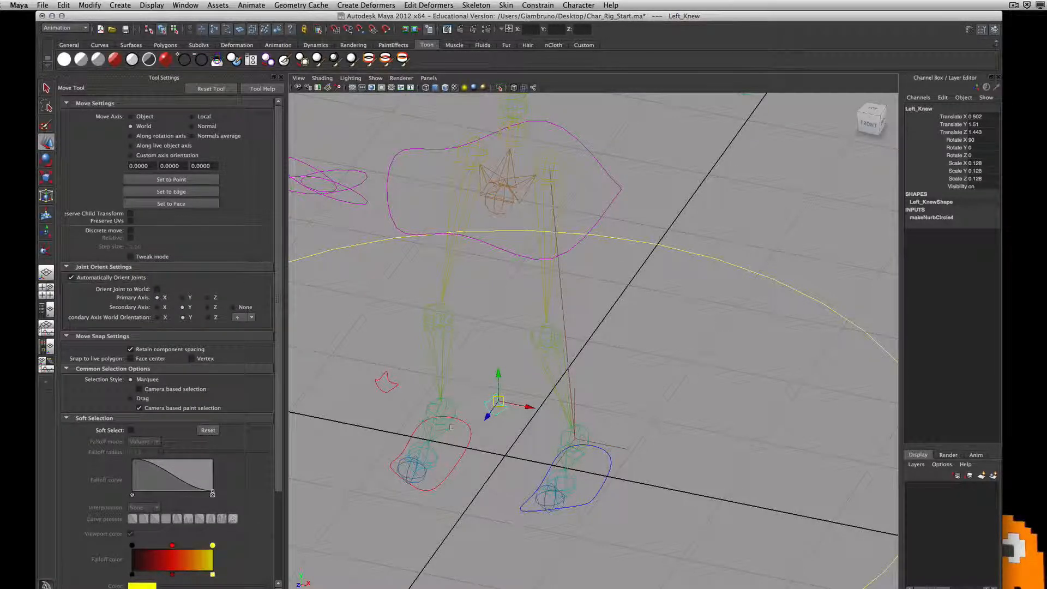
click(493, 328)
click(482, 6)
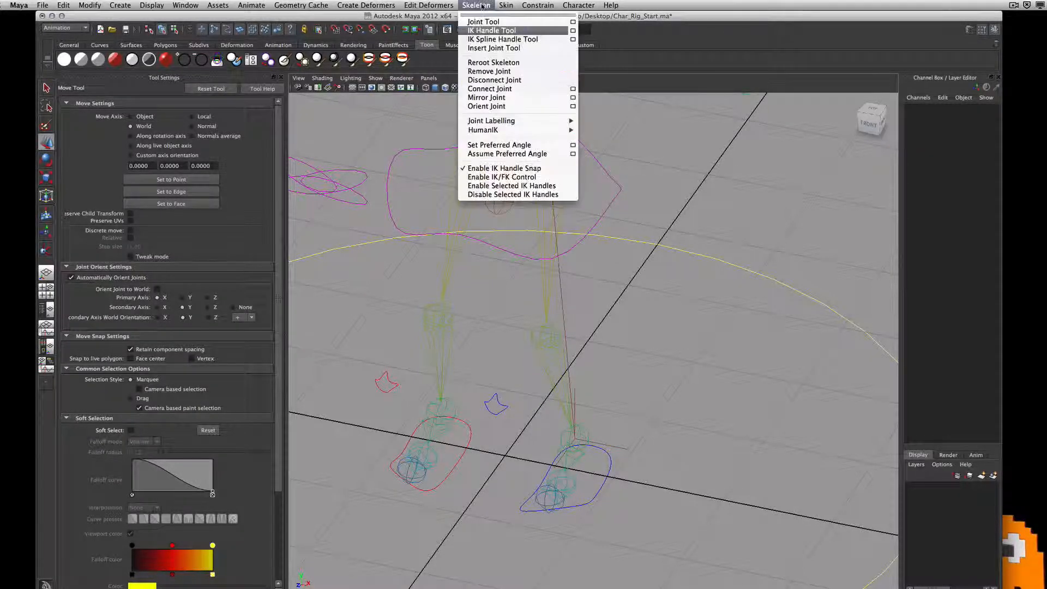
click(492, 30)
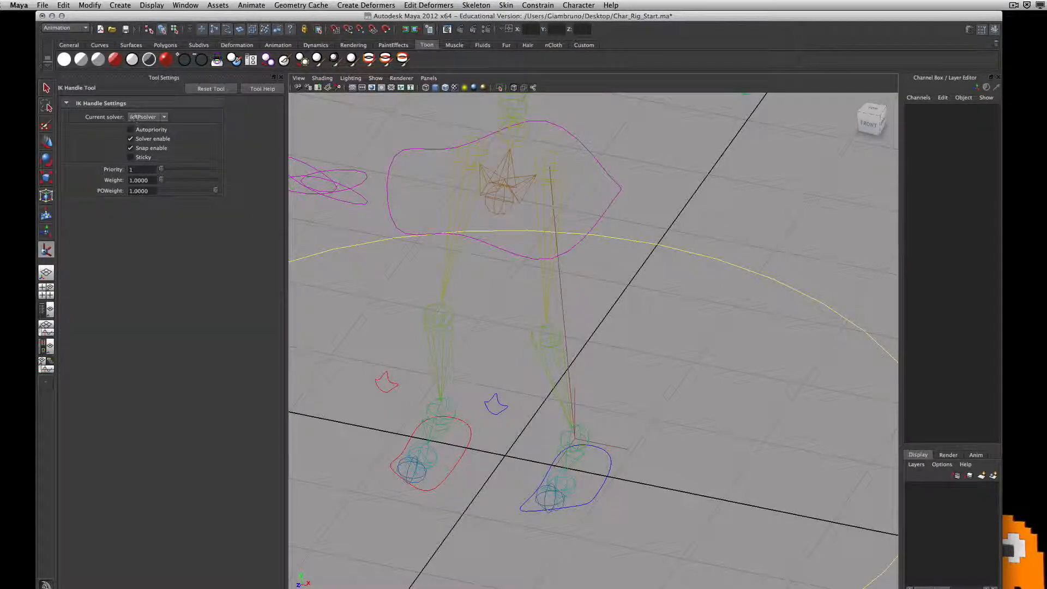
alt+drag(352, 274, 524, 229)
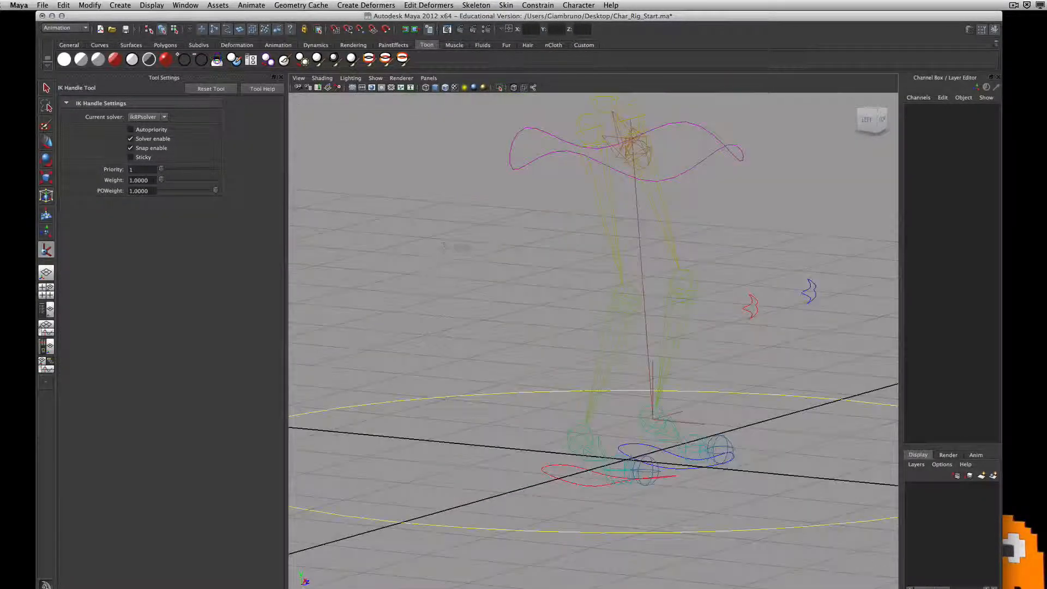
click(590, 128)
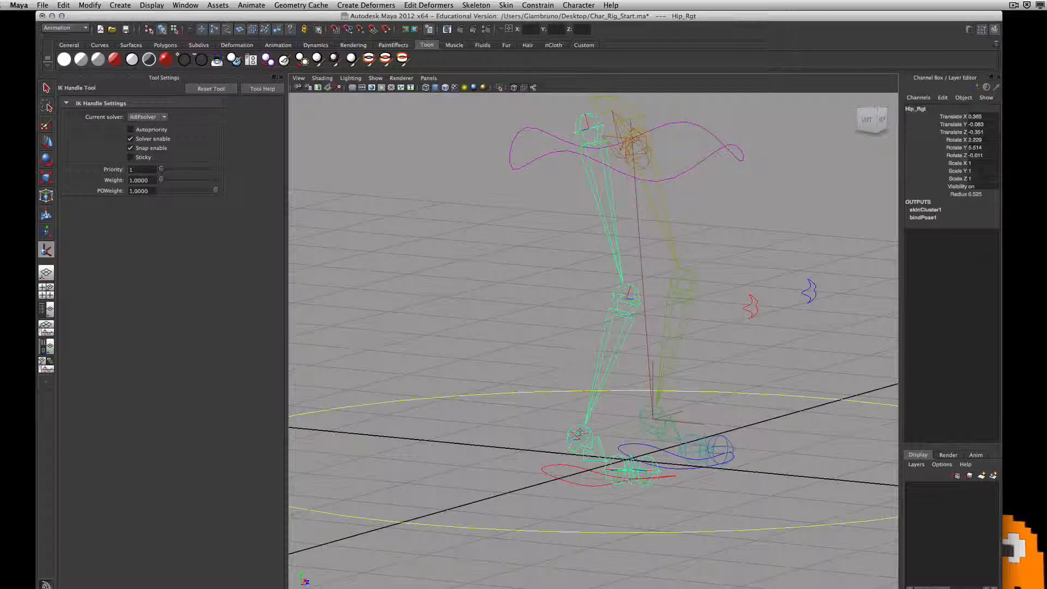
click(580, 433)
alt+drag(602, 437, 488, 456)
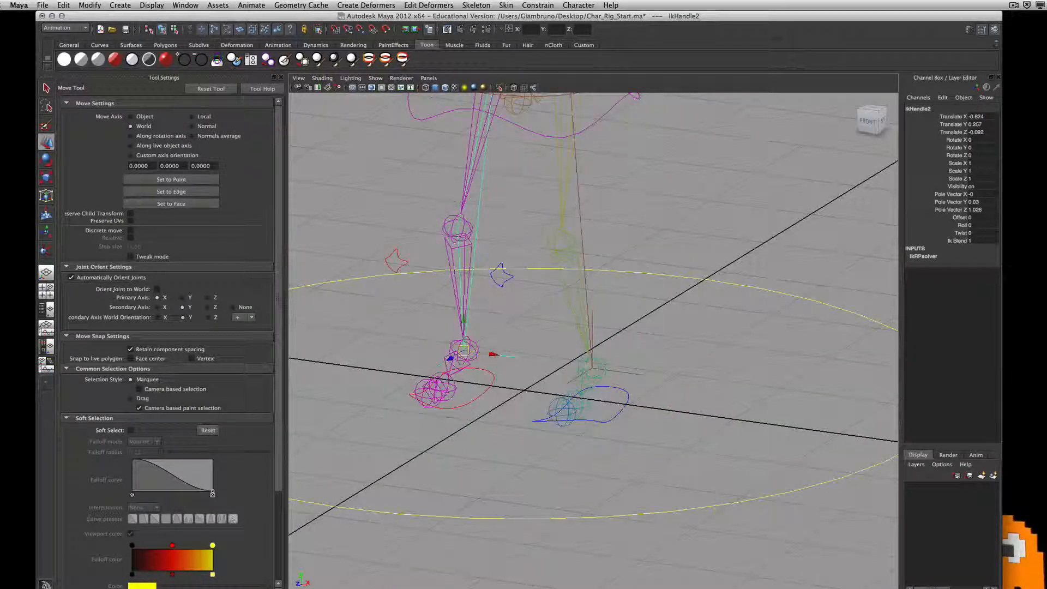
Step: Set the IK Handle tool's current solver to ikSCsolver
click(476, 6)
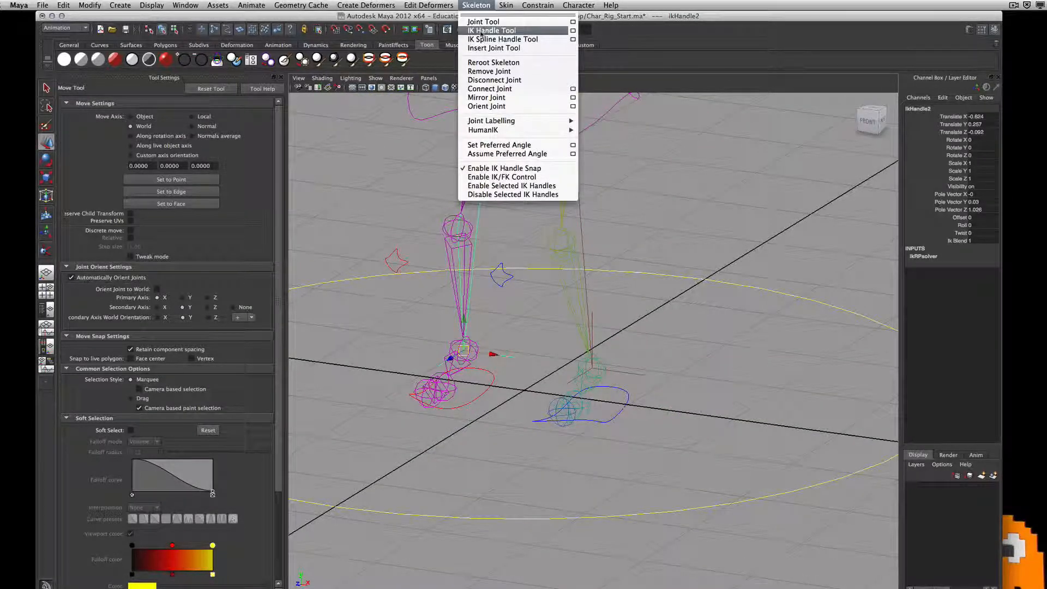
click(573, 31)
click(144, 117)
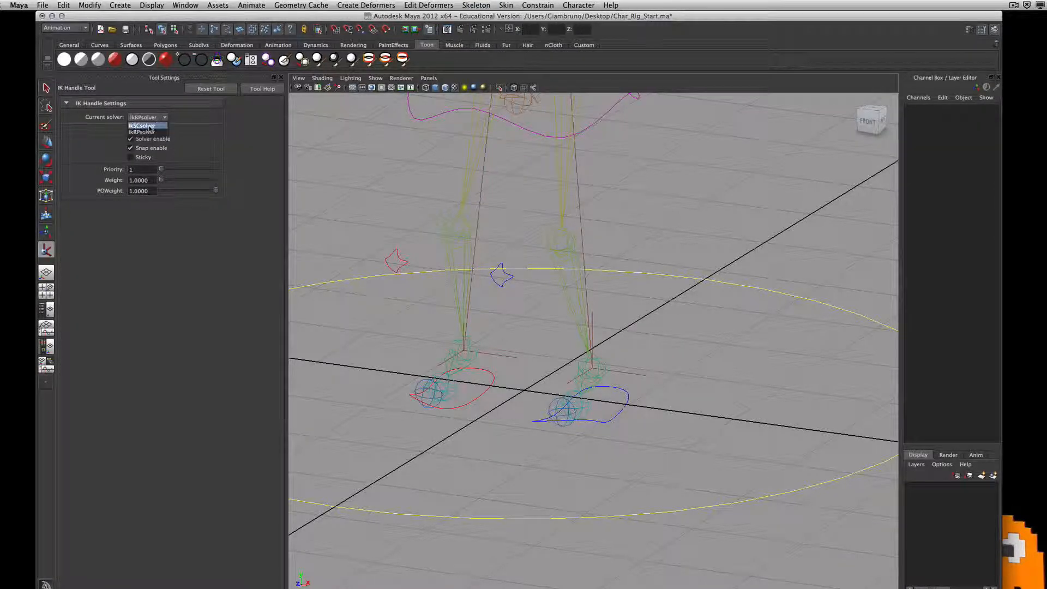
click(146, 140)
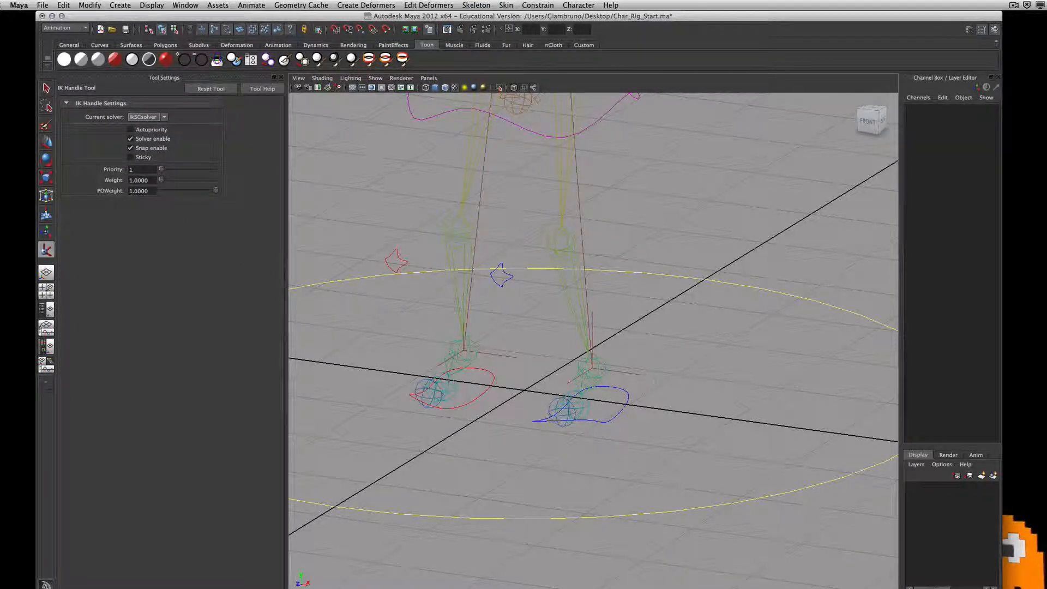
Step: Create a single-chain IK handle from the left ankle joint to the left ball joint, then activate the Move tool
alt+drag(661, 399, 625, 385)
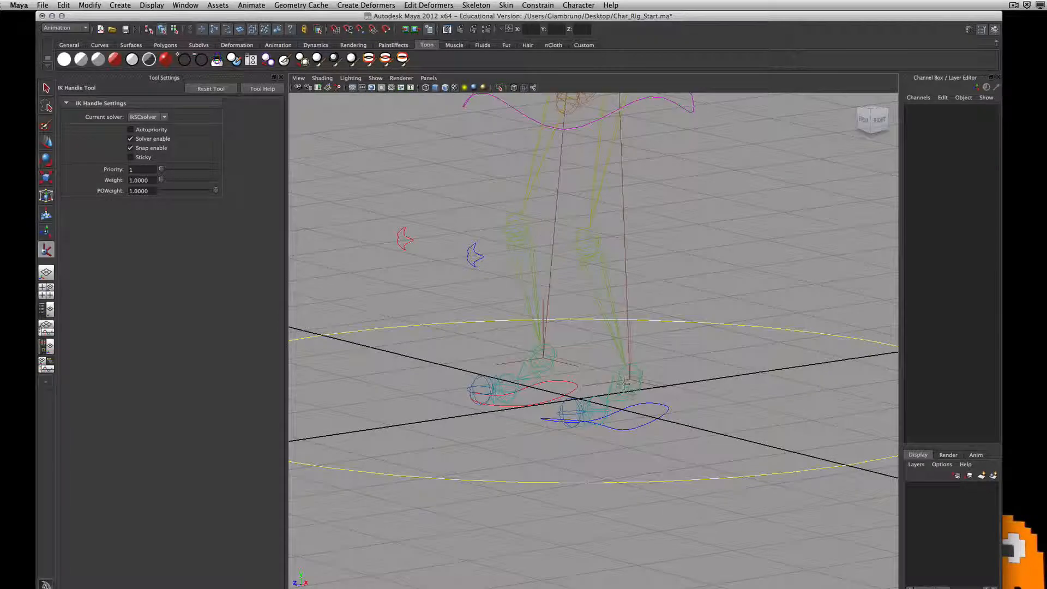
alt+right_drag(638, 398, 676, 400)
alt+middle_drag(676, 399, 628, 353)
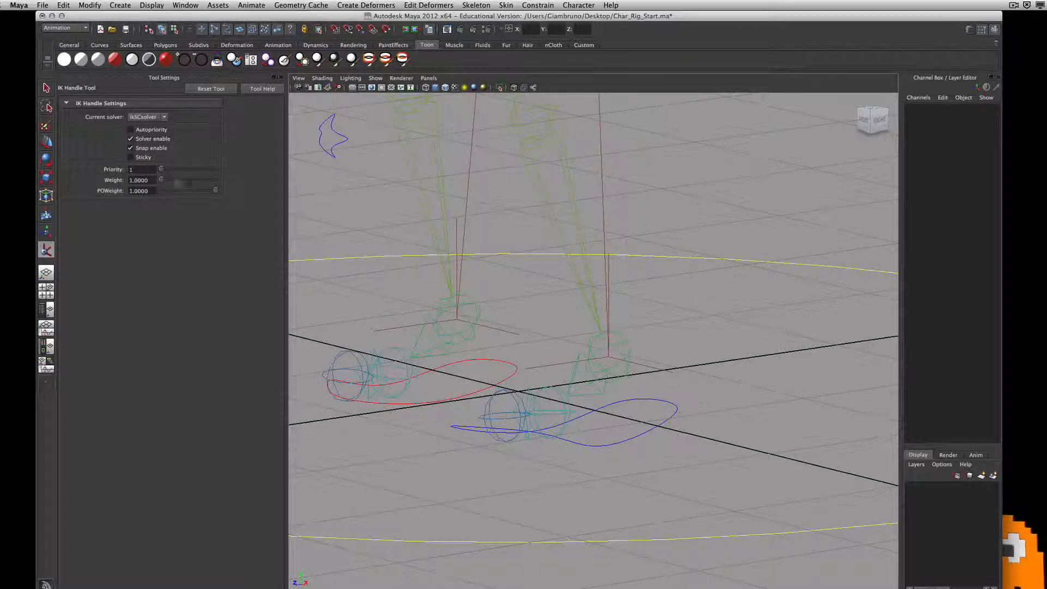
click(615, 353)
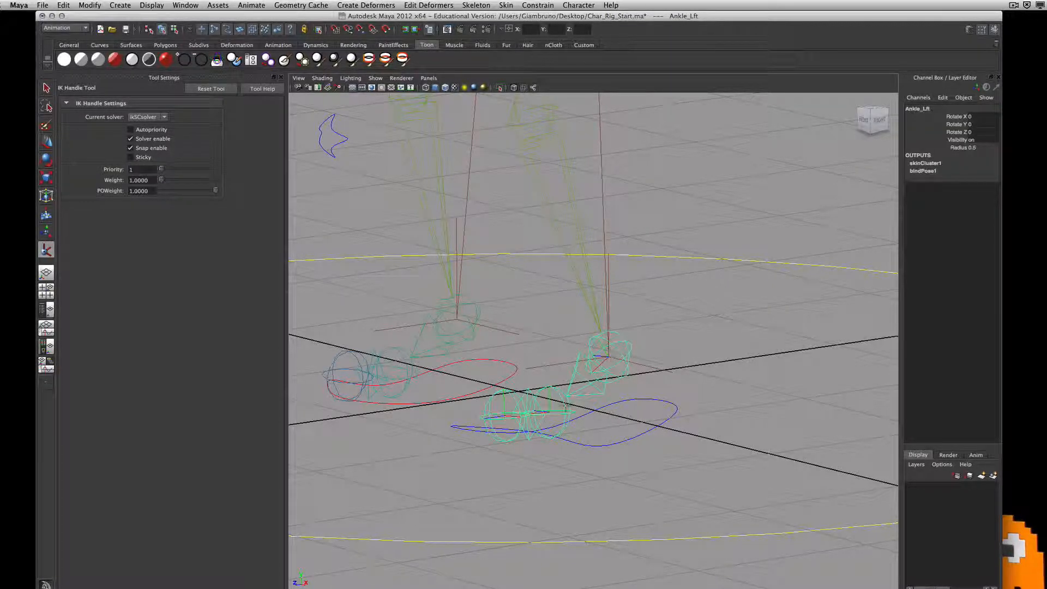
click(561, 410)
key(w)
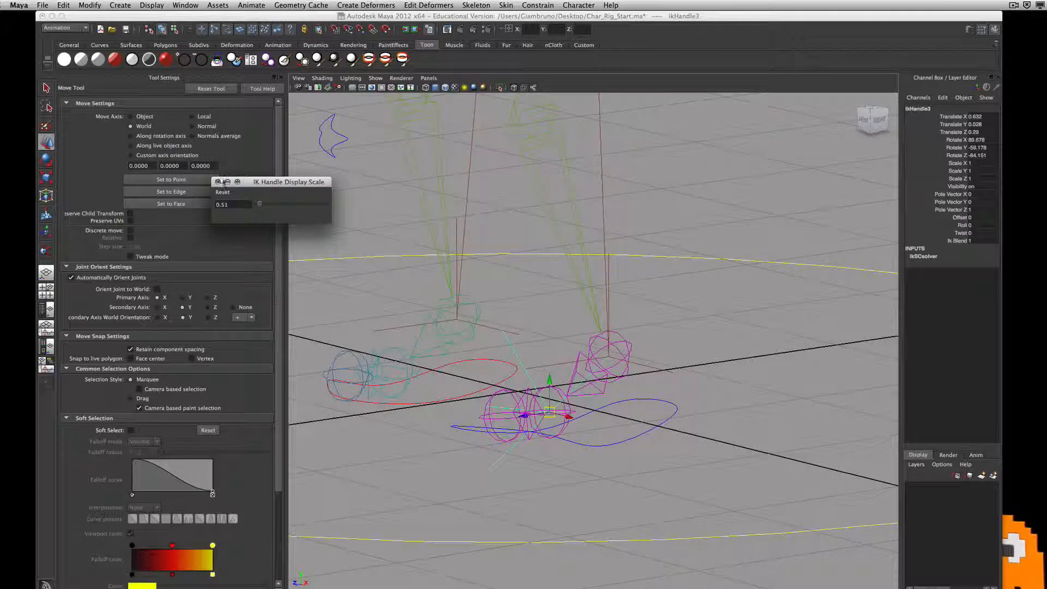
click(218, 182)
Step: Create a single-chain IK handle from the left ball joint to the left toe joint, then select the left ball's IK handle
click(475, 4)
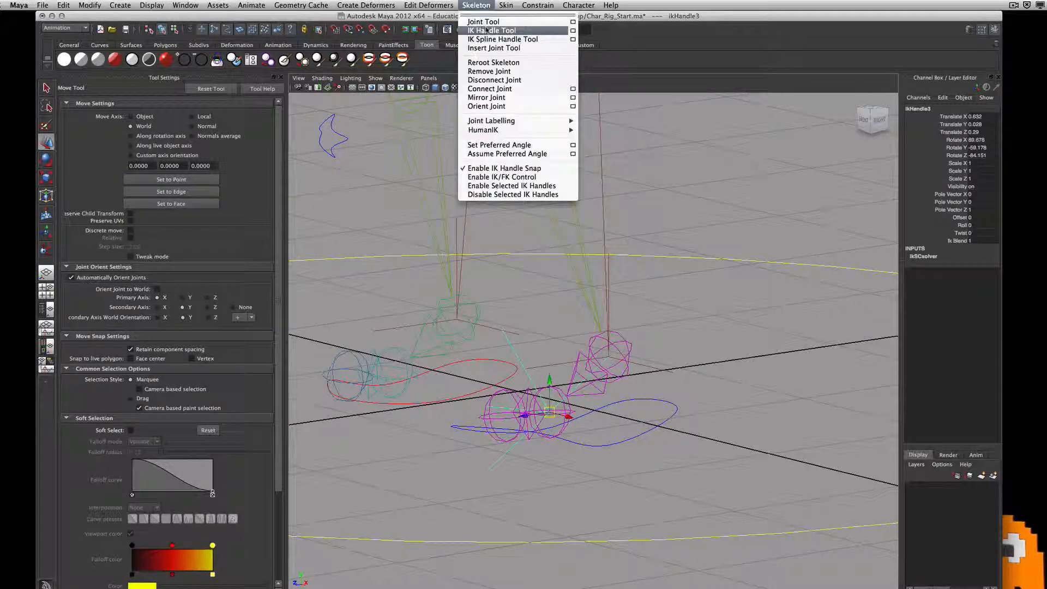
click(486, 27)
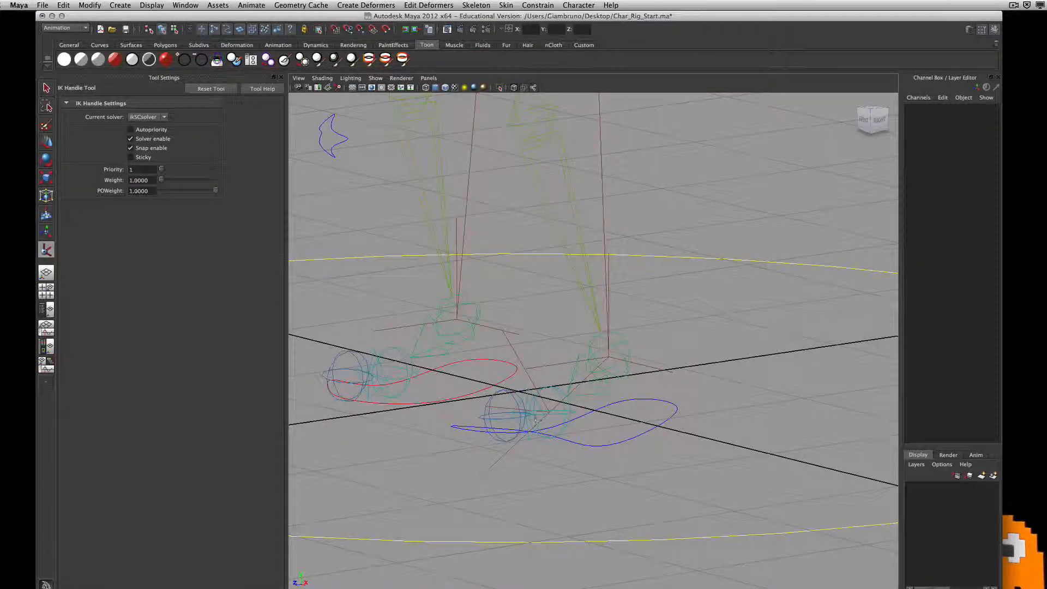
scroll(572, 427, up, 2)
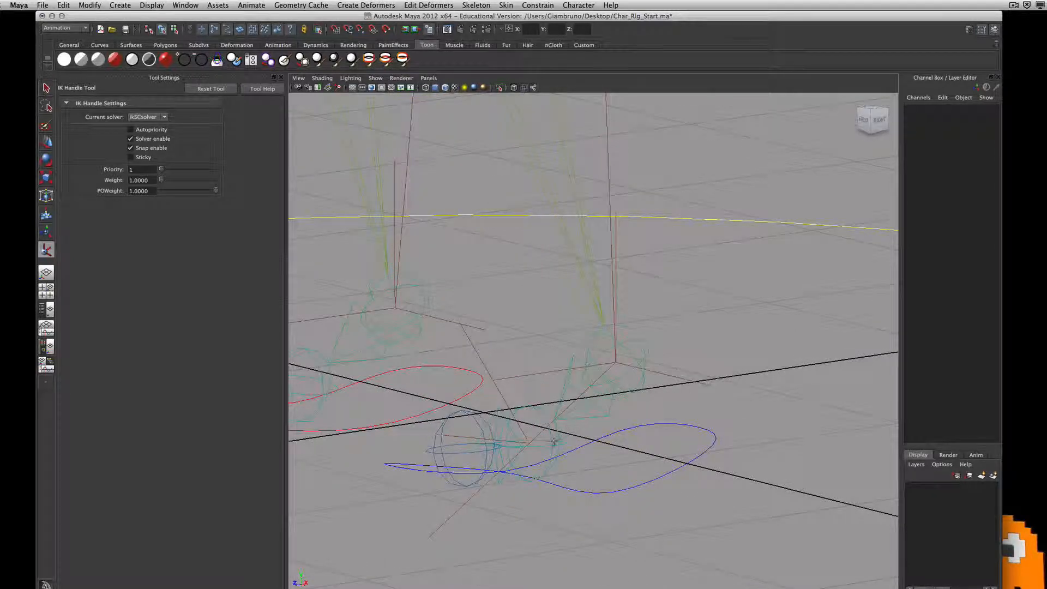
click(497, 445)
click(443, 456)
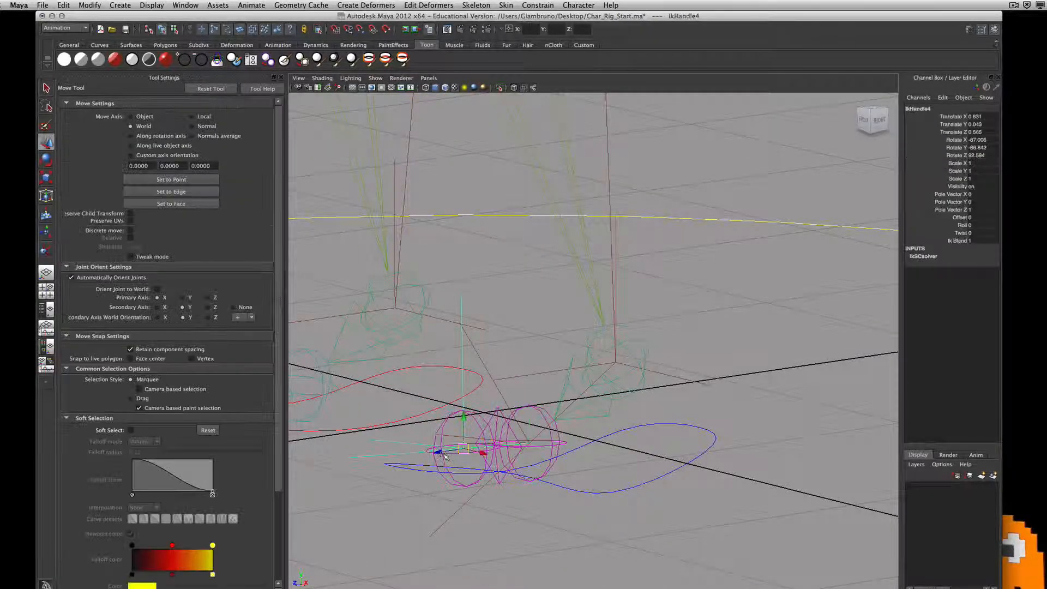
alt+drag(443, 457, 555, 475)
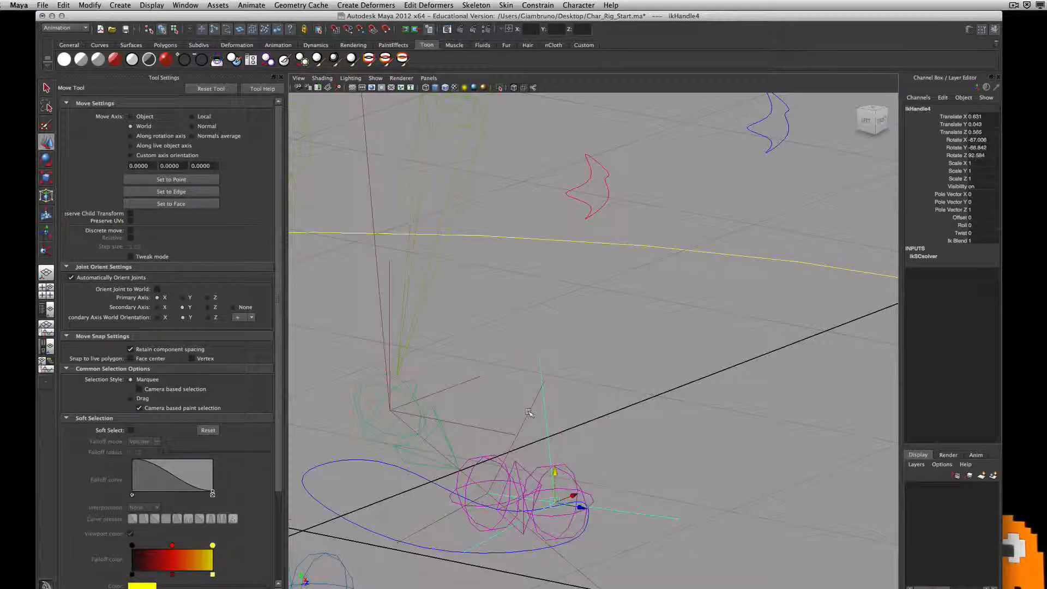
click(488, 471)
Step: Create a single-chain IK handle from the right ankle joint to the right ball joint, then activate the Move tool
alt+drag(488, 472, 537, 465)
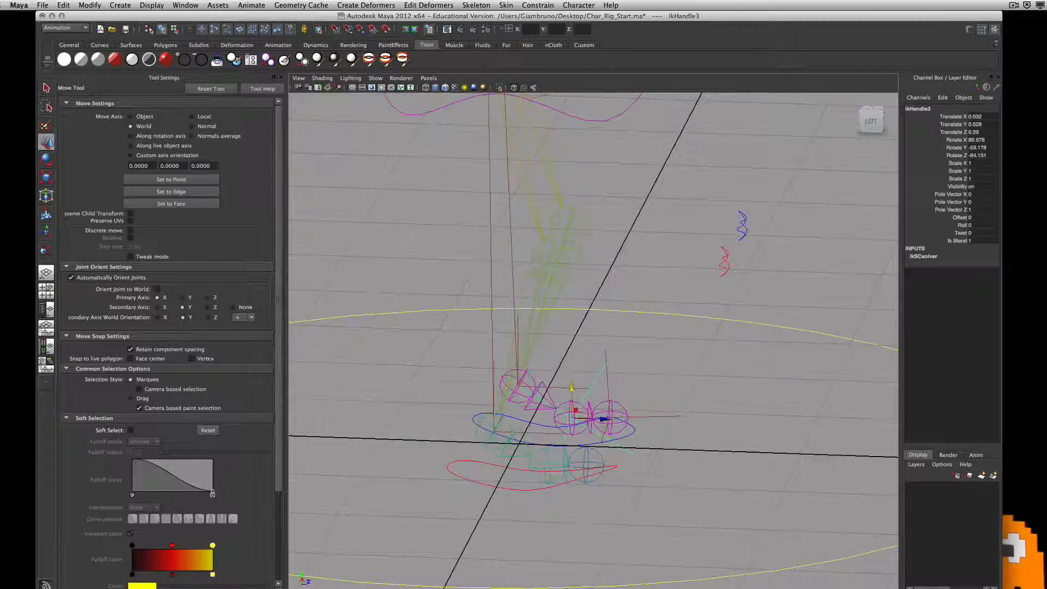
click(477, 5)
click(479, 31)
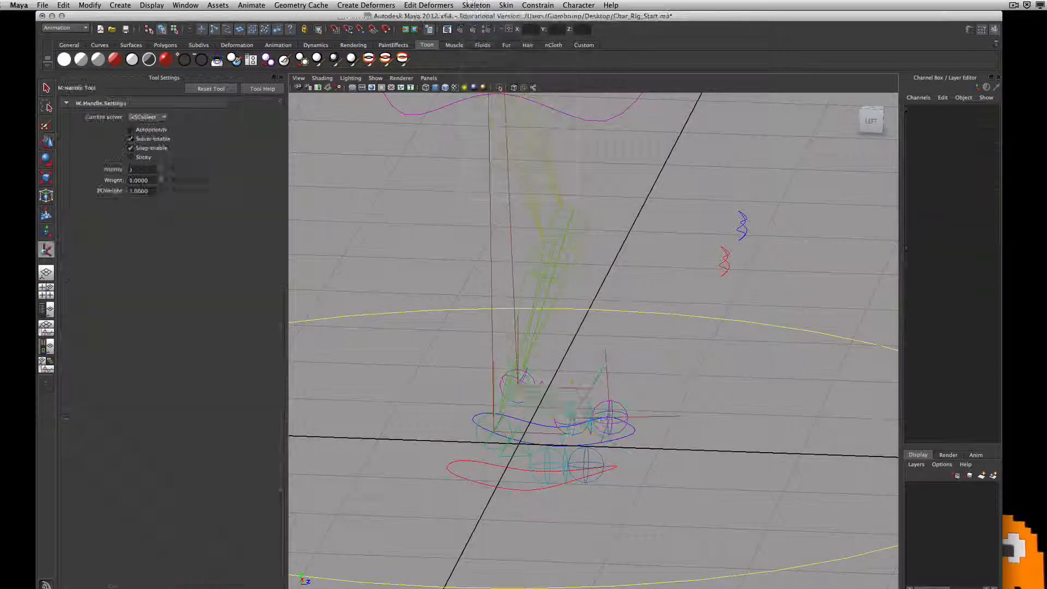
click(547, 466)
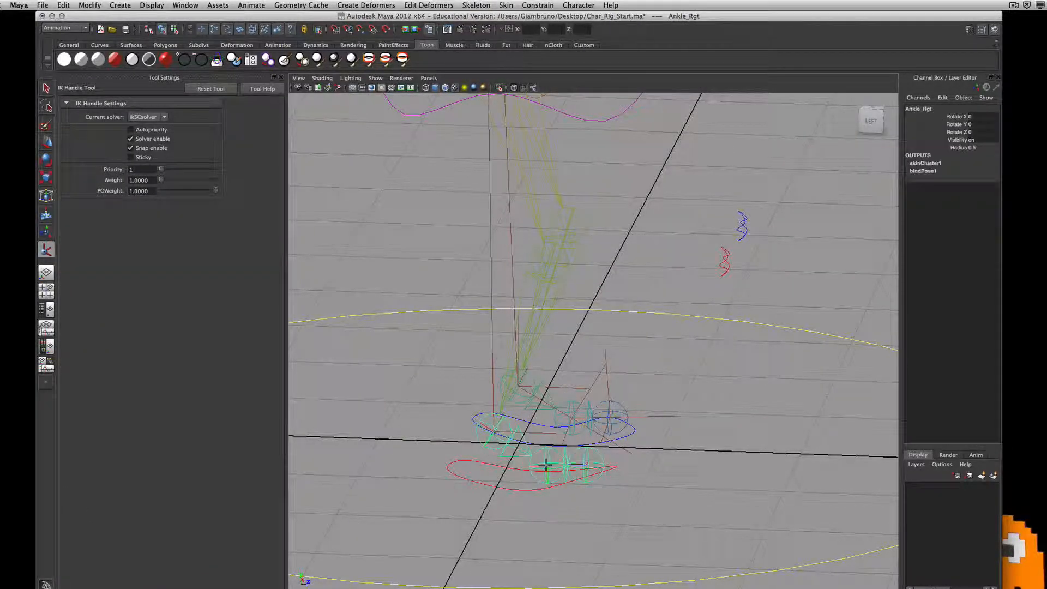
key(w)
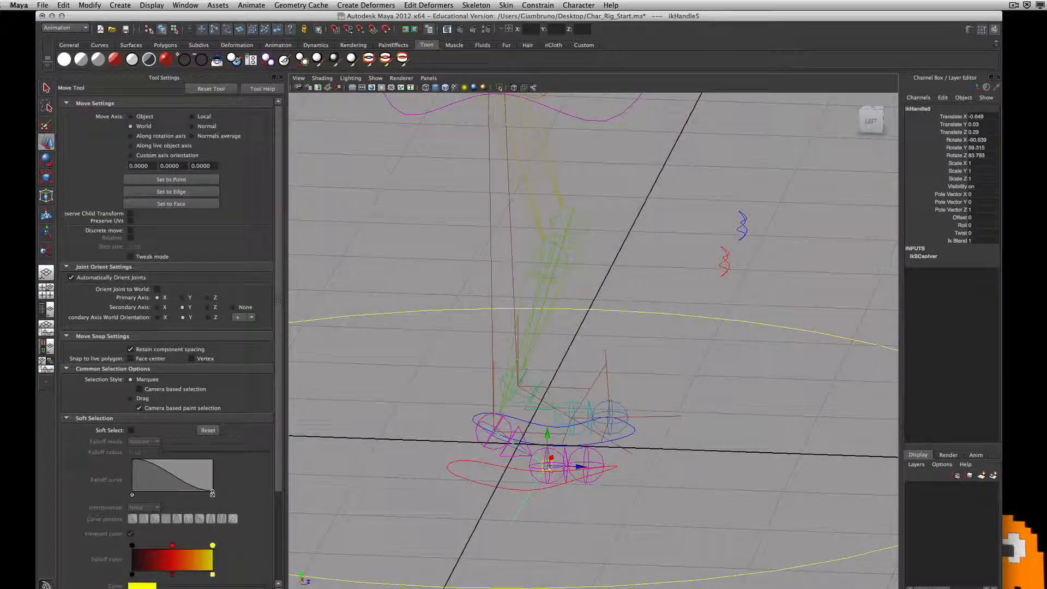
Step: Create a single-chain IK handle from the right ball joint to the right toe joint and select that handle
click(460, 5)
click(479, 31)
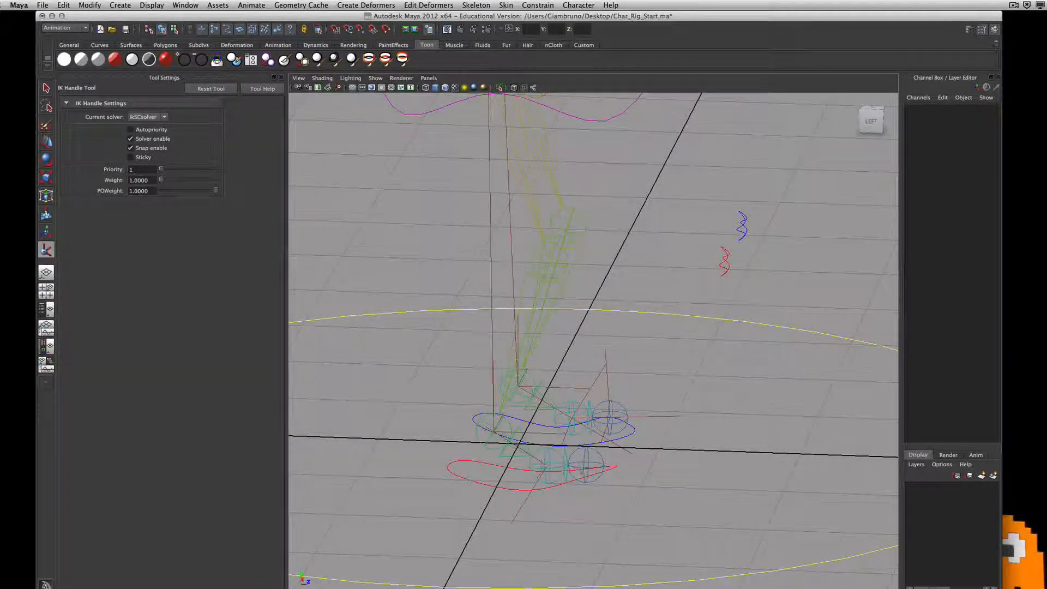
click(544, 465)
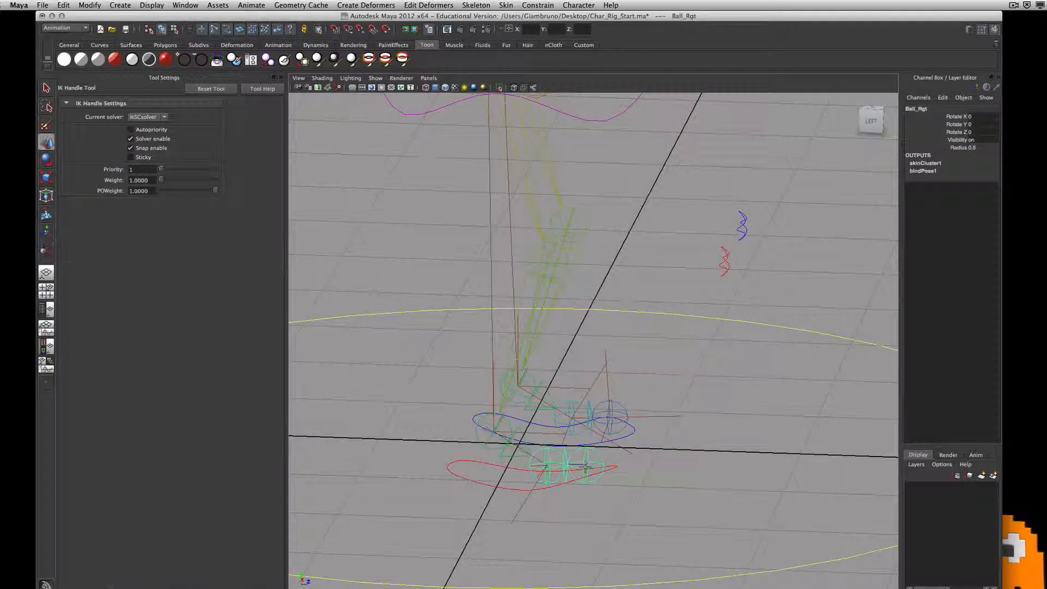
click(587, 467)
alt+drag(587, 467, 447, 453)
click(411, 470)
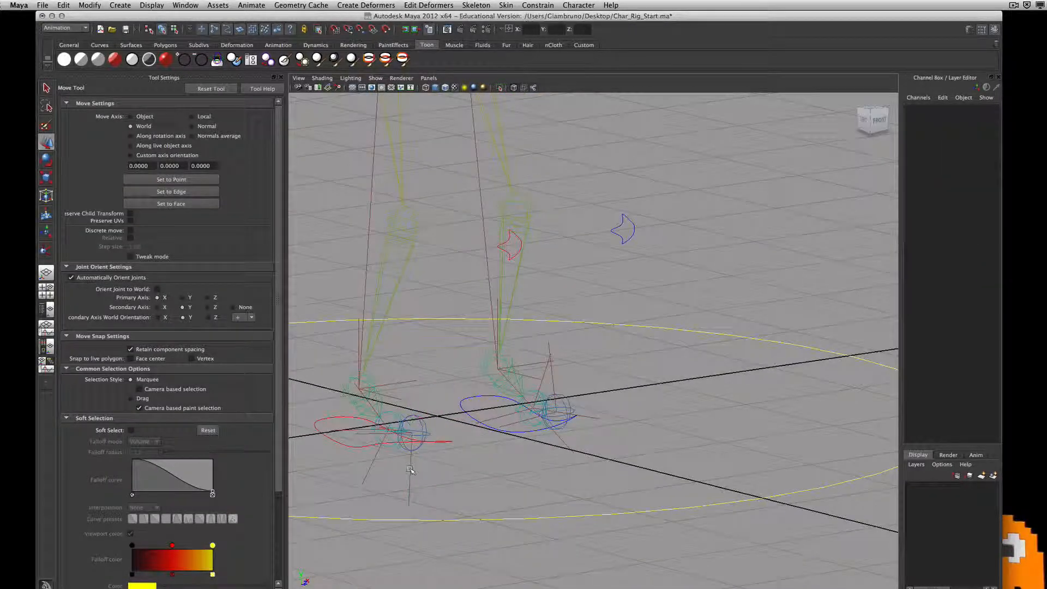
click(410, 470)
Step: Examine the whole rig from the front, including the eye control curve and the leg IK handles
mouse_move(413, 402)
mouse_down()
mouse_move(414, 363)
mouse_move(414, 404)
mouse_up()
alt+drag(595, 381, 540, 404)
alt+right_drag(545, 403, 509, 402)
alt+drag(508, 401, 586, 441)
alt+middle_drag(696, 301, 699, 482)
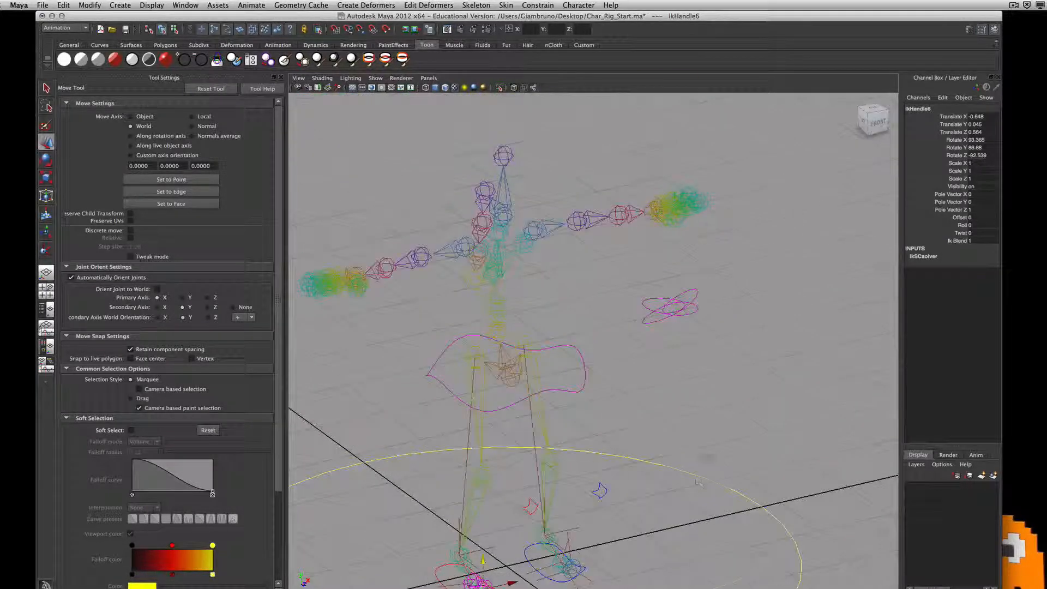
alt+drag(699, 483, 629, 428)
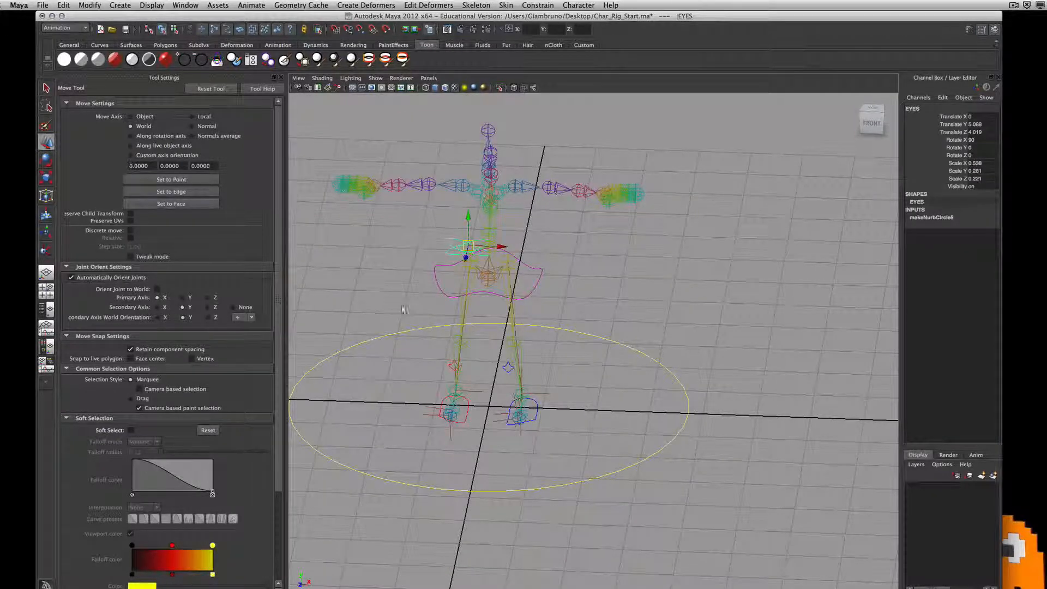
alt+drag(540, 371, 541, 318)
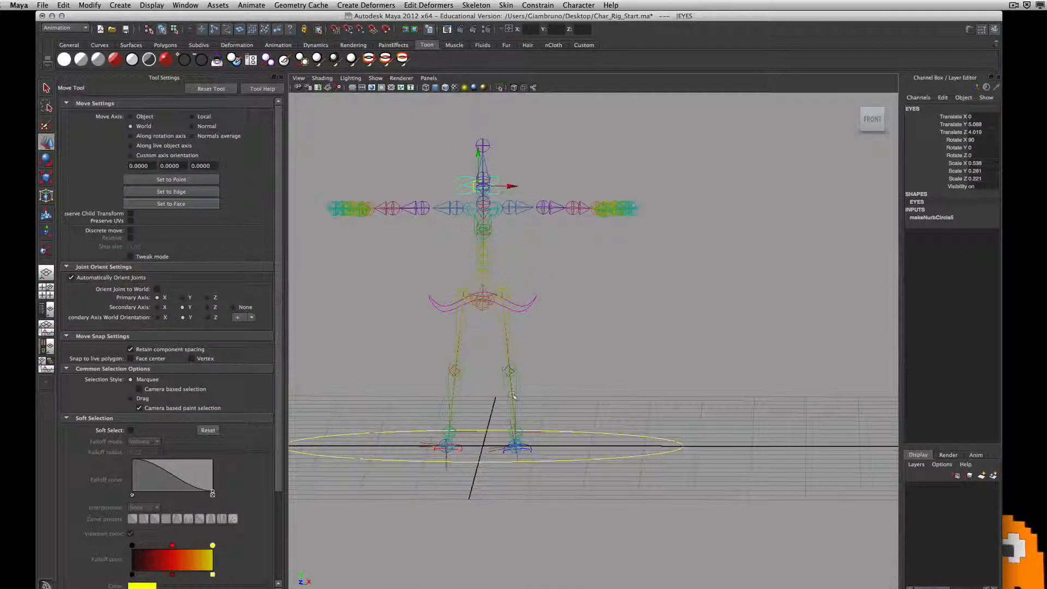
Step: Freeze the transformations of the eye control curve
alt+drag(513, 395, 654, 321)
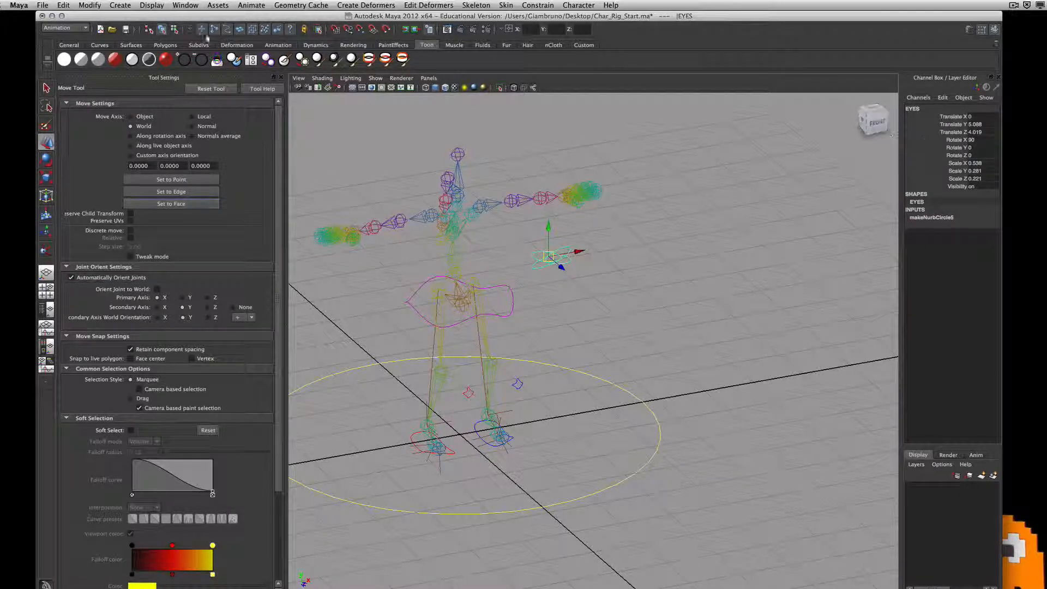
click(89, 5)
click(97, 40)
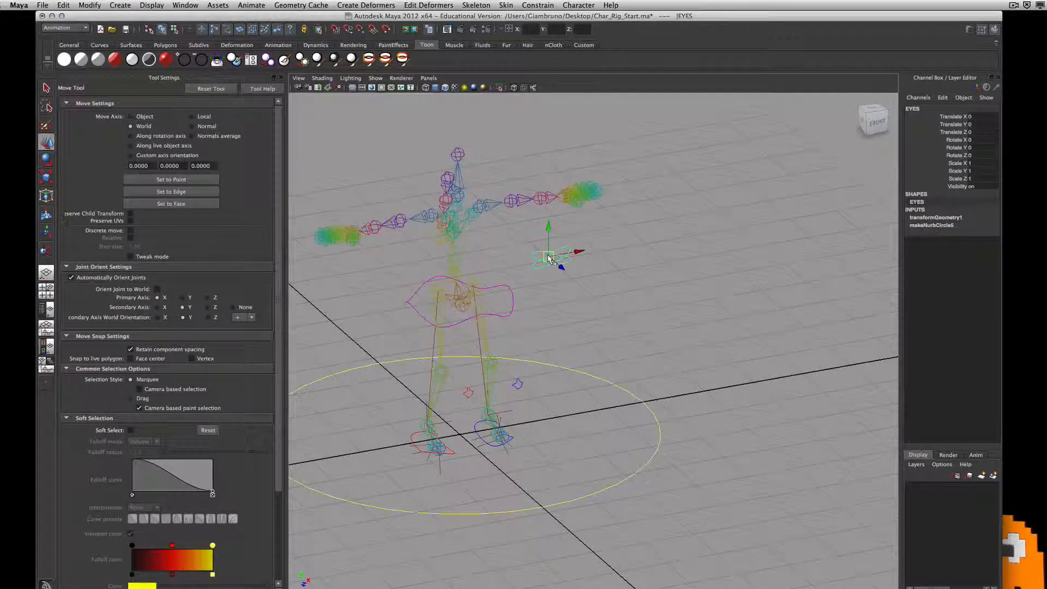
Step: Select the CoG, both knee, ground, both foot and eye control curves together and freeze their transformations
click(510, 314)
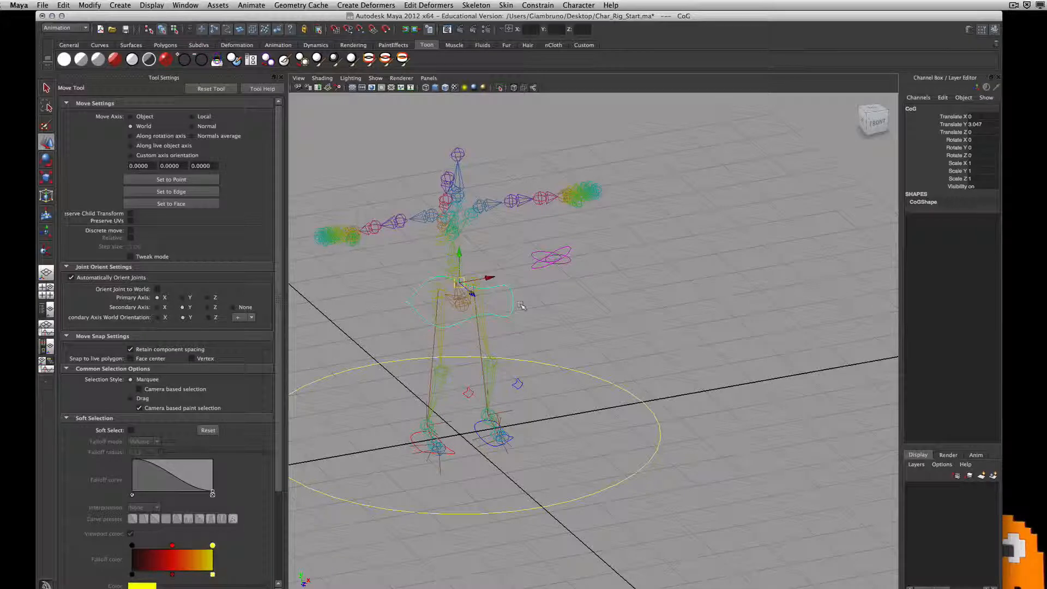
click(517, 384)
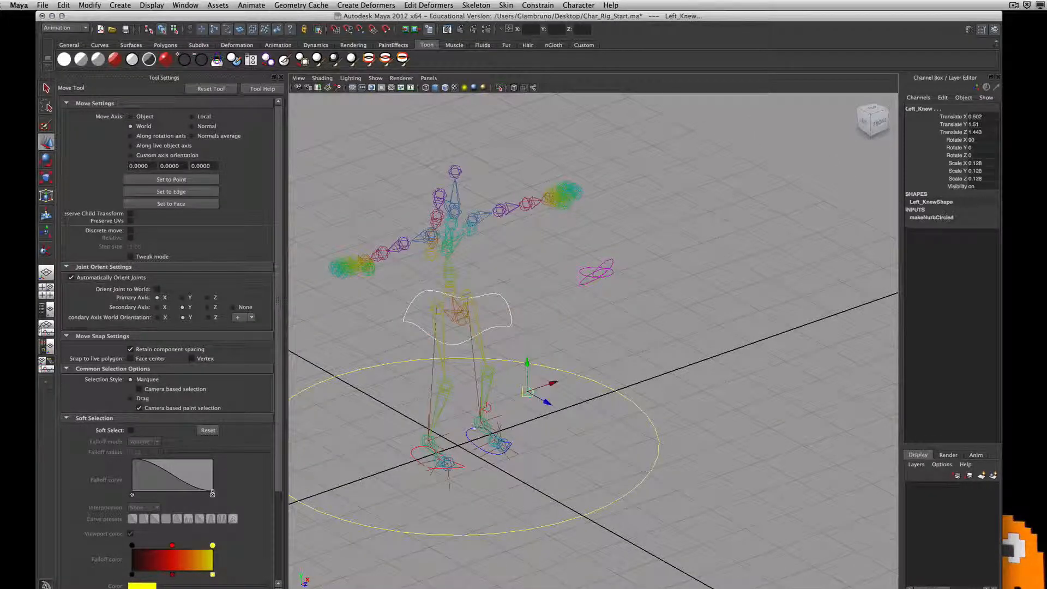
alt+drag(518, 384, 541, 419)
click(552, 427)
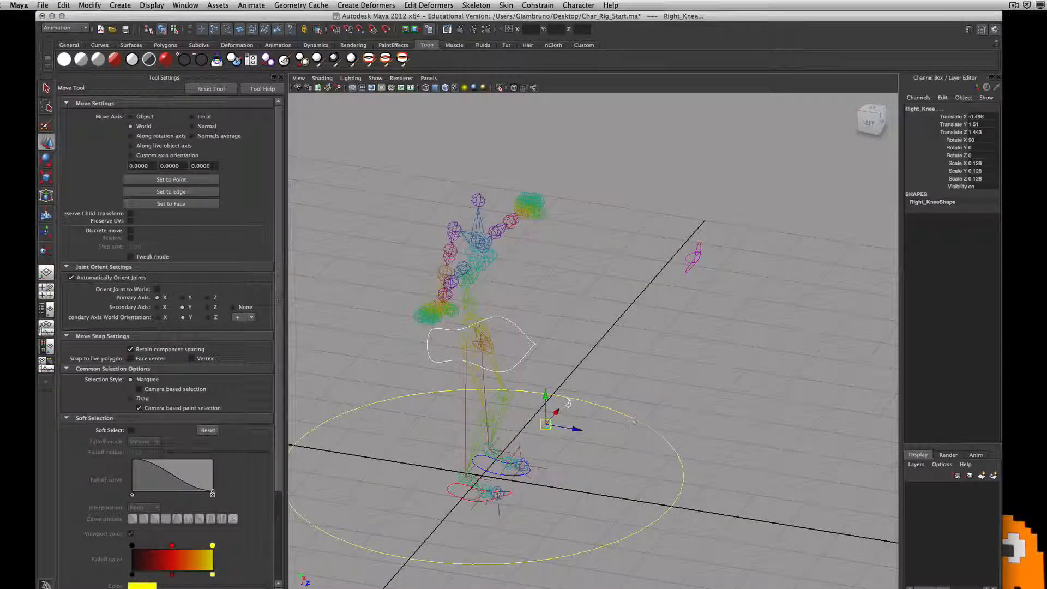
click(618, 413)
alt+drag(618, 413, 579, 418)
alt+drag(424, 482, 633, 240)
click(467, 500)
click(538, 494)
click(641, 263)
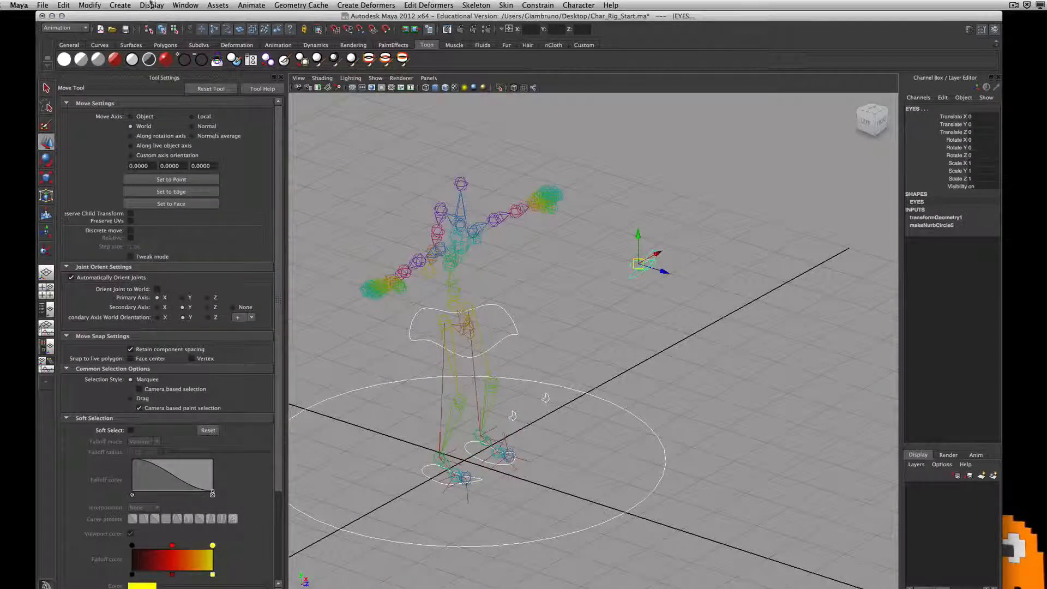
click(87, 6)
click(101, 40)
Step: Delete the construction history of all the selected control curves
click(63, 5)
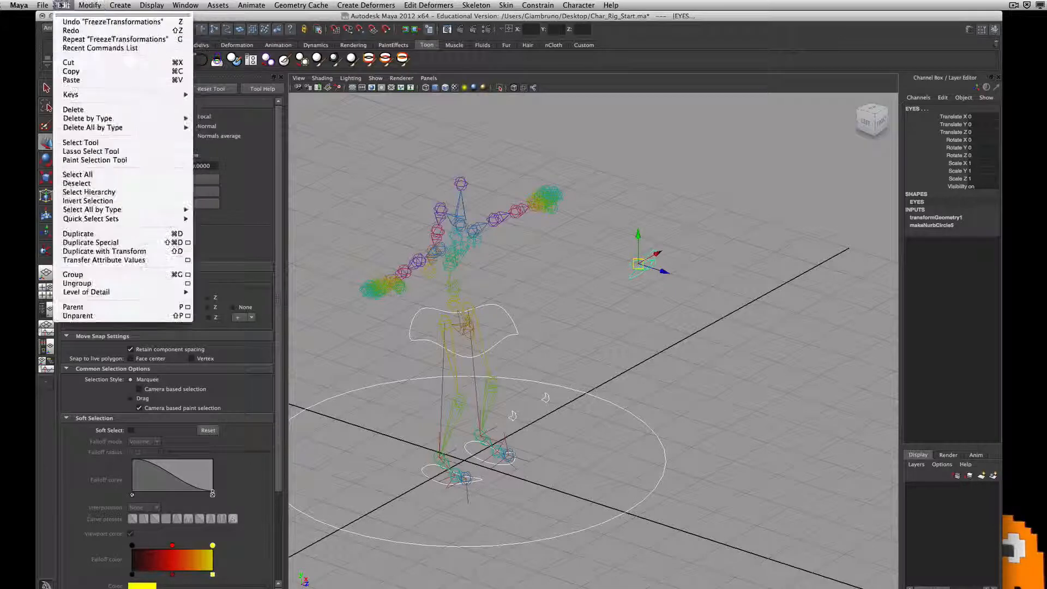
mouse_move(188, 212)
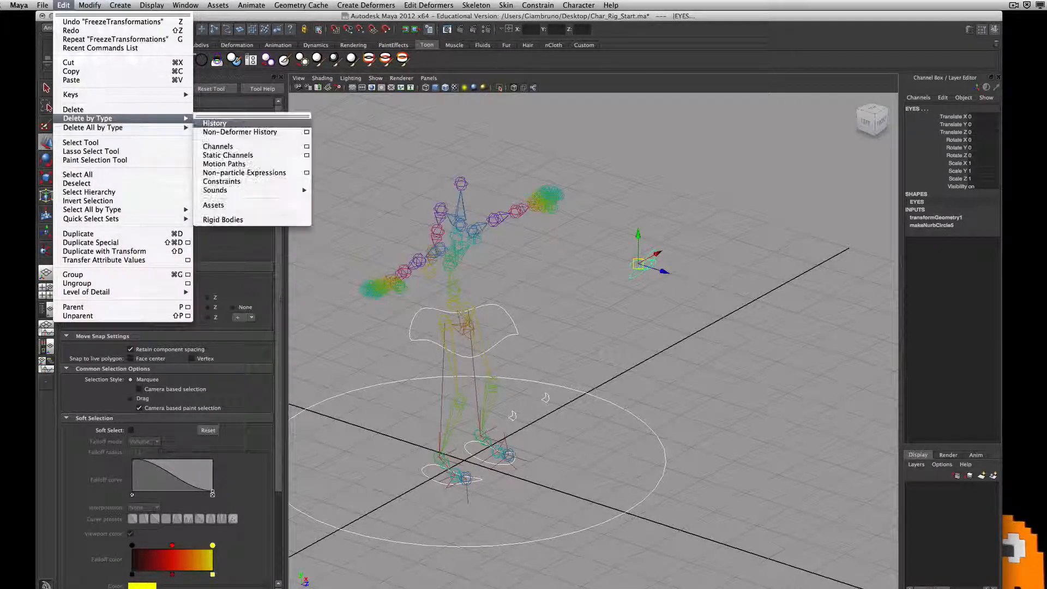
mouse_move(143, 119)
click(219, 120)
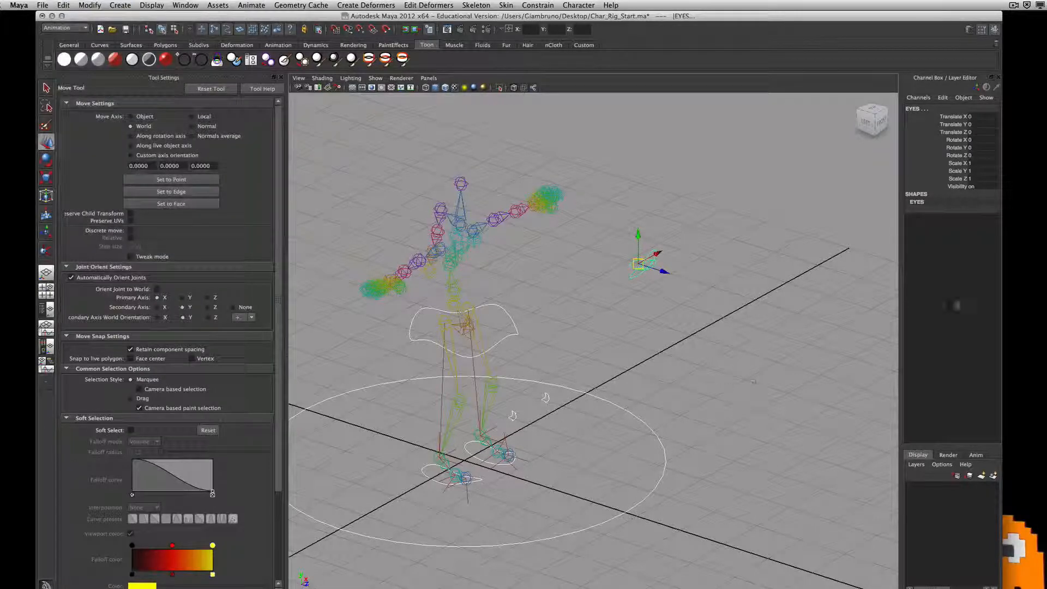
Step: Check the channel values and history of the ground, right foot, CoG, knee and eye controls one by one
click(726, 378)
click(615, 410)
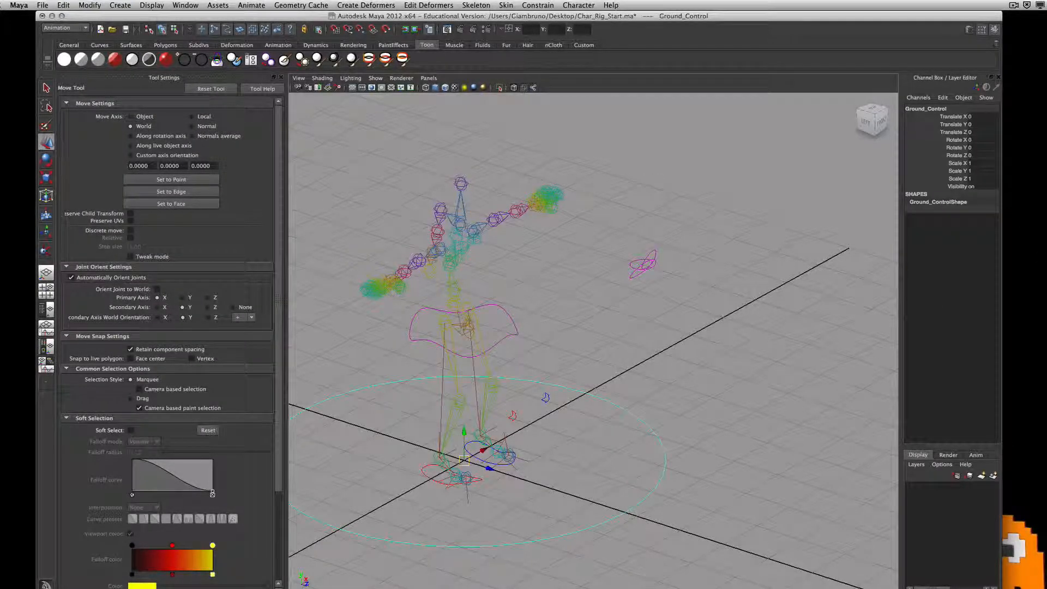
click(424, 474)
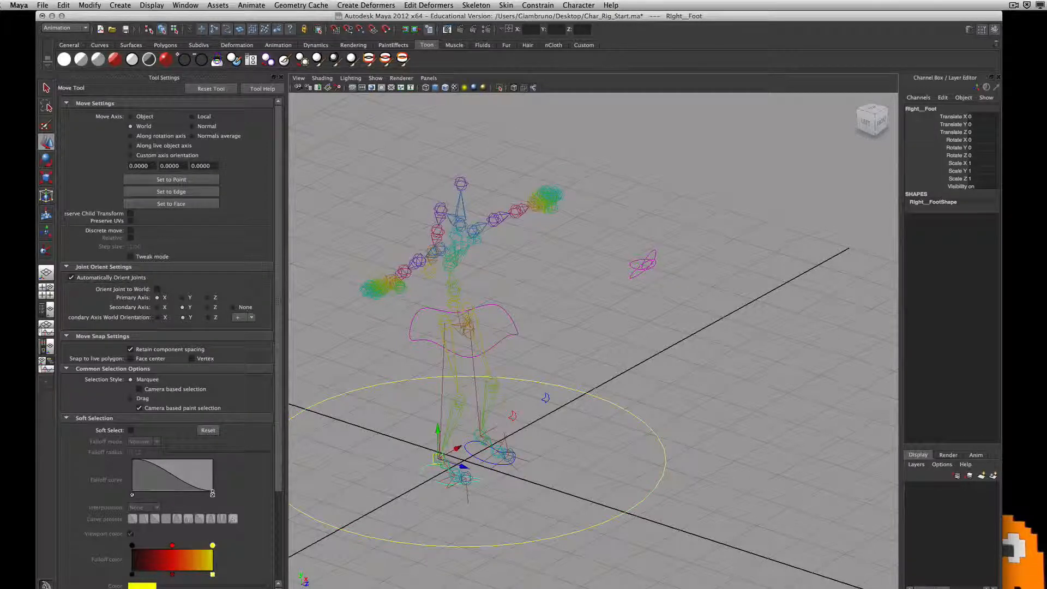
alt+drag(612, 452, 570, 447)
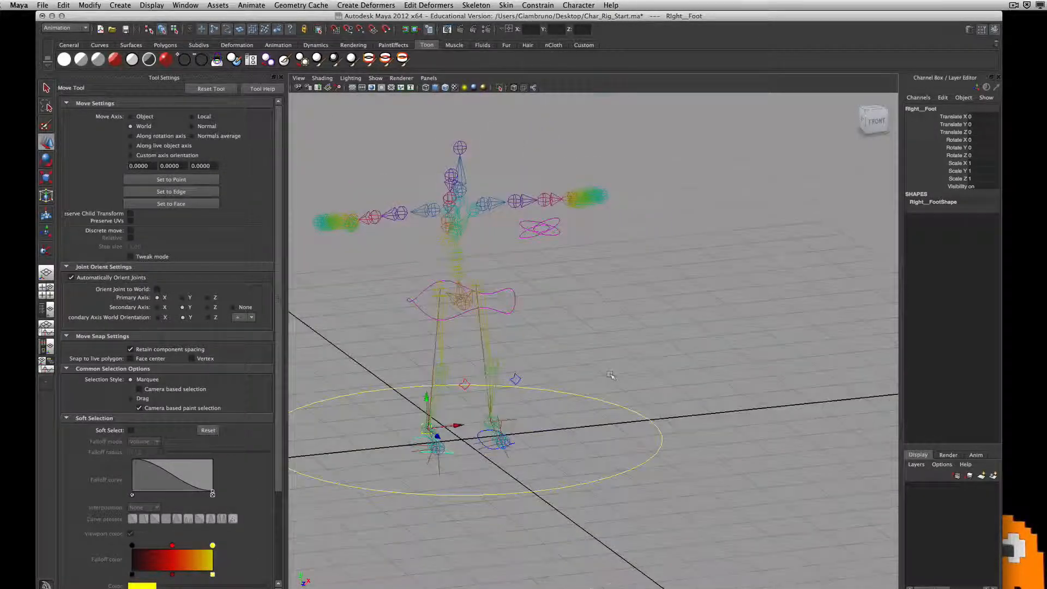
alt+right_drag(570, 447, 611, 375)
alt+middle_drag(600, 382, 720, 314)
mouse_move(719, 315)
alt+mouse_down()
mouse_move(649, 313)
mouse_move(725, 316)
alt+mouse_up()
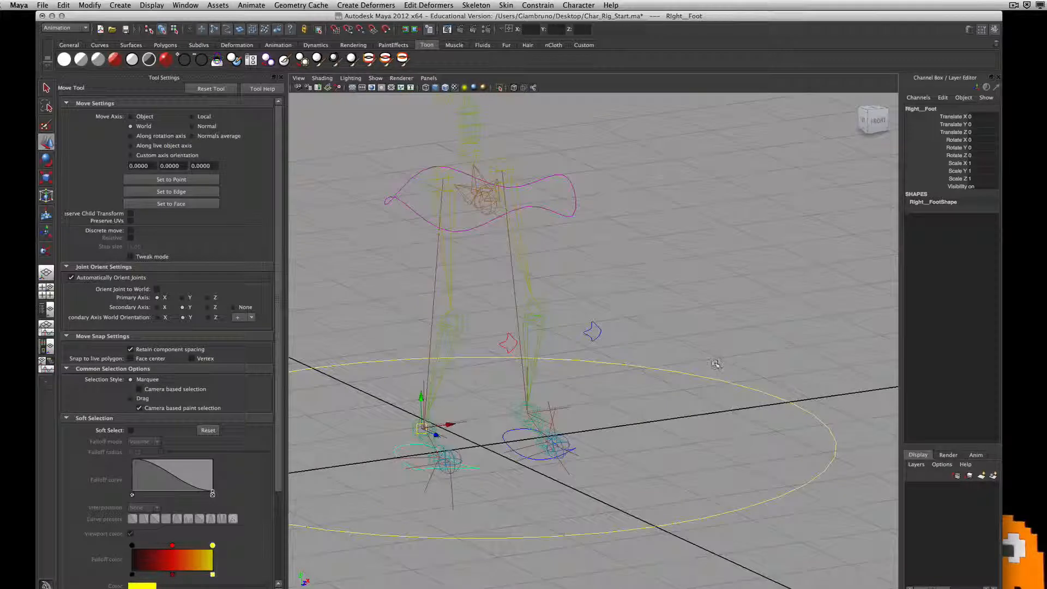
click(574, 205)
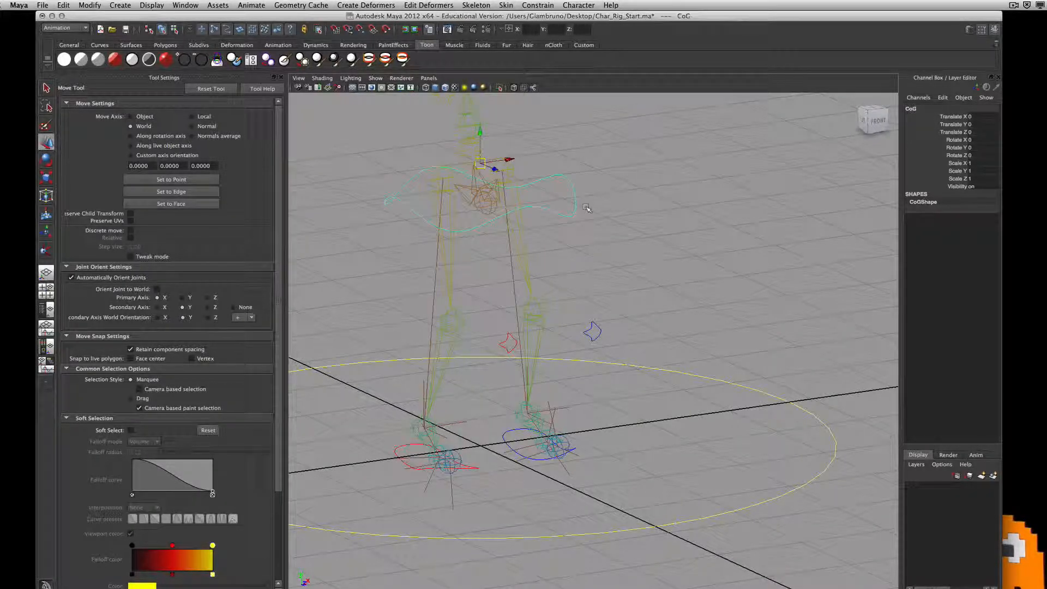
scroll(613, 302, down, 5)
click(592, 338)
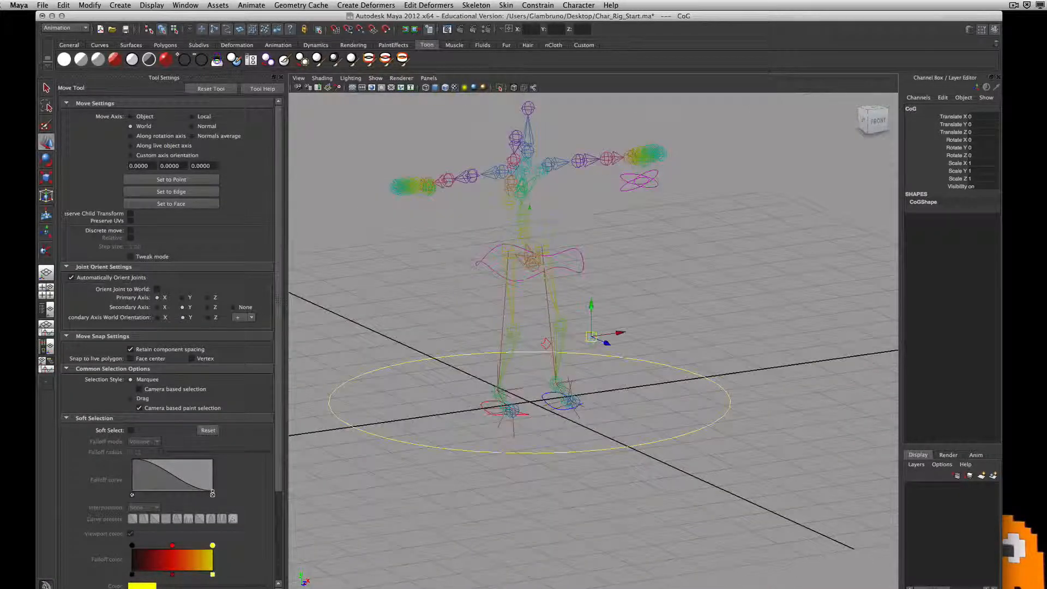
click(546, 344)
click(632, 180)
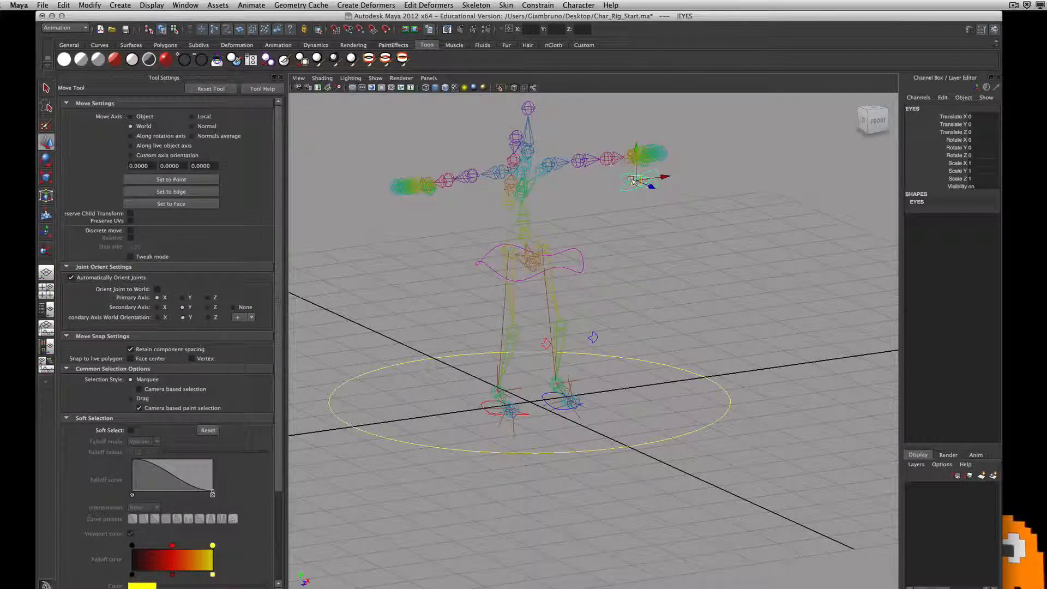
click(552, 266)
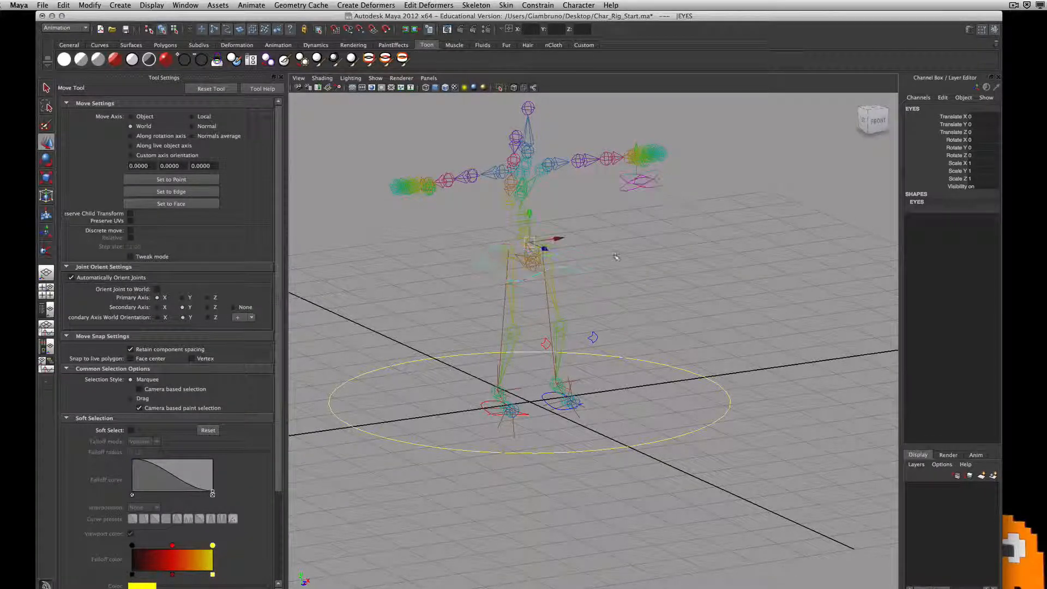
Step: Parent the skeleton's ROOT joint to the CoG control curve, then select the CoG curve to check the hierarchy
scroll(553, 243, up, 5)
scroll(610, 256, down, 2)
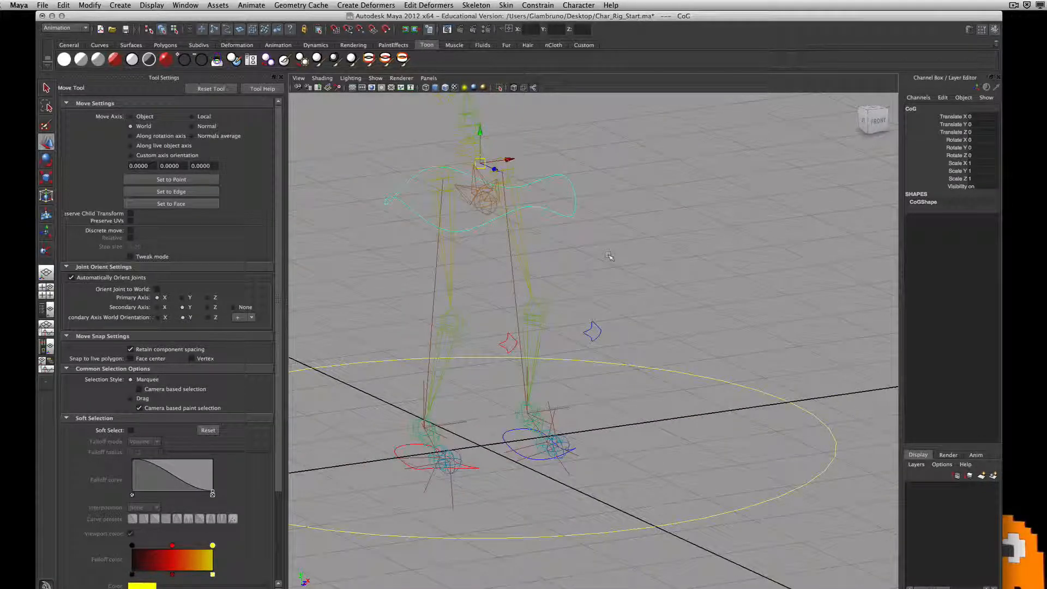
click(611, 257)
click(487, 206)
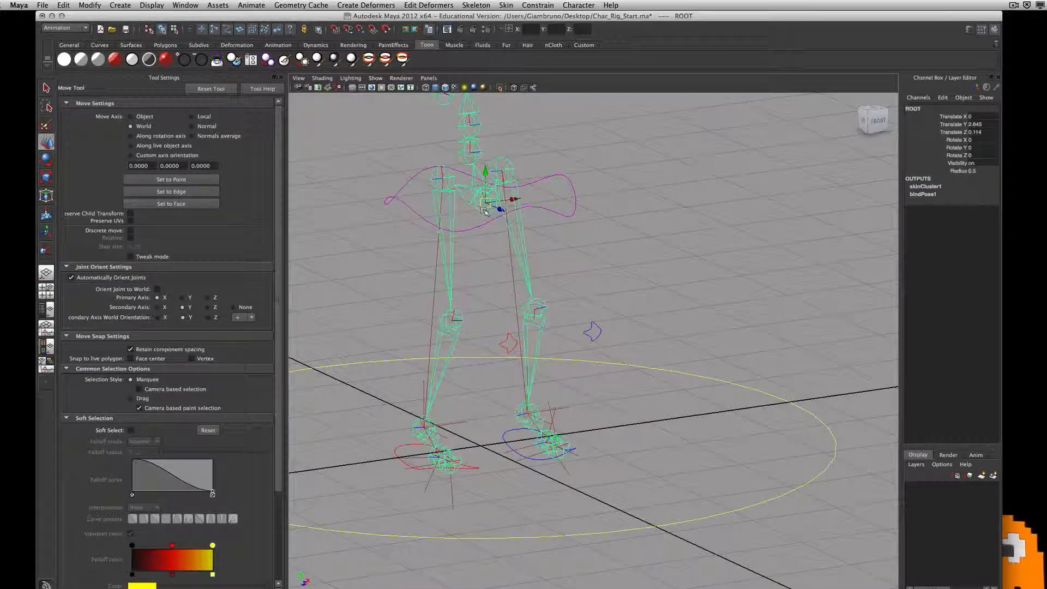
click(662, 237)
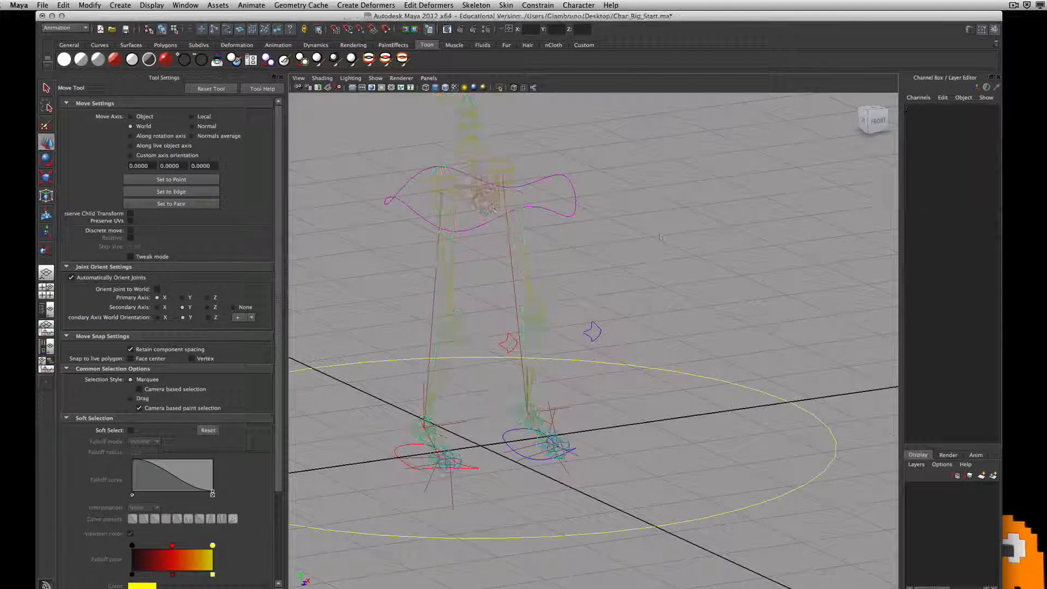
click(487, 206)
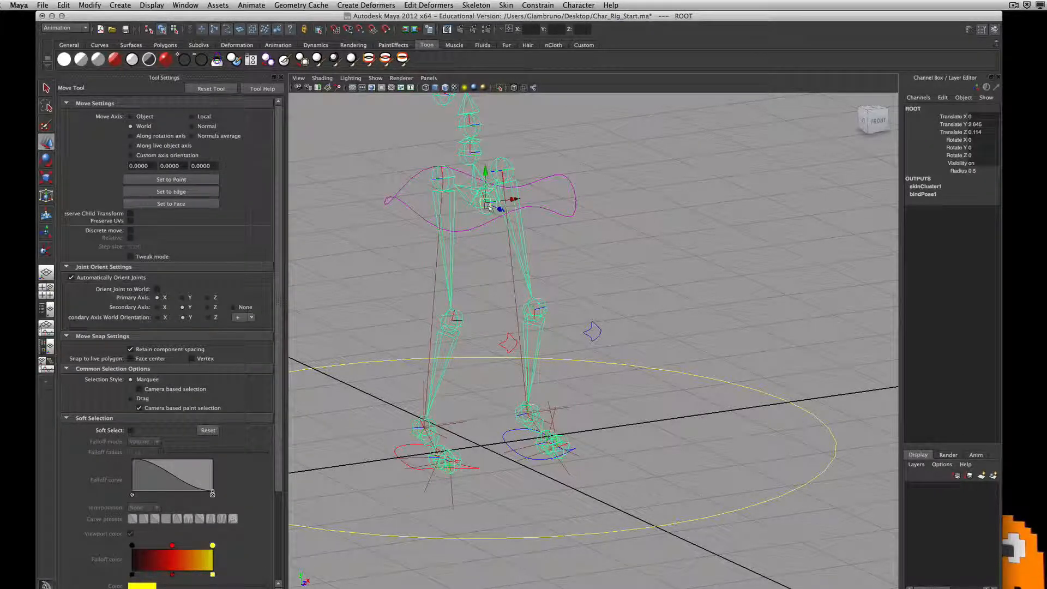
click(561, 195)
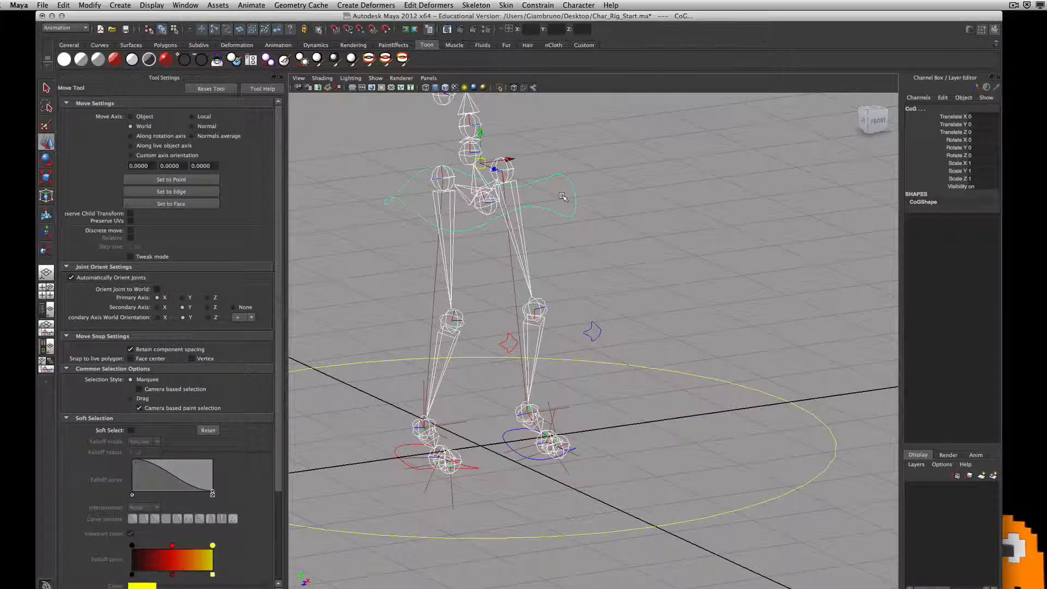
key(p)
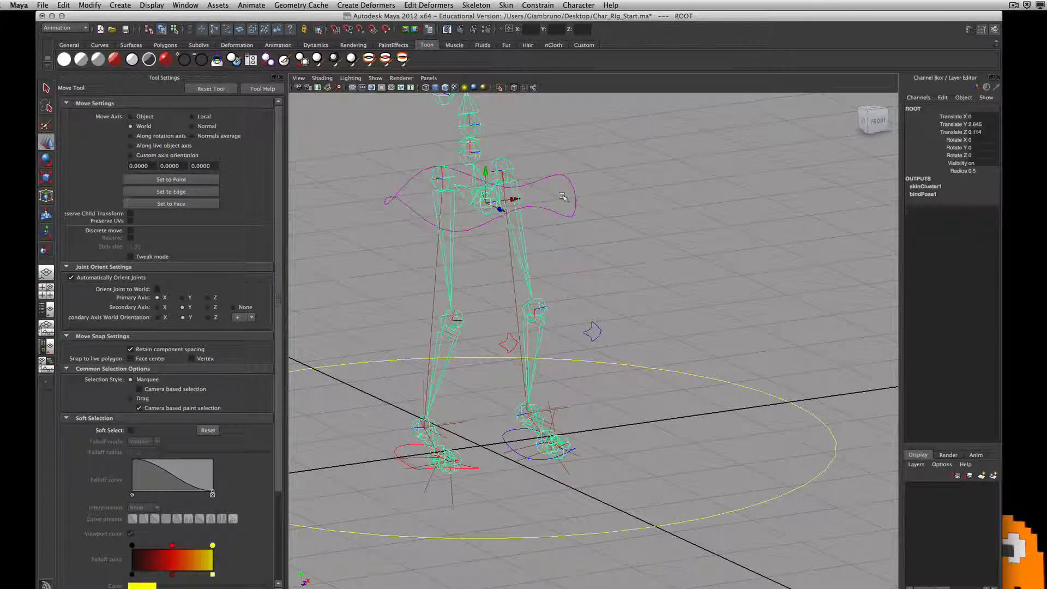
click(616, 202)
click(574, 189)
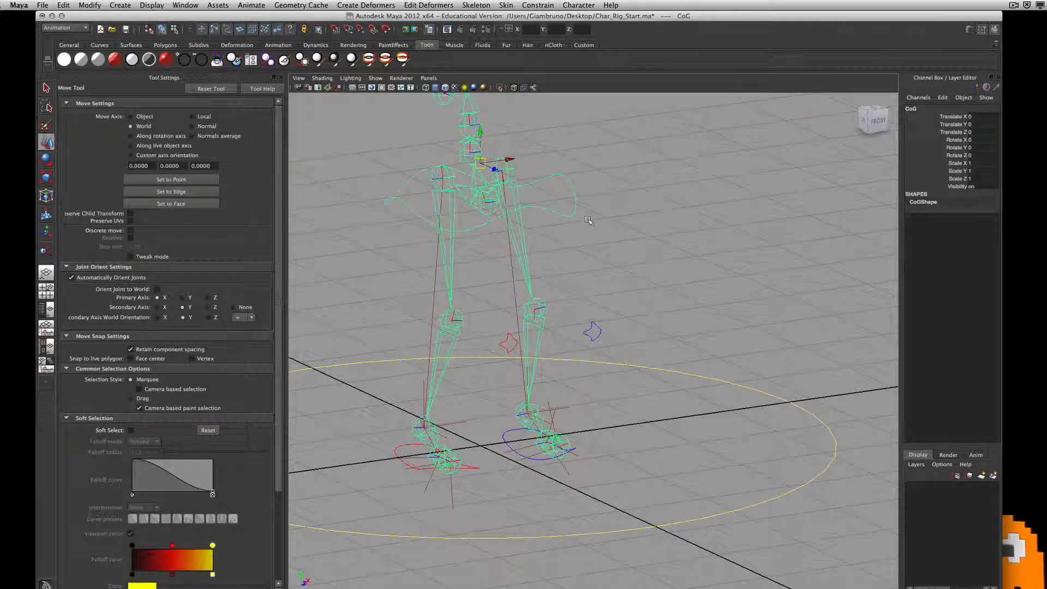
Step: Inspect the left foot control curve and the left leg's IK handles one by one to identify each handle
scroll(574, 371, up, 5)
alt+middle_drag(576, 374, 608, 240)
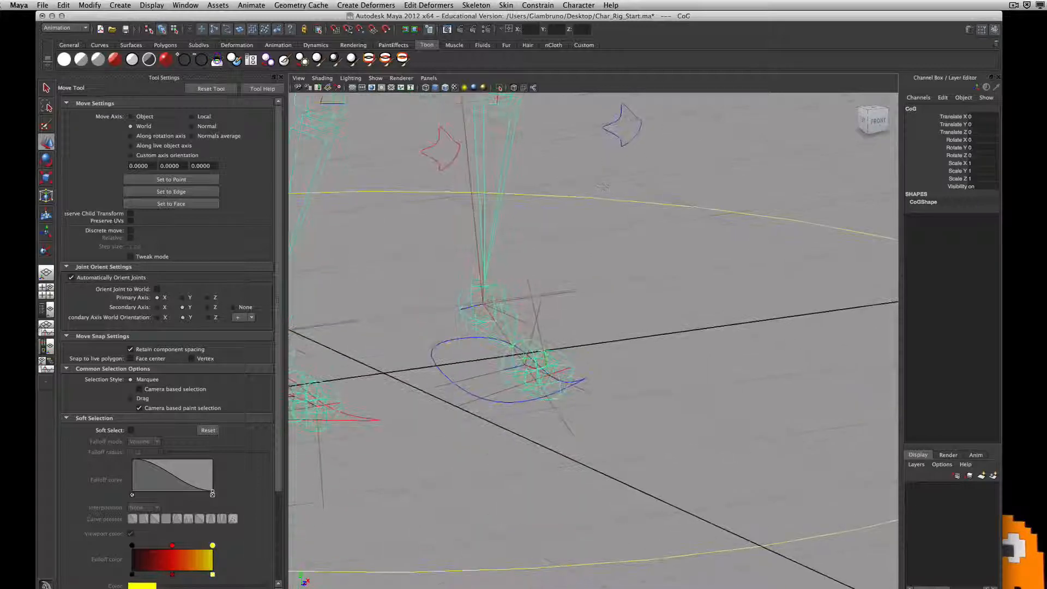
alt+drag(608, 239, 589, 252)
click(537, 285)
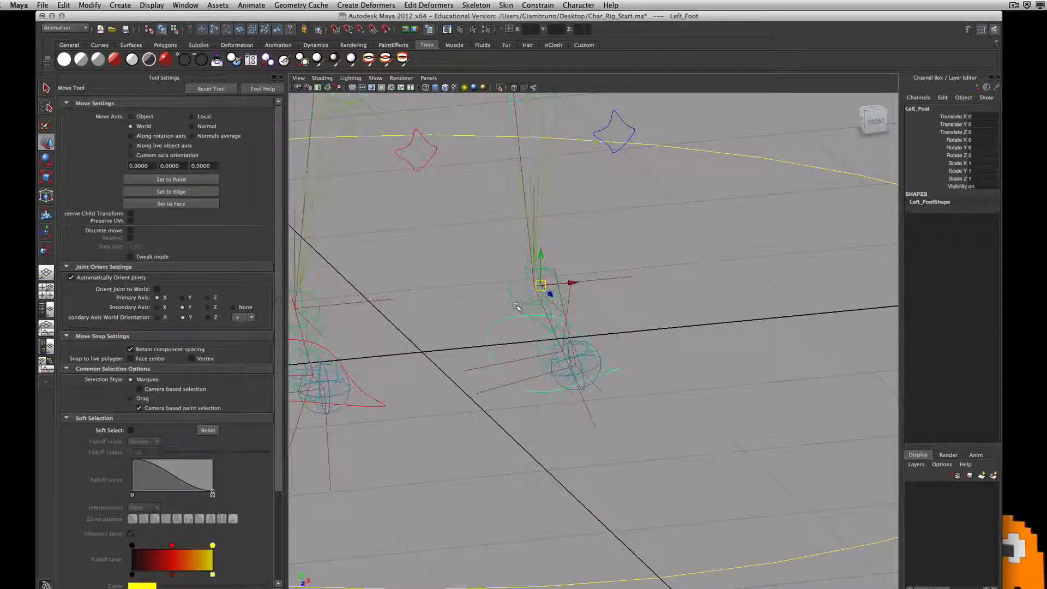
click(634, 326)
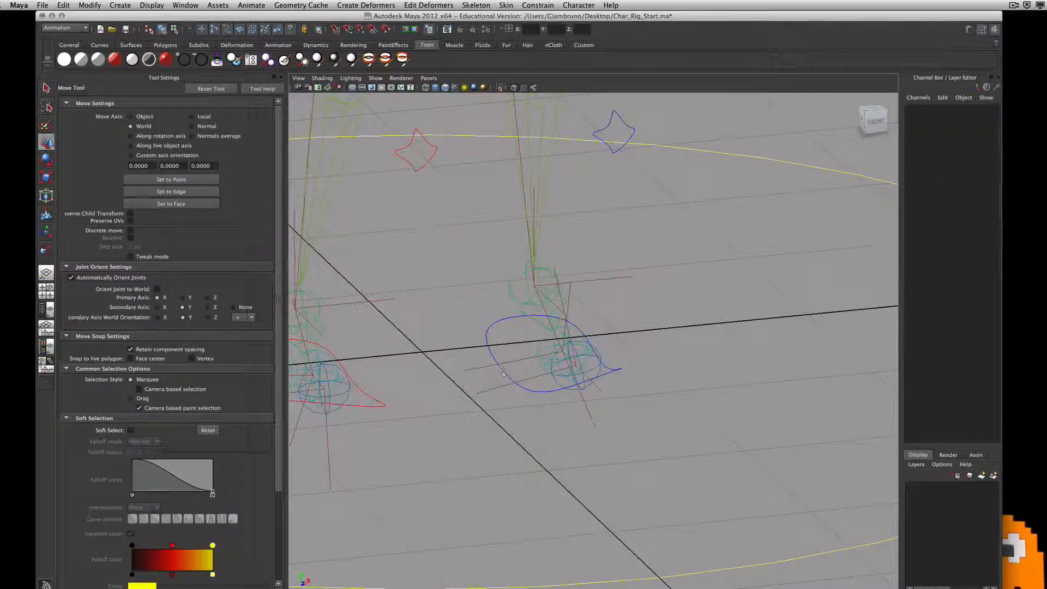
click(512, 361)
click(665, 344)
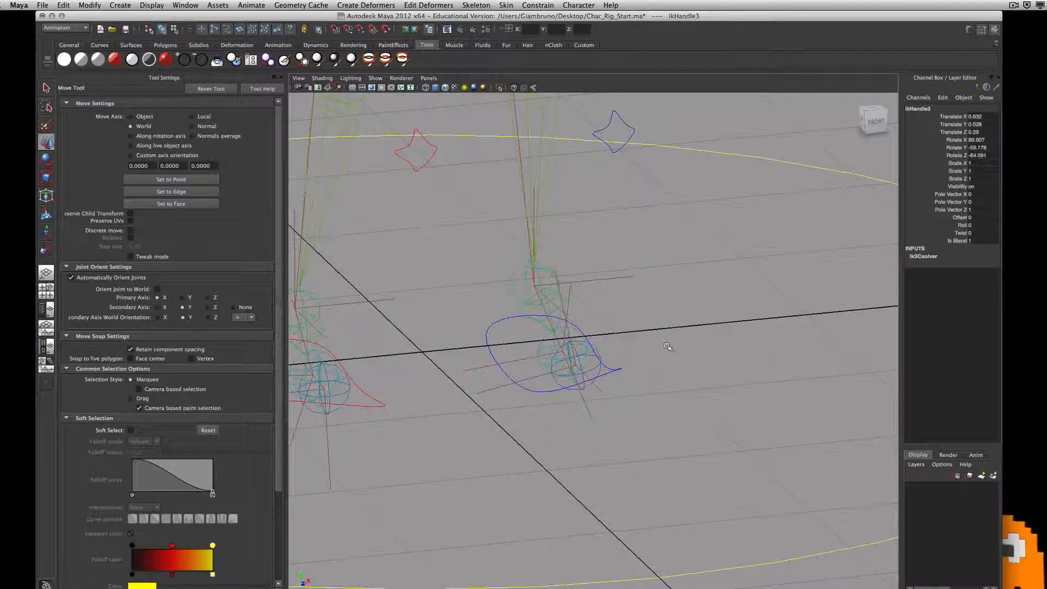
click(603, 279)
alt+drag(674, 349, 643, 336)
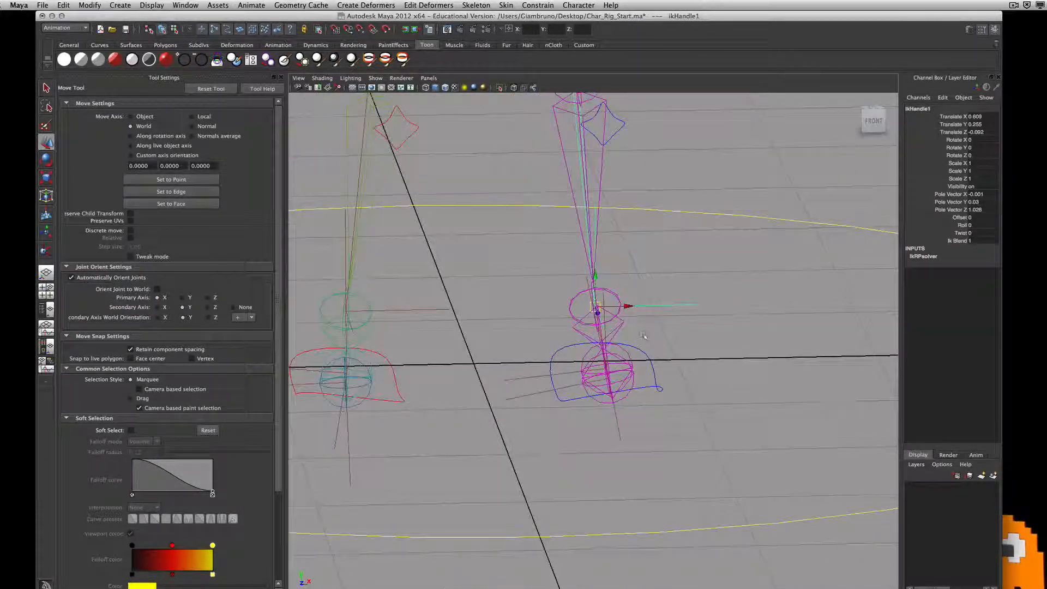
click(655, 301)
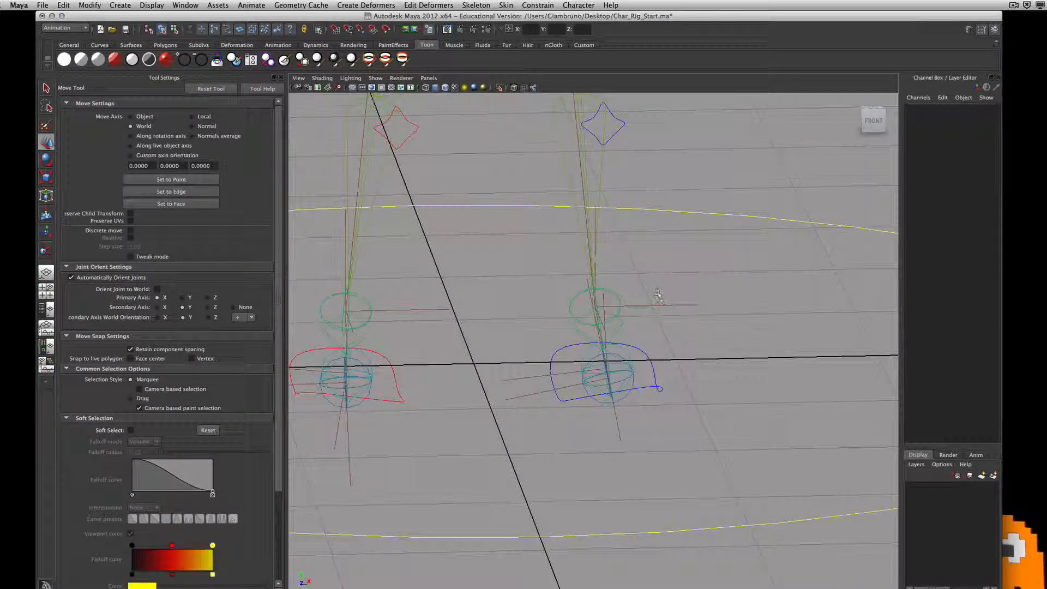
Step: Parent the left ankle, ball and toe IK handles to the Left_Foot control curve, then reselect the curve to check the hierarchy
click(597, 304)
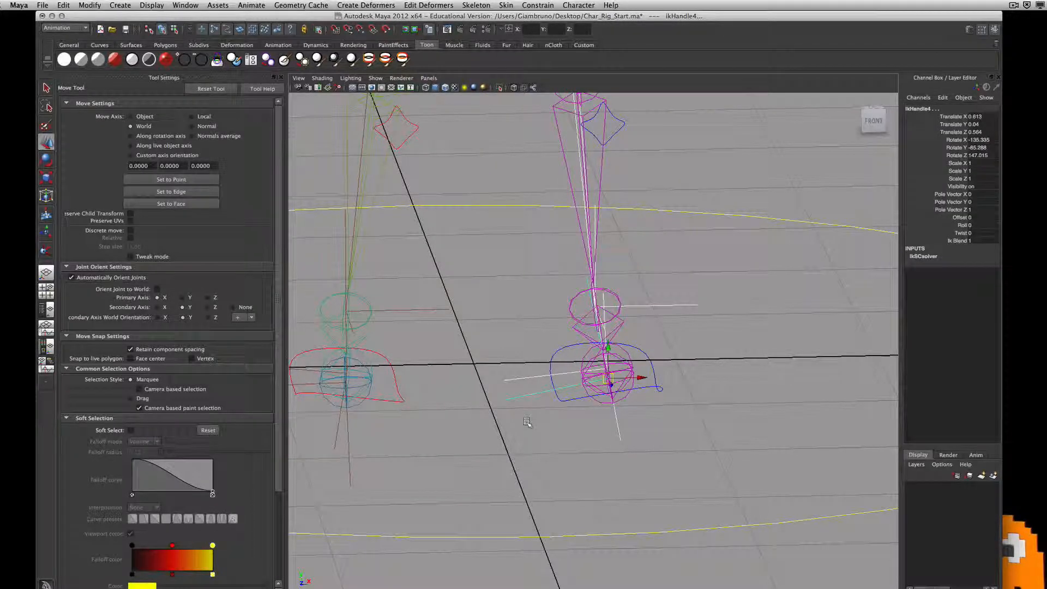
alt+drag(526, 422, 565, 436)
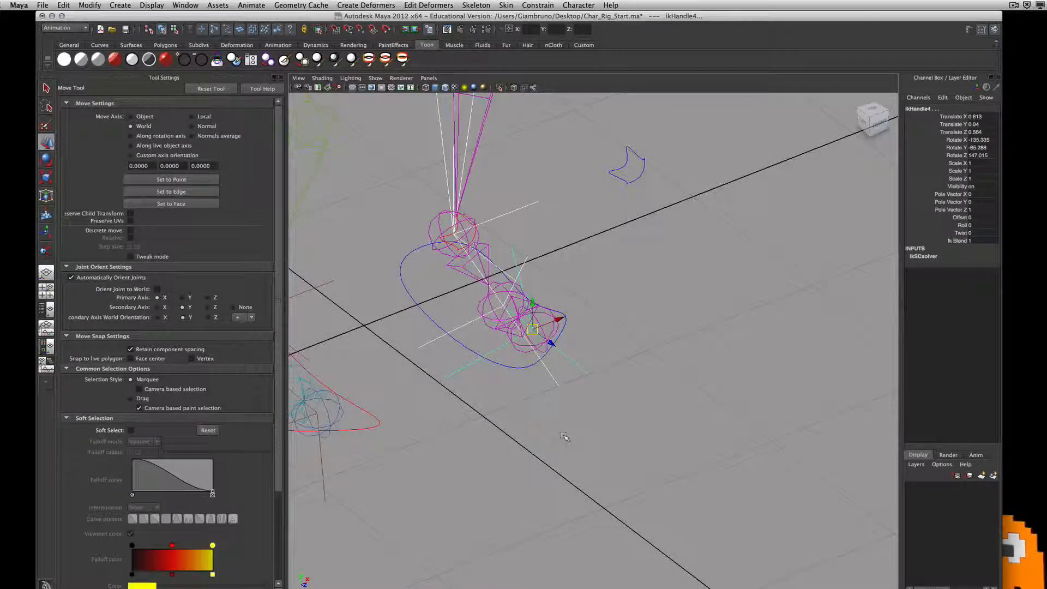
click(423, 309)
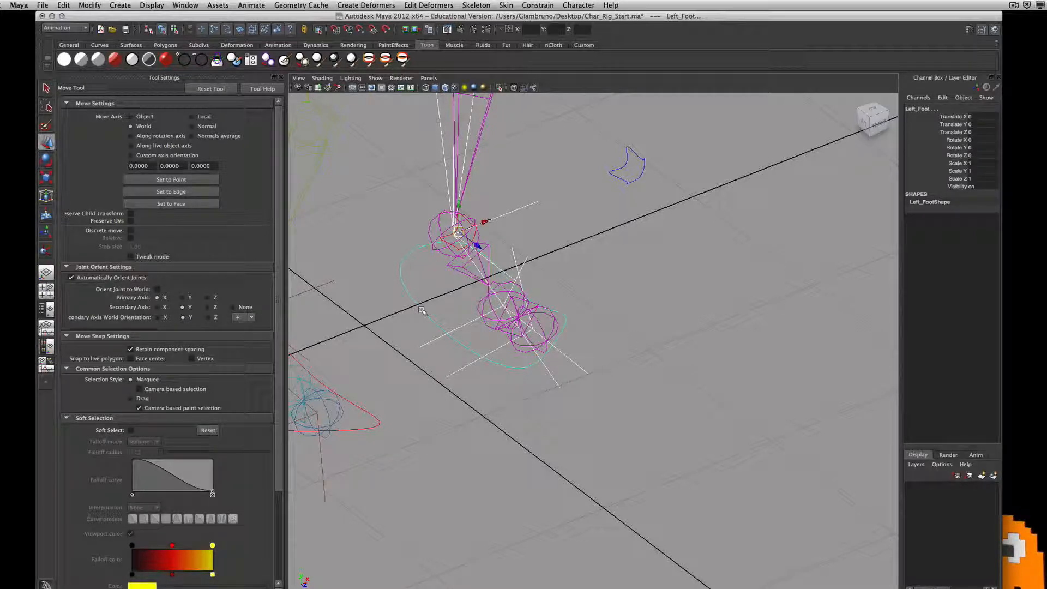
click(424, 312)
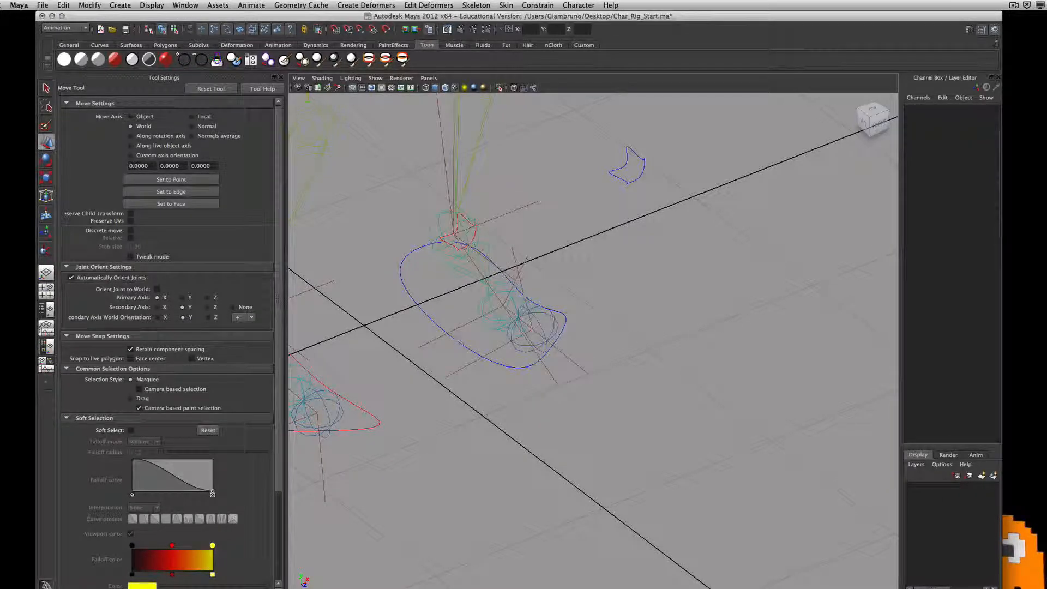
click(424, 313)
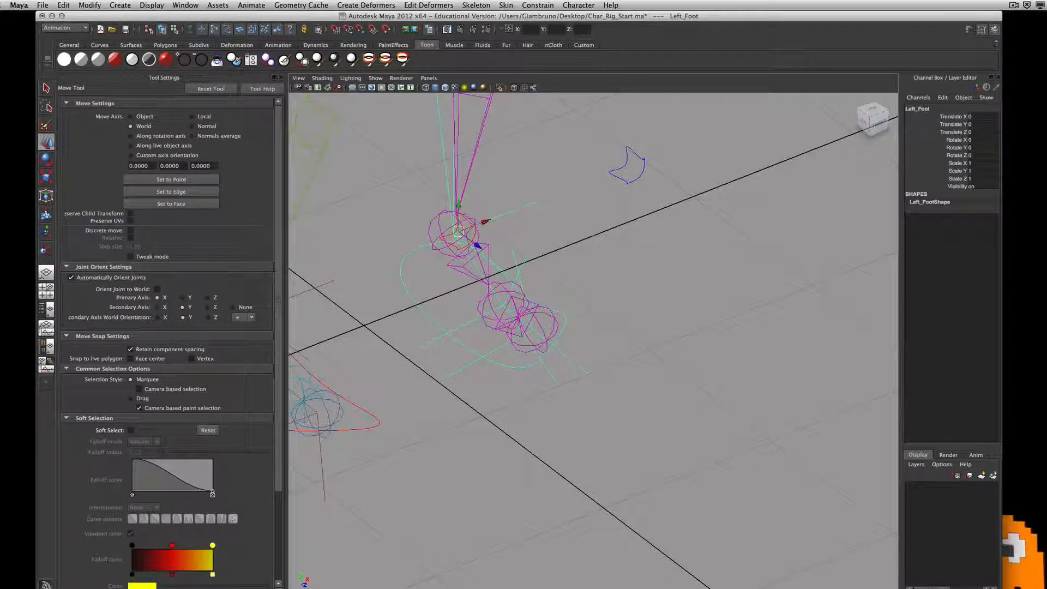
Step: Try the Left_Foot control's pivot at floor level below the heel and return it to the left ankle joint
alt+drag(536, 394, 406, 384)
alt+middle_drag(615, 374, 349, 300)
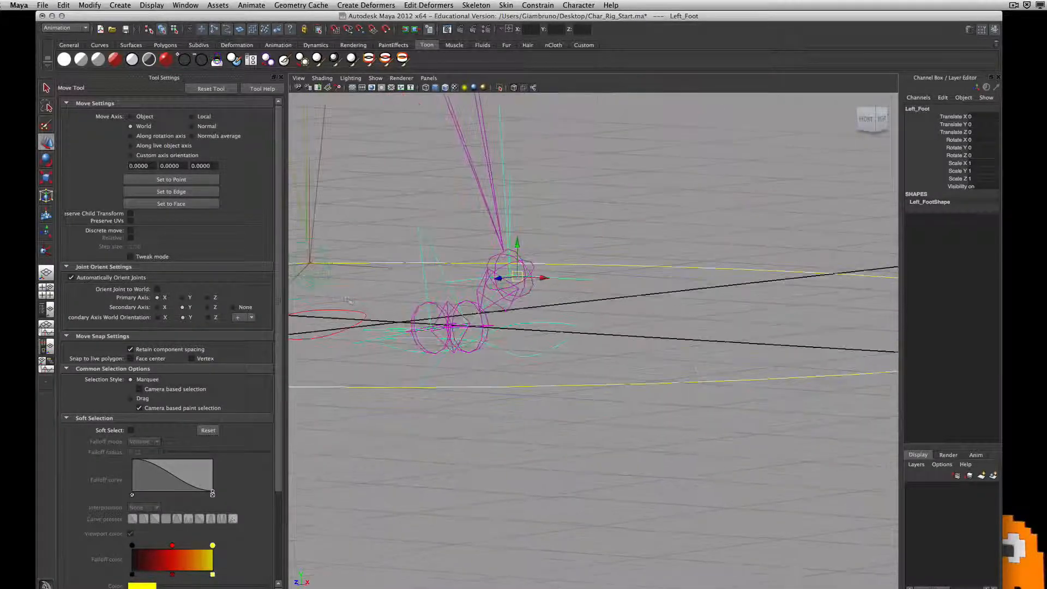
alt+drag(349, 300, 352, 302)
alt+middle_drag(552, 192, 549, 243)
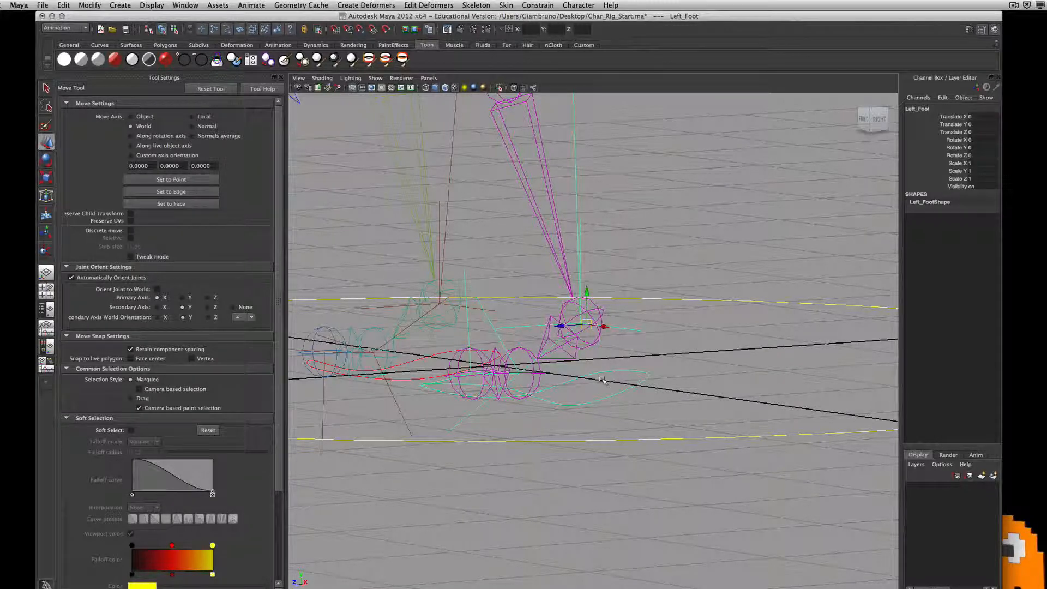
drag(588, 307, 591, 348)
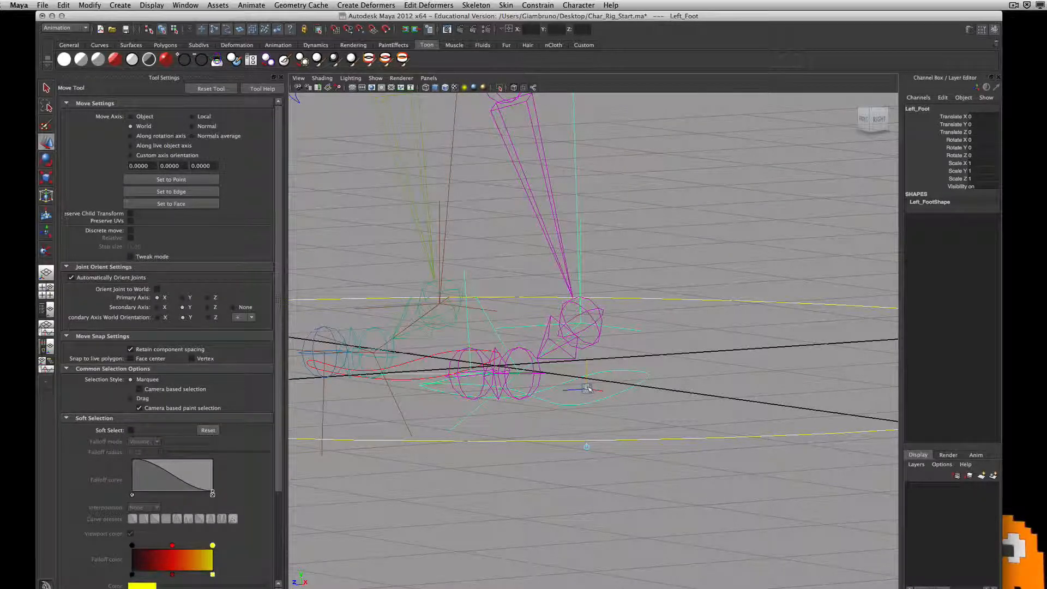
drag(587, 376, 585, 347)
alt+drag(583, 303, 478, 295)
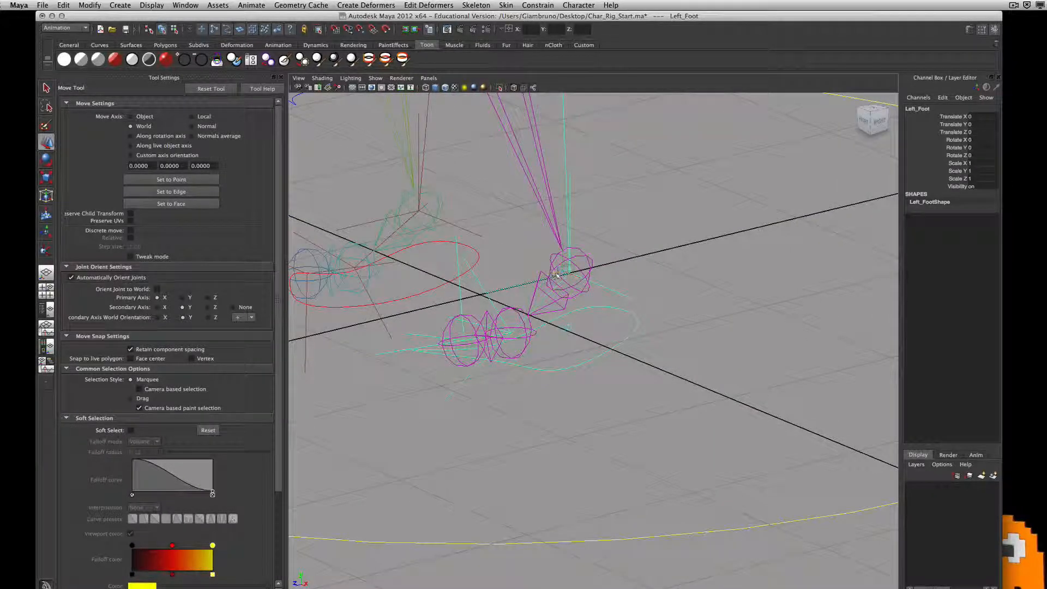
alt+drag(563, 270, 598, 307)
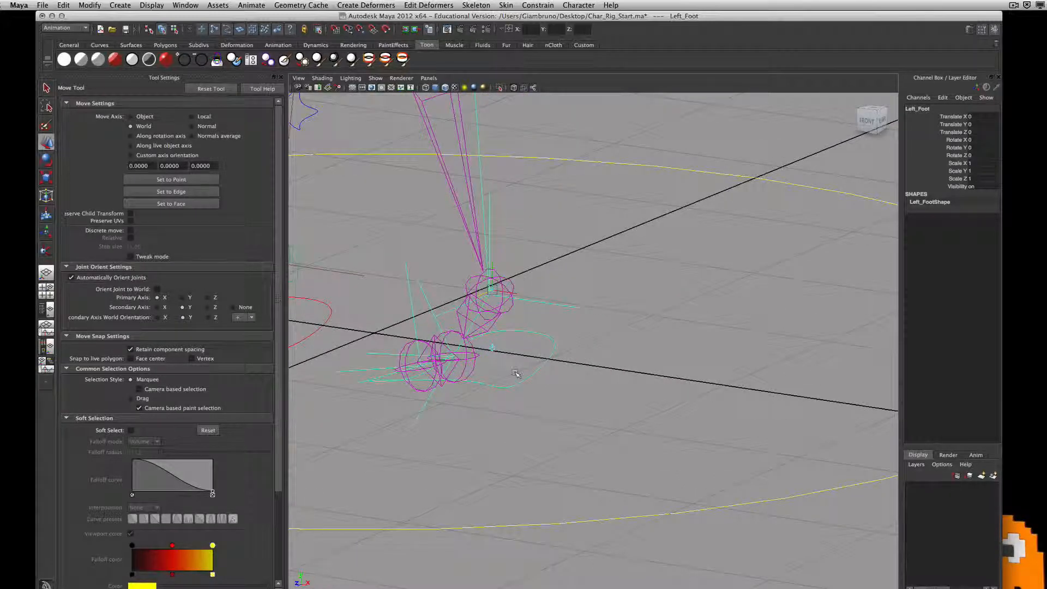
alt+middle_drag(527, 398, 665, 410)
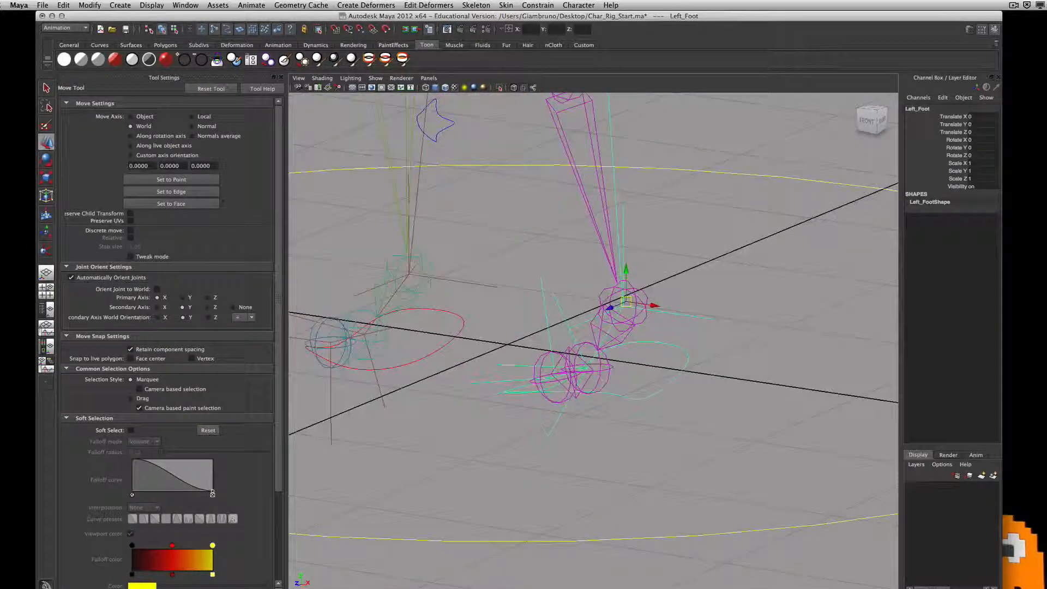
Step: Select the Right__Foot control curve and place its pivot on the right ankle joint
click(407, 283)
key(d)
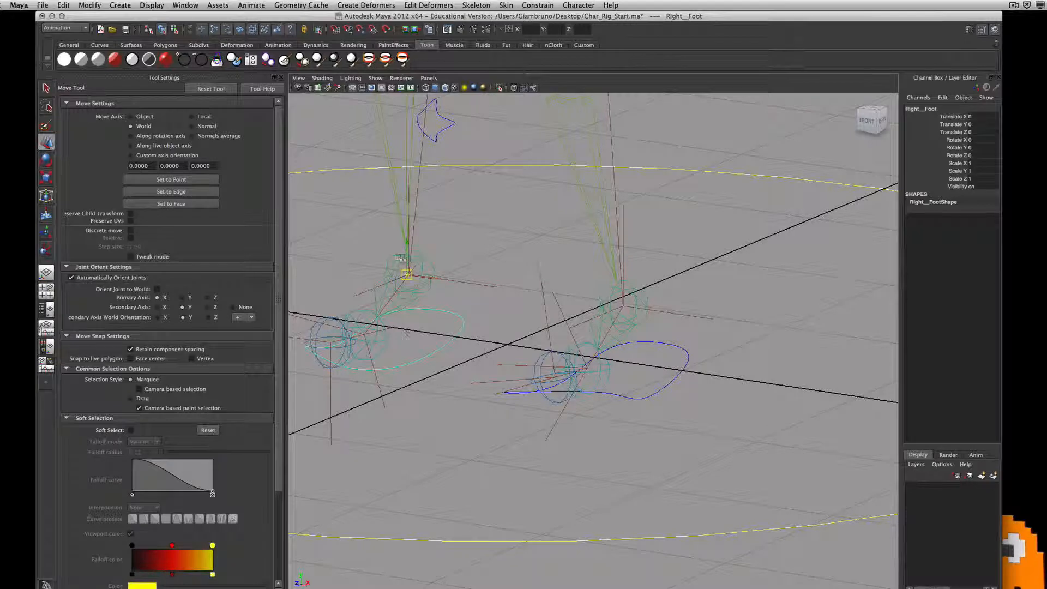
drag(413, 315, 408, 271)
Step: Parent the right ankle, ball and toe IK handles to the Right__Foot control curve and clear the selection
alt+drag(406, 355, 470, 456)
alt+middle_drag(473, 451, 565, 378)
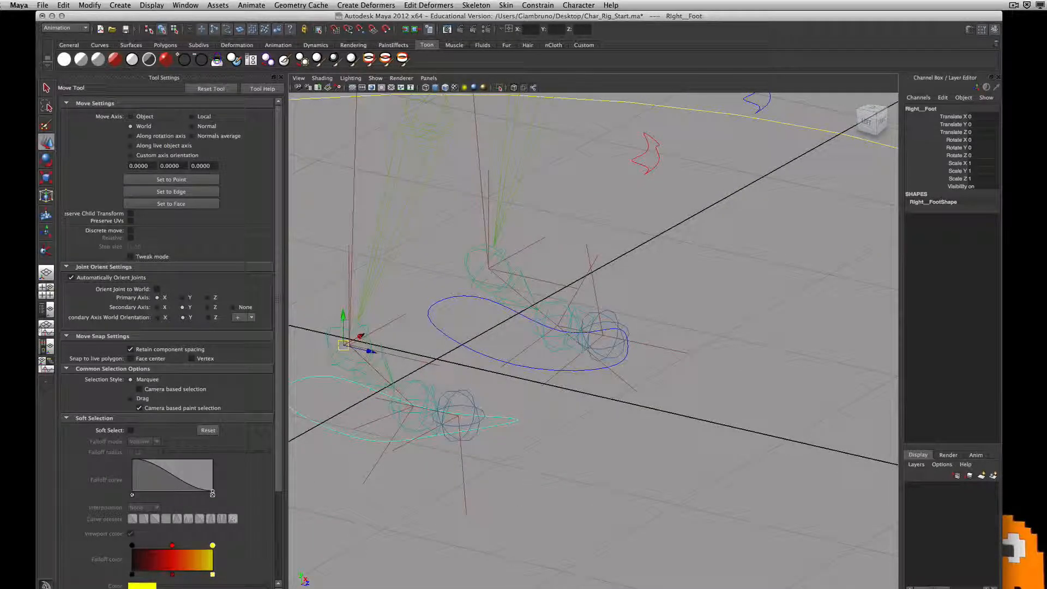
click(464, 484)
shift+click(375, 472)
alt+drag(524, 409, 425, 364)
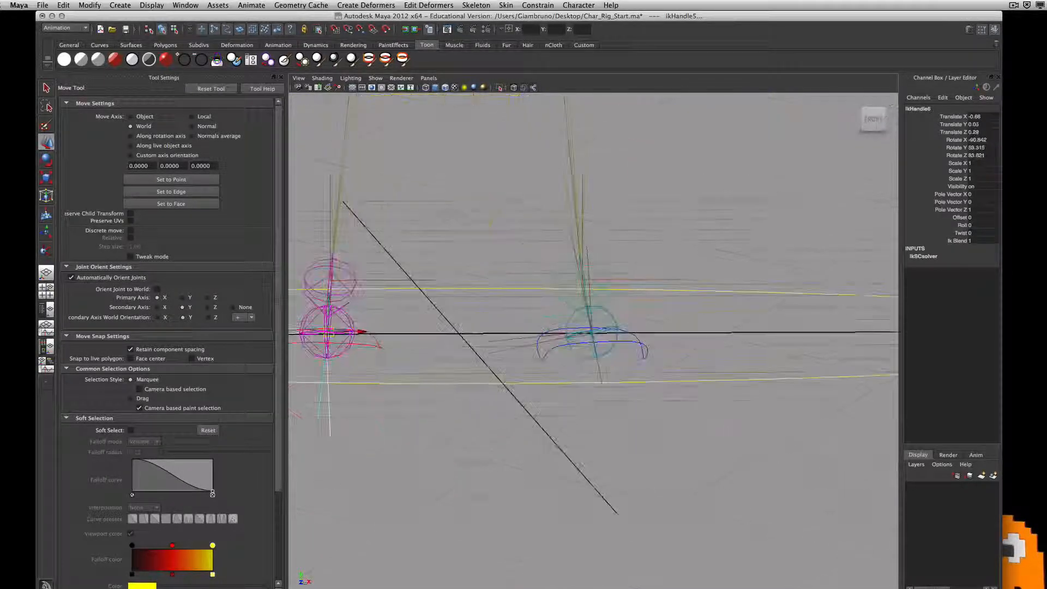
alt+middle_drag(425, 365, 440, 383)
alt+drag(441, 383, 442, 419)
shift+click(409, 264)
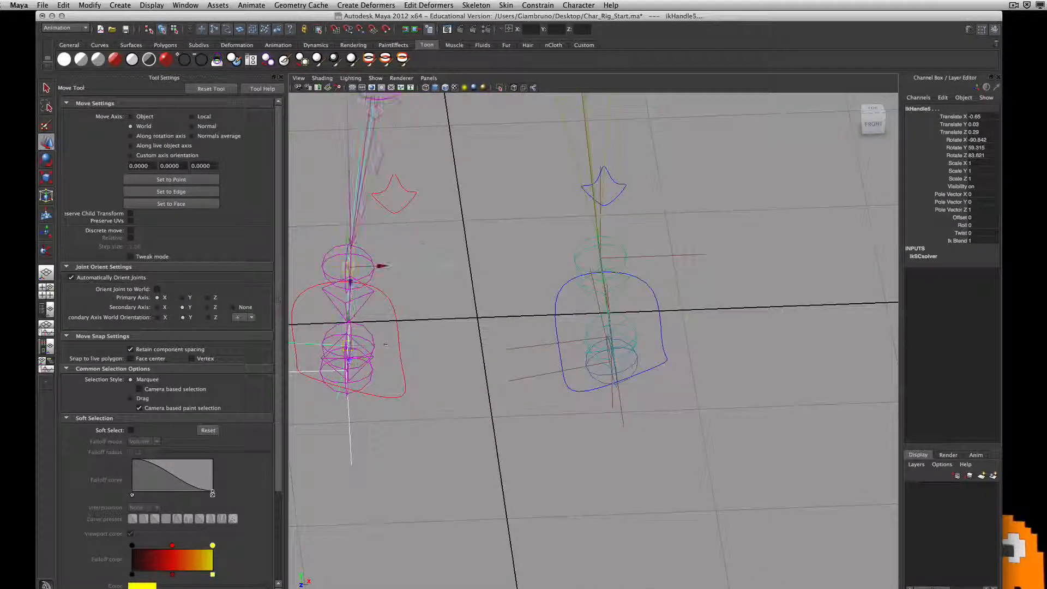
alt+drag(515, 384, 507, 254)
shift+click(454, 382)
key(p)
click(469, 365)
key(super+z)
alt+drag(567, 338, 631, 407)
click(631, 407)
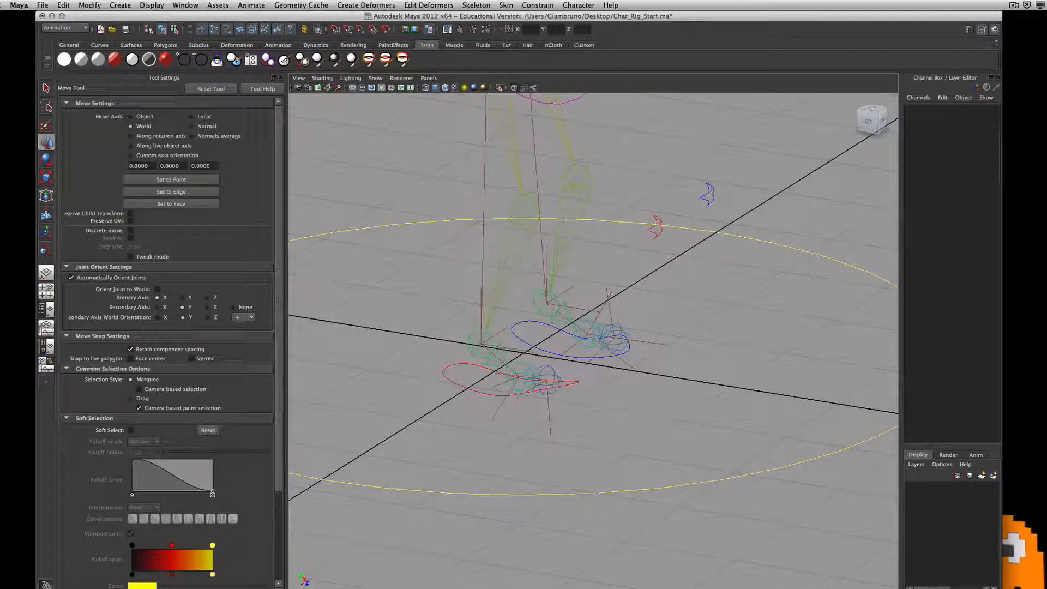
Step: Examine the Left_Knew control and the ankle IK handles of both legs by selecting them one by one
click(715, 195)
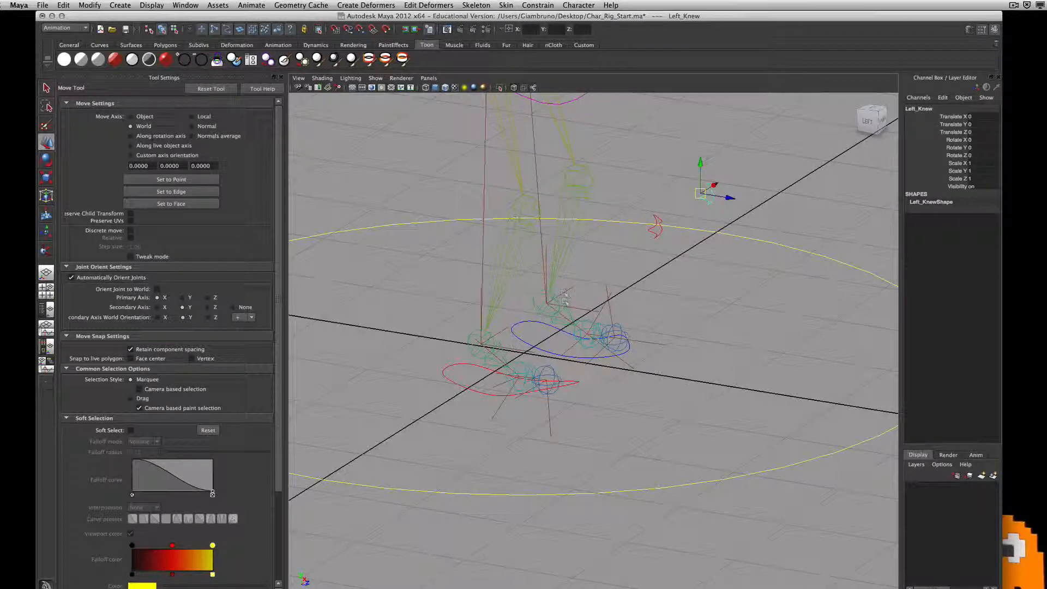
click(546, 302)
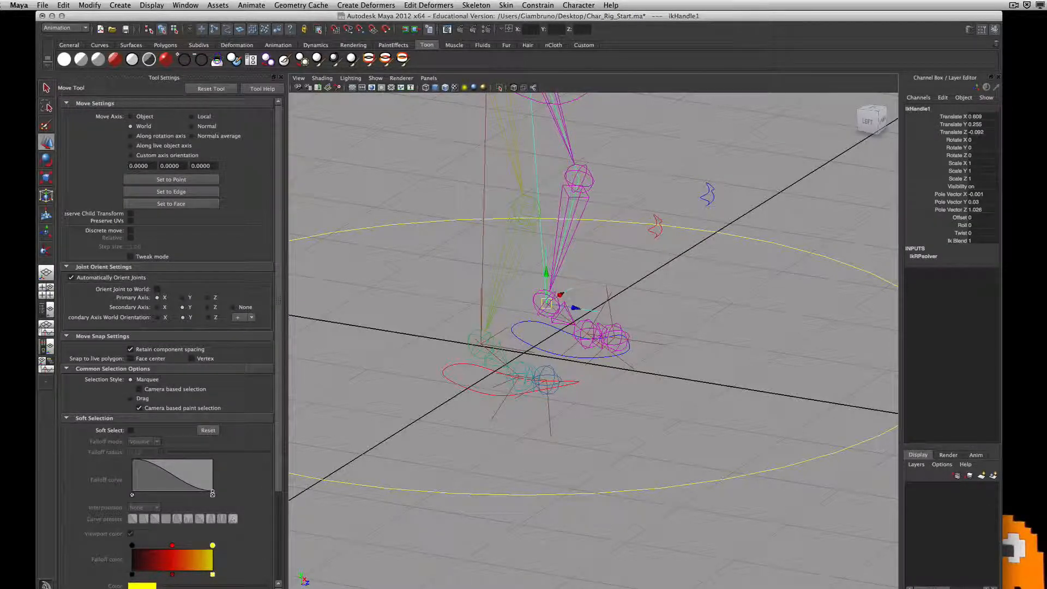
click(720, 349)
click(708, 195)
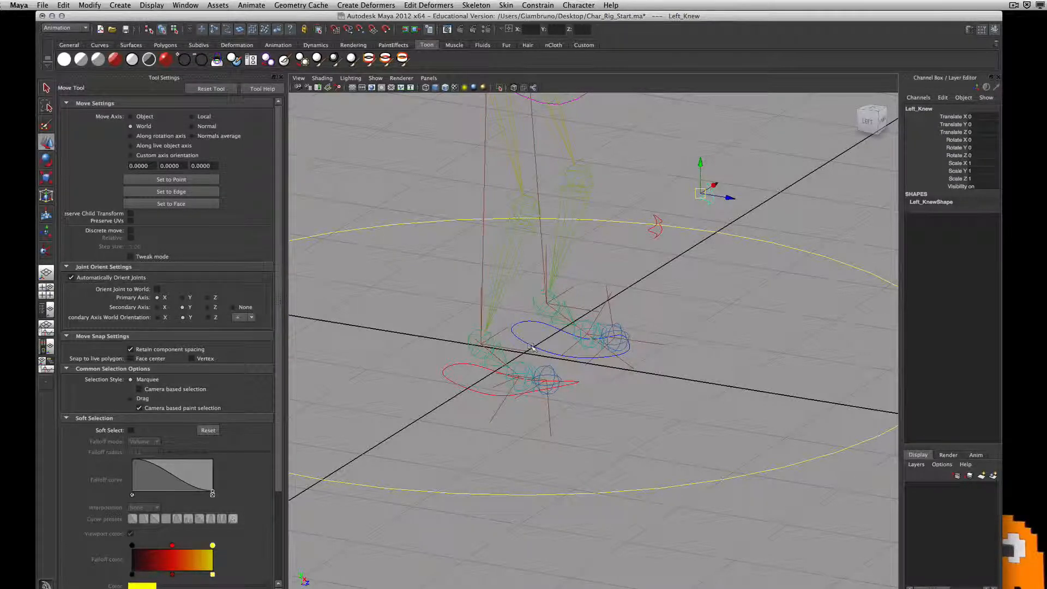
click(560, 334)
drag(469, 327, 561, 334)
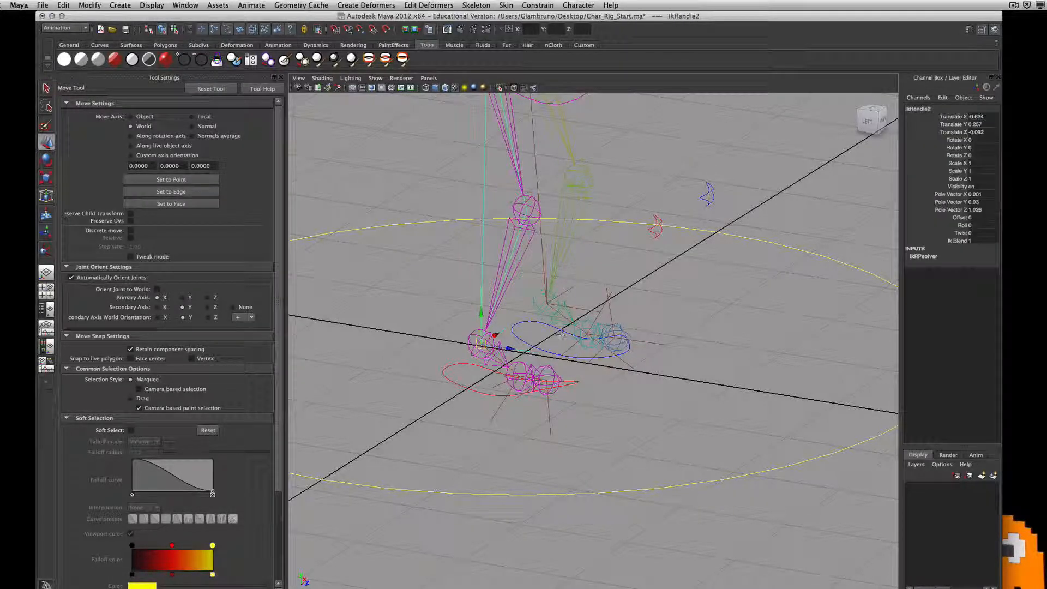
click(697, 180)
click(708, 194)
click(709, 191)
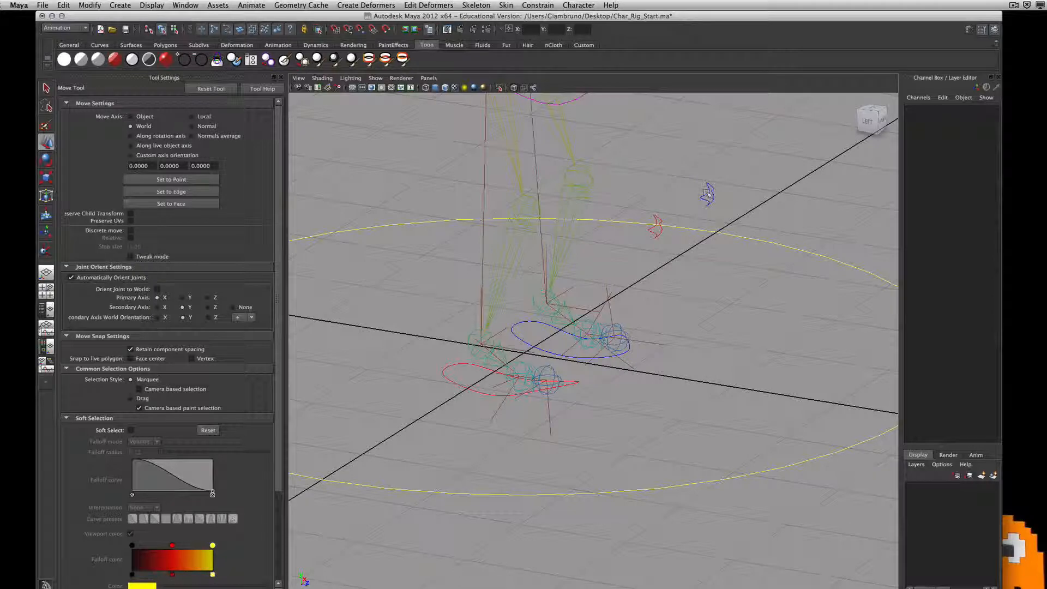
Step: Parent the Left_Knew control to the Left_Foot control curve and clear the selection
click(708, 194)
alt+drag(700, 245, 541, 330)
click(538, 326)
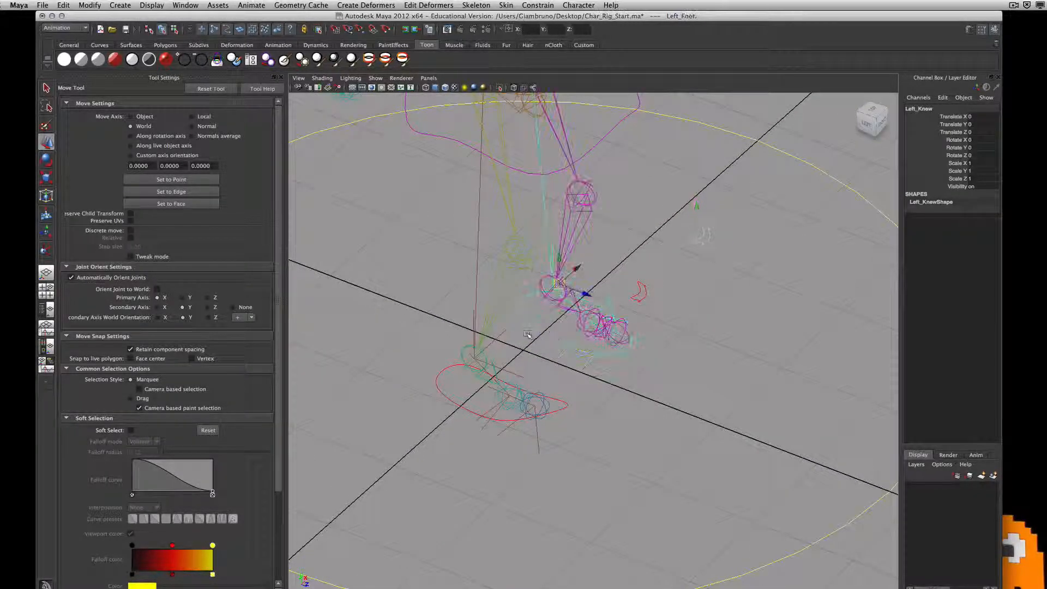
key(z)
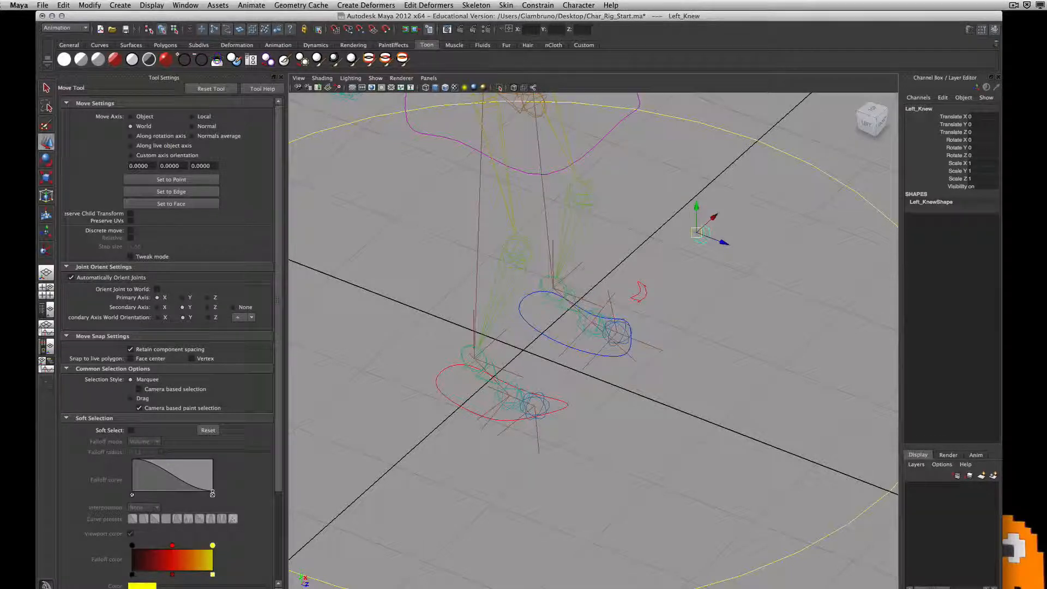
click(606, 448)
Step: Parent the Right_Knee control to the Right__Foot control curve and clear the selection
alt+drag(606, 448, 695, 276)
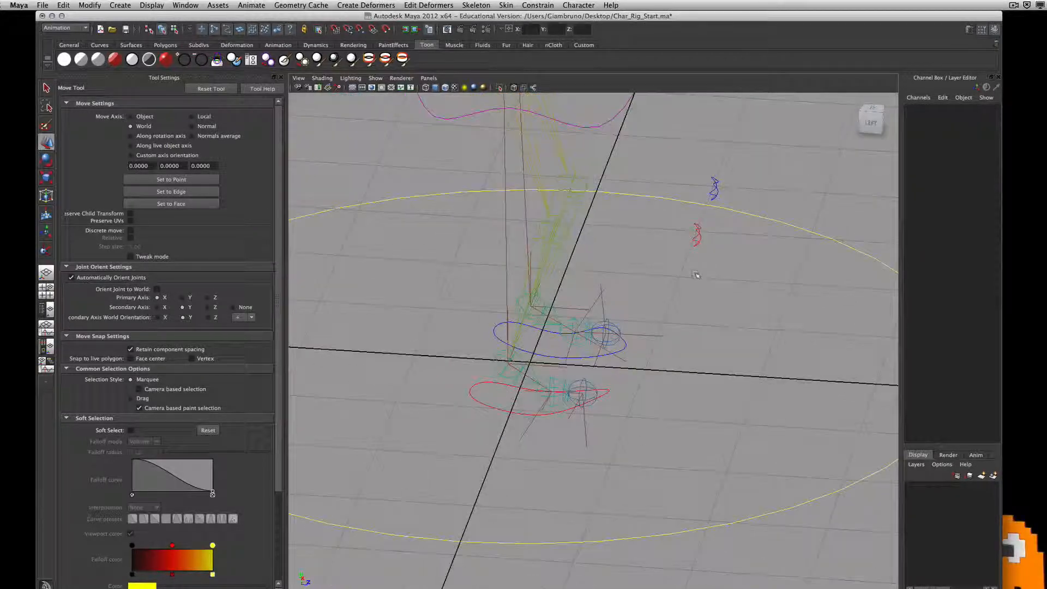
click(698, 234)
alt+drag(699, 234, 512, 397)
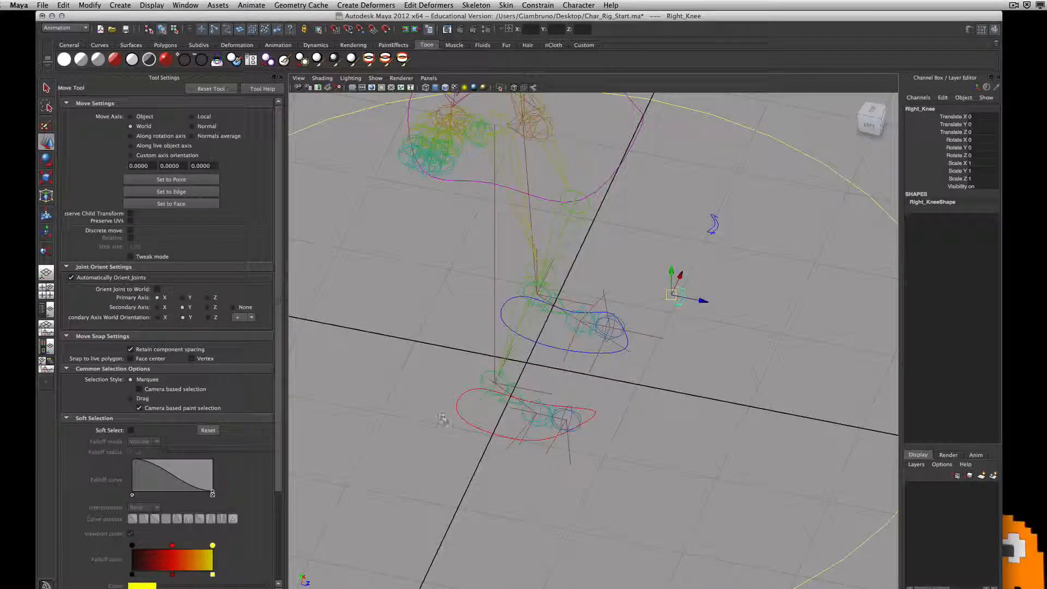
click(469, 418)
key(z)
alt+drag(469, 418, 612, 406)
click(612, 406)
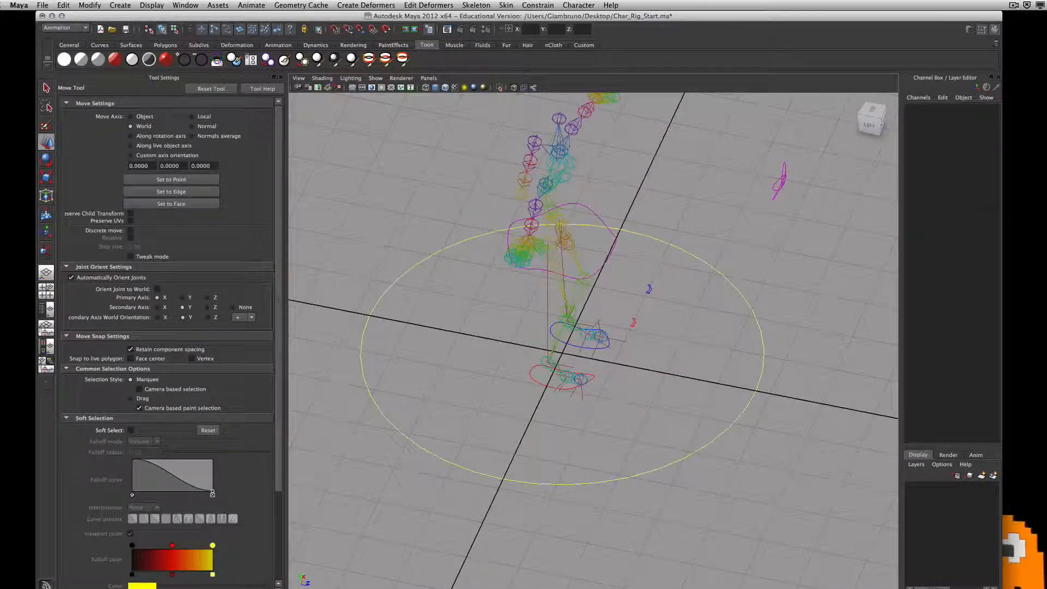
Step: Parent the EYES, CoG, knee and foot controls to the Ground_Control curve, and reselect Ground_Control to check the hierarchy
click(707, 276)
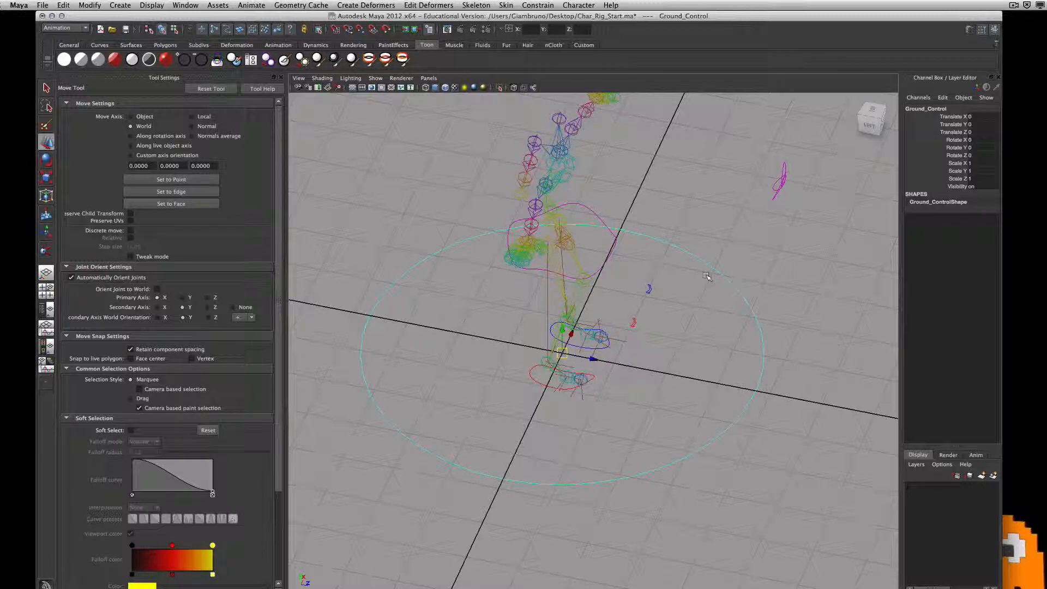
click(580, 424)
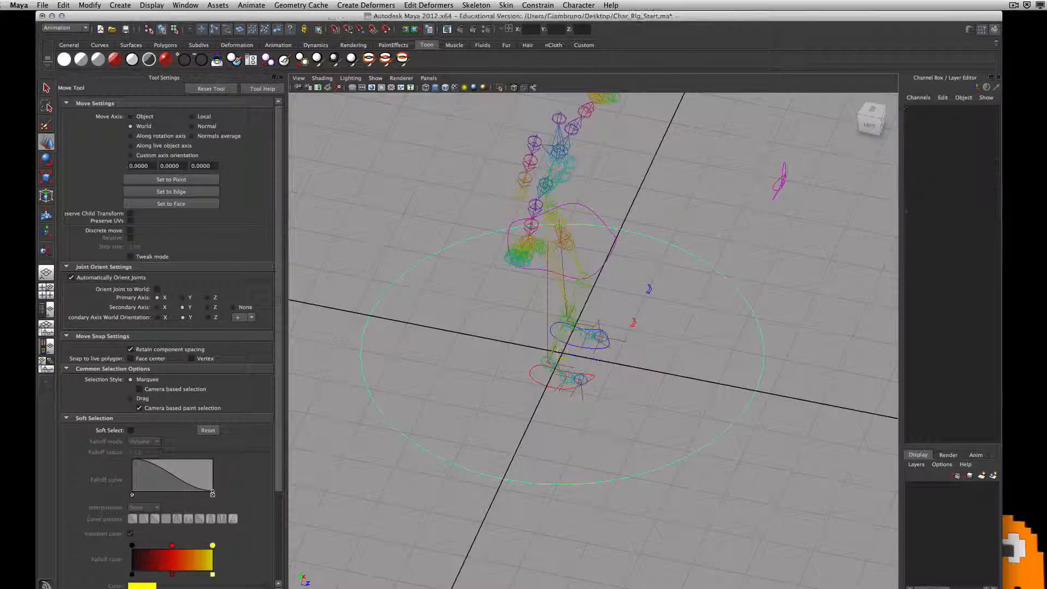
click(391, 420)
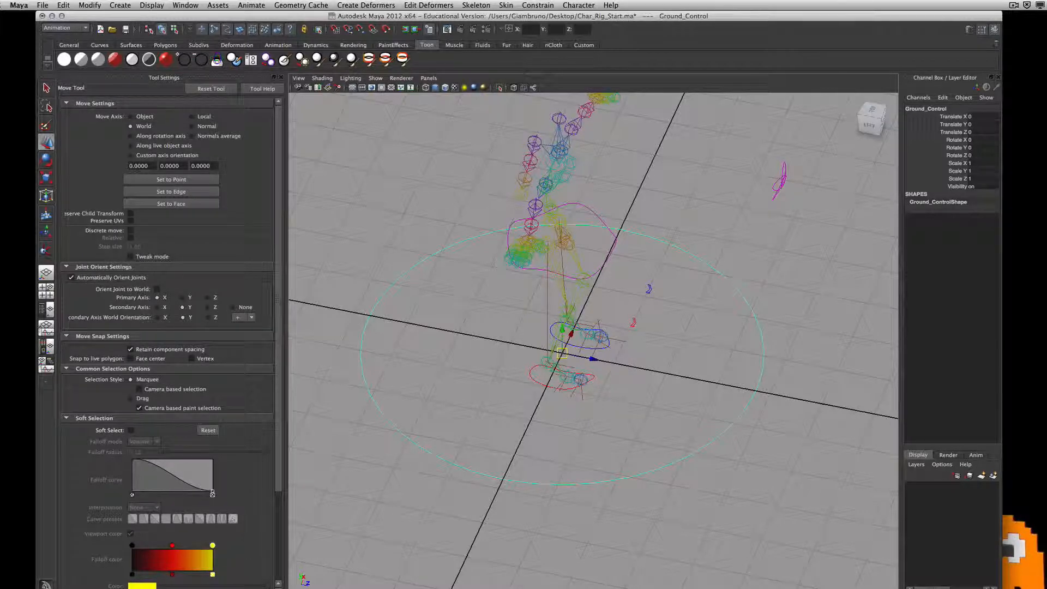
drag(765, 159, 807, 250)
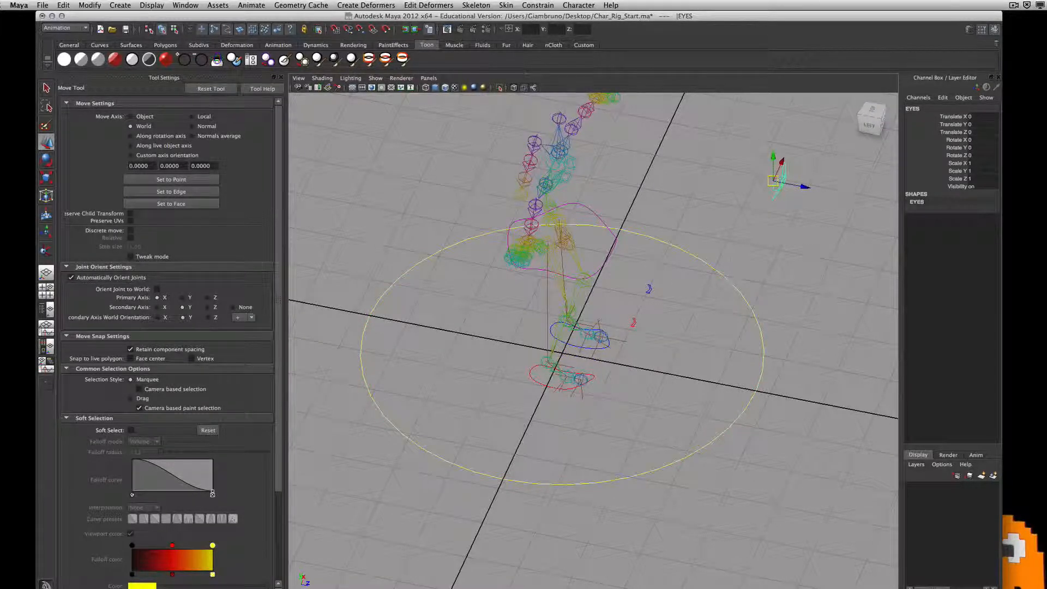
alt+drag(662, 292, 646, 282)
click(600, 206)
click(644, 285)
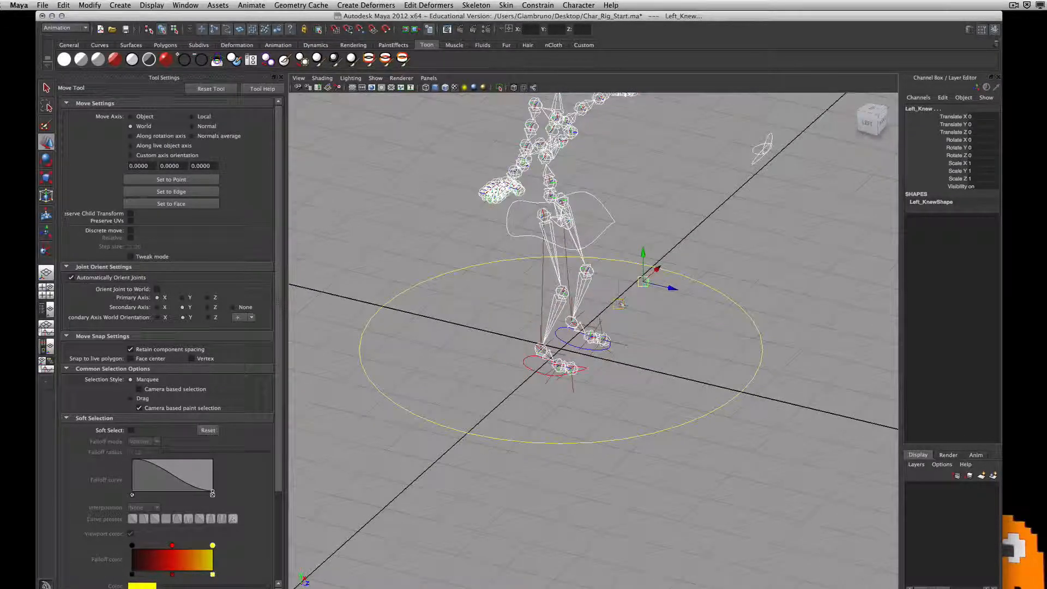
click(526, 362)
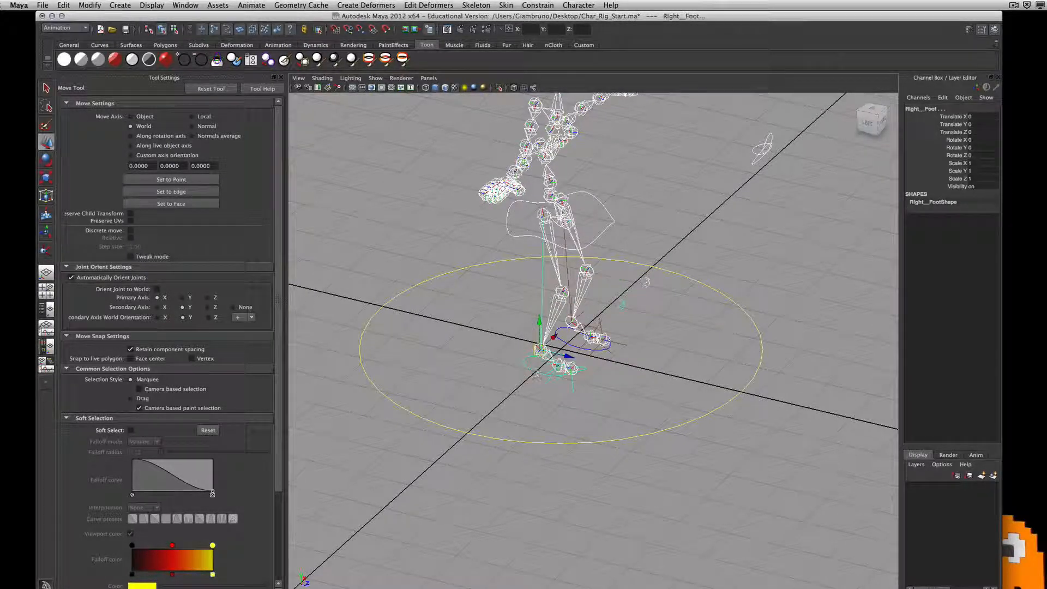
alt+drag(526, 362, 589, 367)
click(608, 345)
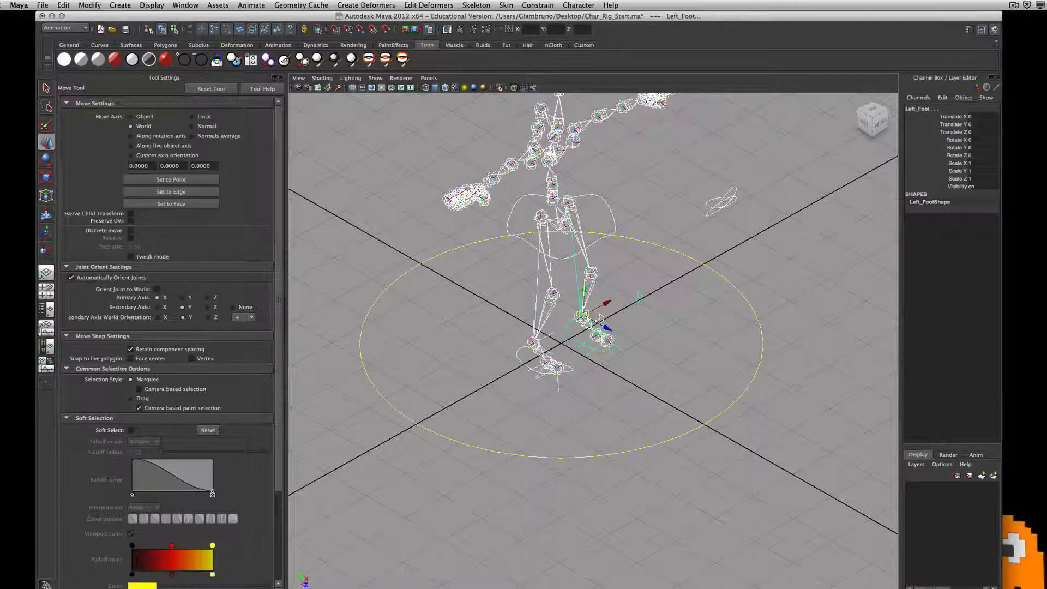
click(719, 417)
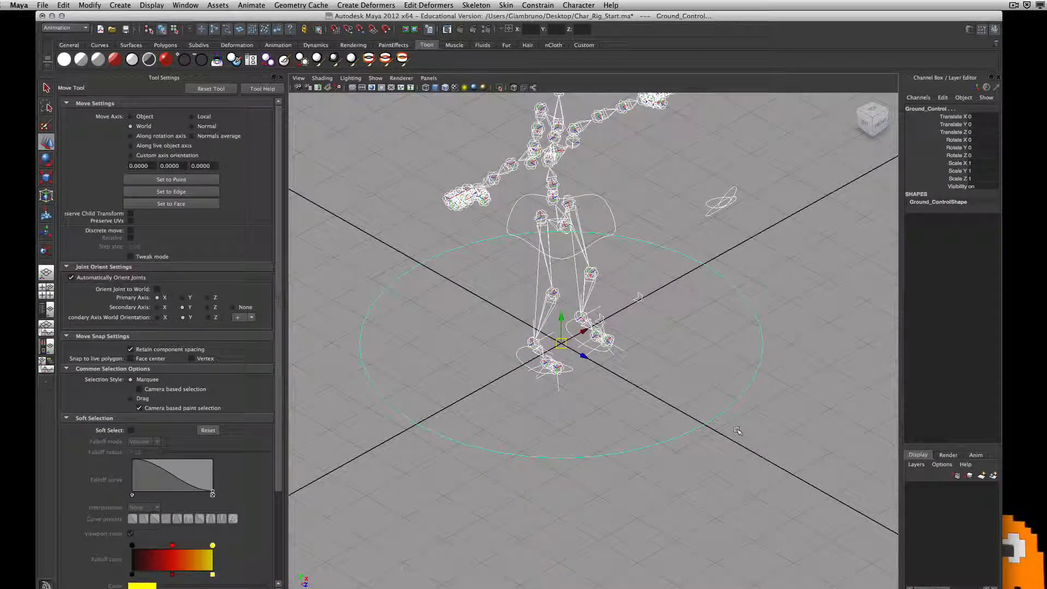
click(737, 431)
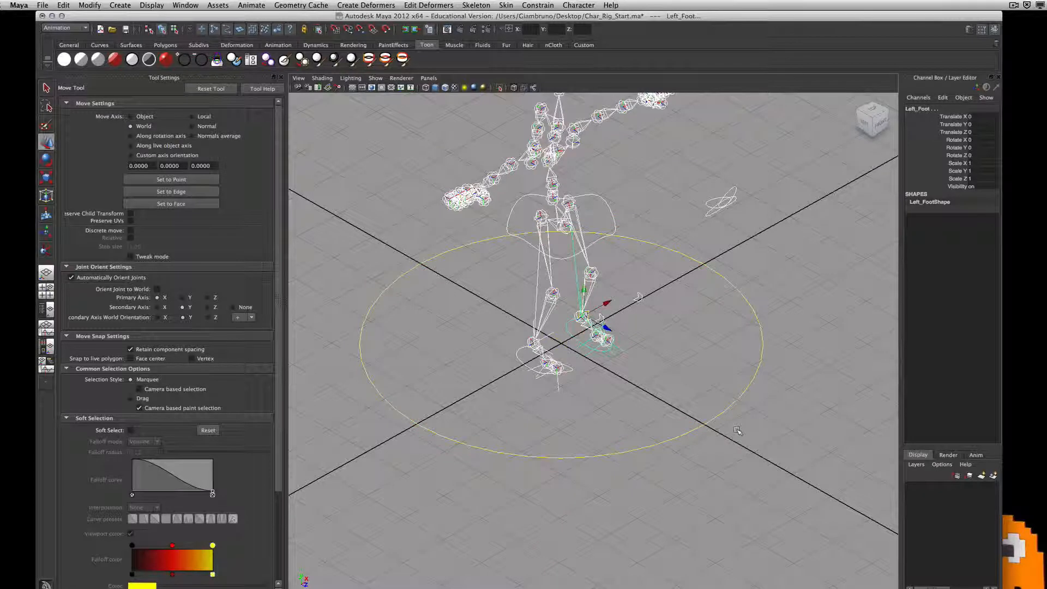
click(698, 426)
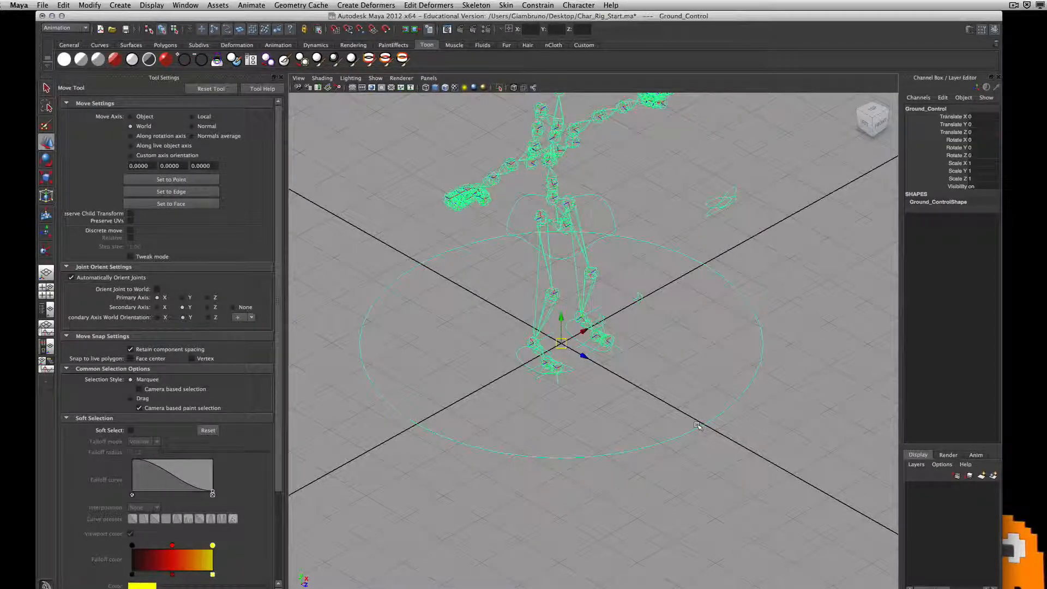
Step: Test the right leg by moving the Right__Foot control, and undo the move
click(515, 365)
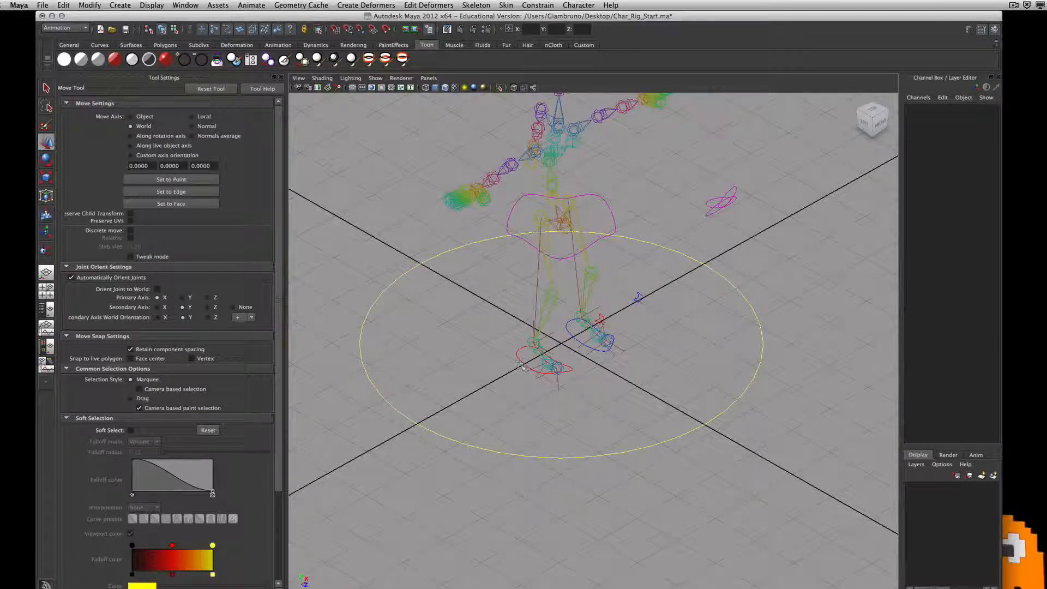
click(523, 366)
drag(536, 343, 512, 330)
key(super+z)
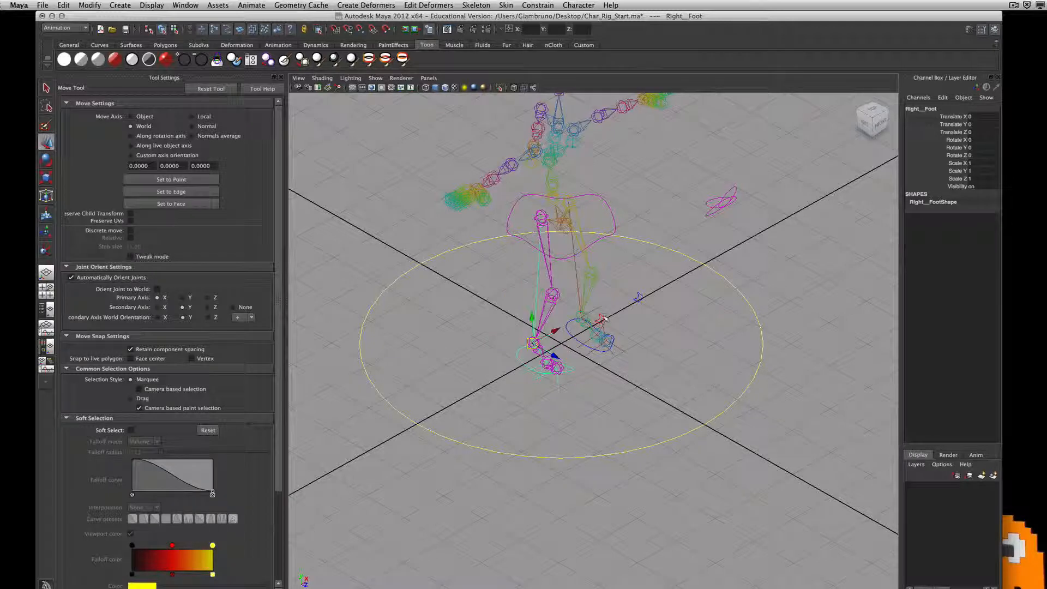
Step: Parent the Right_Knee control back under the Right__Foot control curve
click(603, 316)
alt+drag(604, 352, 599, 348)
click(527, 363)
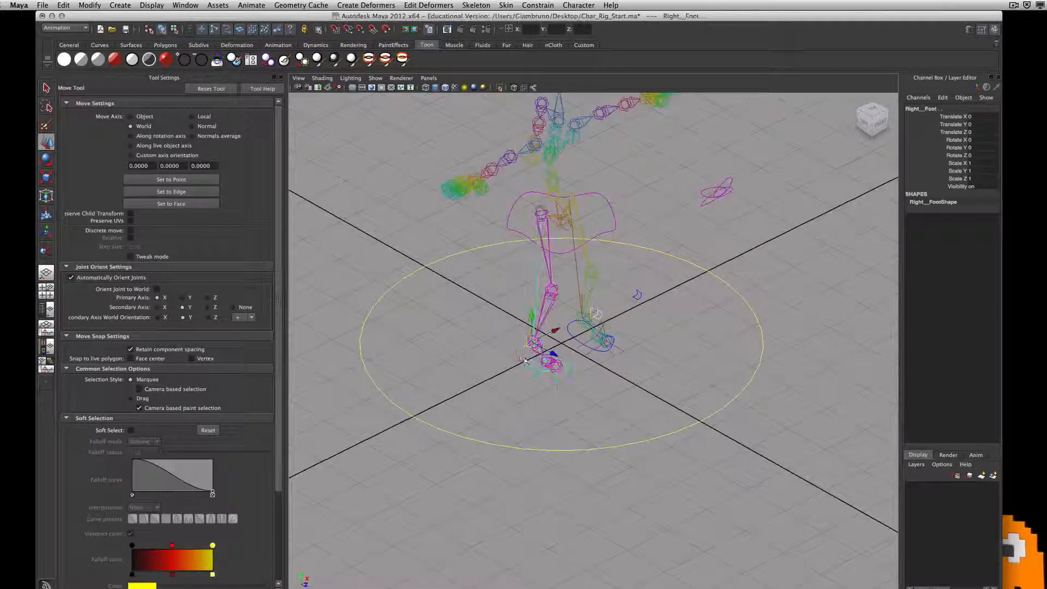
shift+click(526, 363)
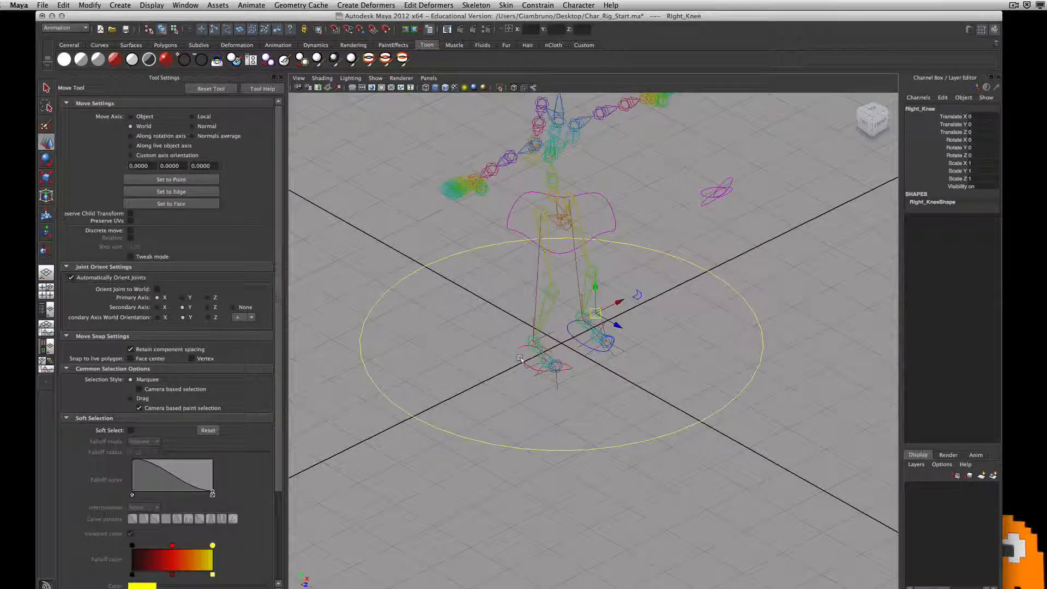
Step: Move the Right__Foot control to test the right leg with its parented knee control, and undo the move
click(518, 353)
drag(533, 342, 522, 297)
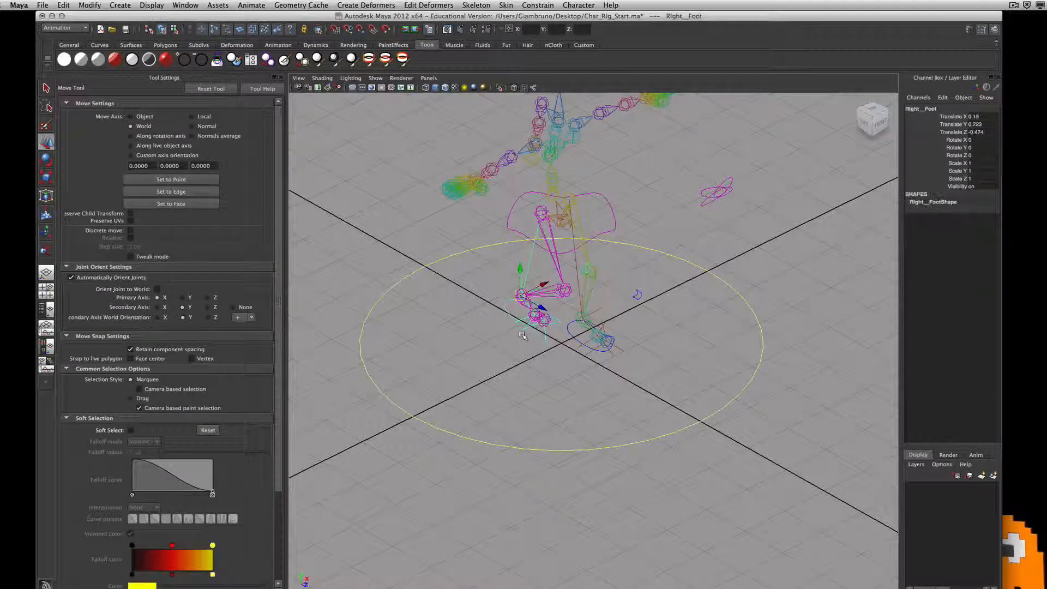
key(ctrl+z)
alt+drag(578, 375, 636, 383)
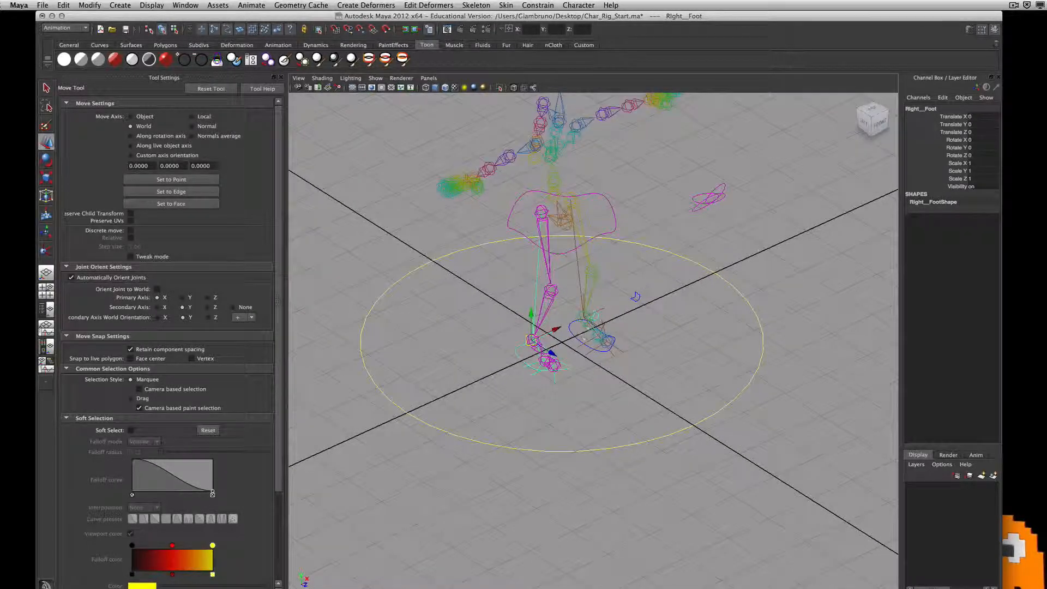
Step: Parent the Left_Knew control to the Left_Foot control curve, and reselect Left_Foot to check the hierarchy
click(576, 338)
click(633, 295)
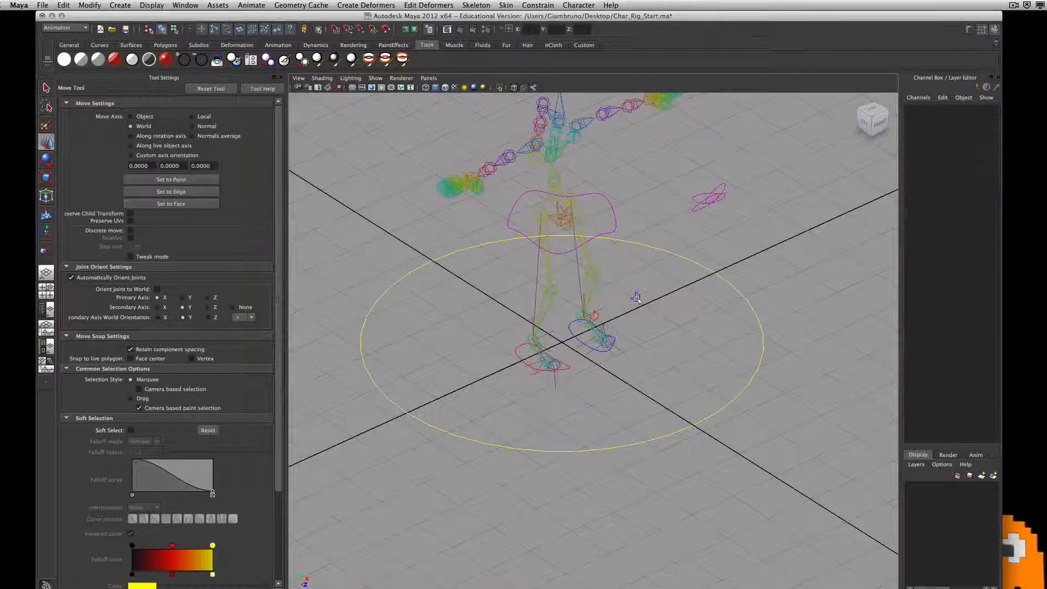
click(571, 334)
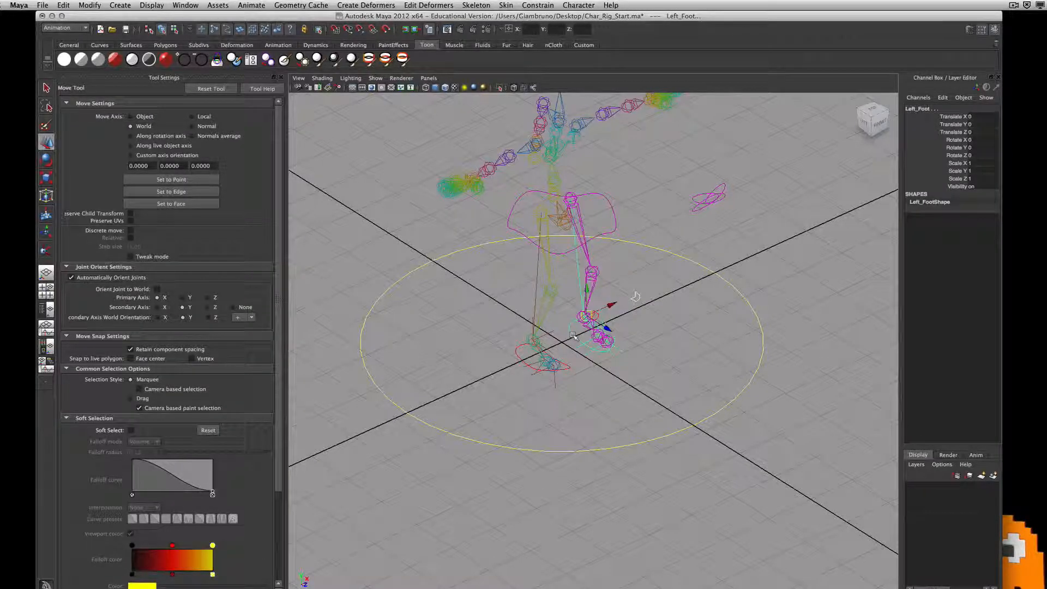
click(634, 296)
click(608, 401)
click(571, 333)
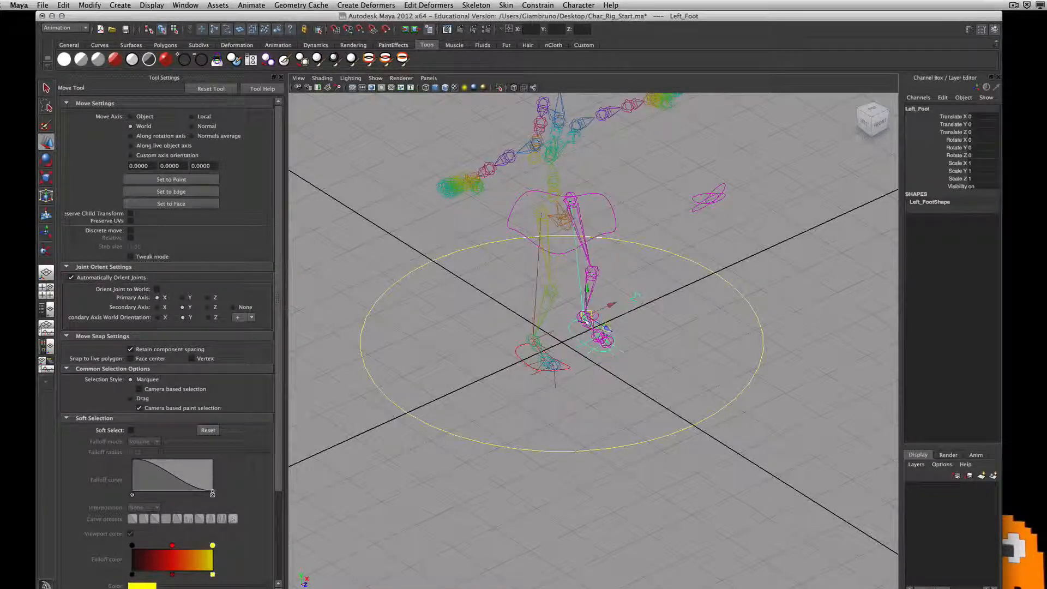
Step: Test the left leg by moving the Left_Foot control, and undo the move
mouse_move(587, 321)
mouse_down()
mouse_move(576, 312)
mouse_move(590, 319)
mouse_up()
key(super+z)
alt+drag(679, 344, 699, 352)
Step: Select the Left_Knew and EYES controls in turn to review their placement around the skeleton
click(644, 298)
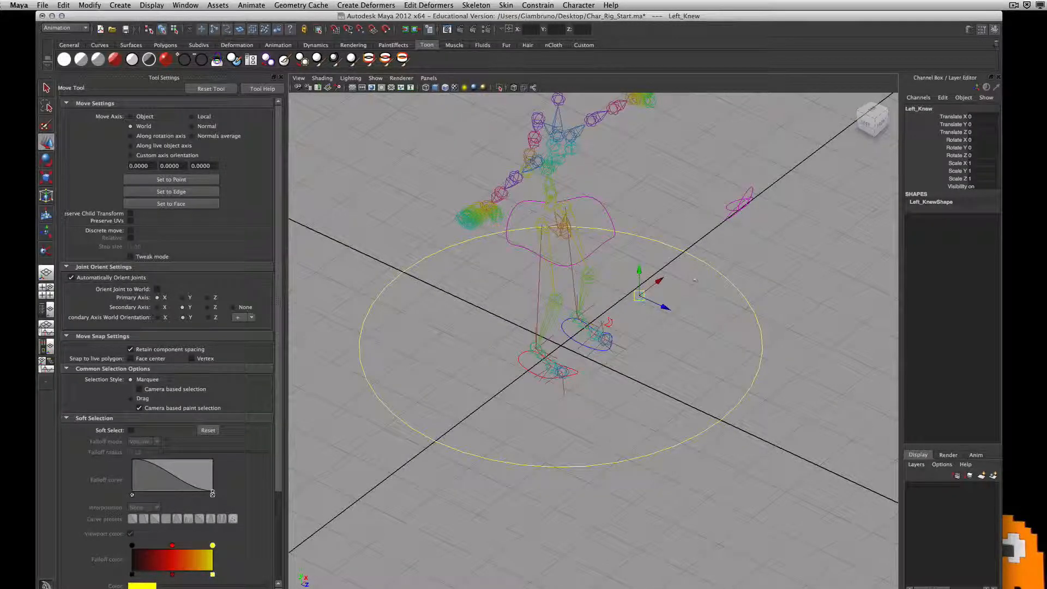
click(712, 265)
click(642, 298)
alt+drag(642, 298, 641, 343)
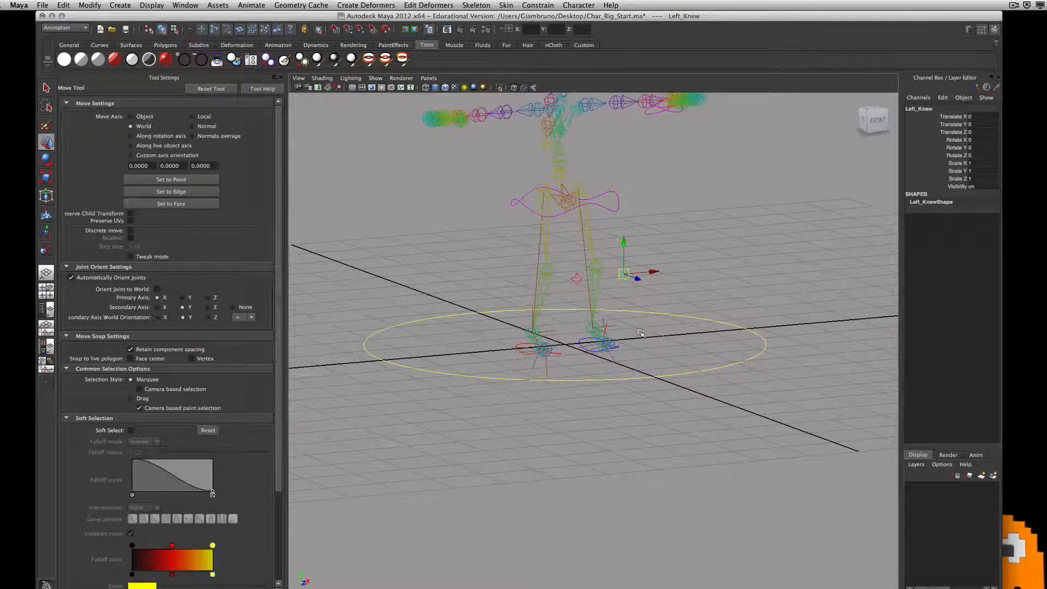
alt+drag(640, 333, 627, 367)
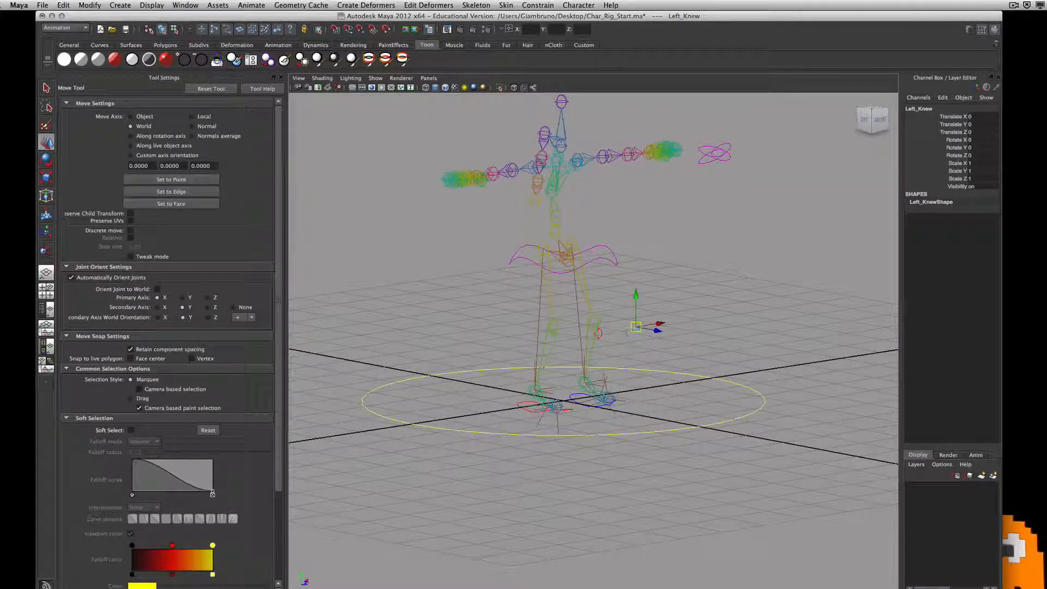
click(718, 154)
alt+drag(719, 154, 713, 169)
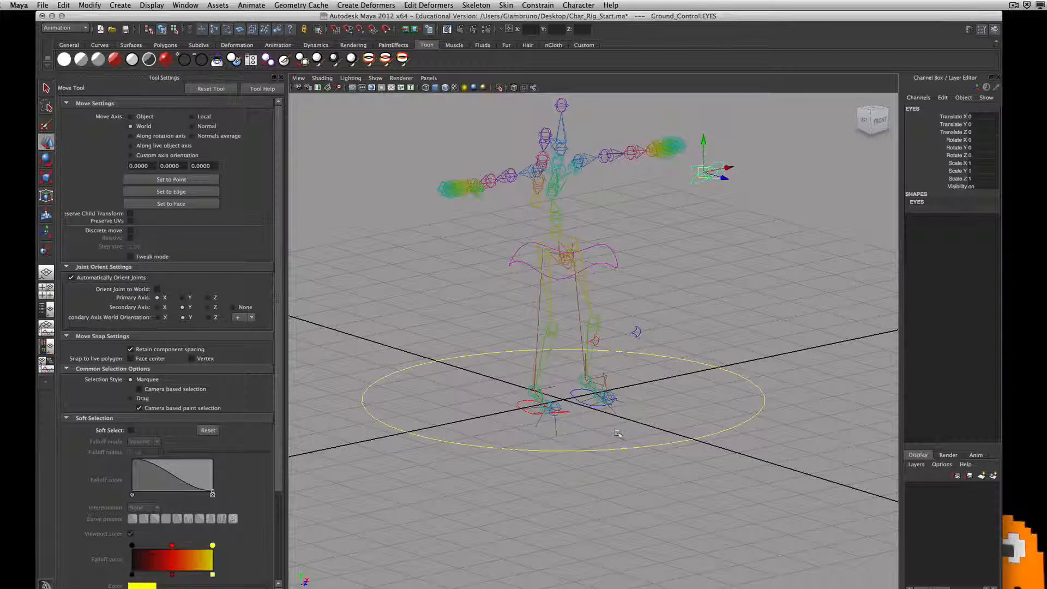
Step: Show polygons in the viewport and turn on smooth mesh preview for the Link_Main character mesh
click(376, 78)
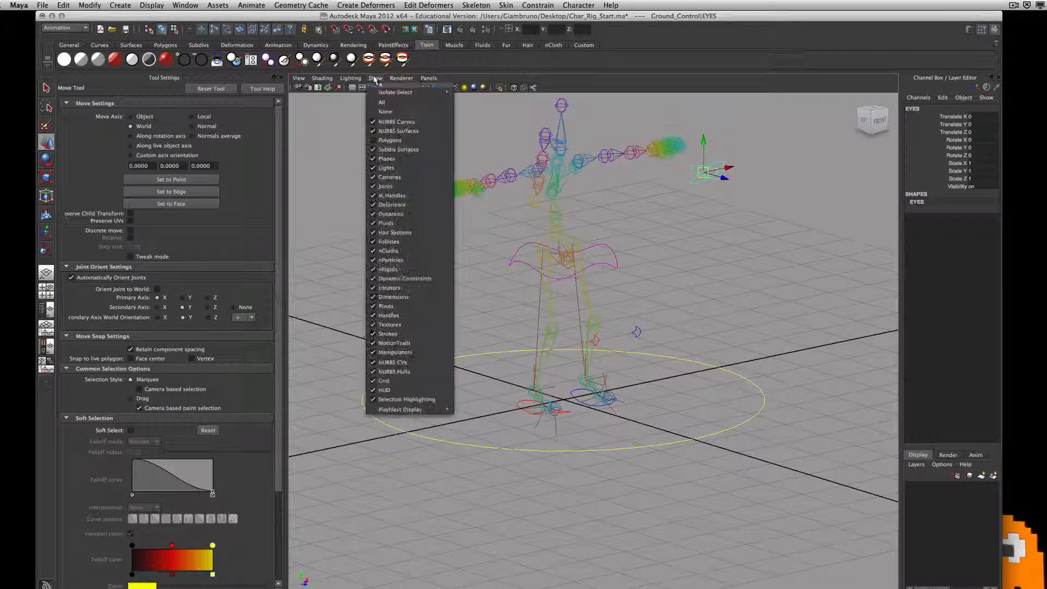
click(381, 141)
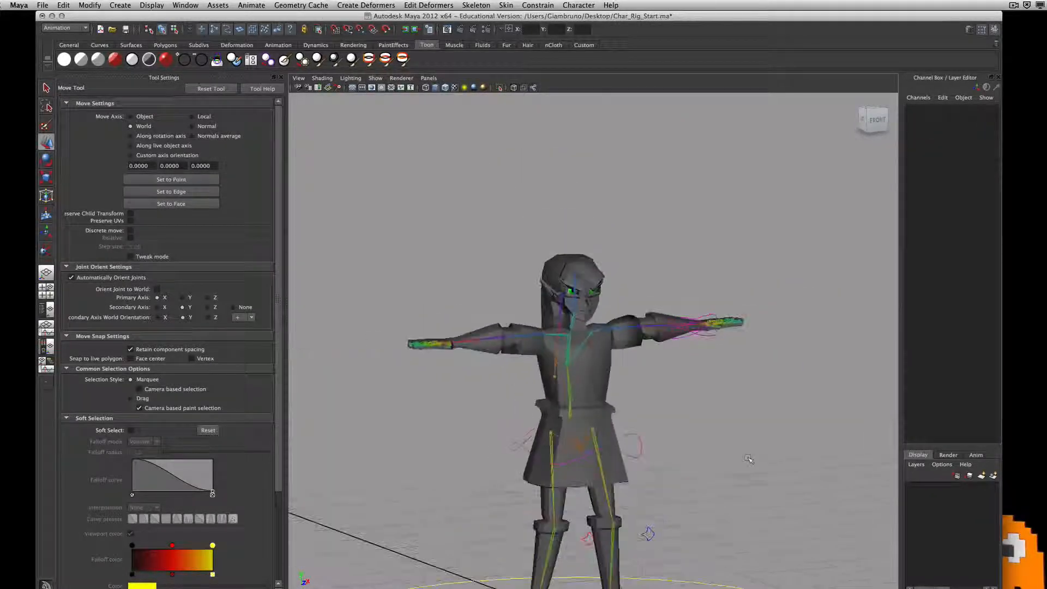
click(600, 360)
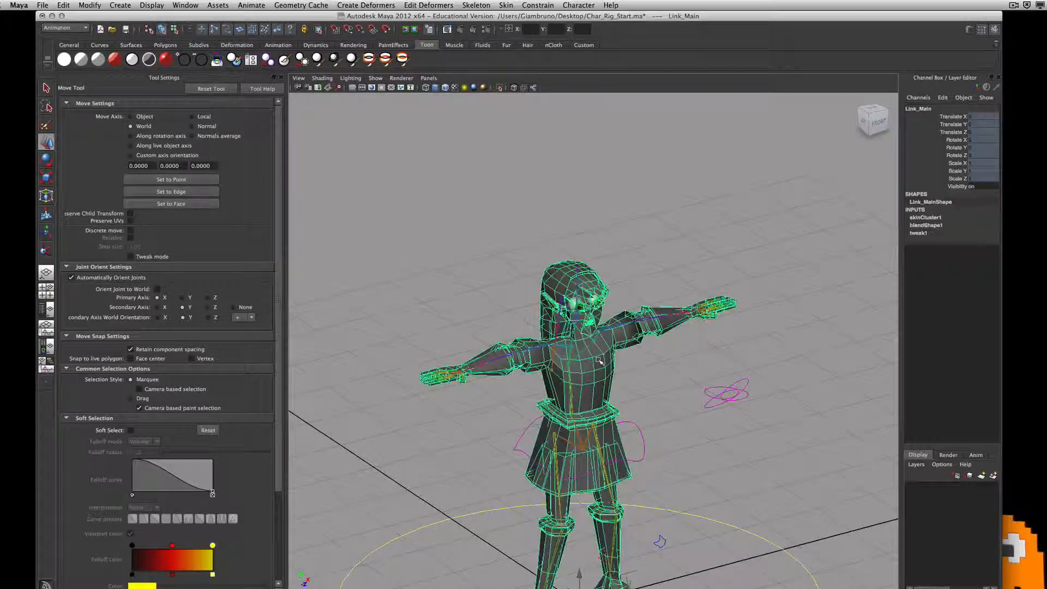
alt+drag(636, 376, 623, 361)
alt+right_drag(623, 361, 640, 376)
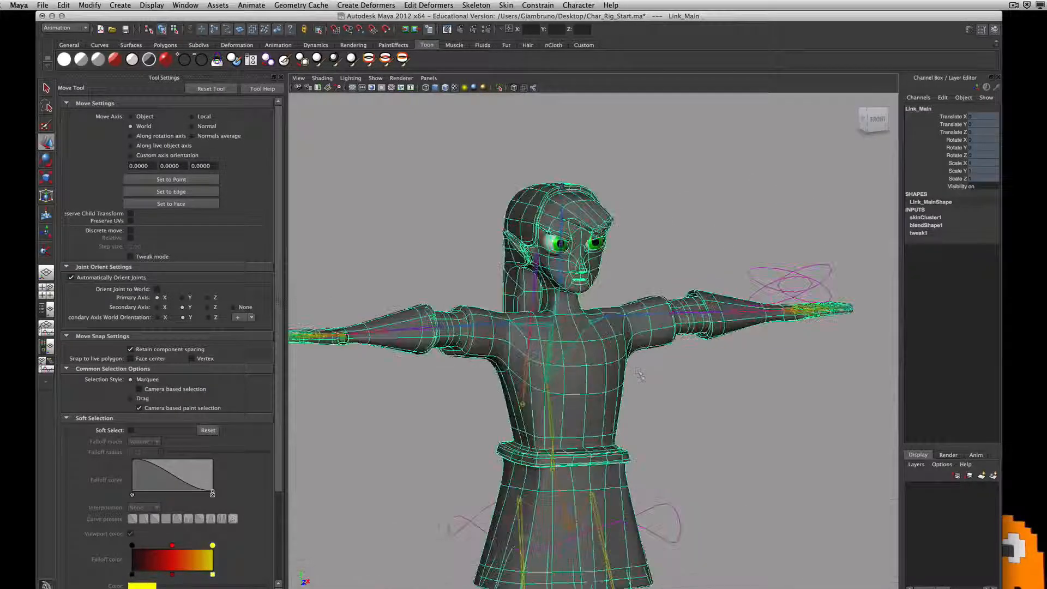
alt+drag(640, 375, 614, 377)
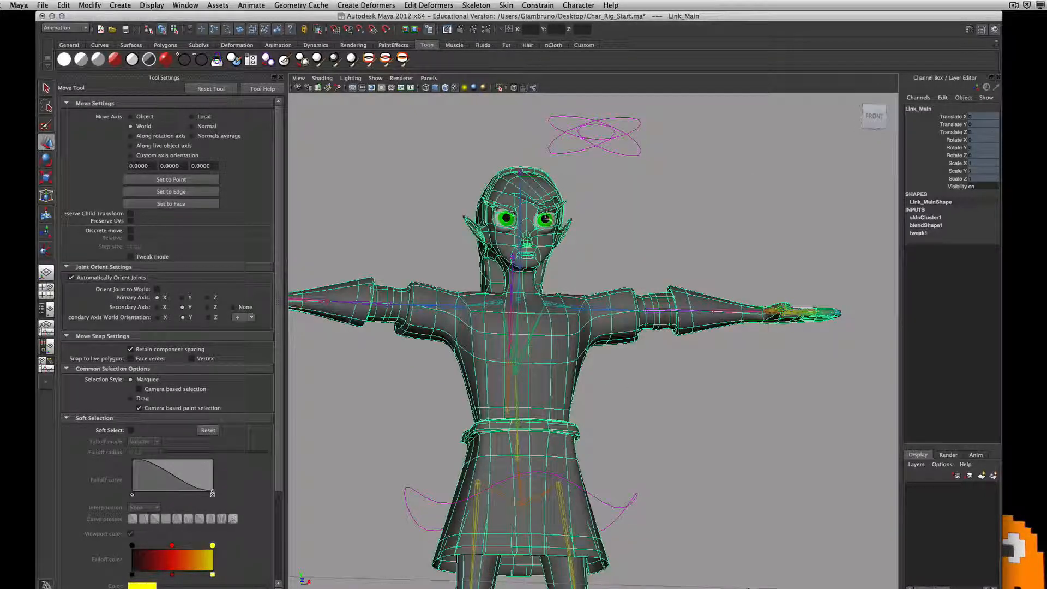
Step: Examine the character's head and eyes in relation to the EYES control, and clear the selection
alt+right_drag(596, 229, 632, 232)
alt+right_drag(586, 203, 546, 215)
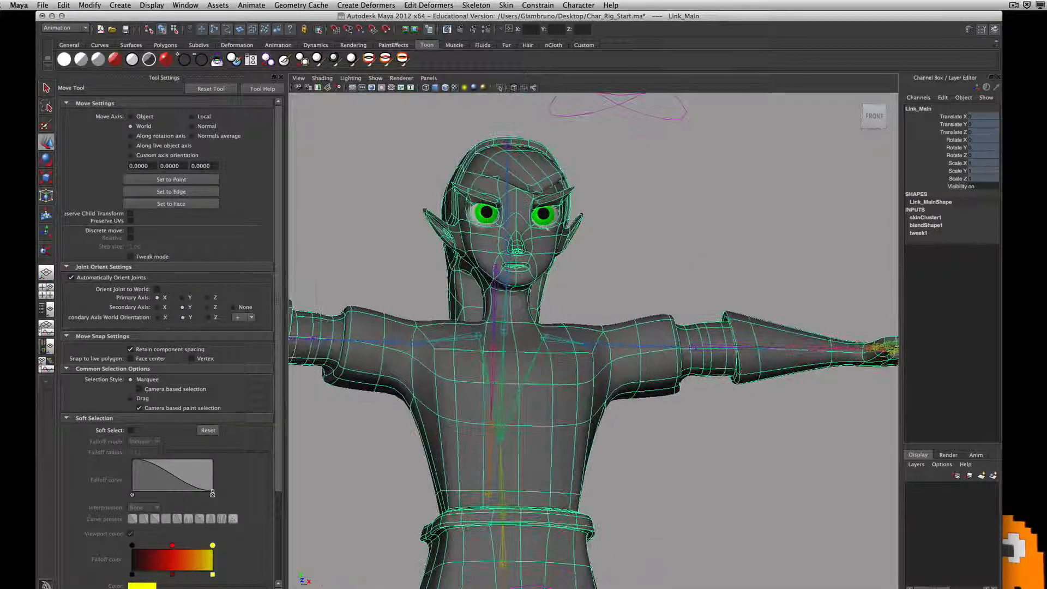
click(544, 214)
alt+drag(644, 237, 893, 331)
click(805, 463)
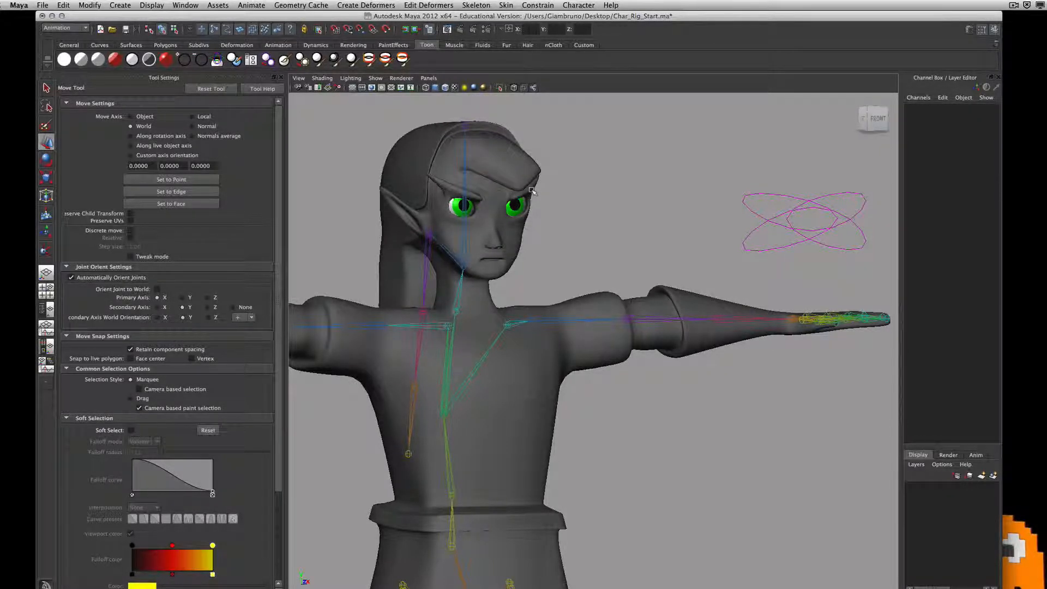
Step: Aim-constrain the Left_Eye to the EYES control with Maintain offset enabled, and clear the selection
click(760, 218)
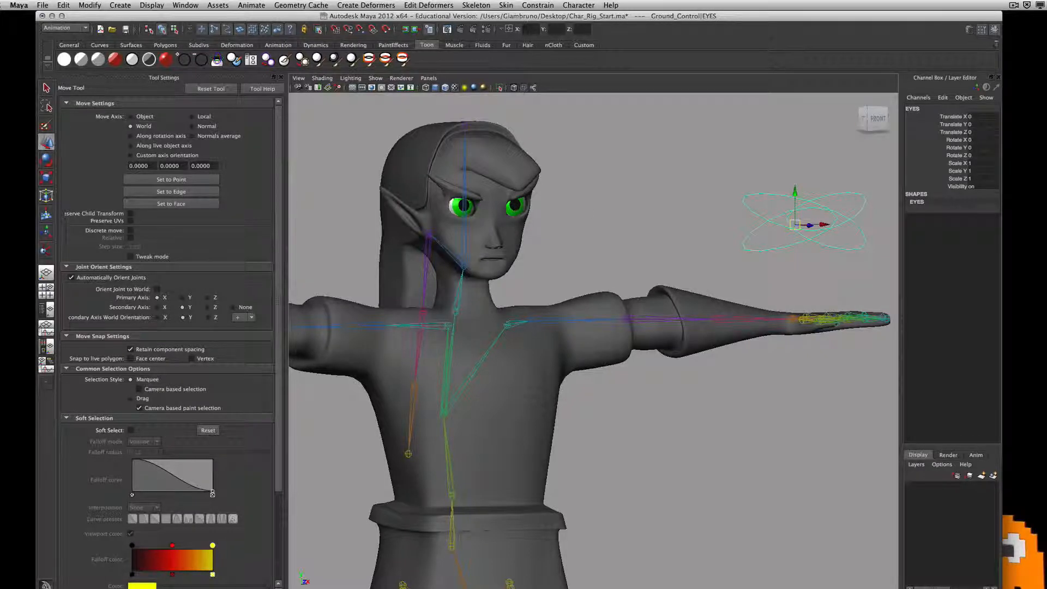
drag(794, 246, 798, 248)
click(517, 207)
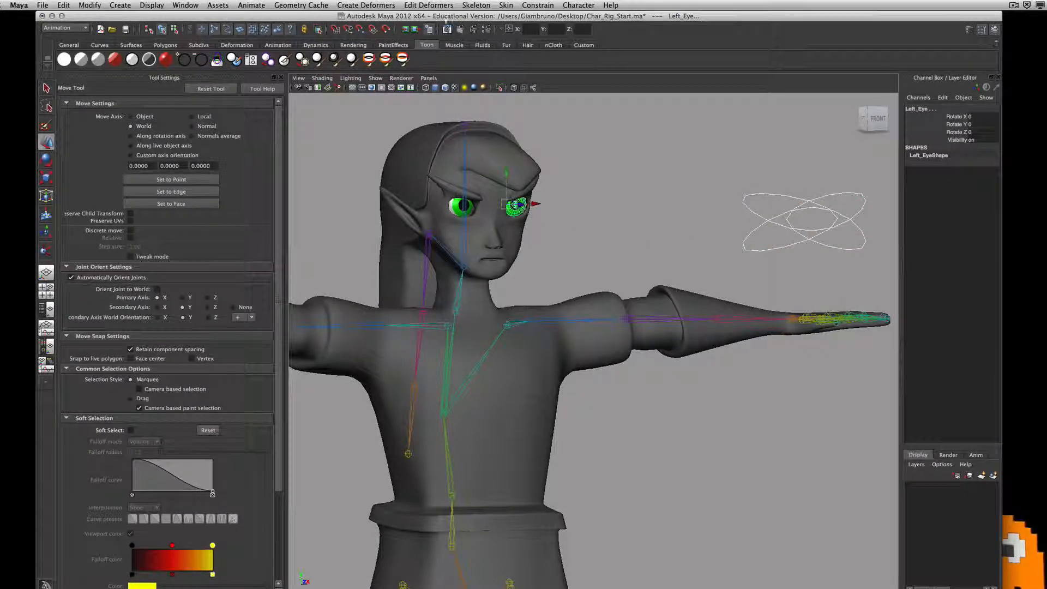
click(538, 6)
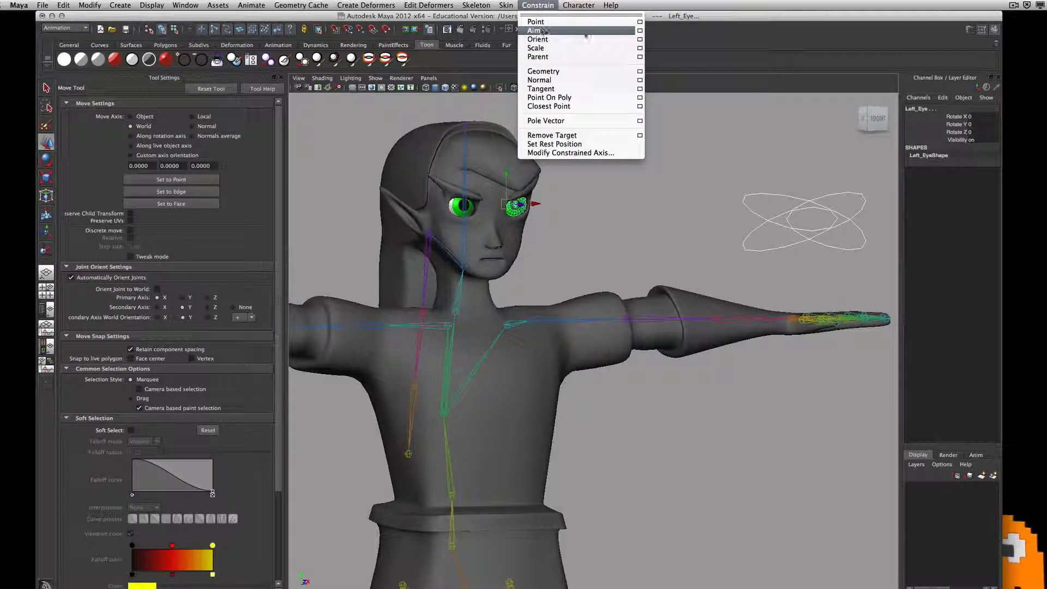
click(639, 32)
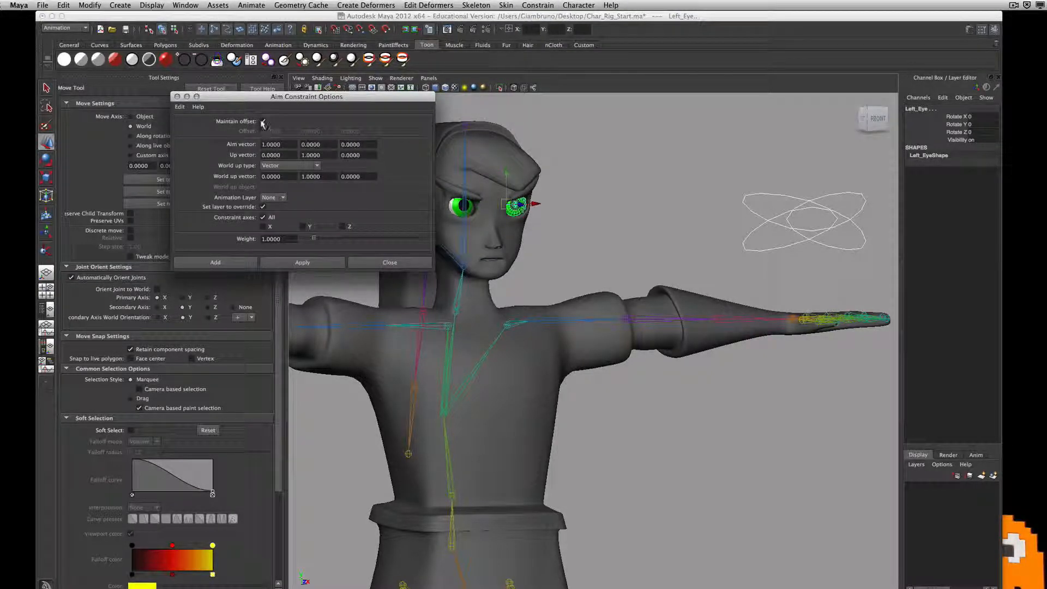
click(263, 121)
click(225, 262)
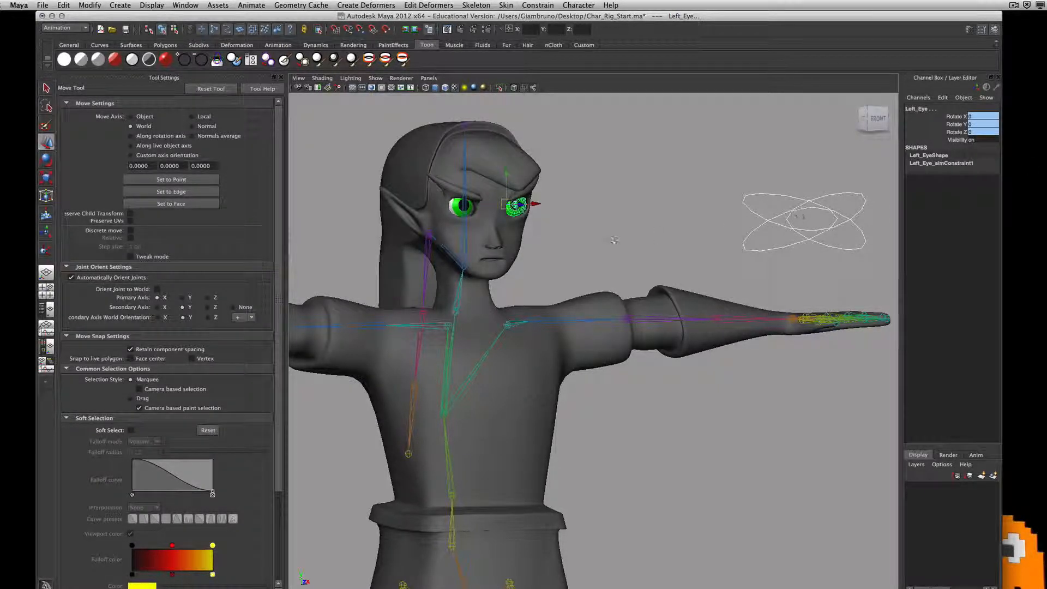
click(593, 225)
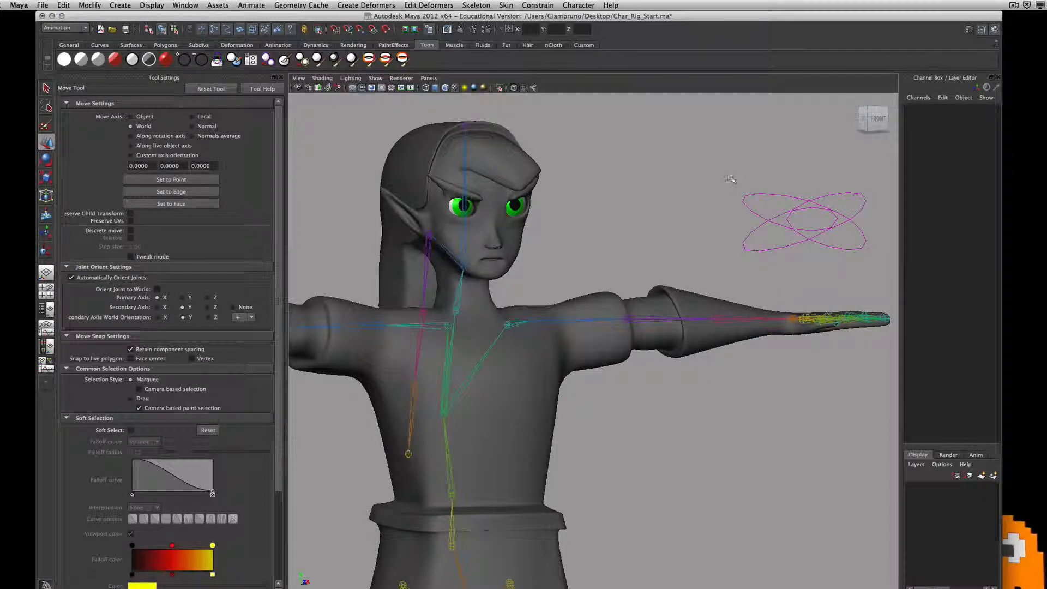
Step: Aim-constrain the Right_Eye to the EYES control with Maintain offset enabled
click(772, 231)
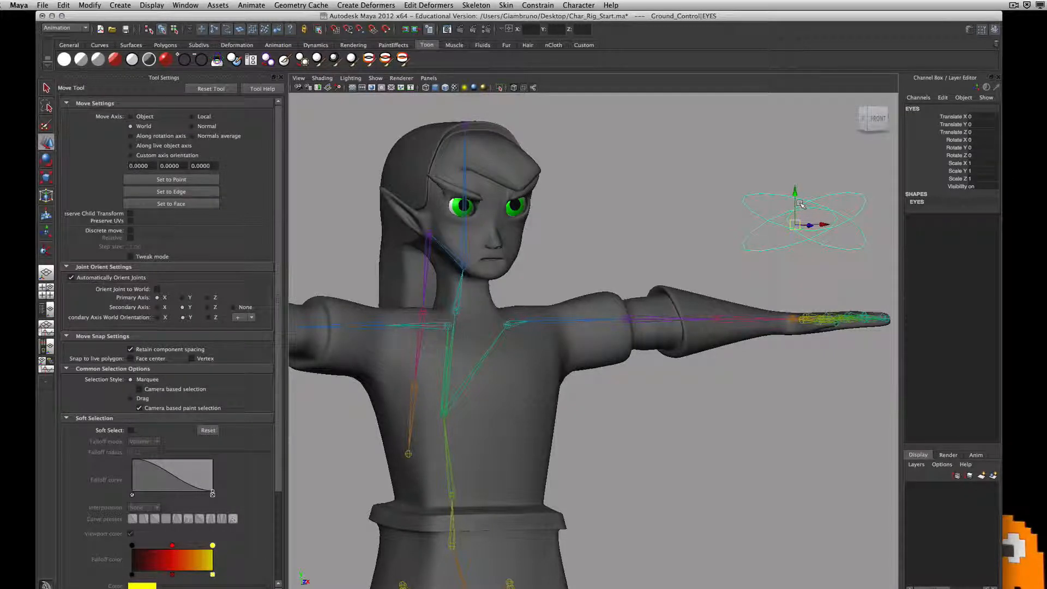
alt+drag(728, 213, 700, 214)
shift+click(448, 210)
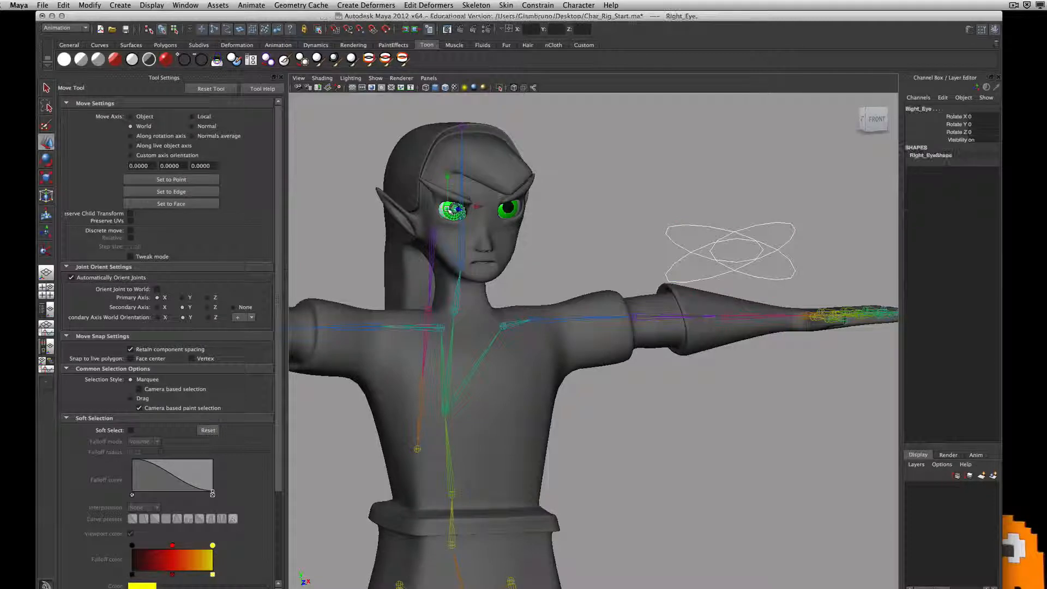
click(525, 5)
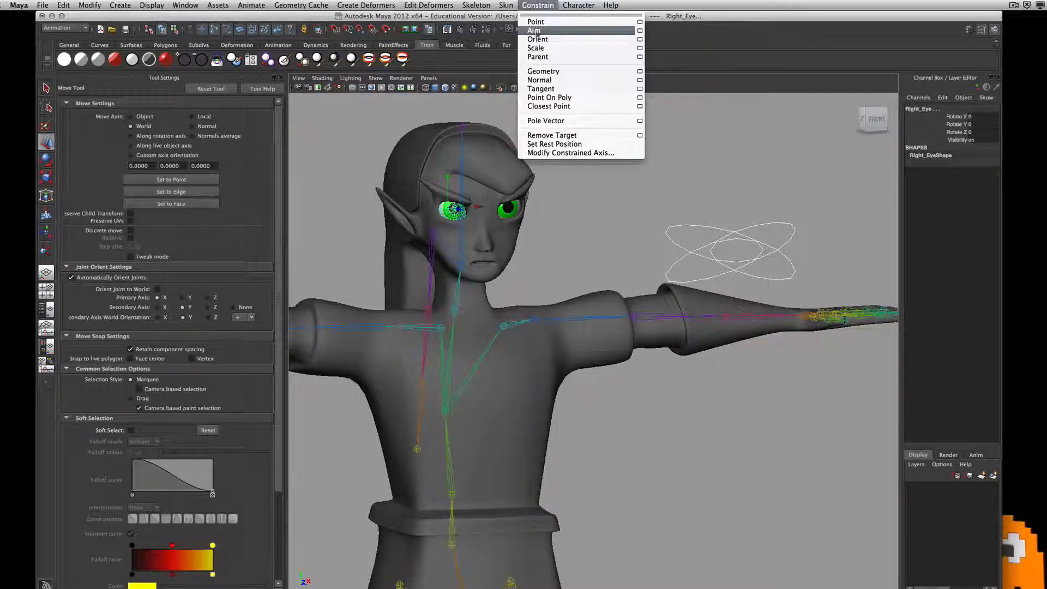
click(639, 31)
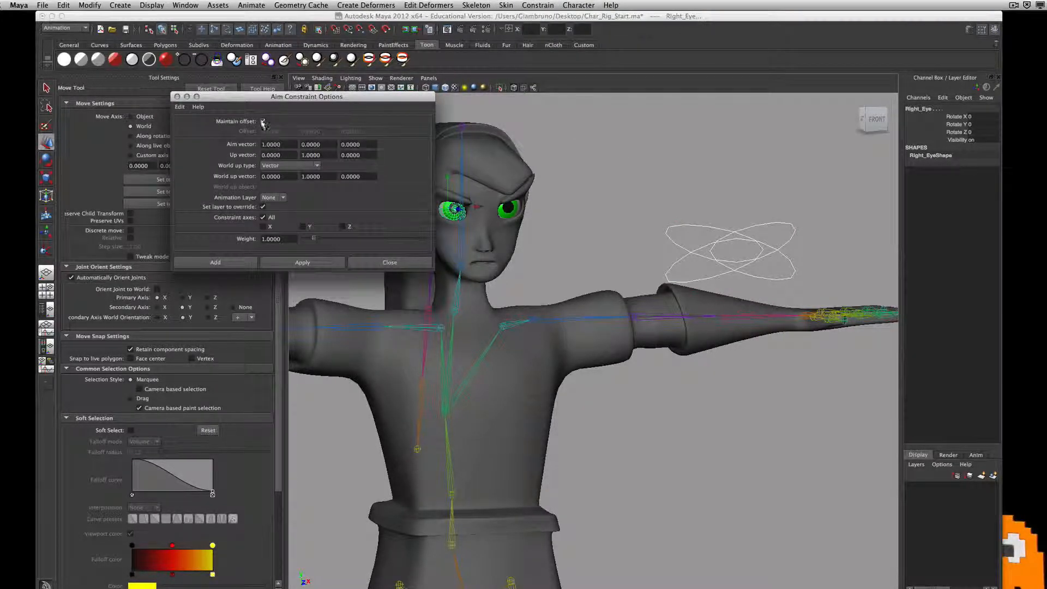
click(216, 263)
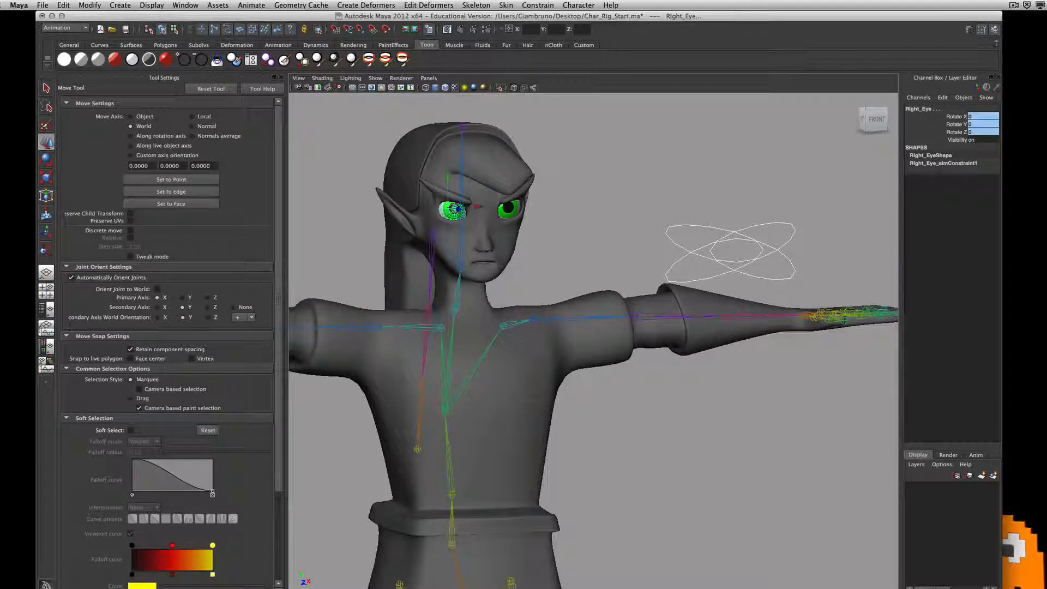
Step: Test the eye aim constraints by moving the EYES control away from the head, and undo the move
click(729, 231)
scroll(733, 234, down, 2)
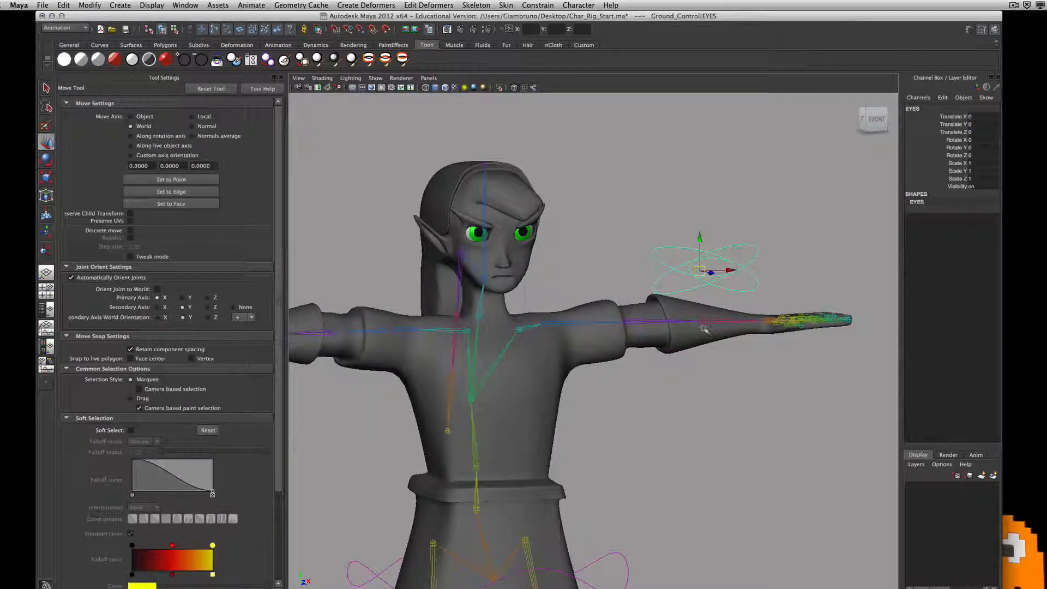
alt+drag(704, 329, 695, 322)
drag(640, 204, 778, 230)
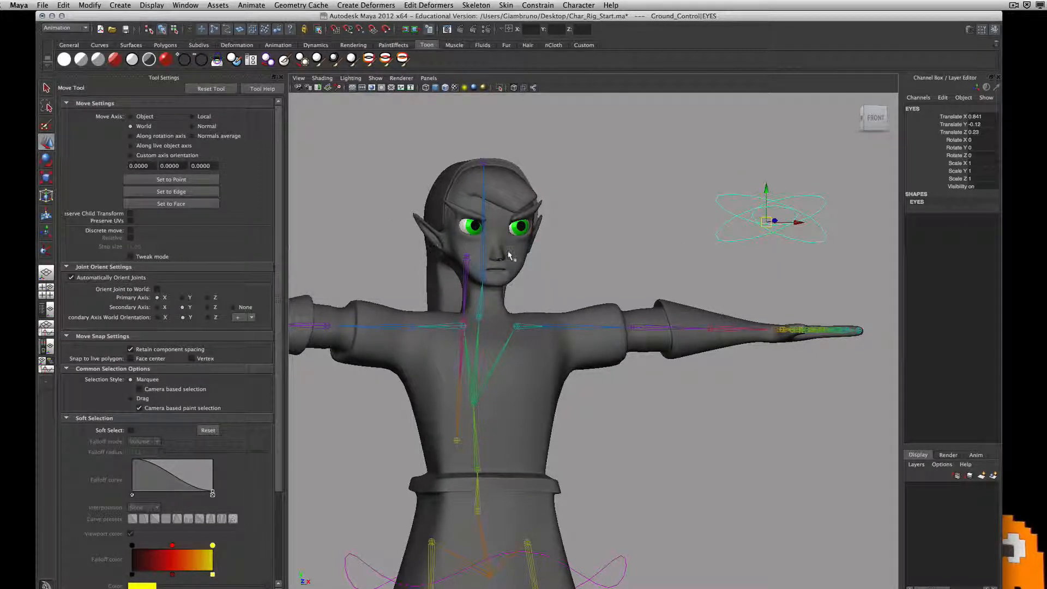
key(ctrl+z)
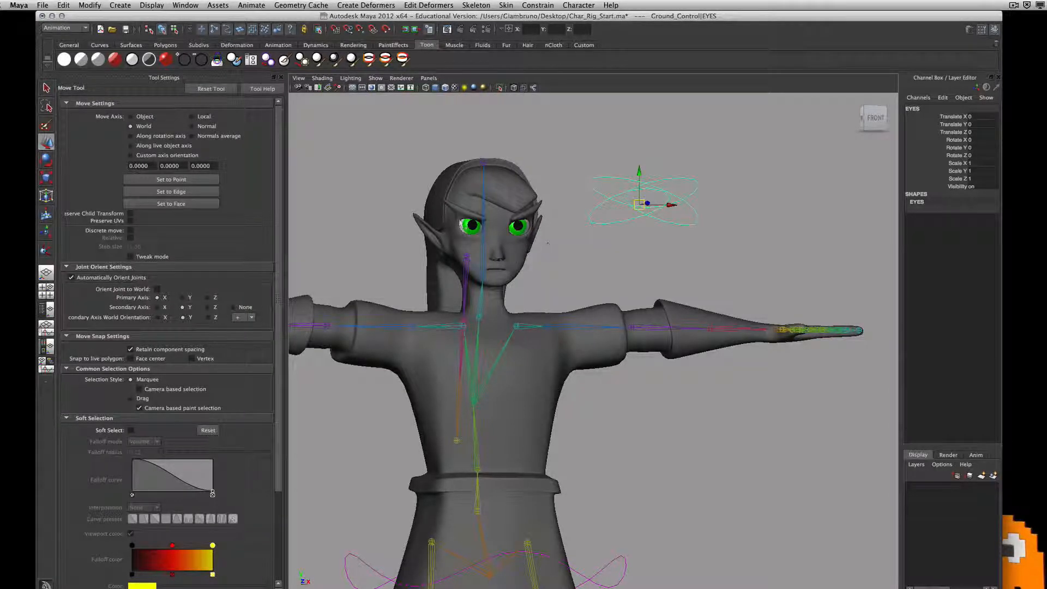
Step: Examine the leg and knee controls around the left ankle's IK handle, and clear the selection
alt+middle_drag(644, 404, 624, 143)
scroll(584, 359, down, 4)
mouse_move(631, 368)
alt+mouse_down()
mouse_move(546, 385)
mouse_move(623, 379)
mouse_move(637, 364)
mouse_move(646, 382)
alt+mouse_up()
click(648, 385)
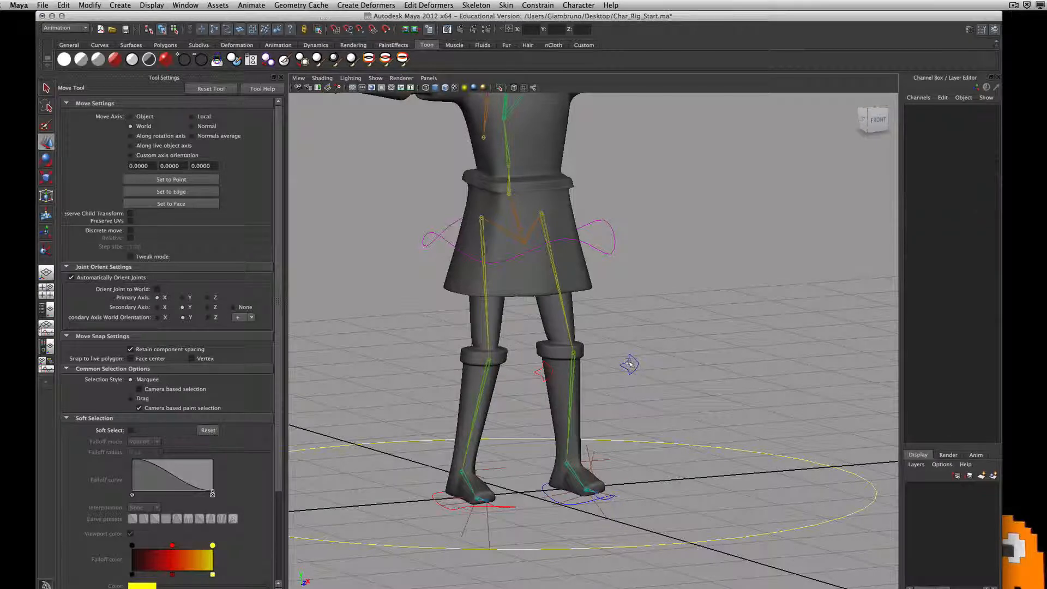
alt+drag(629, 466, 661, 473)
click(606, 449)
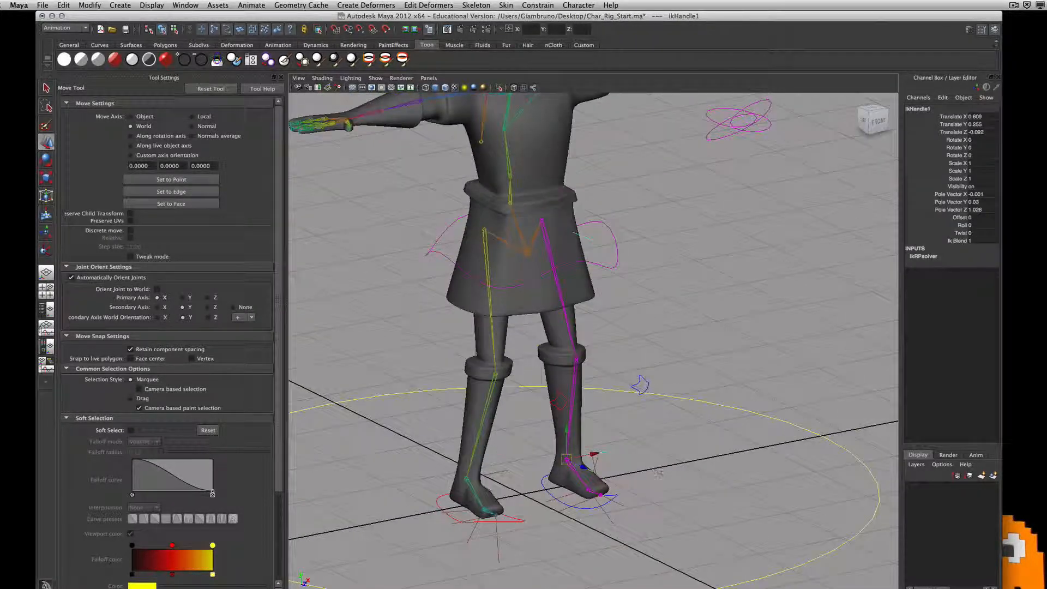
click(662, 473)
alt+drag(656, 424, 636, 395)
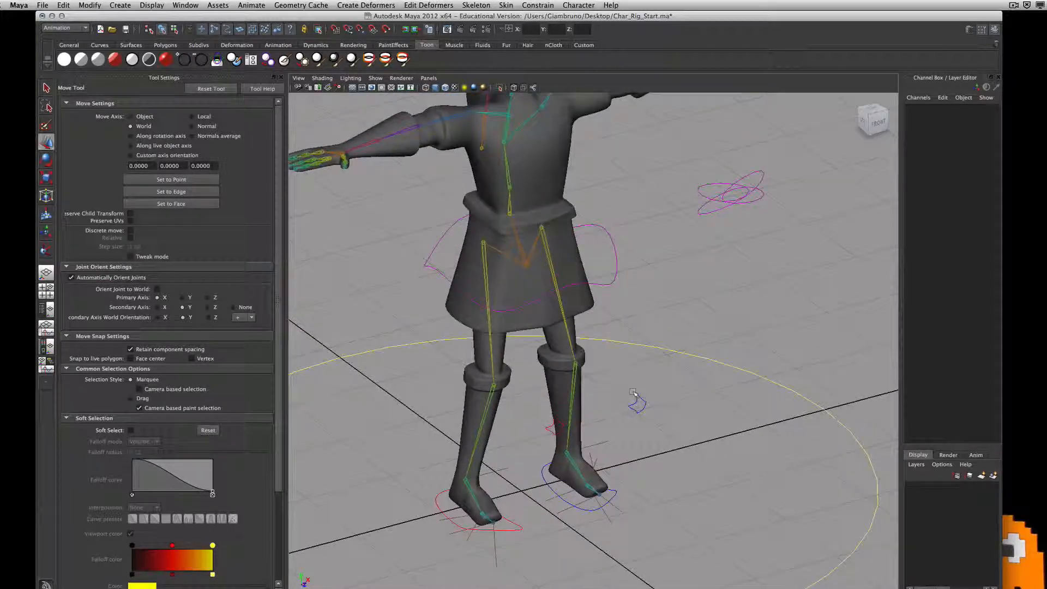
Step: Apply a Pole Vector constraint from the Left_Knew control to the left leg's ikHandle1
click(635, 401)
scroll(660, 468, up, 8)
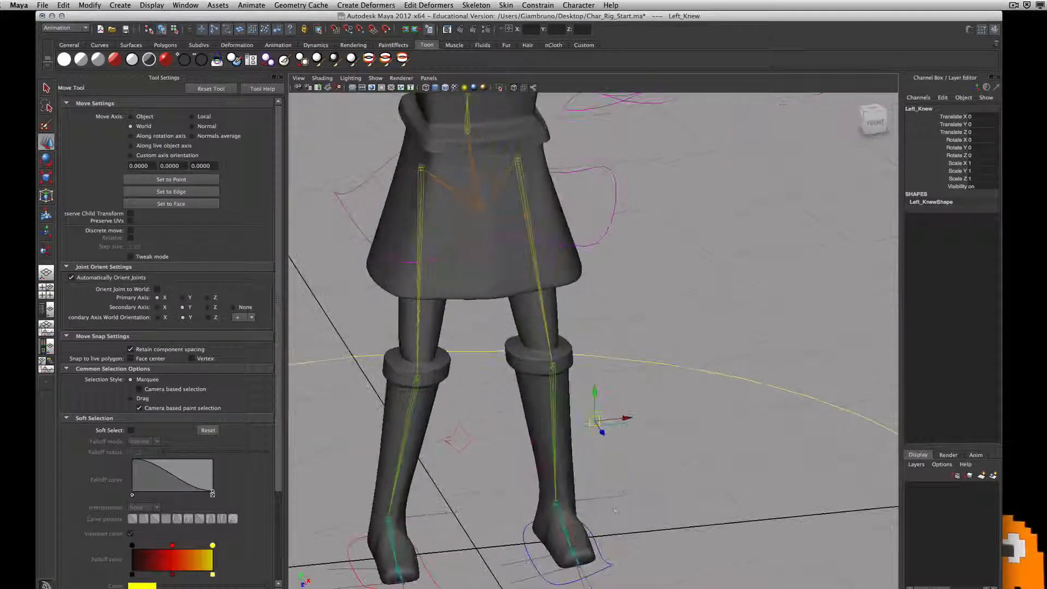
alt+middle_drag(624, 519, 604, 493)
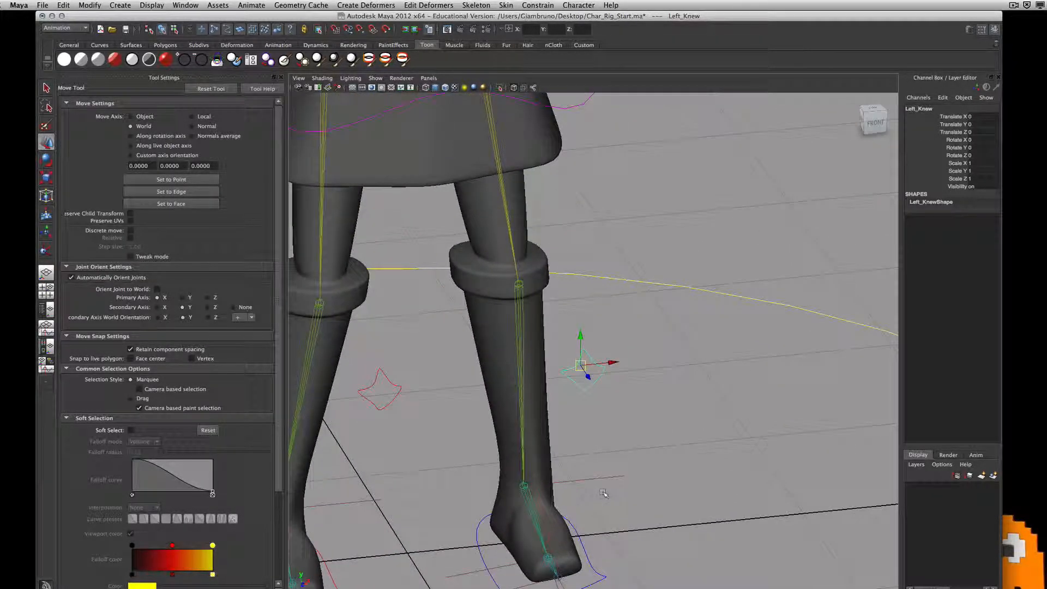
click(605, 488)
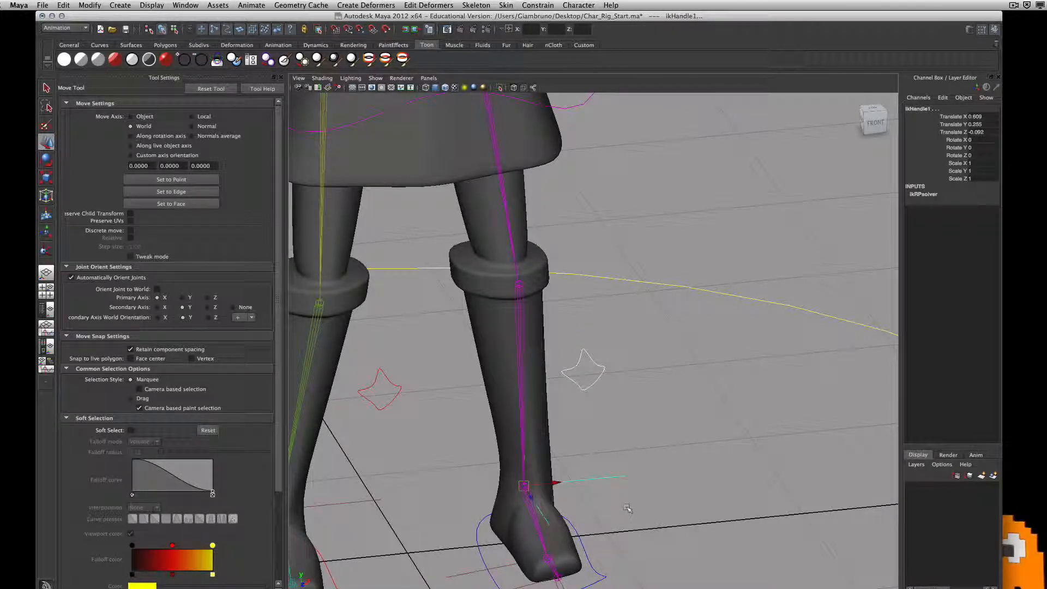
click(628, 508)
click(616, 499)
click(608, 489)
click(538, 5)
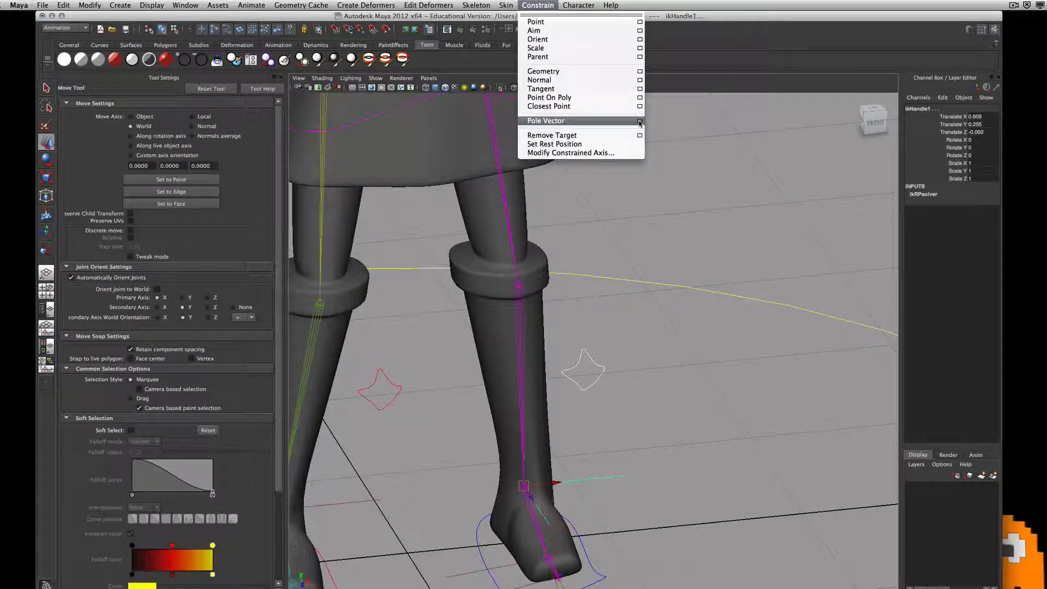
click(566, 121)
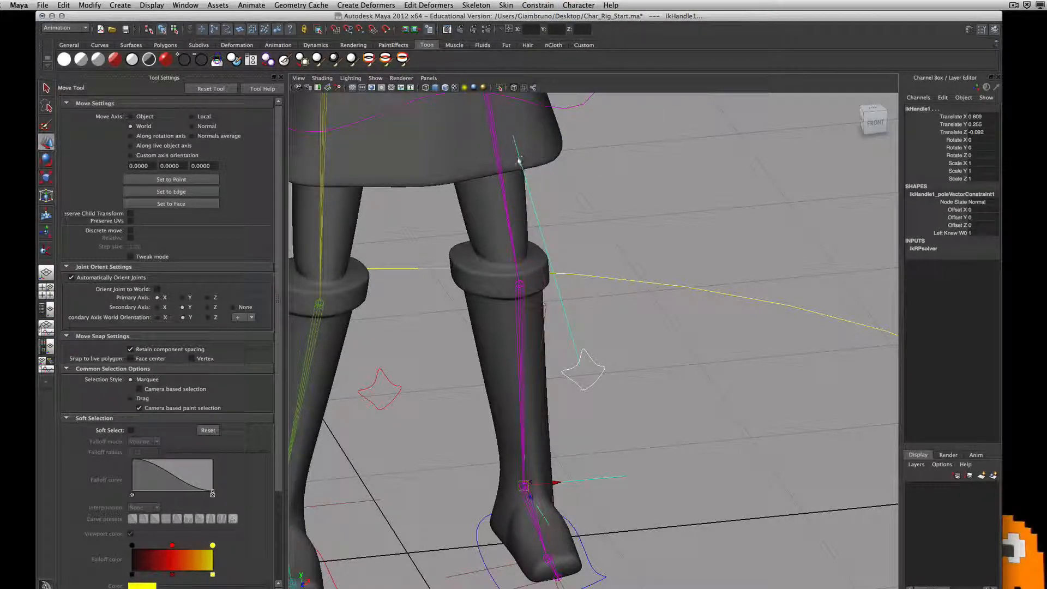
Step: Test the left leg's pole vector by moving the Left_Knew control sideways, and undo the move
click(624, 394)
click(601, 371)
alt+drag(615, 409, 508, 341)
key(super+z)
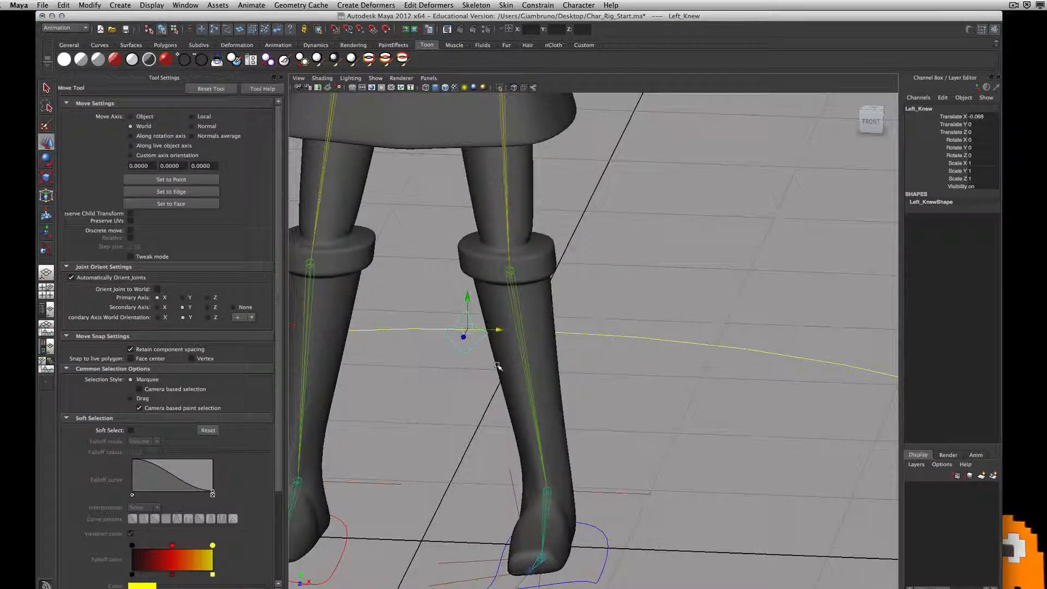
scroll(522, 449, down, 4)
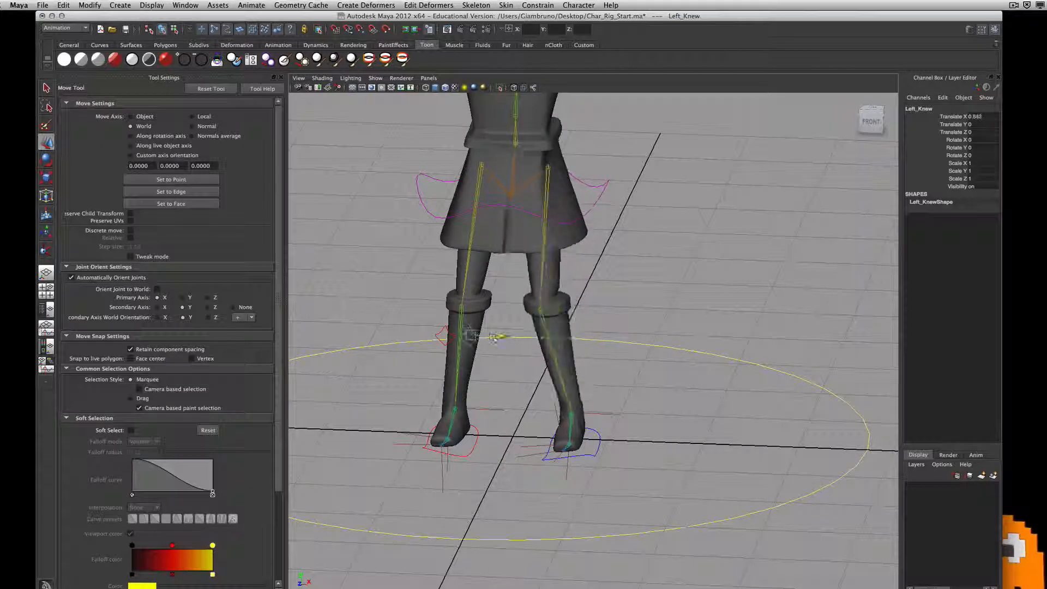
Step: Apply a Pole Vector constraint from the Right_Knee control to the right leg's ikHandle2
click(447, 332)
alt+drag(464, 422, 507, 410)
drag(492, 329, 458, 328)
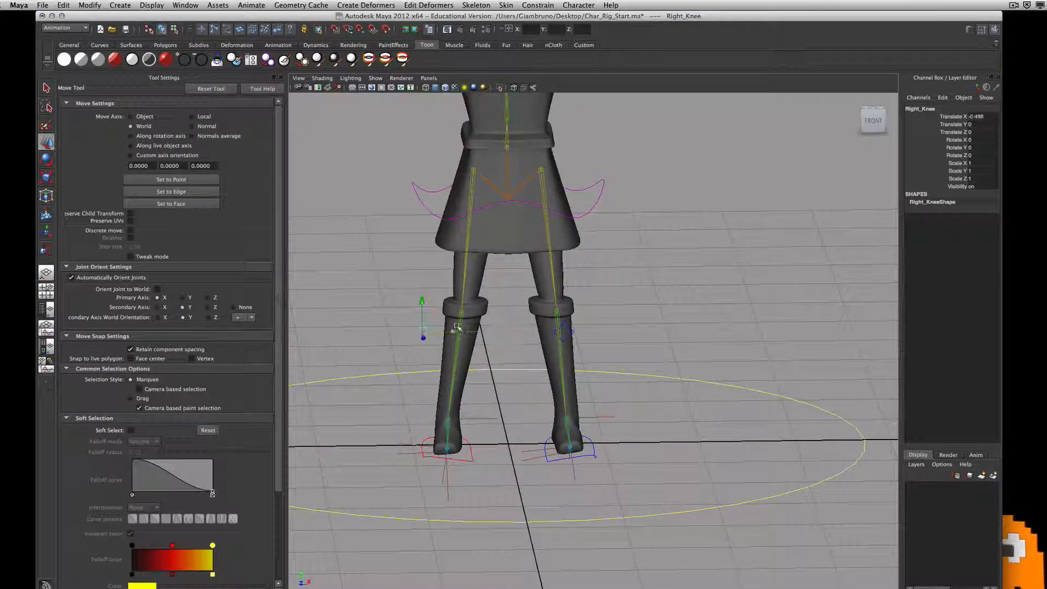
key(z)
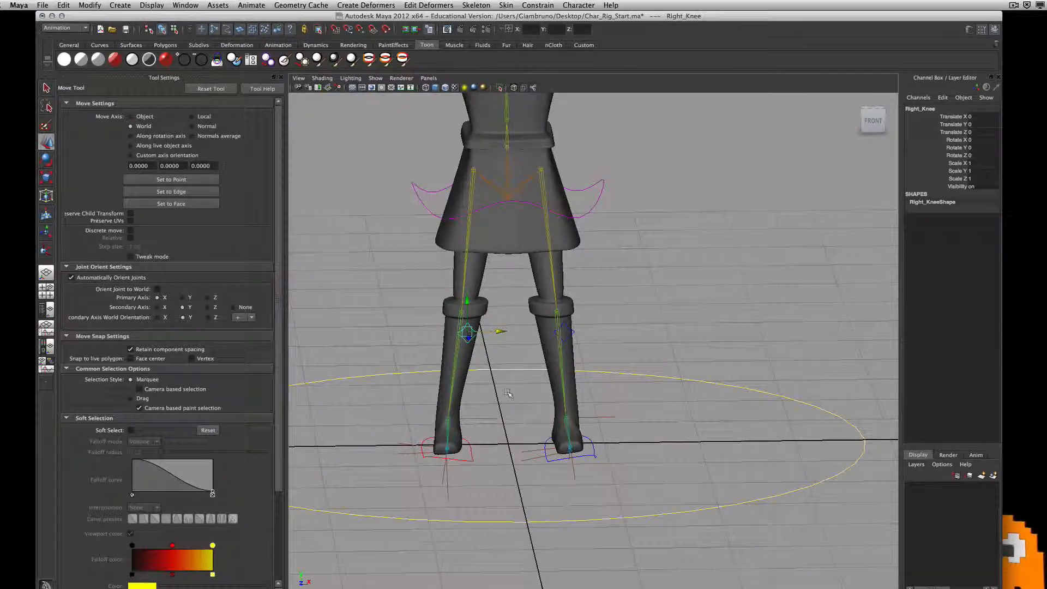
alt+drag(508, 392, 485, 412)
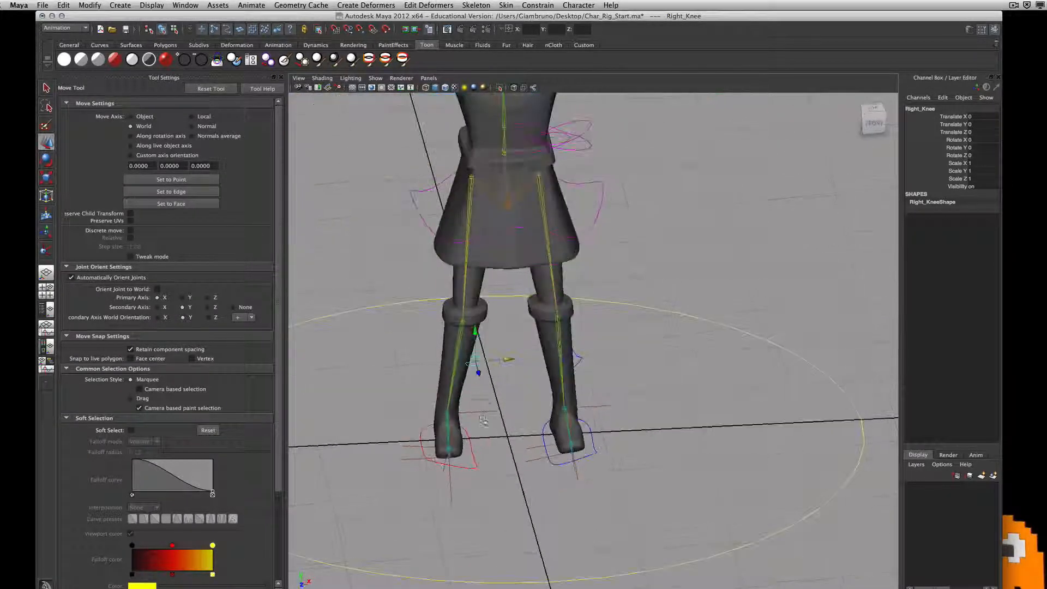
shift+click(483, 413)
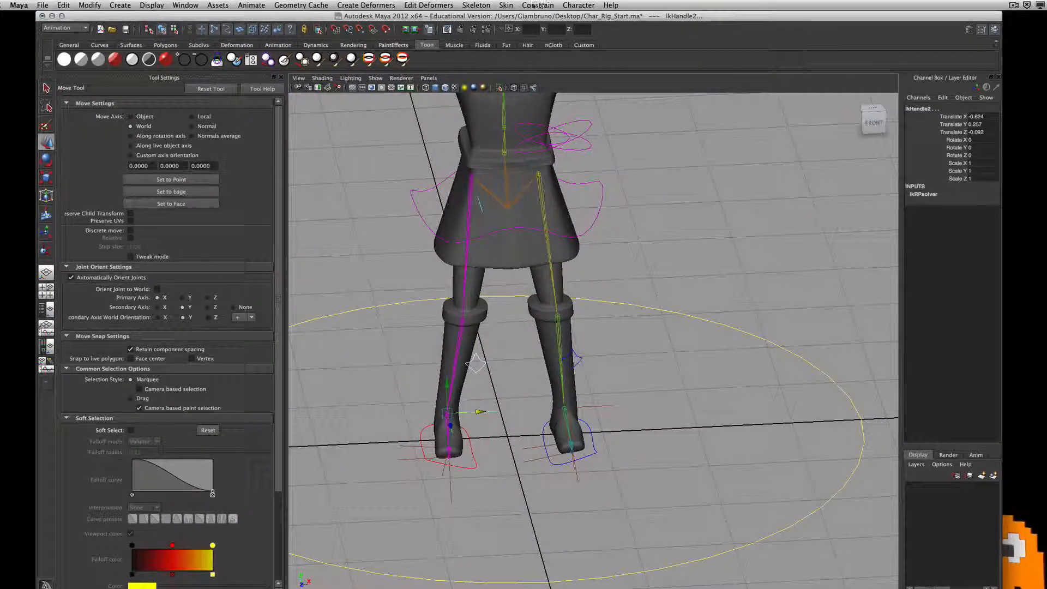
click(538, 5)
click(546, 120)
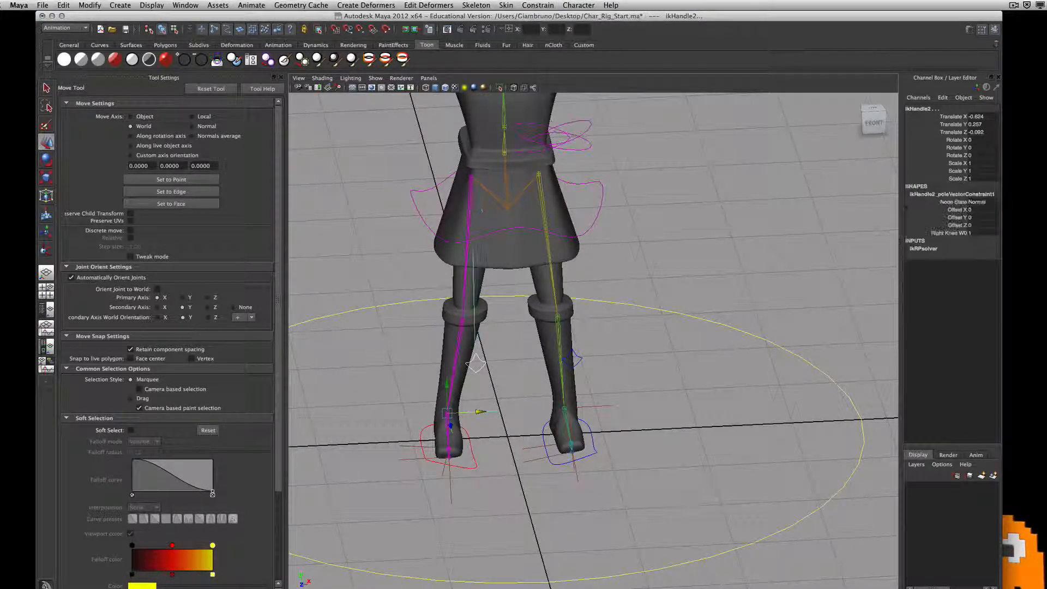
Step: Test the right leg's pole vector by moving the Right_Knee control sideways, and undo the move
click(475, 361)
drag(510, 358, 589, 300)
key(super+z)
scroll(514, 357, down, 5)
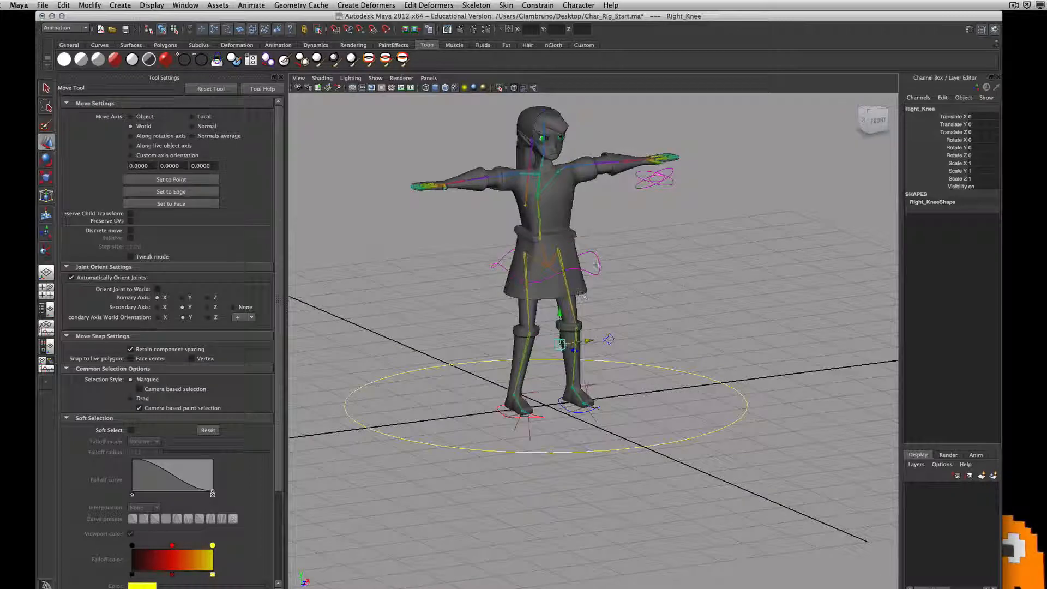
Step: Test the leg bending by lowering the CoG control at the waist, undo the move, and clear the selection
click(597, 264)
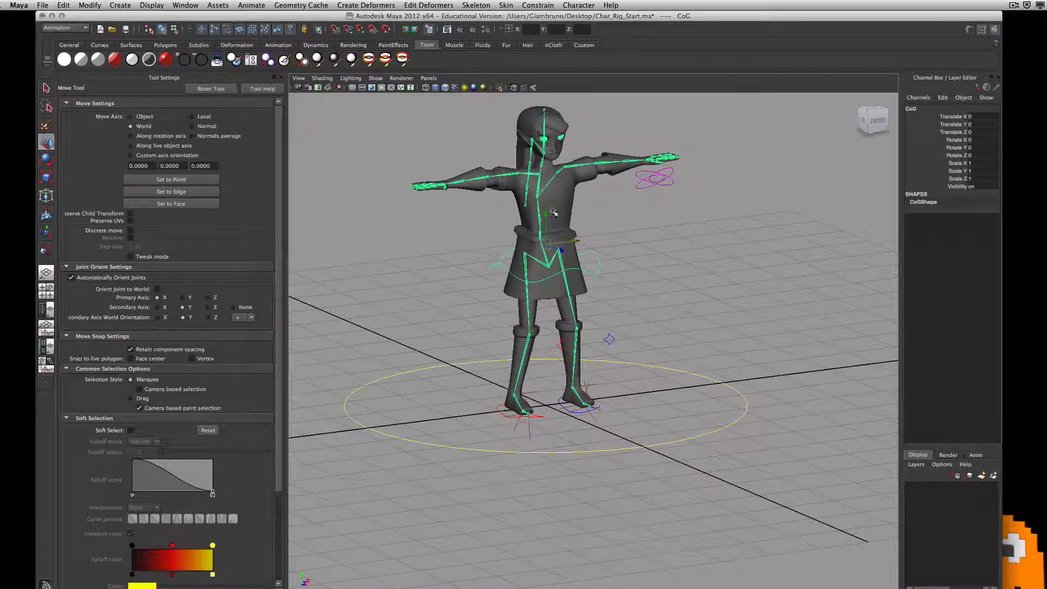
drag(545, 217, 536, 292)
key(ctrl+z)
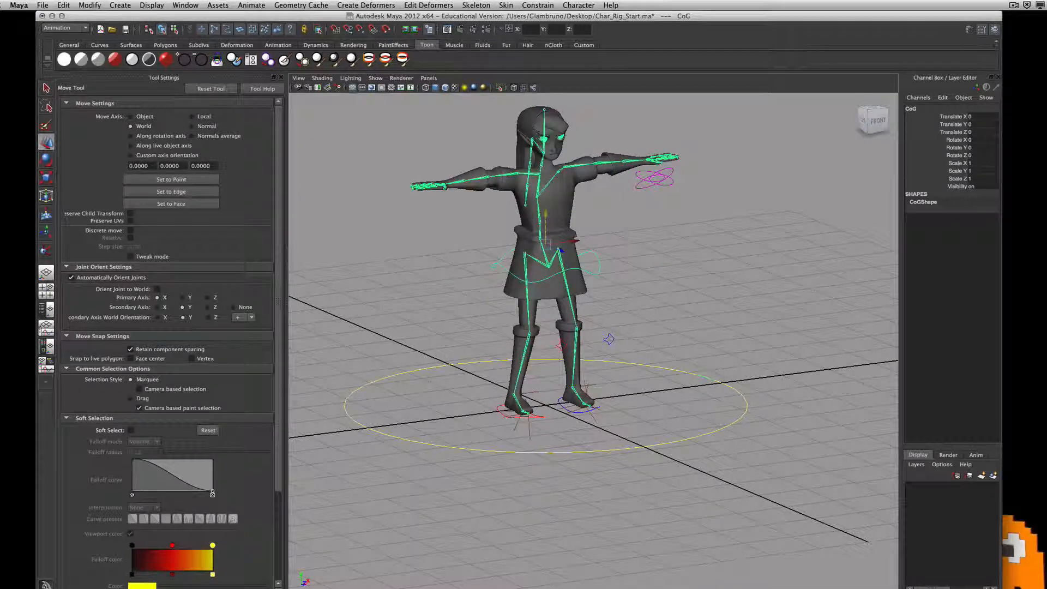
click(642, 364)
Step: Select the EYES control, and hide the Tool Settings and Channel Box to enlarge the viewport
click(649, 180)
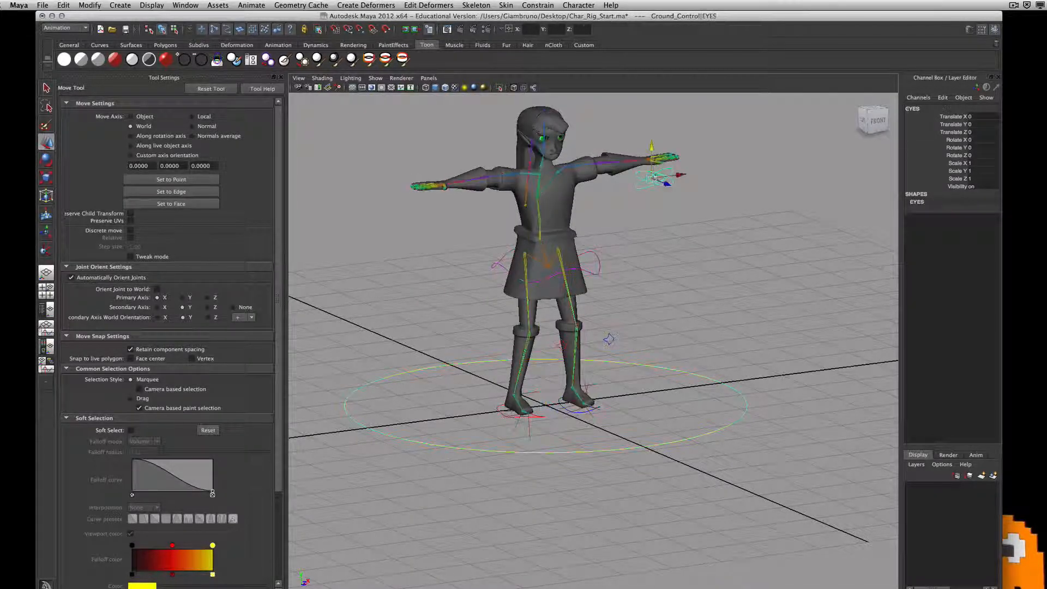
alt+drag(707, 294, 722, 335)
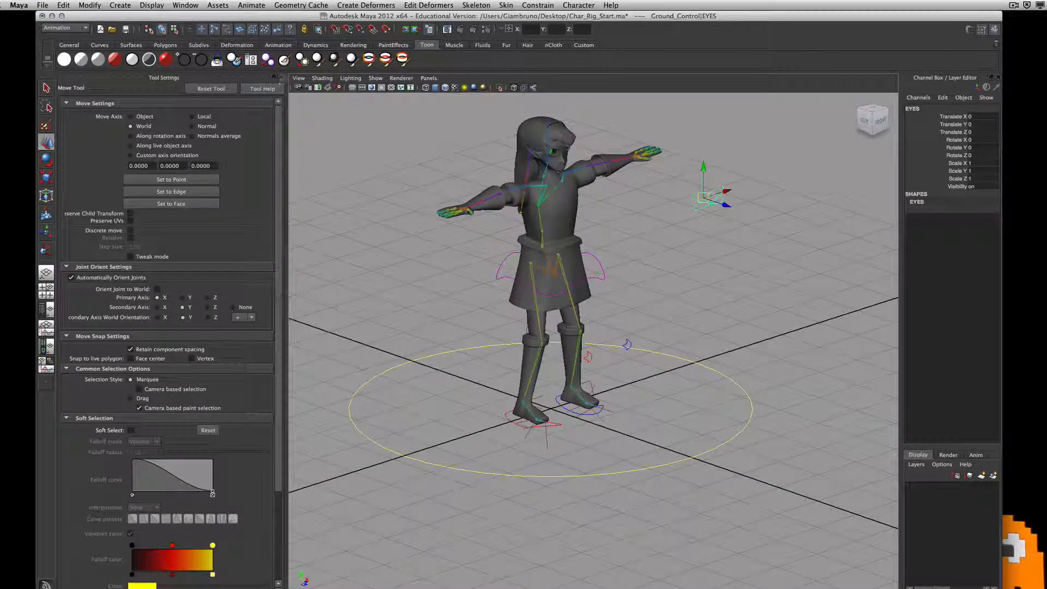
click(281, 77)
click(997, 77)
scroll(698, 301, down, 4)
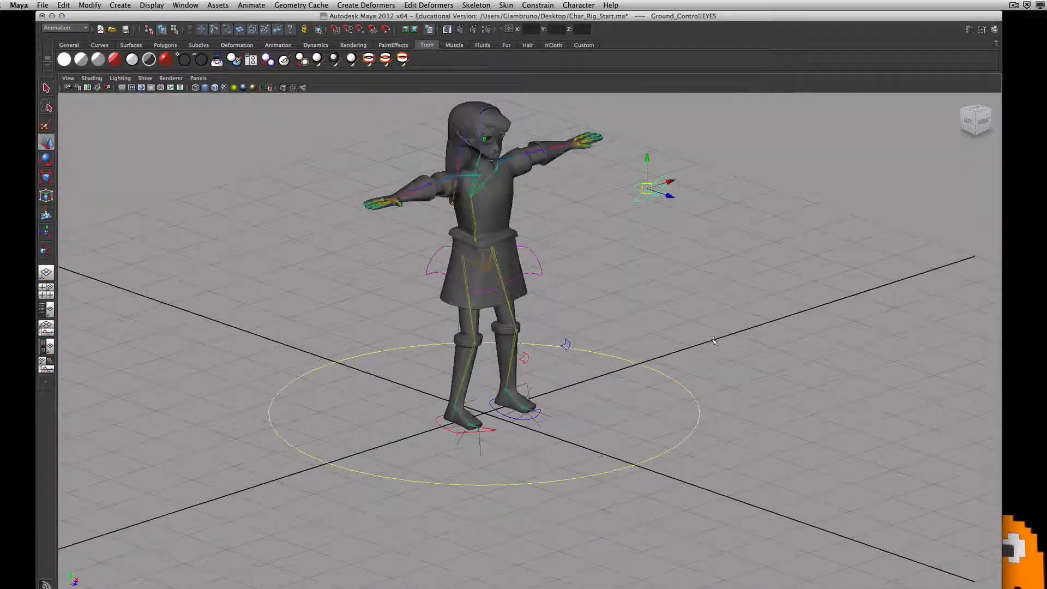
alt+drag(714, 343, 706, 316)
alt+middle_drag(691, 354, 705, 412)
alt+drag(705, 412, 335, 394)
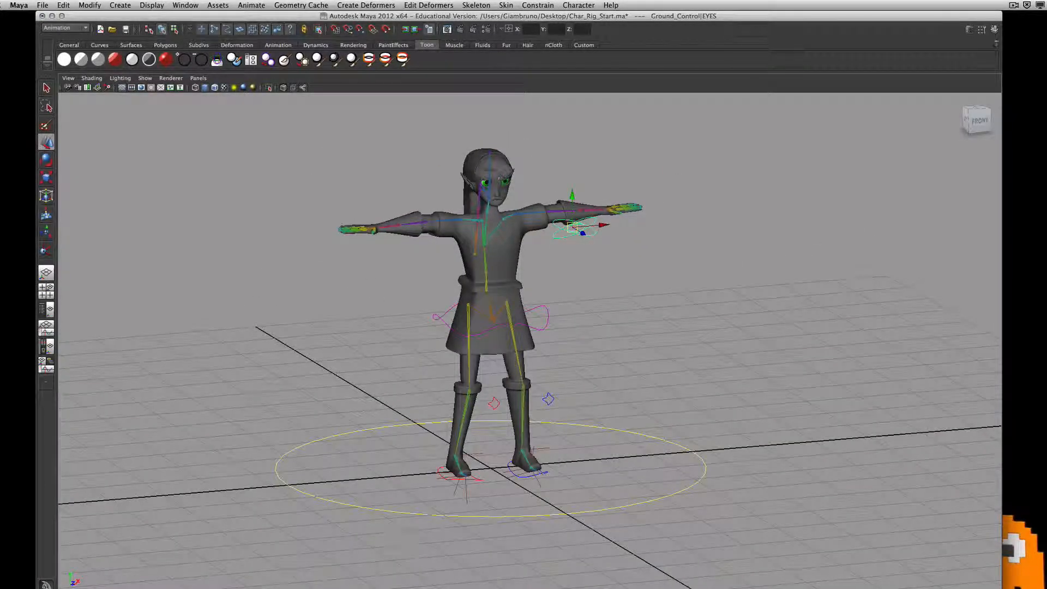
Step: Reduce the IK Handle Display Scale so the handles draw smaller at the feet, and close its settings
click(152, 5)
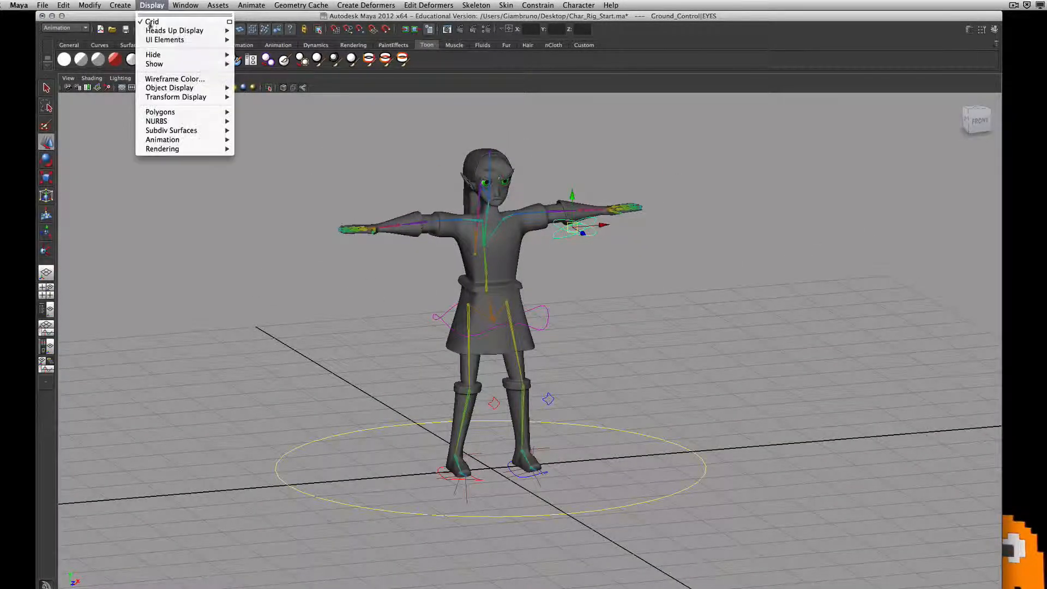
mouse_move(207, 140)
click(260, 186)
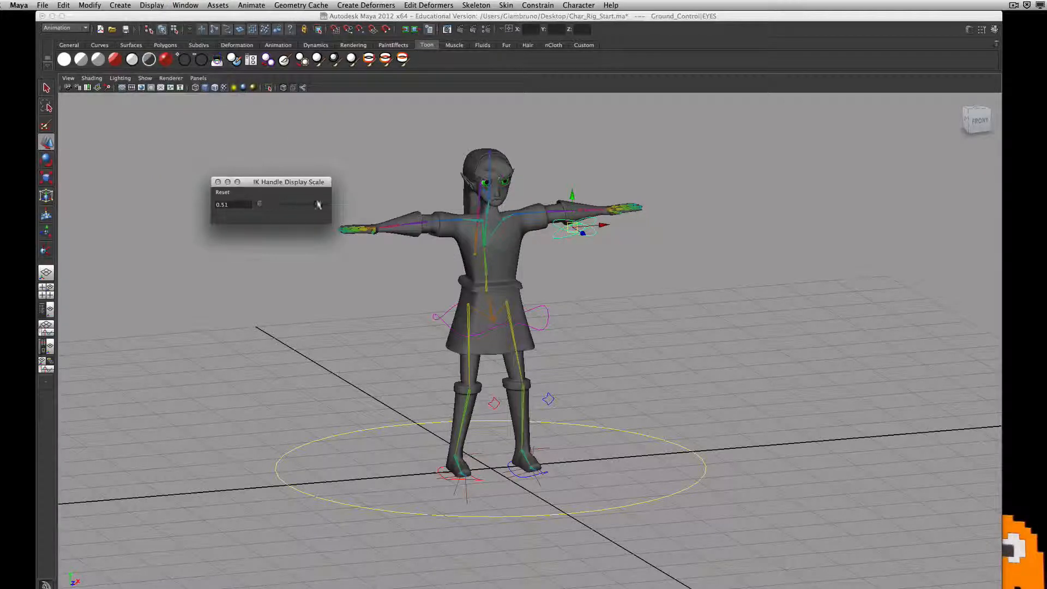
drag(277, 205, 259, 206)
click(218, 183)
alt+drag(523, 349, 480, 352)
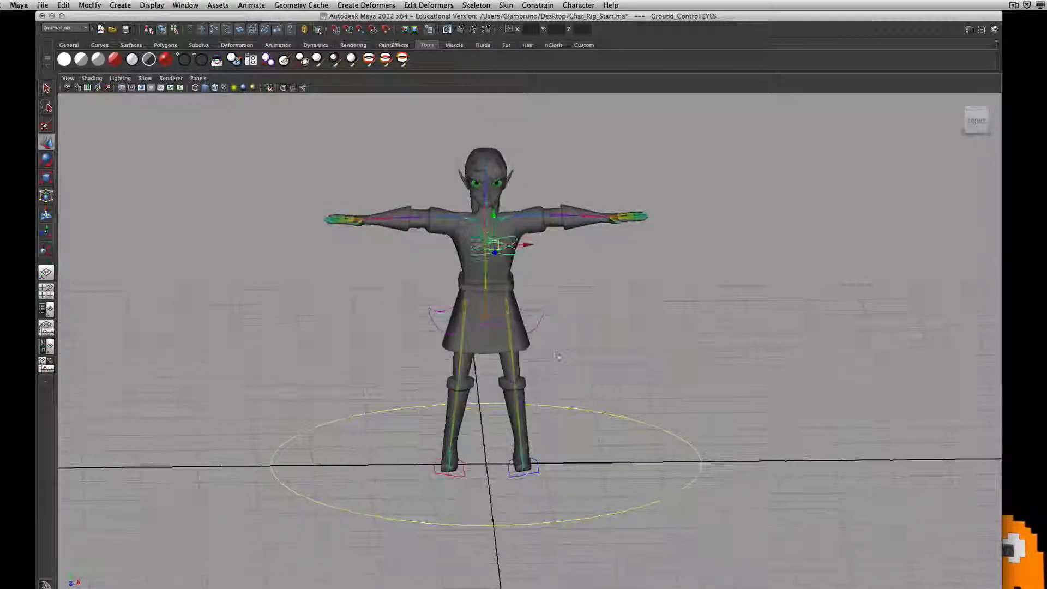
alt+right_drag(480, 352, 537, 361)
alt+drag(536, 361, 566, 348)
alt+right_drag(566, 348, 546, 347)
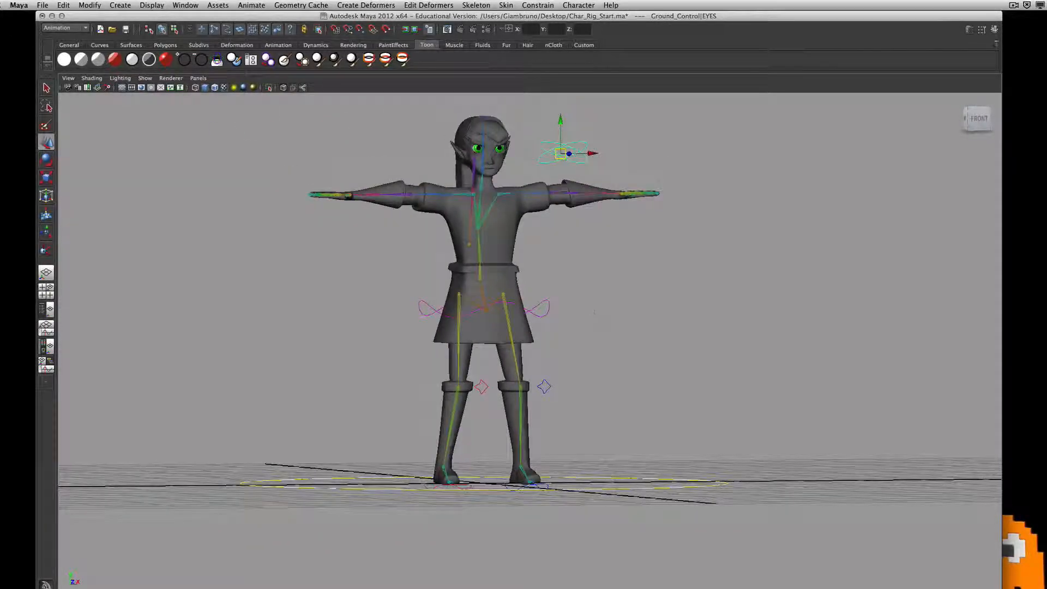
alt+middle_drag(546, 346, 548, 389)
Step: Switch to the agenda document in Word and read the required file name for submission, marking its PER prefix
key(super+Tab)
scroll(229, 437, down, 6)
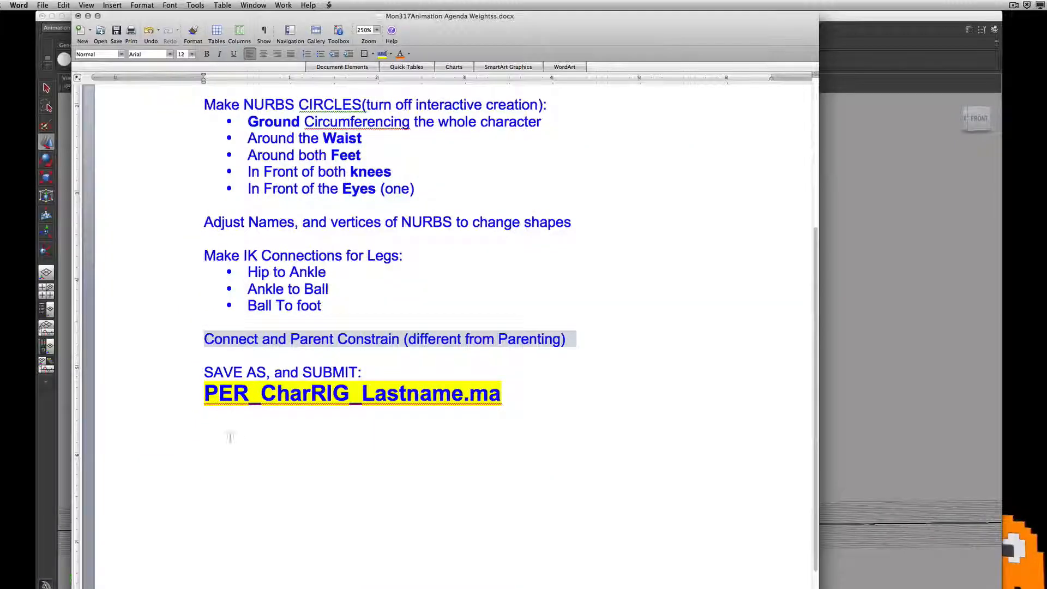
drag(250, 394, 204, 393)
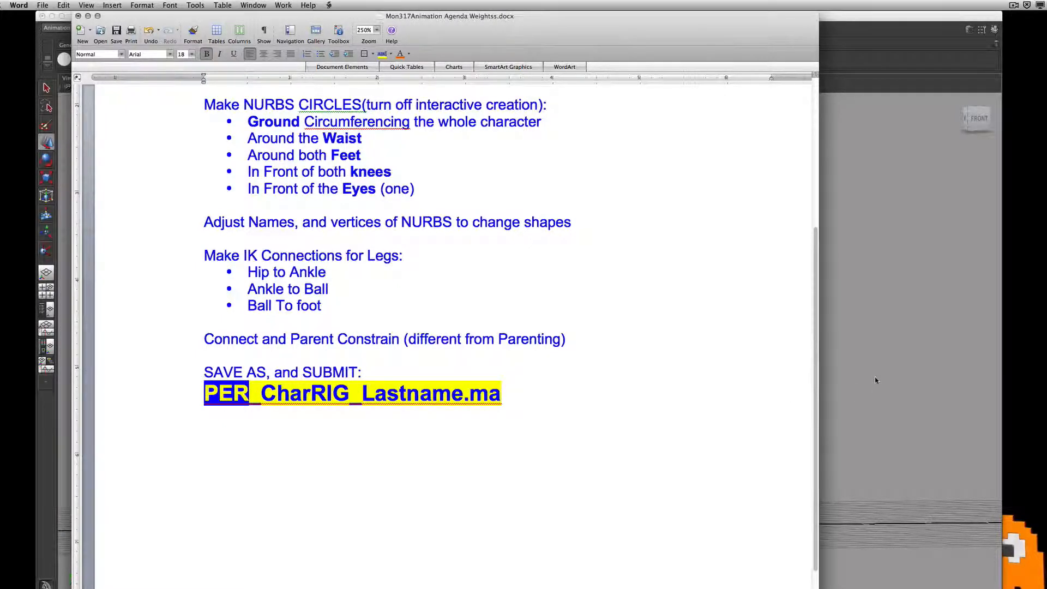
scroll(489, 353, down, 2)
Step: Switch back to Maya, clear the selection, and save the scene to the Desktop as 5_CharRig_LastName in Maya ASCII format
click(948, 312)
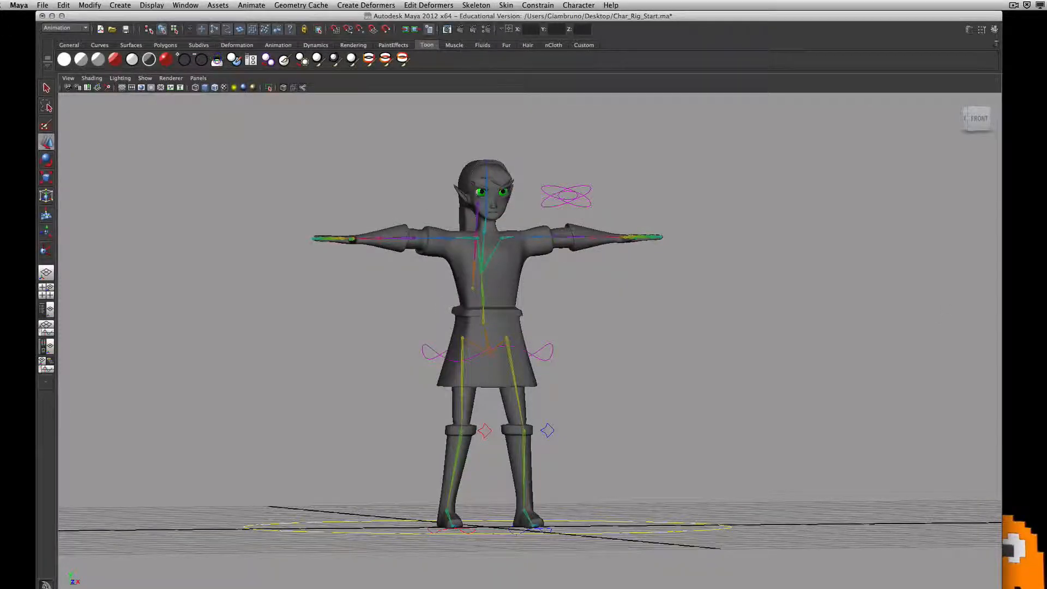
key(super+shift+s)
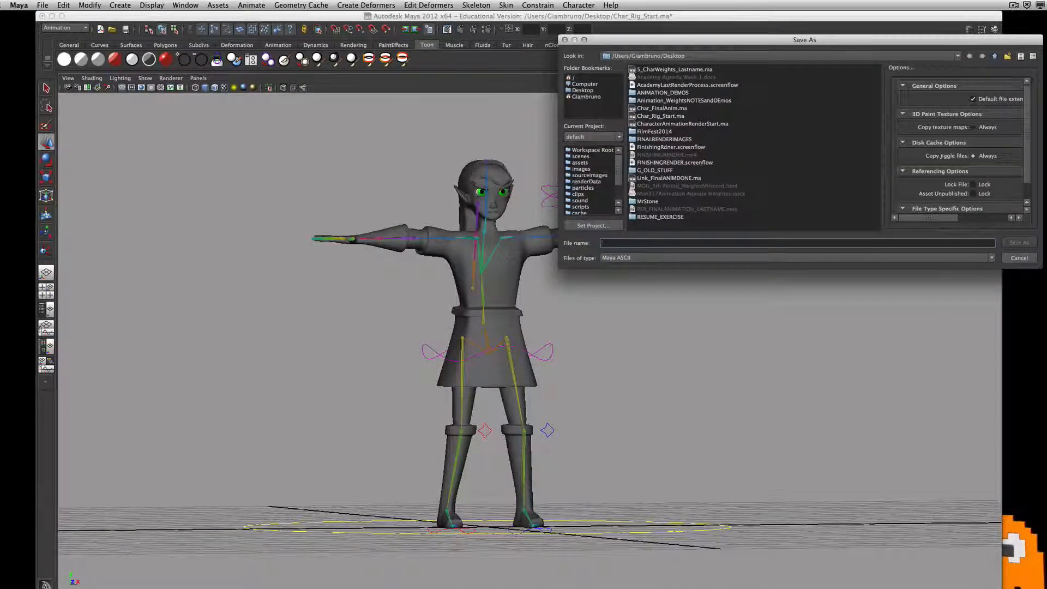
click(586, 97)
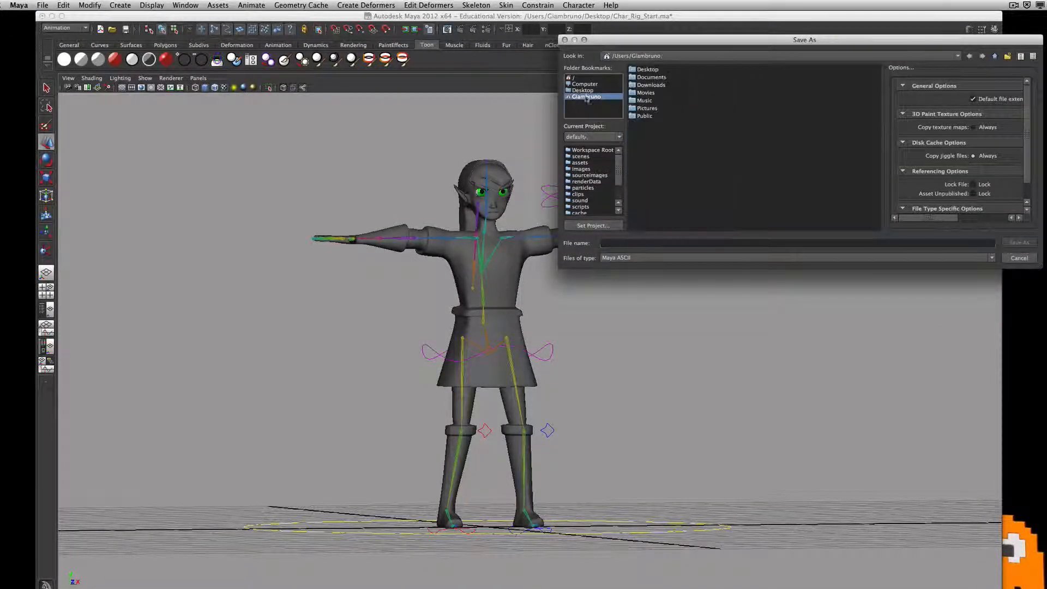
click(582, 91)
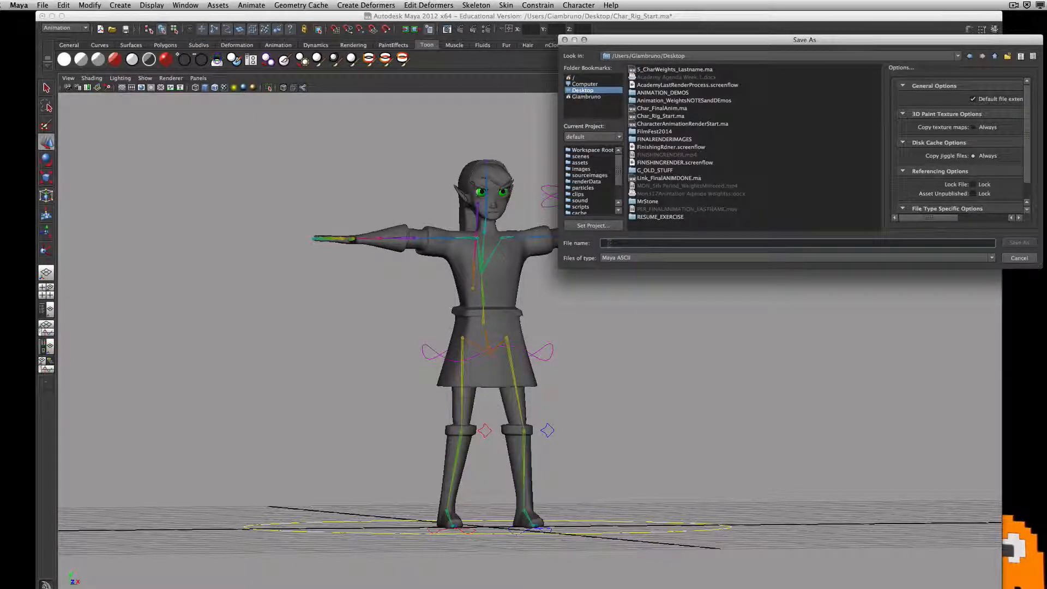
text(5_CharRig_Las)
text(tName)
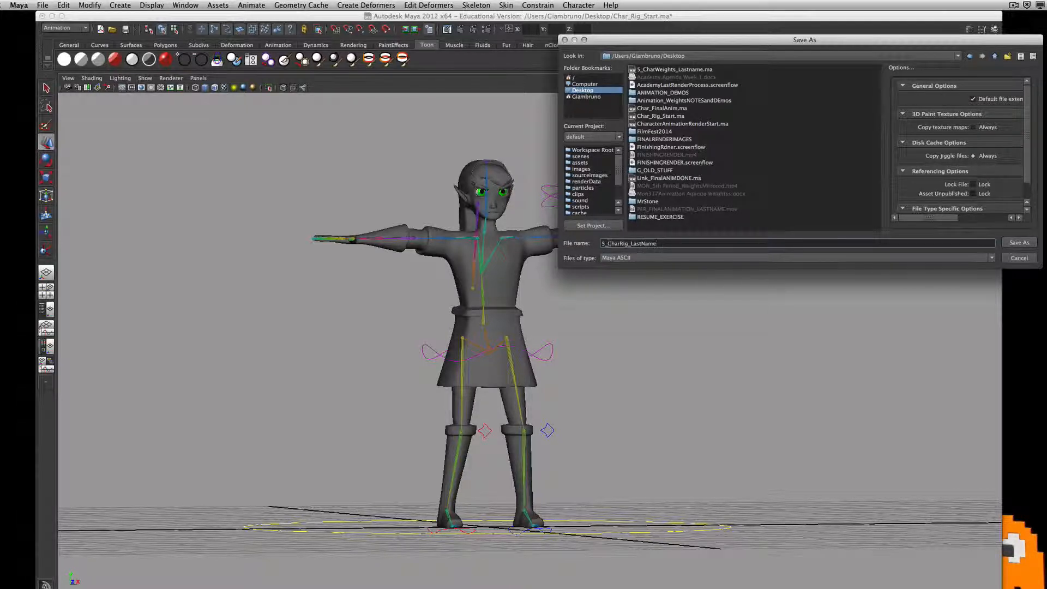
click(1019, 242)
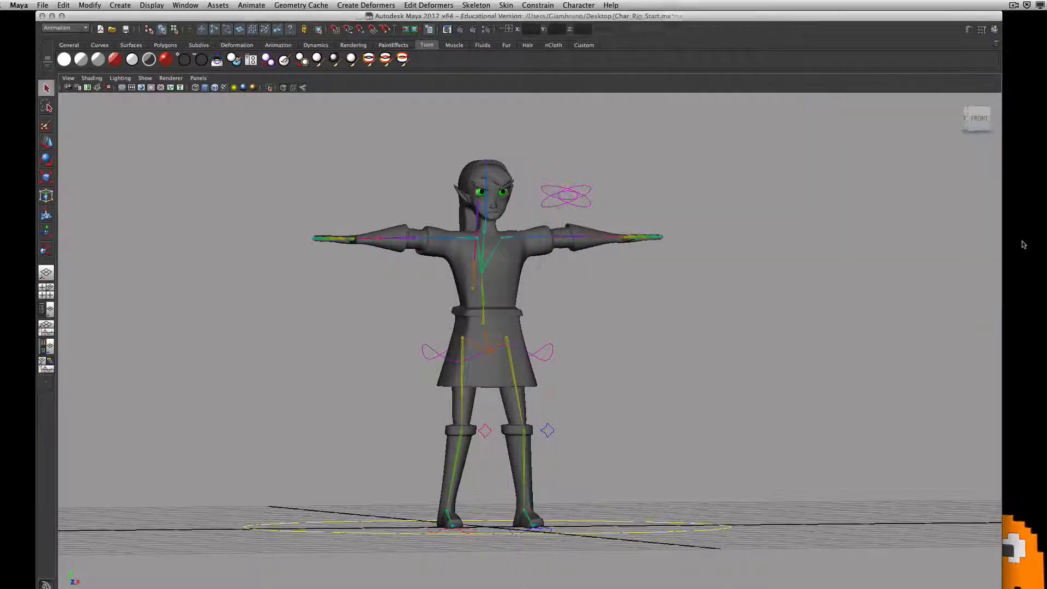
Step: Switch to the agenda document in Word and highlight the PER_CharRIG_Lastname.ma line
key(super+Tab)
scroll(282, 330, down, 2)
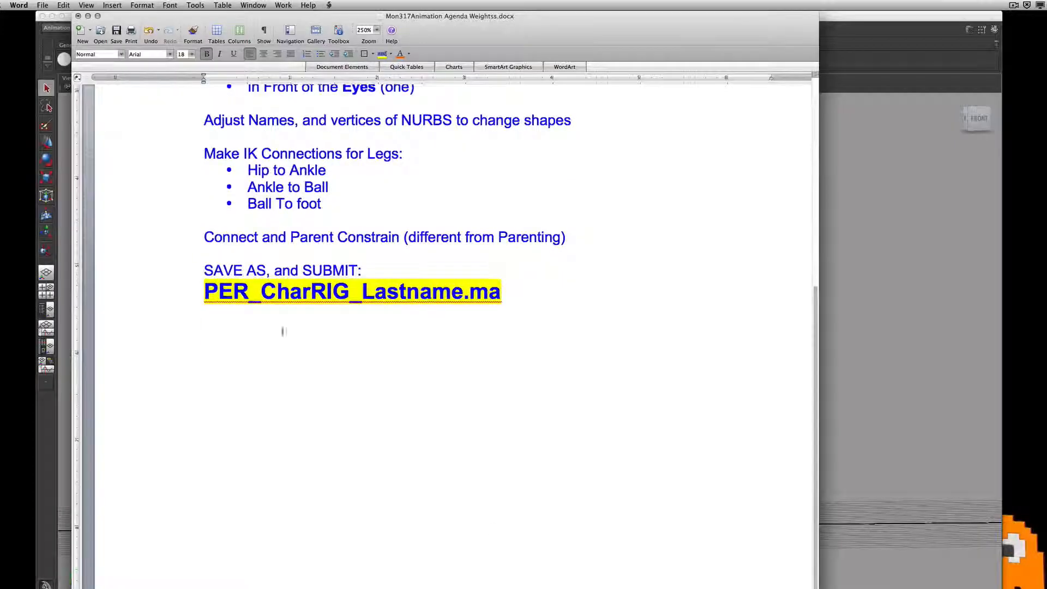
click(192, 290)
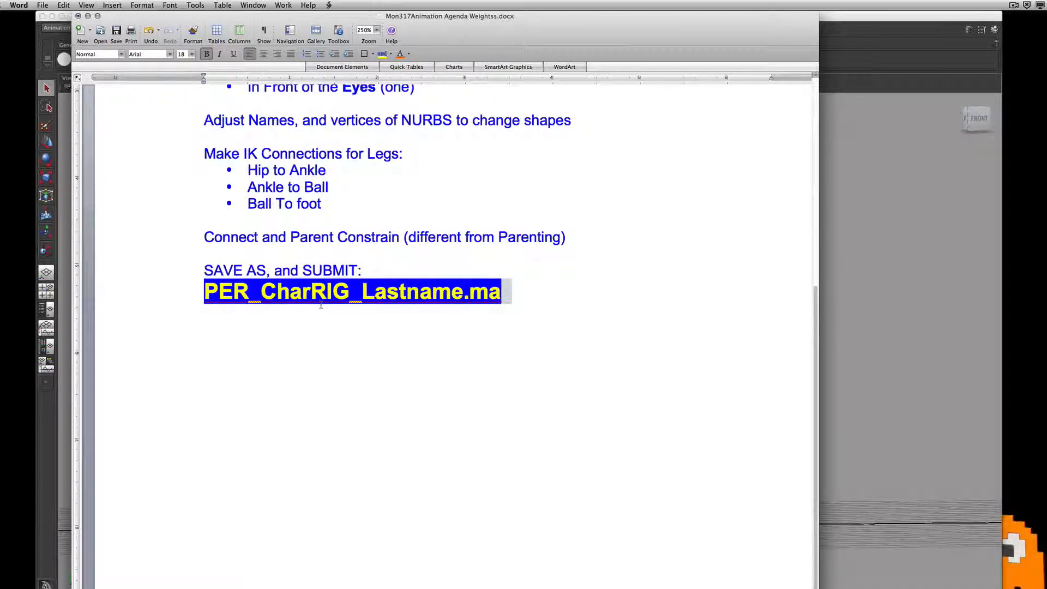